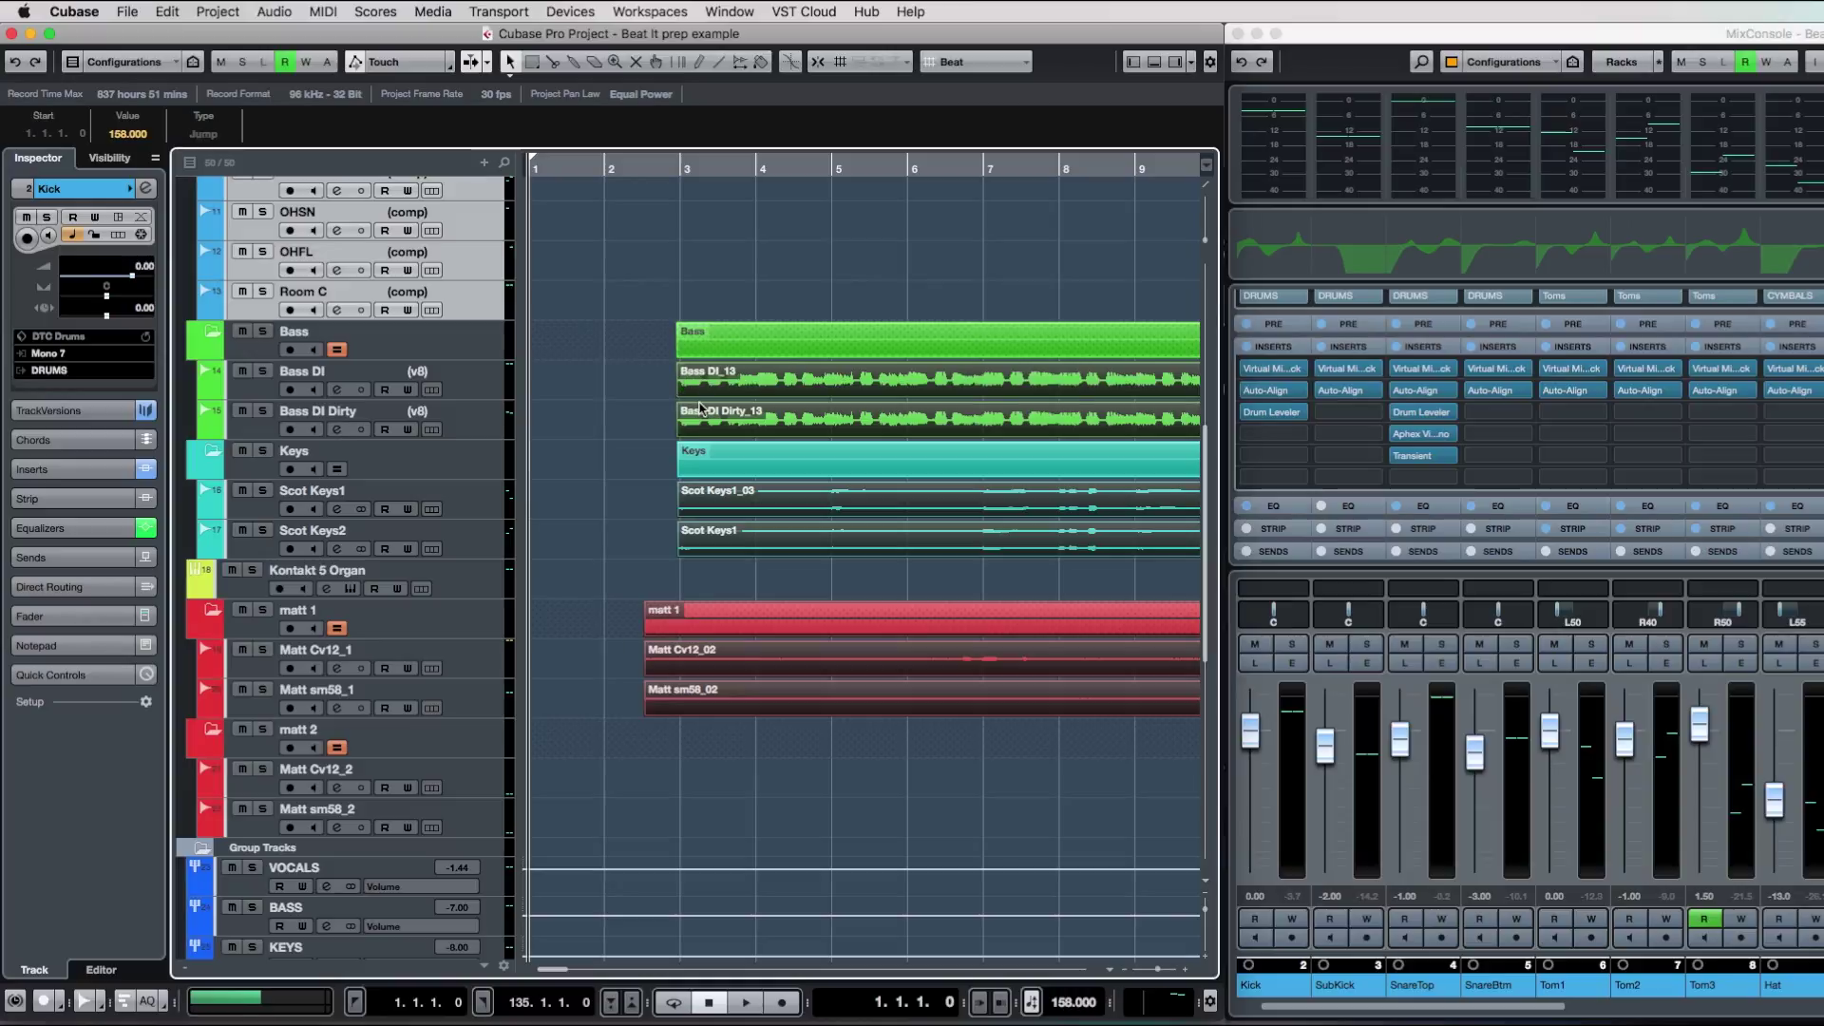
Fit the full length of the arrangement in view, starting from the top of the track list.
click(678, 666)
scroll(639, 493, up, 10)
key(g)
key(g)
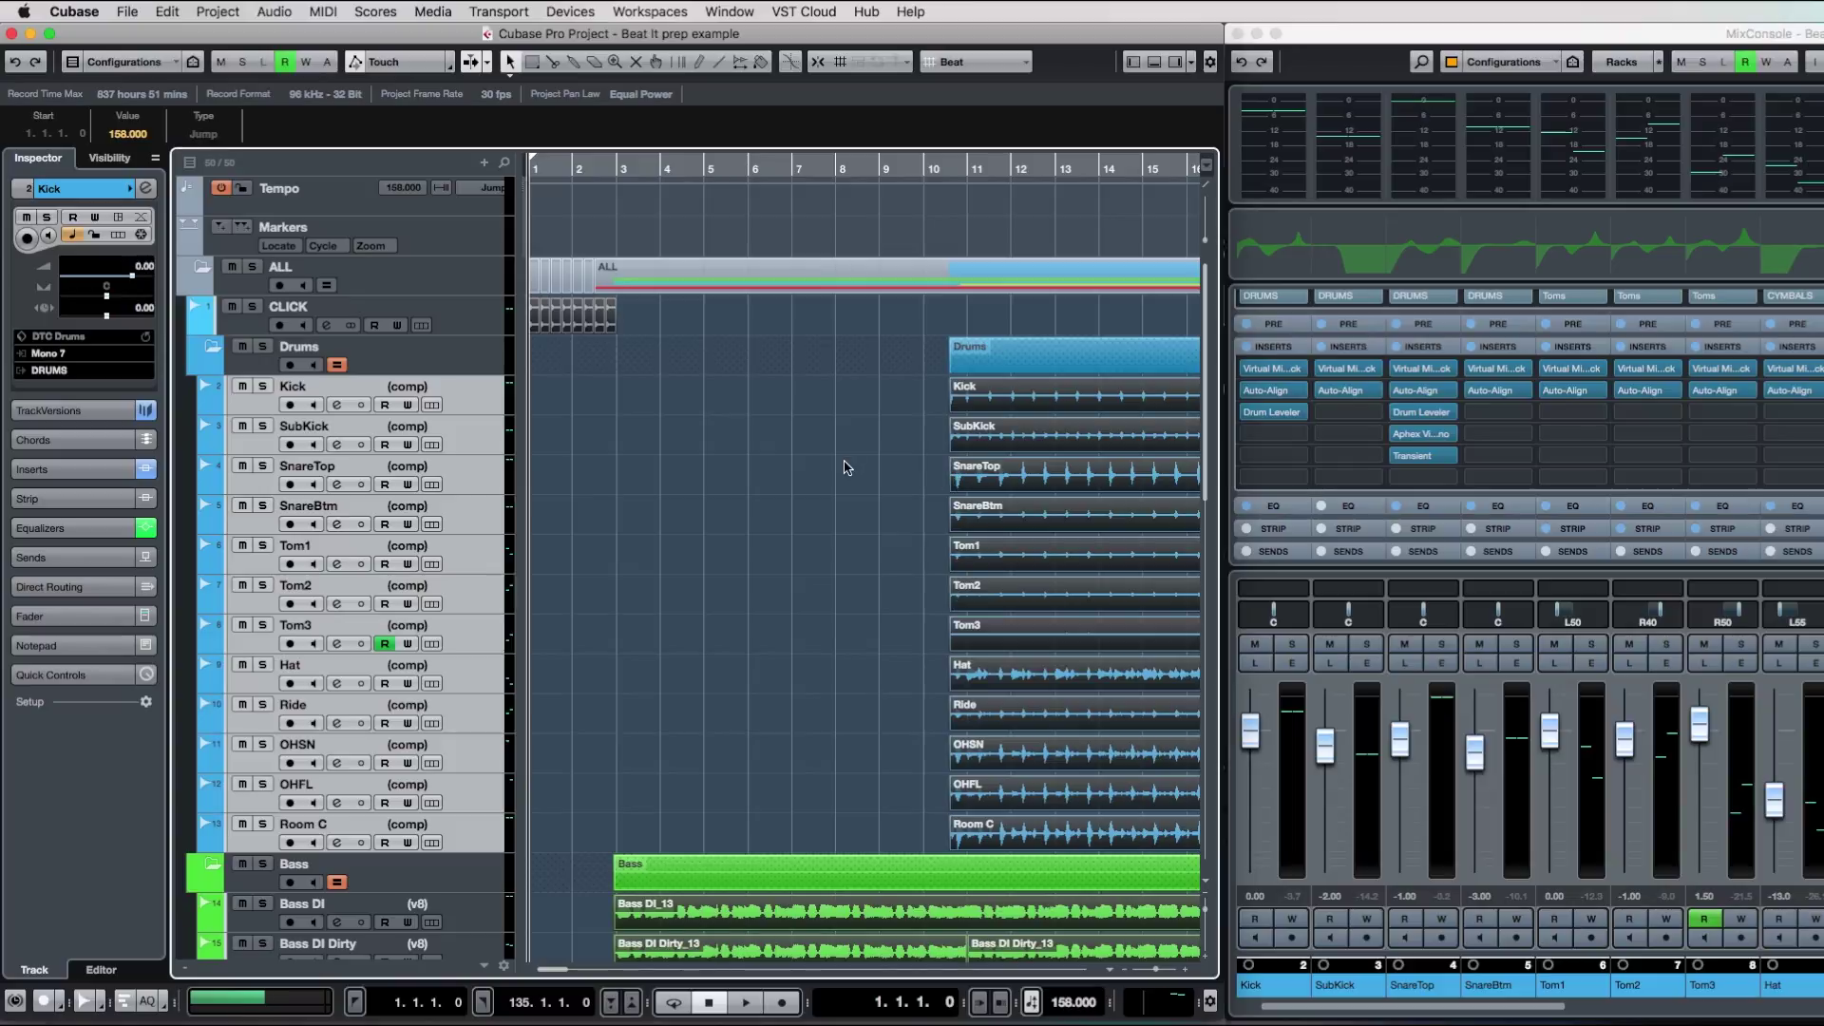
key(shift+f)
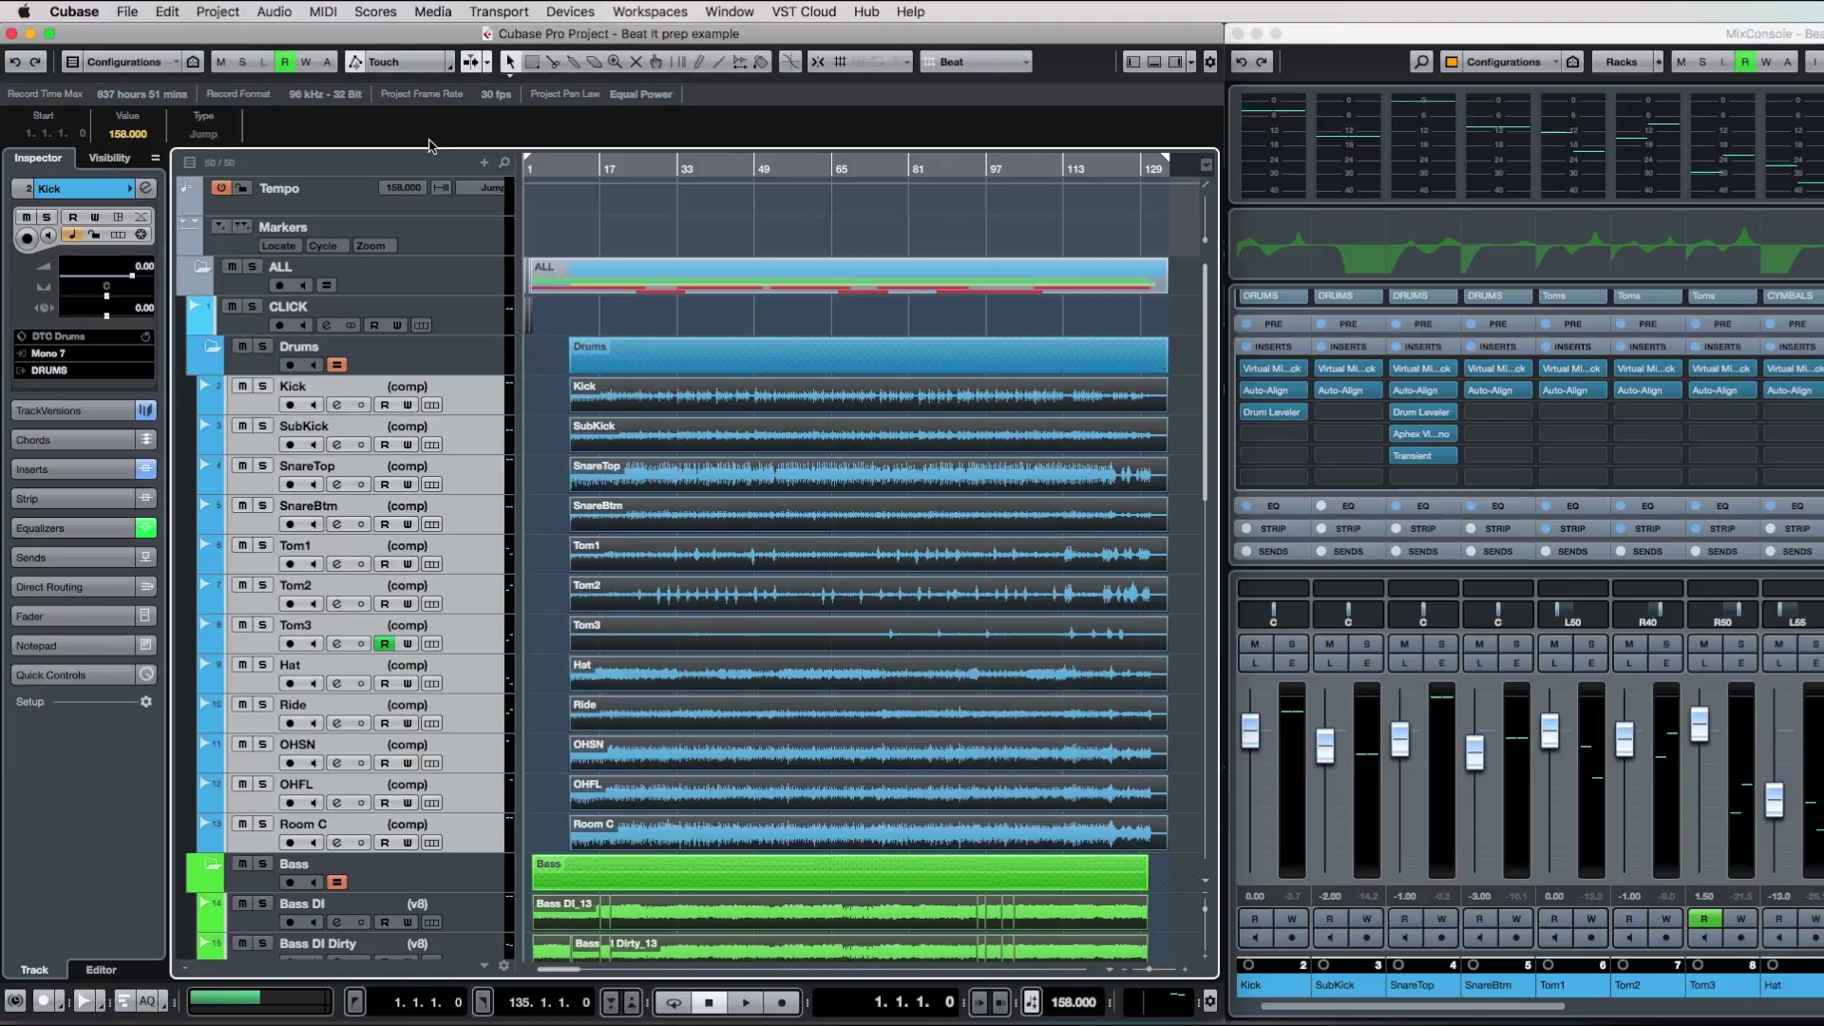
Try an OMF export setup that includes every track except CLICK, and leave the export options without exporting.
click(131, 13)
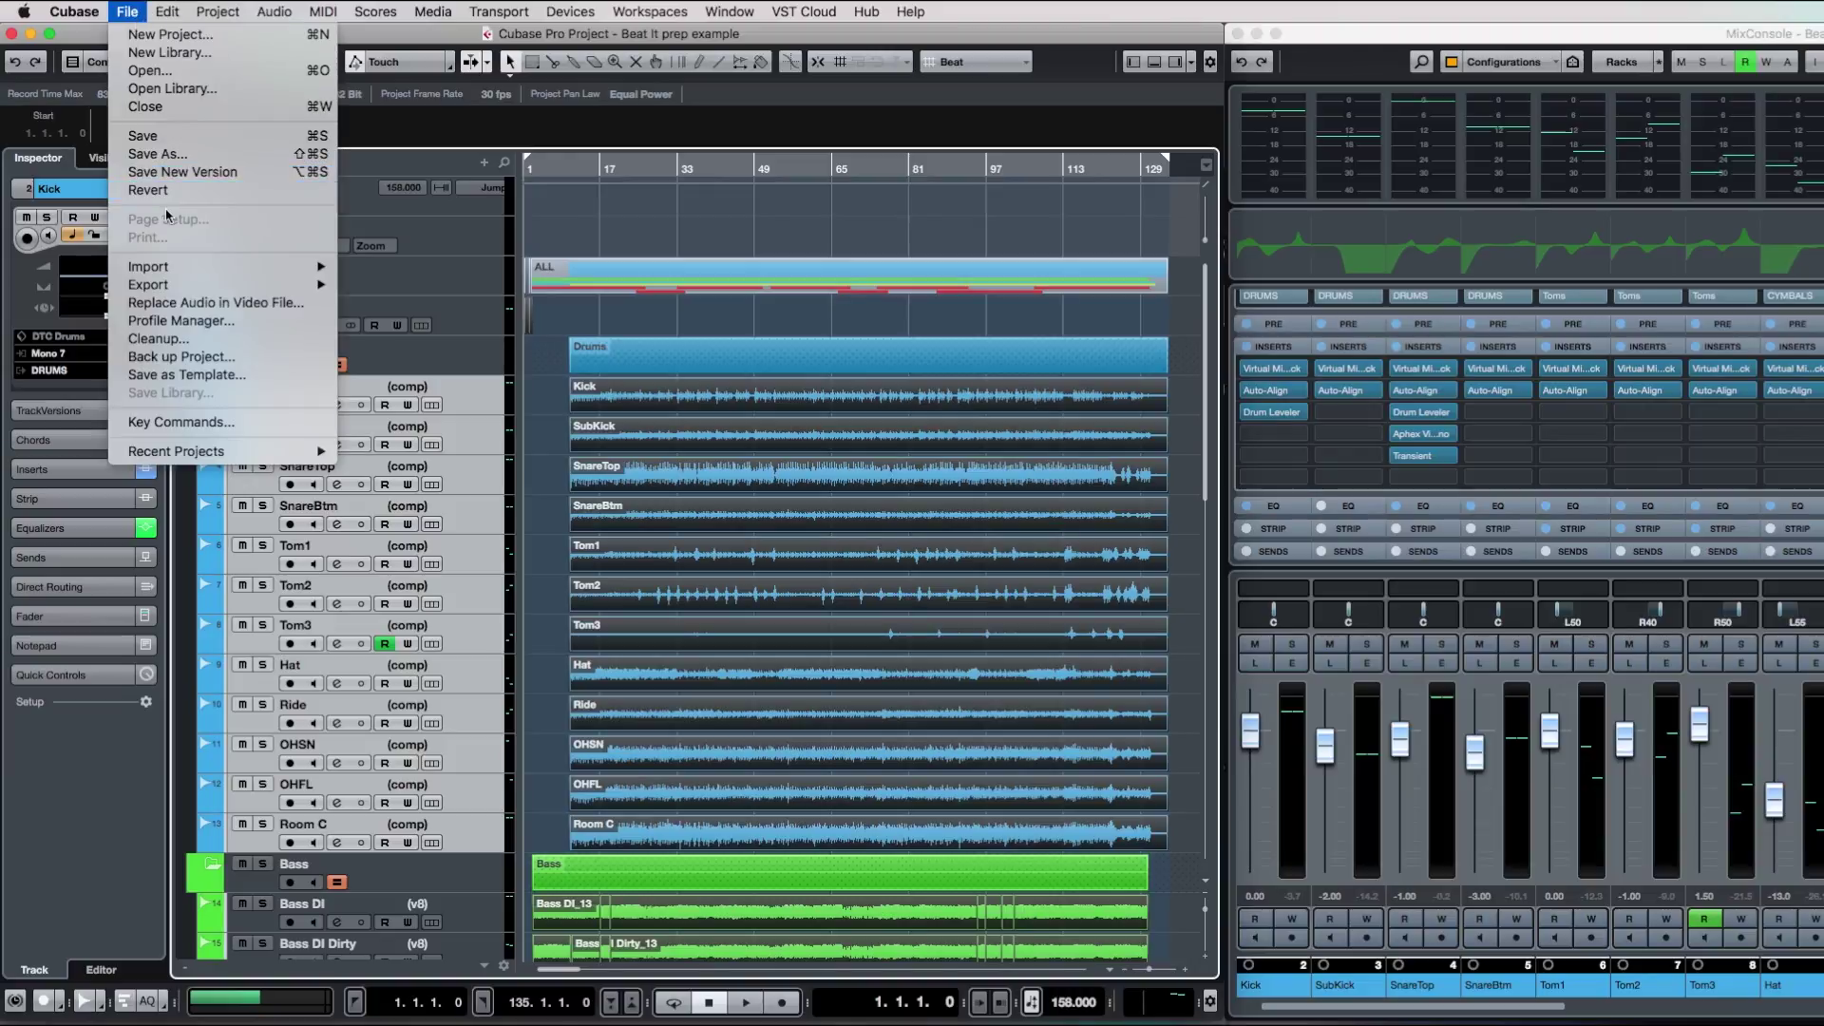
mouse_move(189, 293)
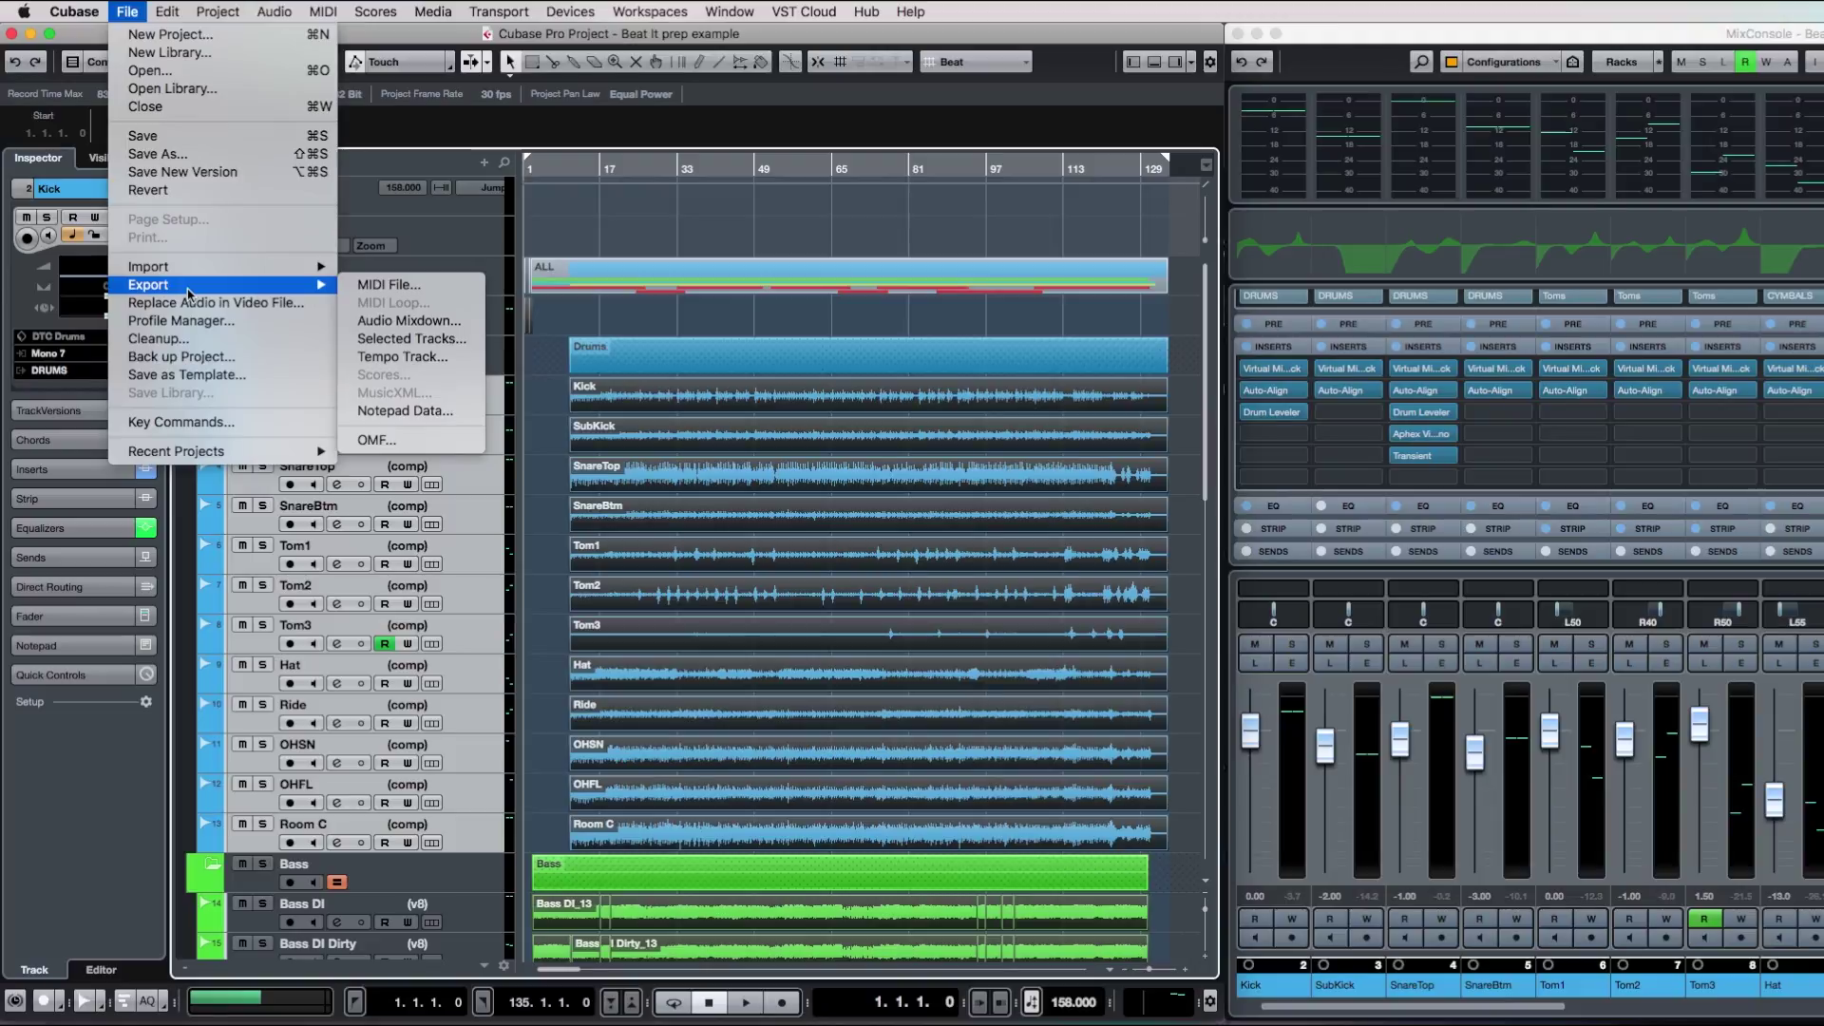
click(390, 442)
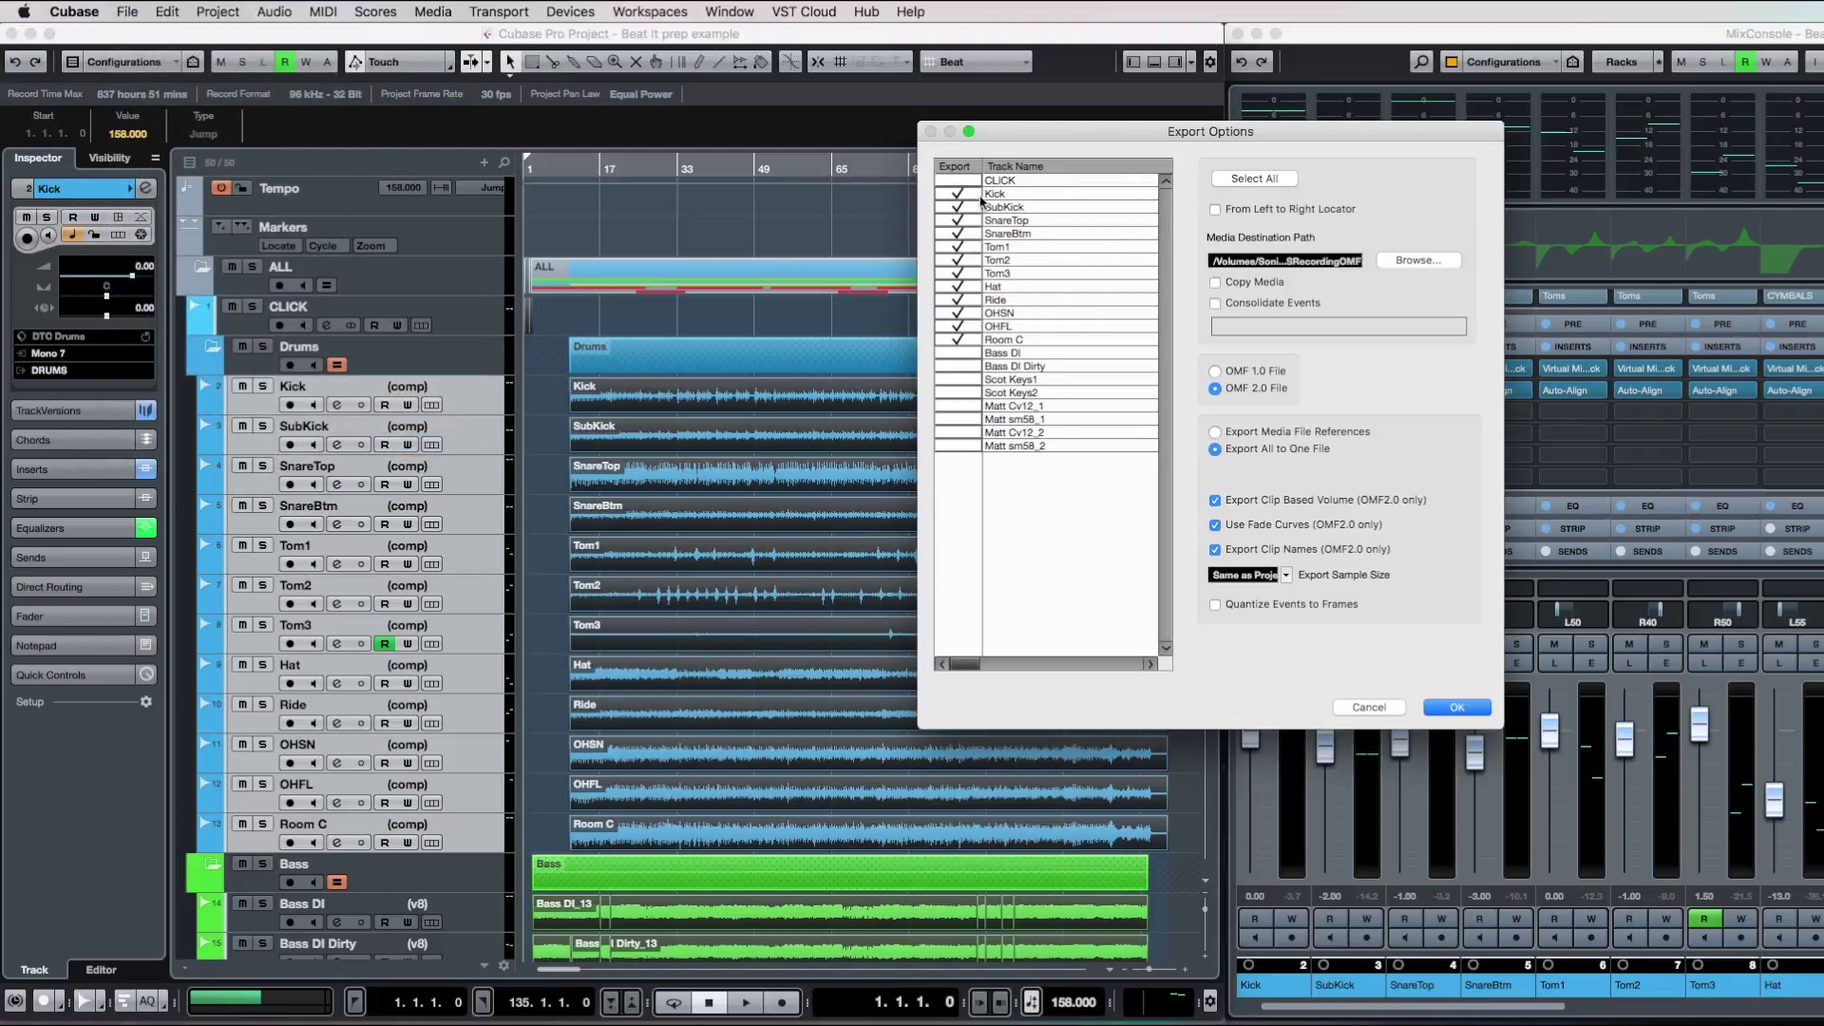
click(960, 354)
click(965, 367)
click(968, 379)
click(972, 392)
click(1254, 179)
click(958, 181)
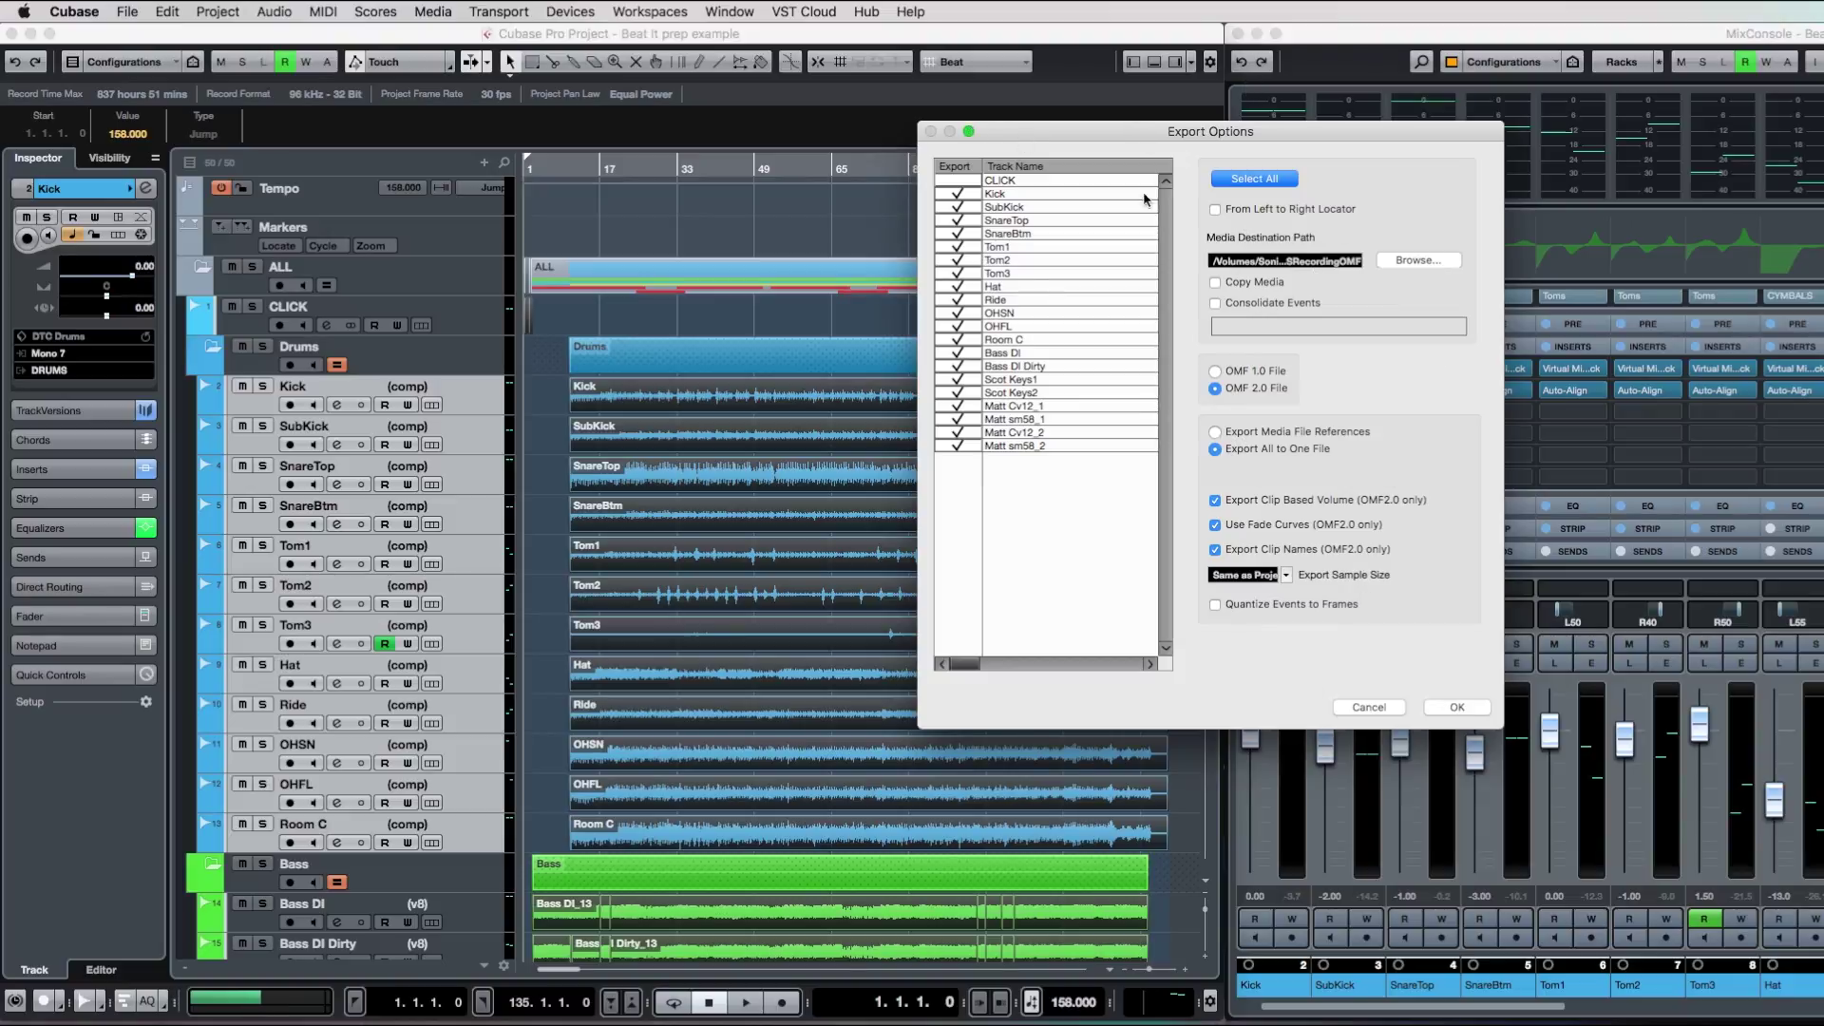
click(1374, 710)
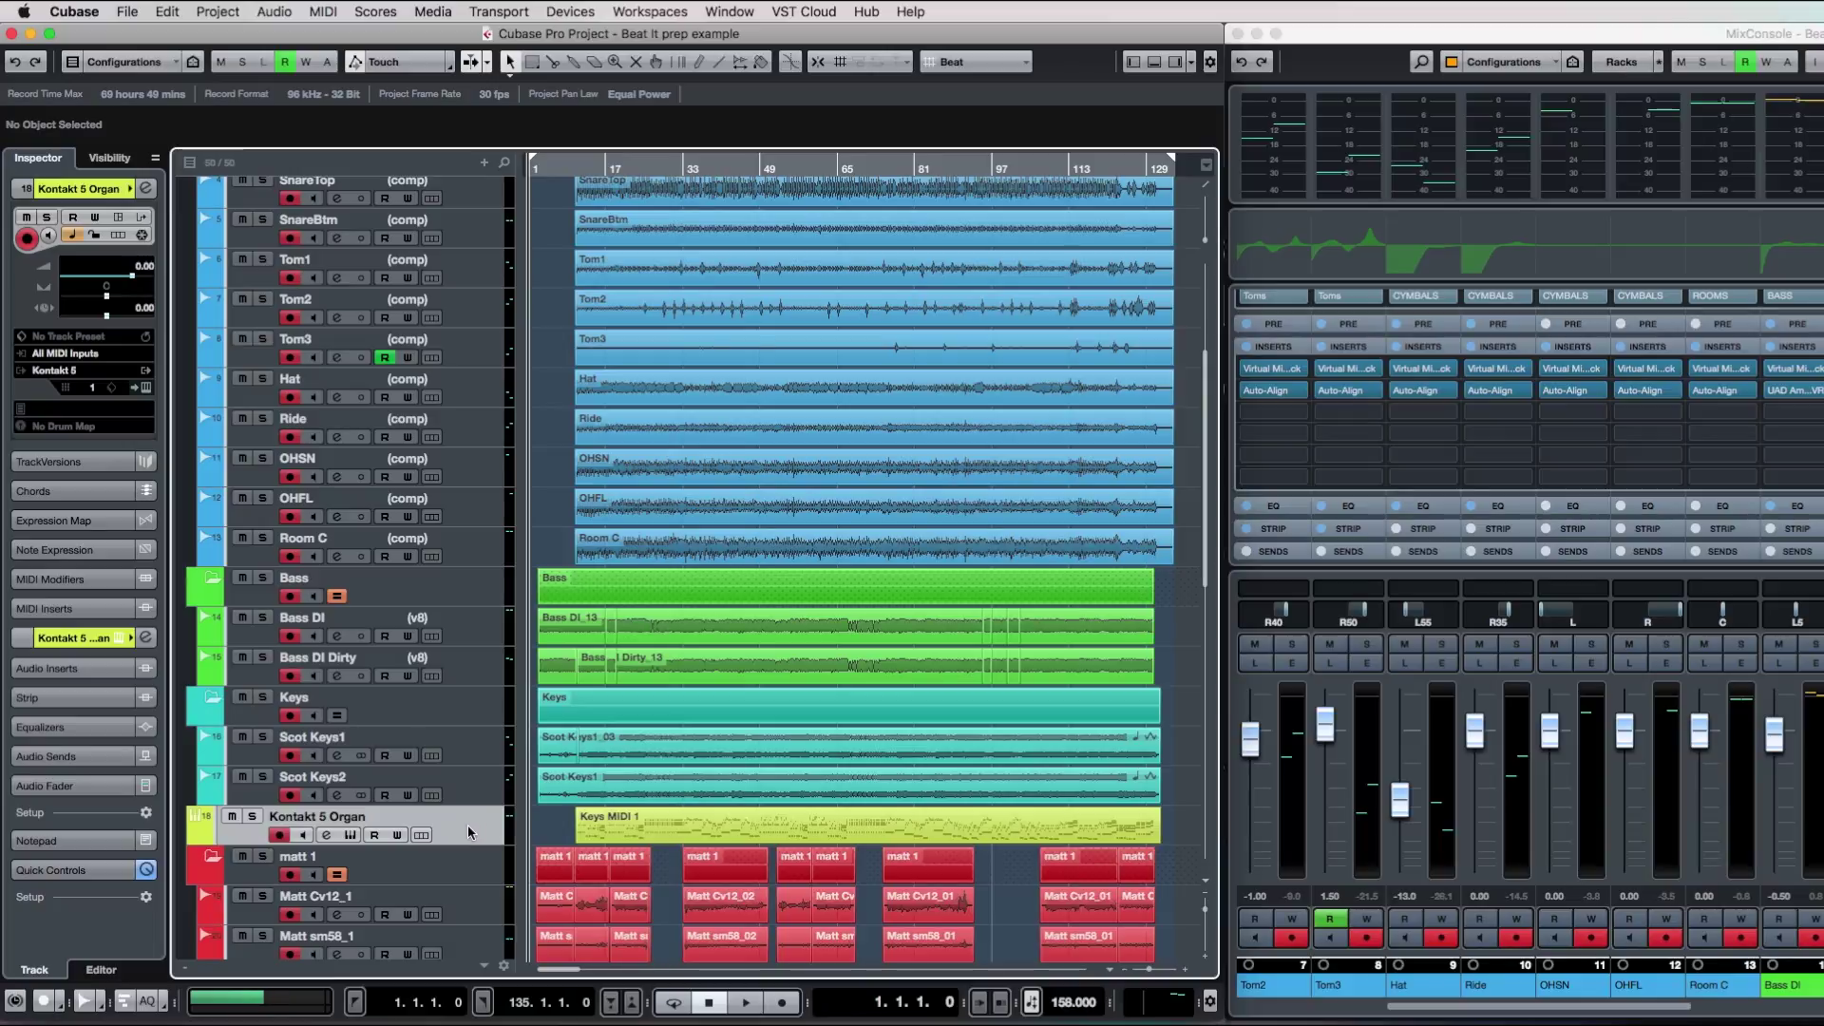
click(127, 12)
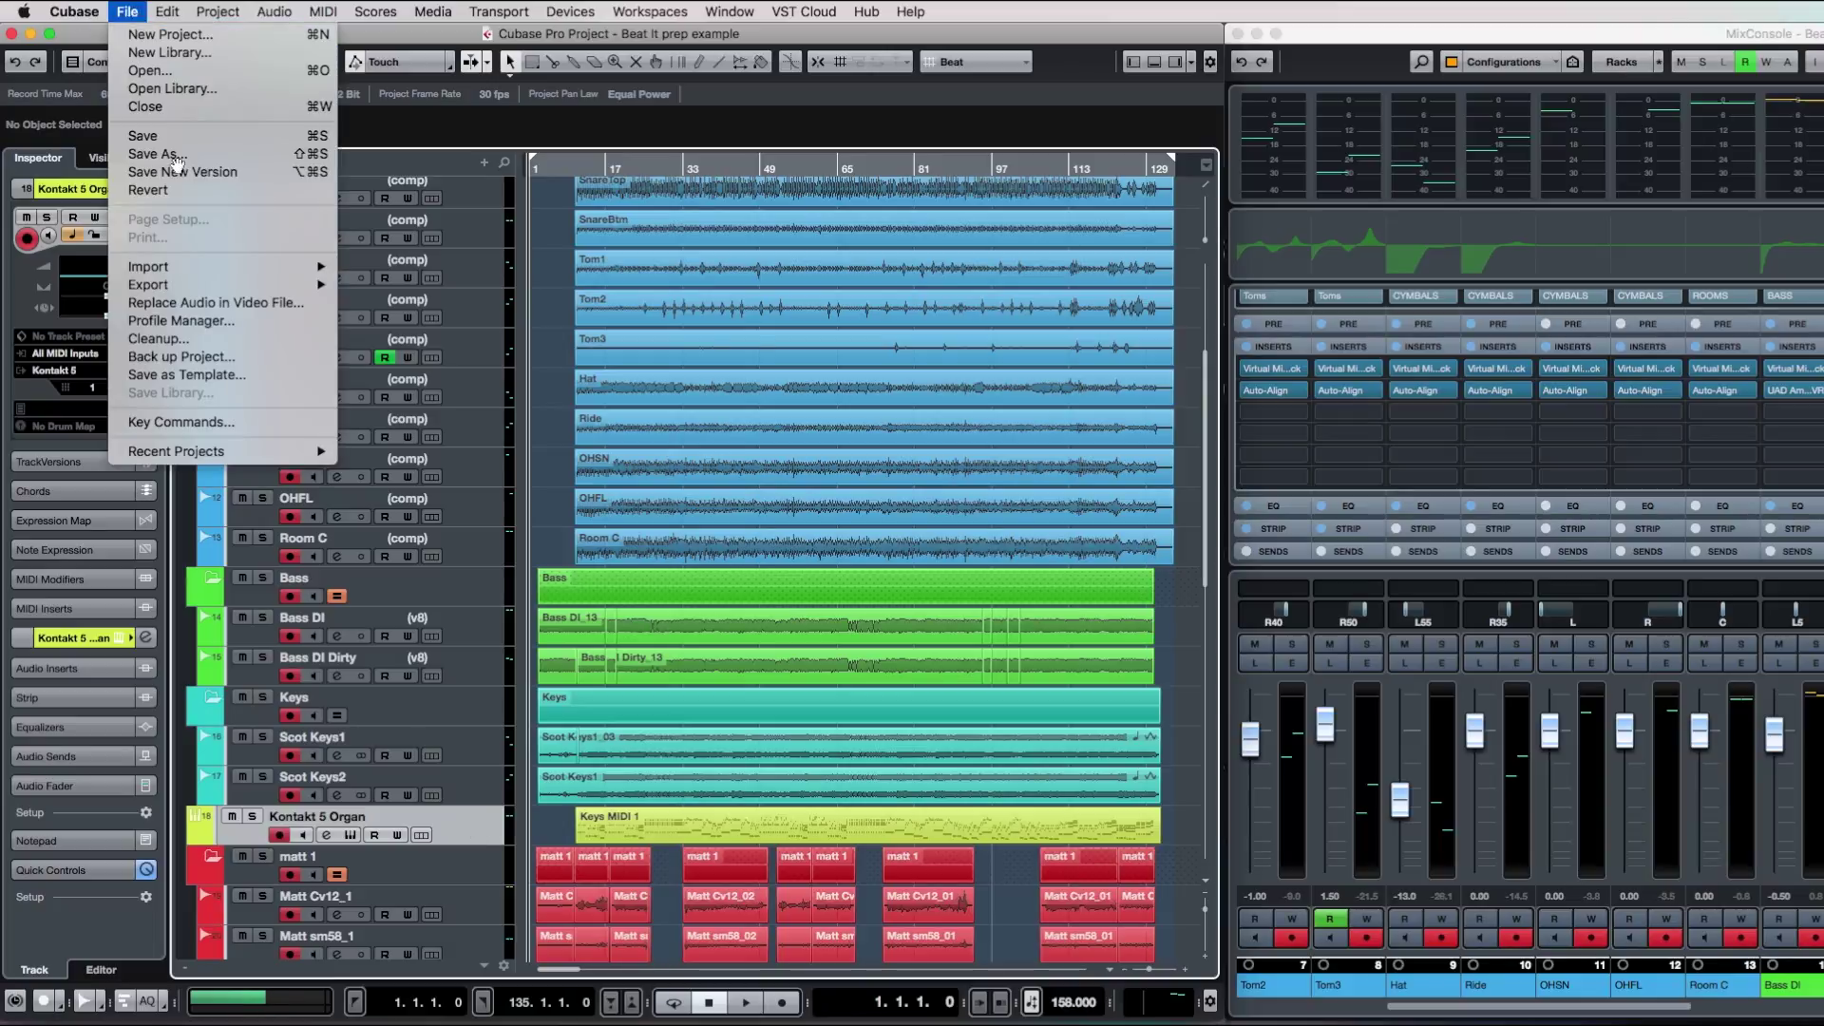
mouse_move(194, 282)
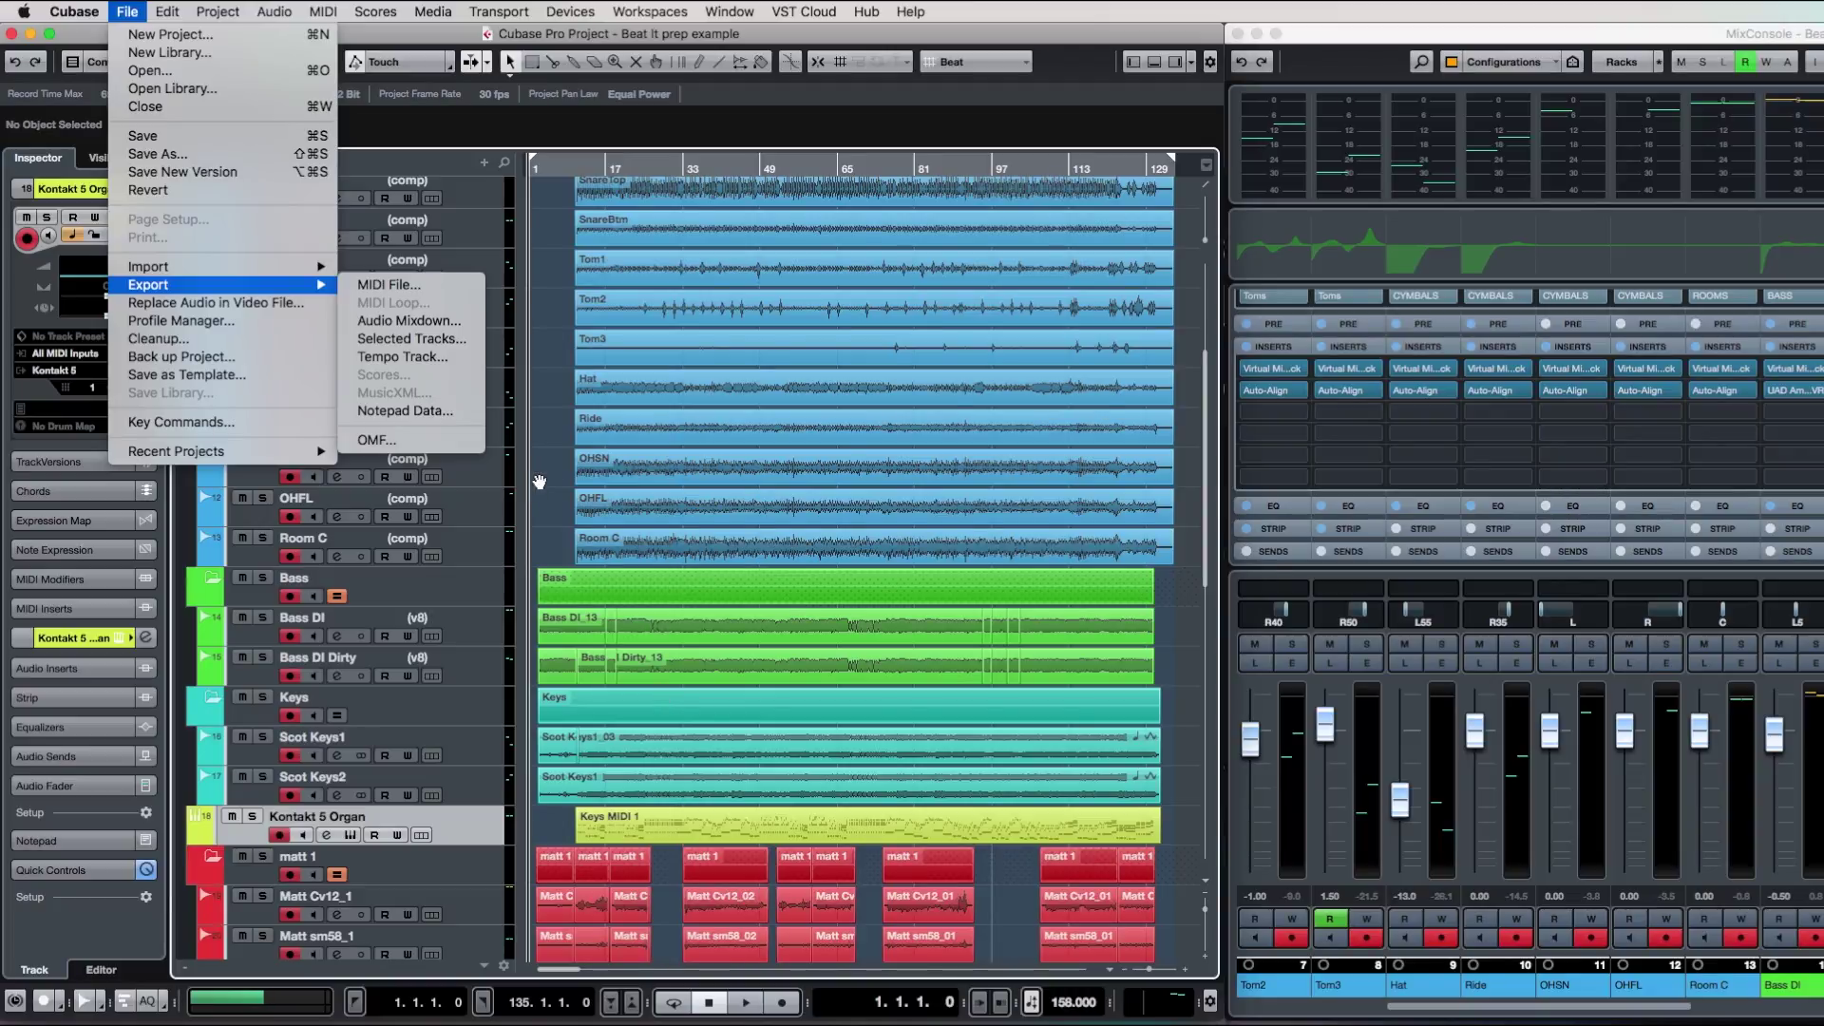
click(551, 368)
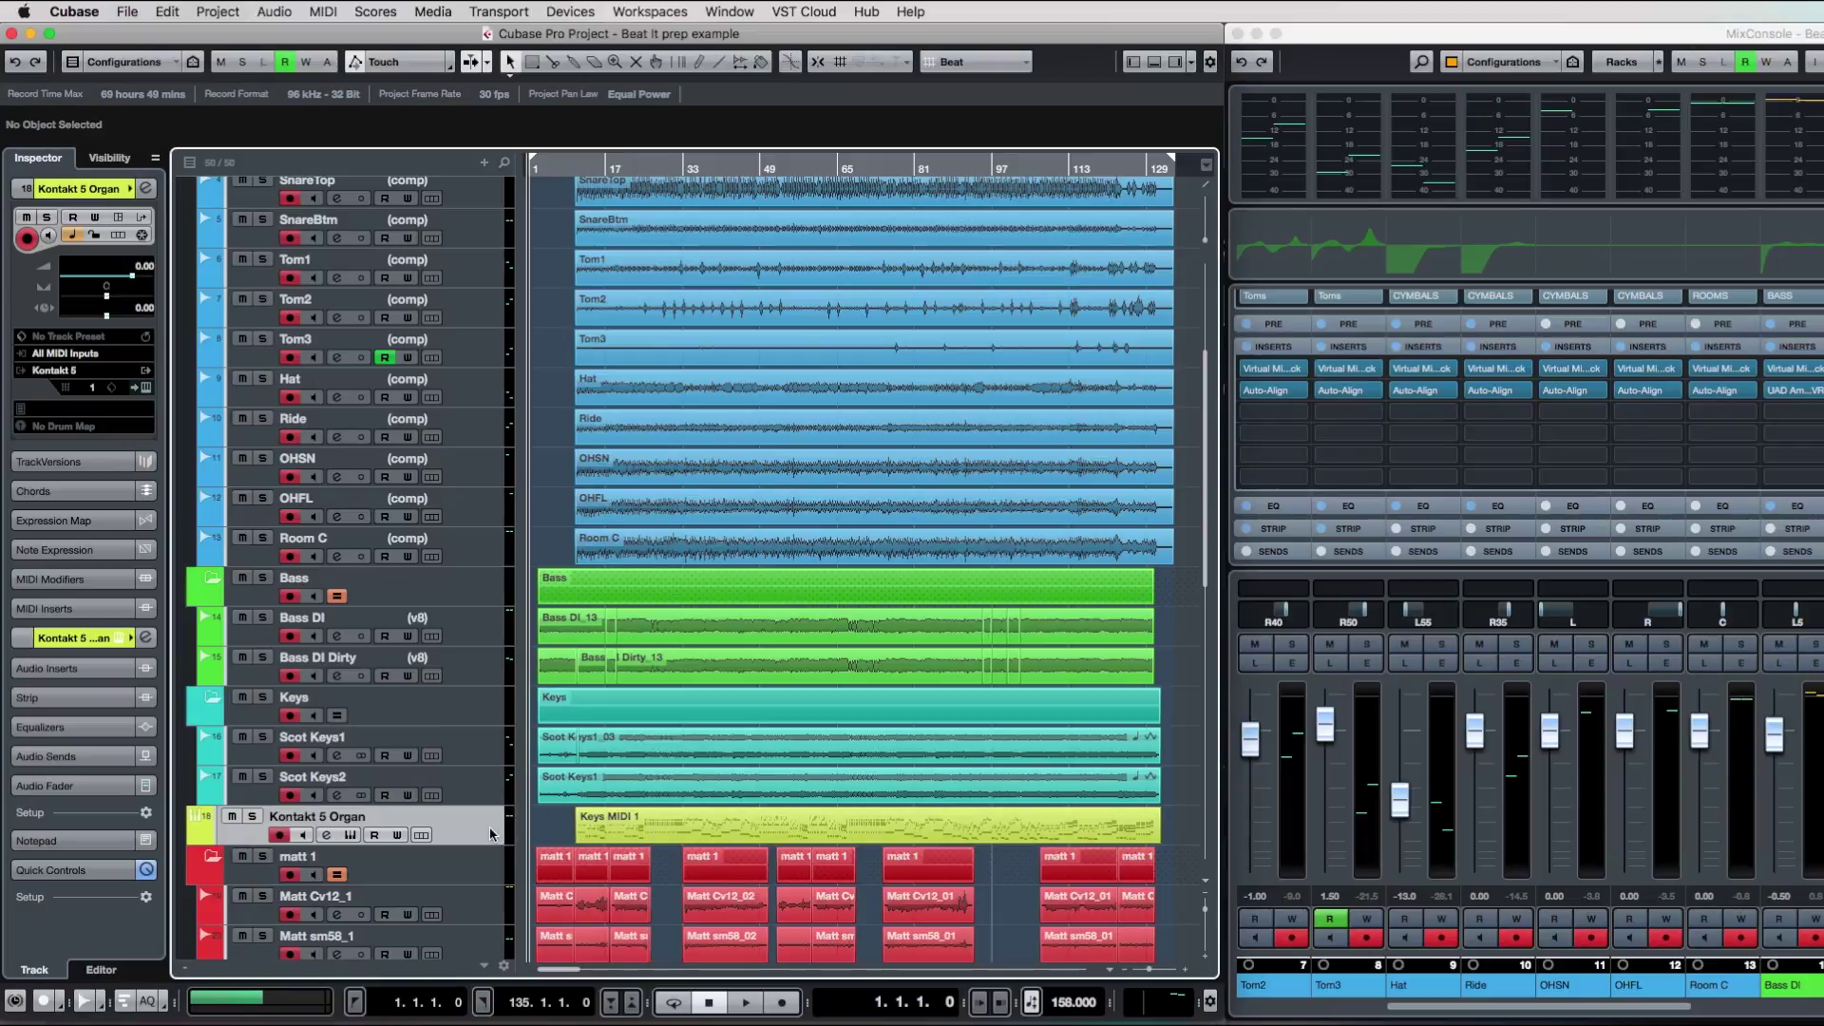
Solo the Kontakt 5 Organ track and listen to a short passage from about bar 12.
click(252, 816)
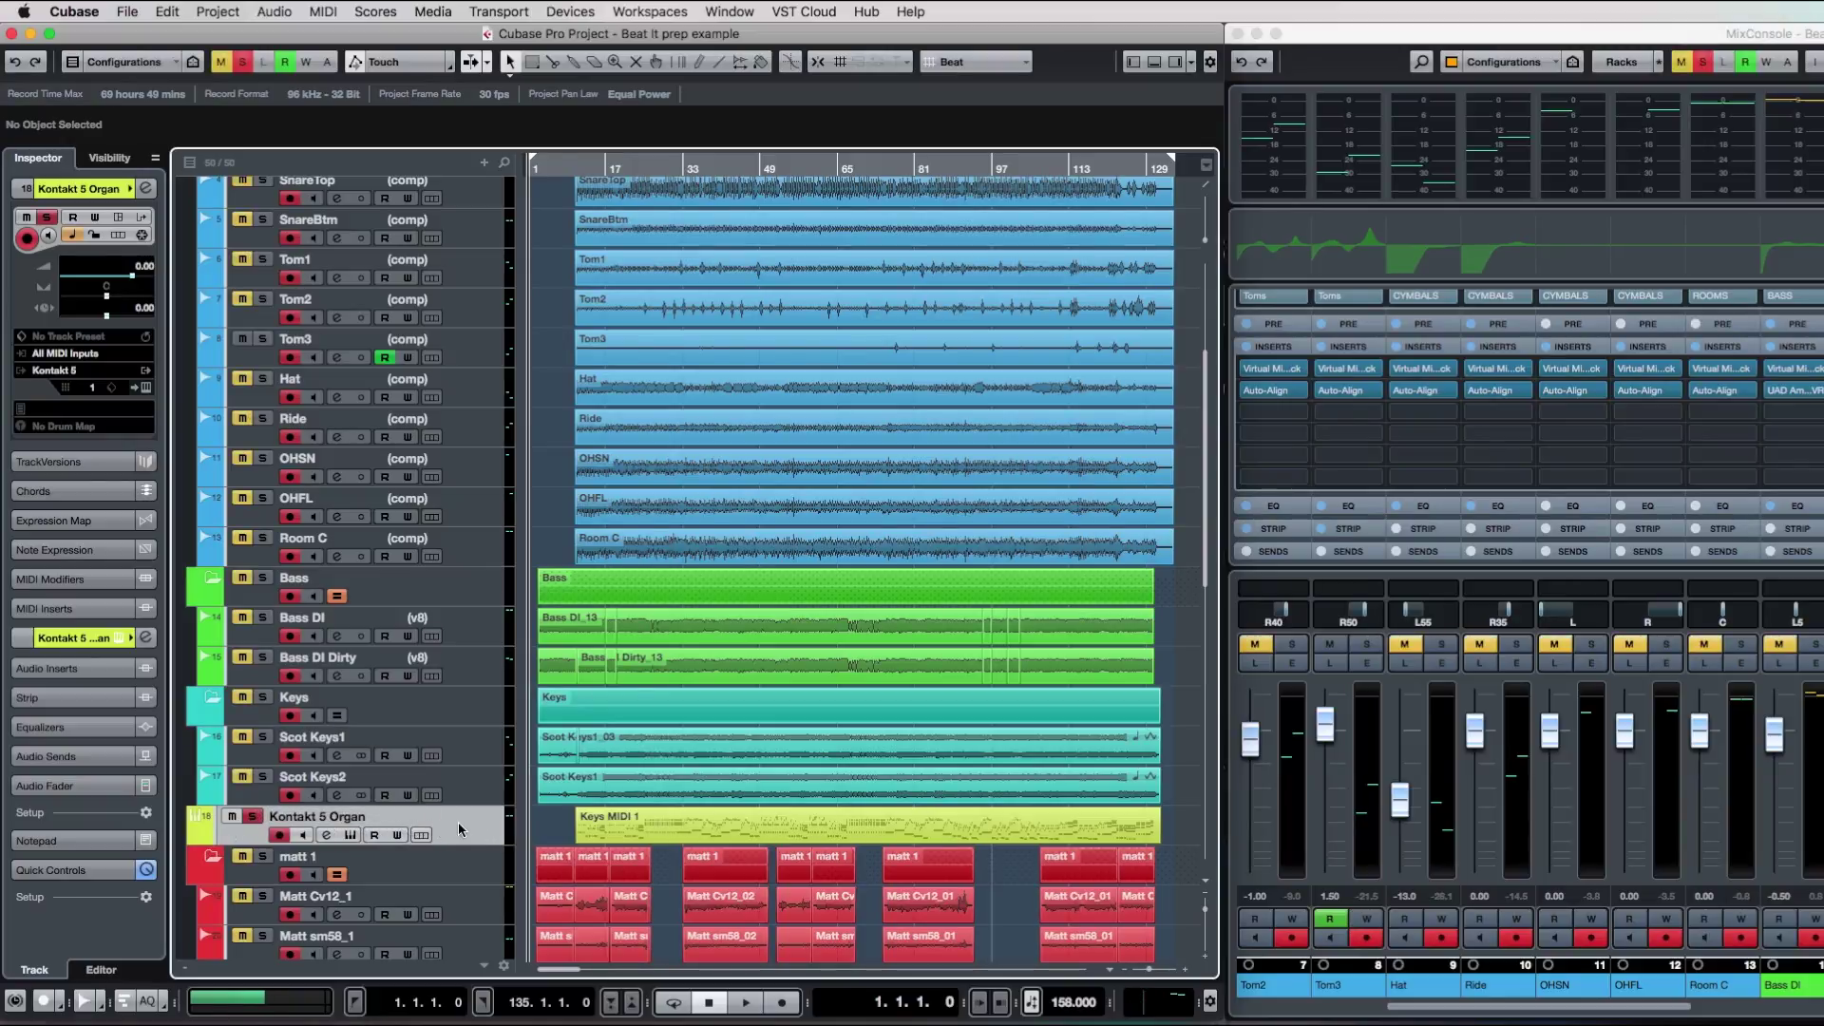
scroll(465, 823, down, 2)
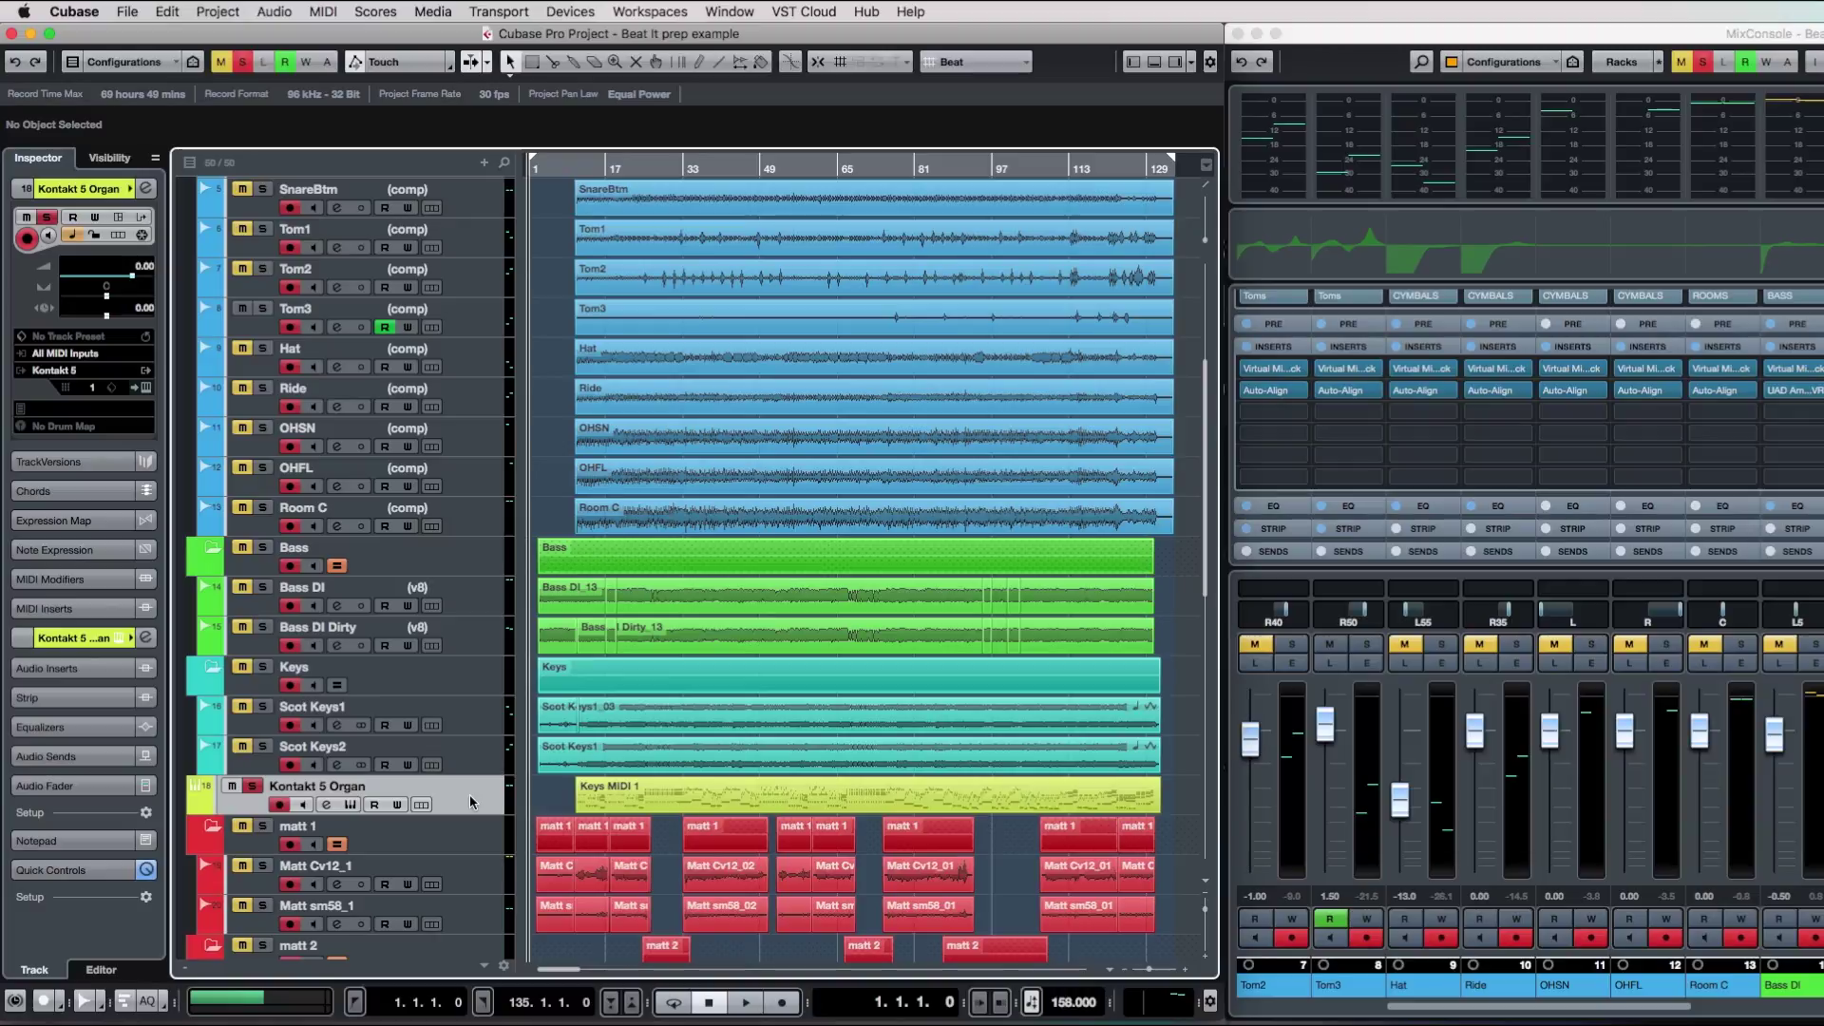
drag(580, 166, 582, 169)
key(space)
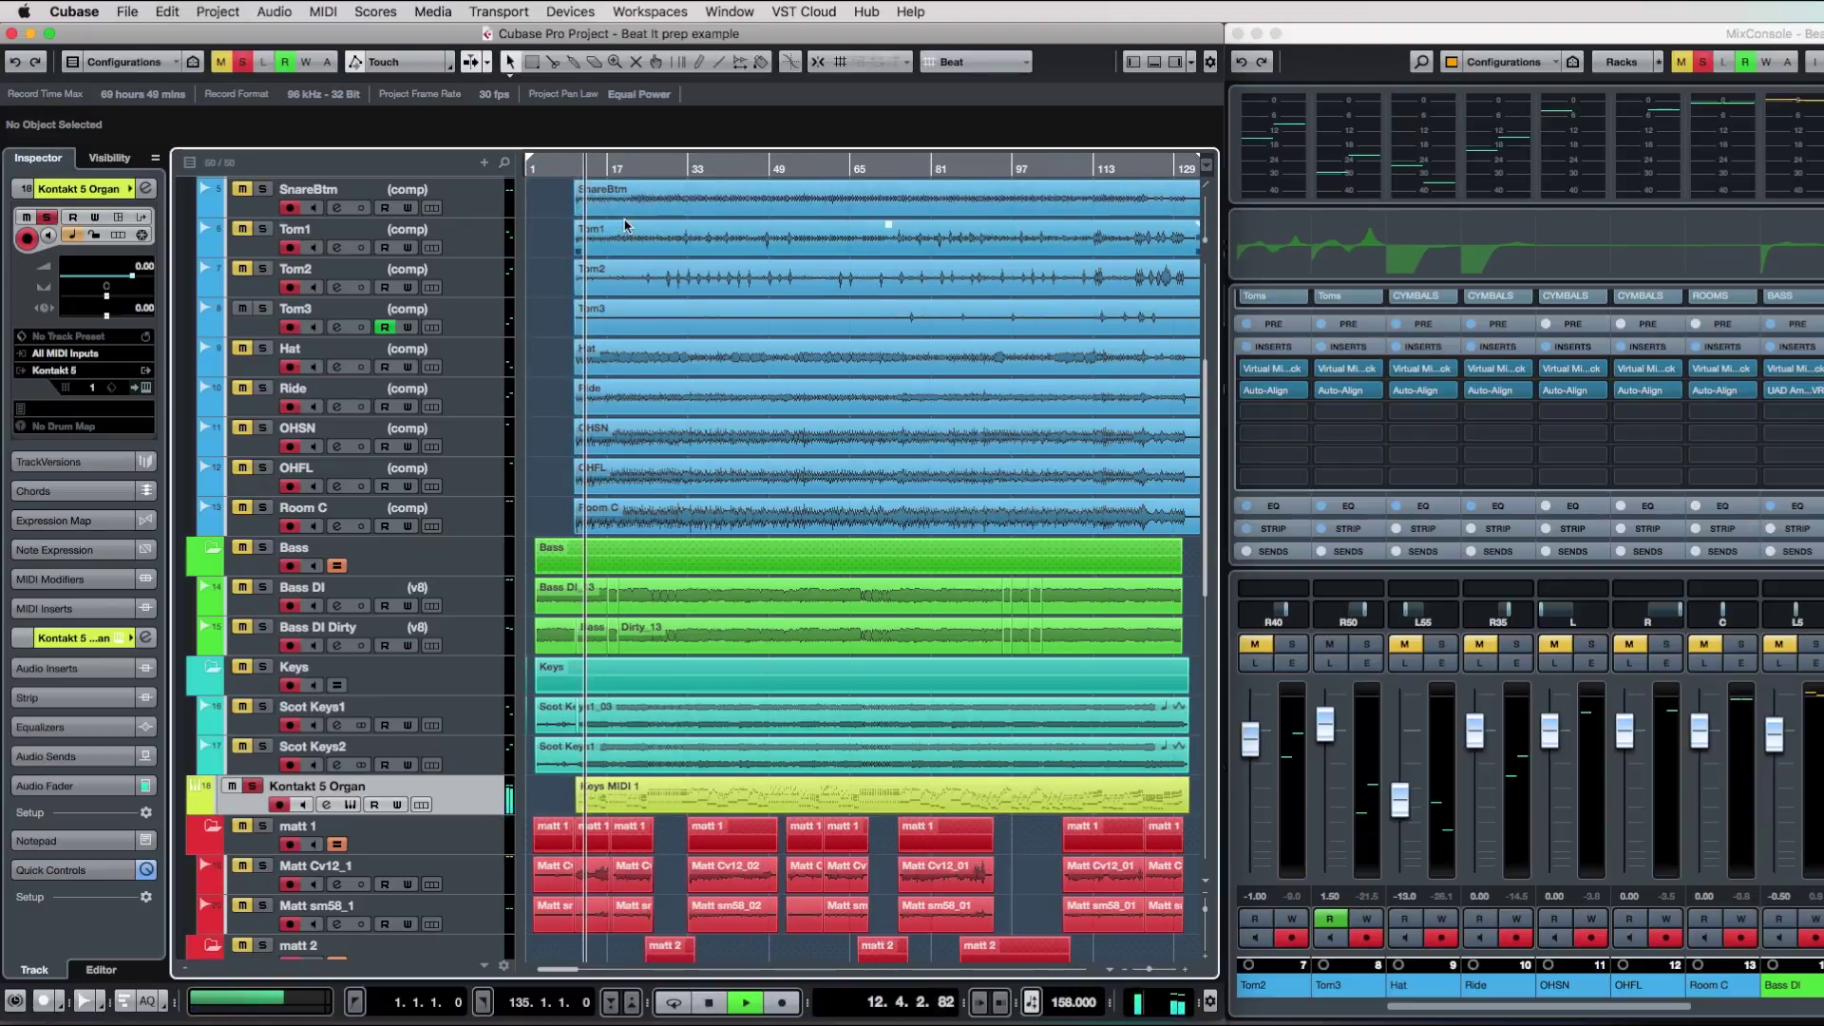
key(space)
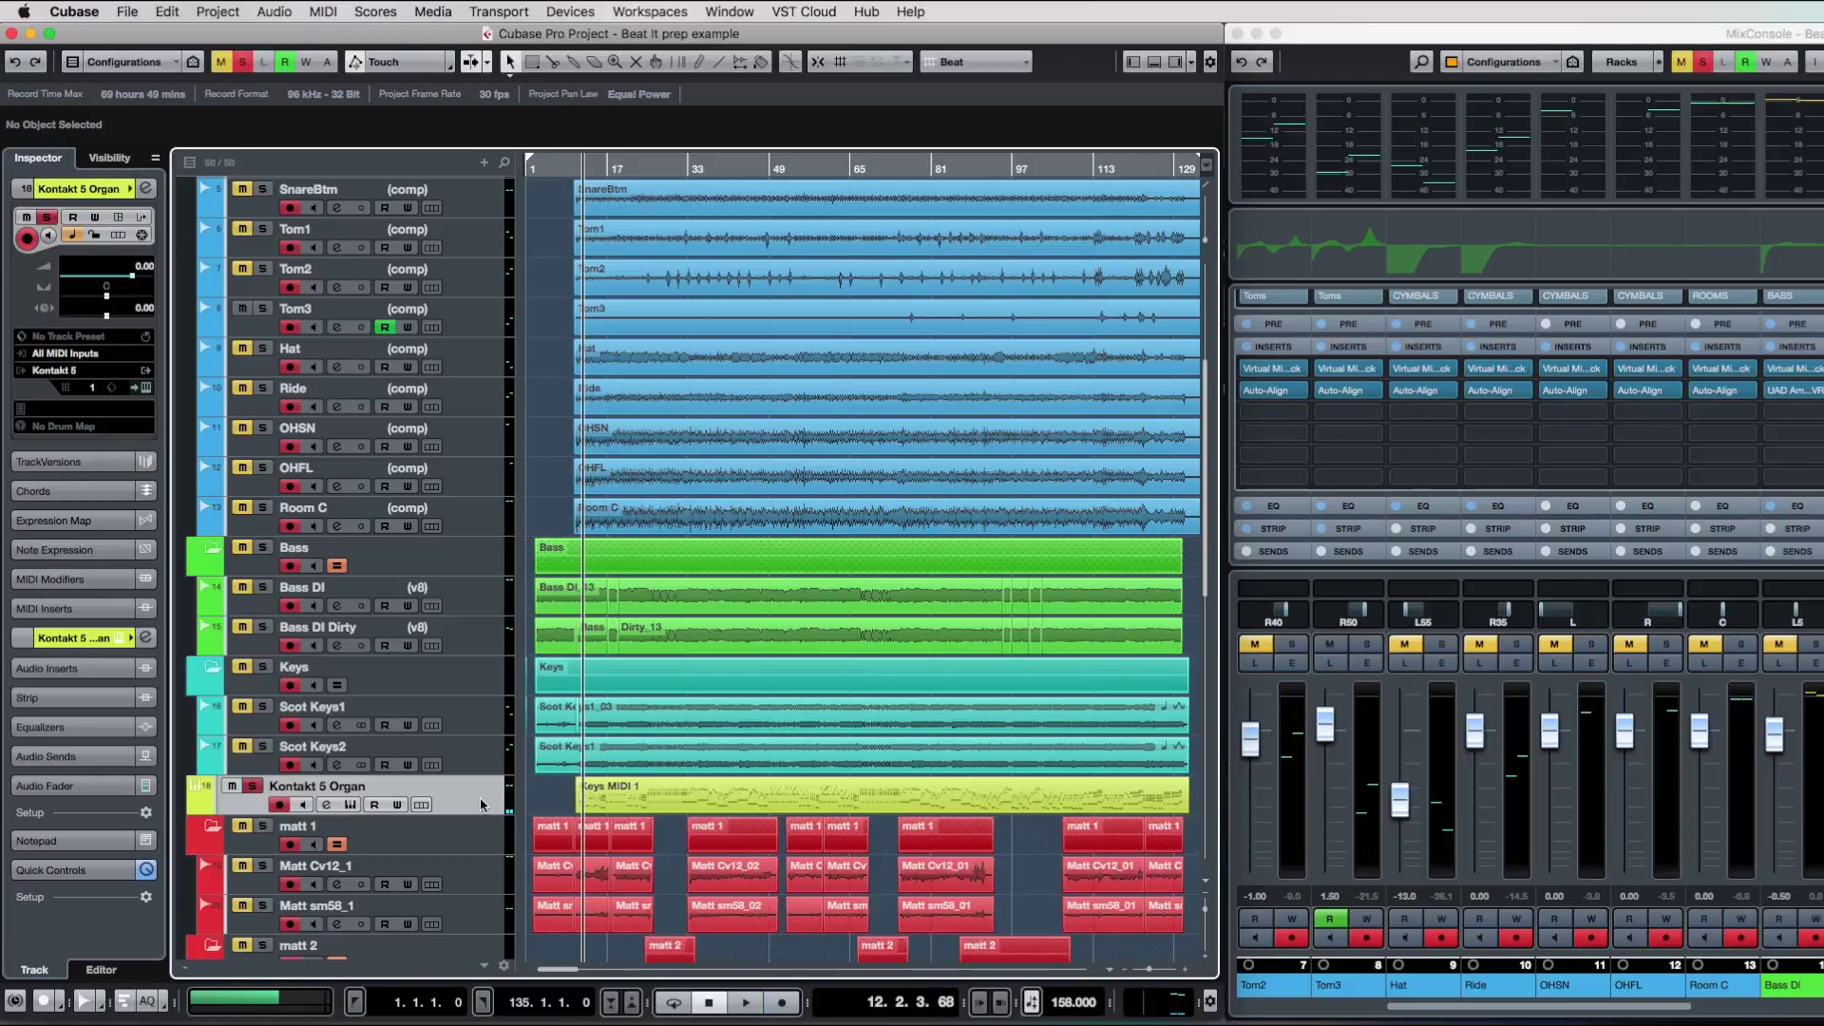
scroll(539, 276, up, 5)
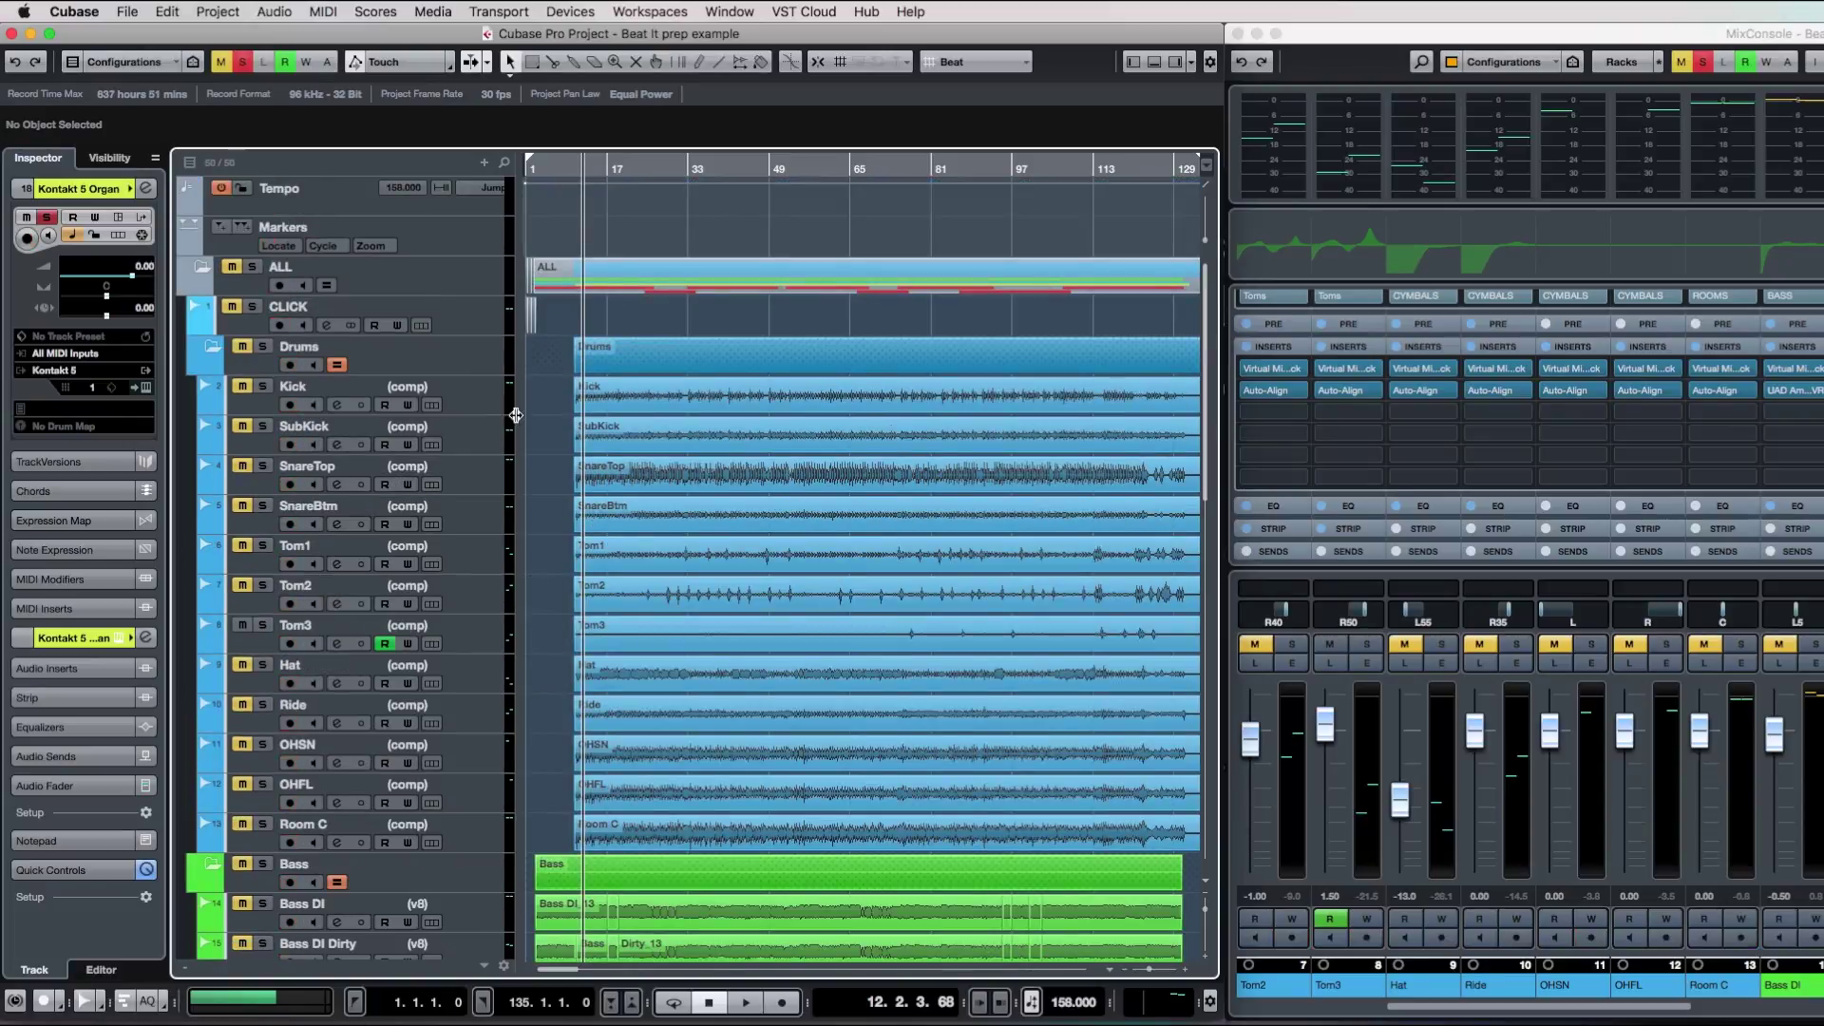
scroll(535, 409, down, 5)
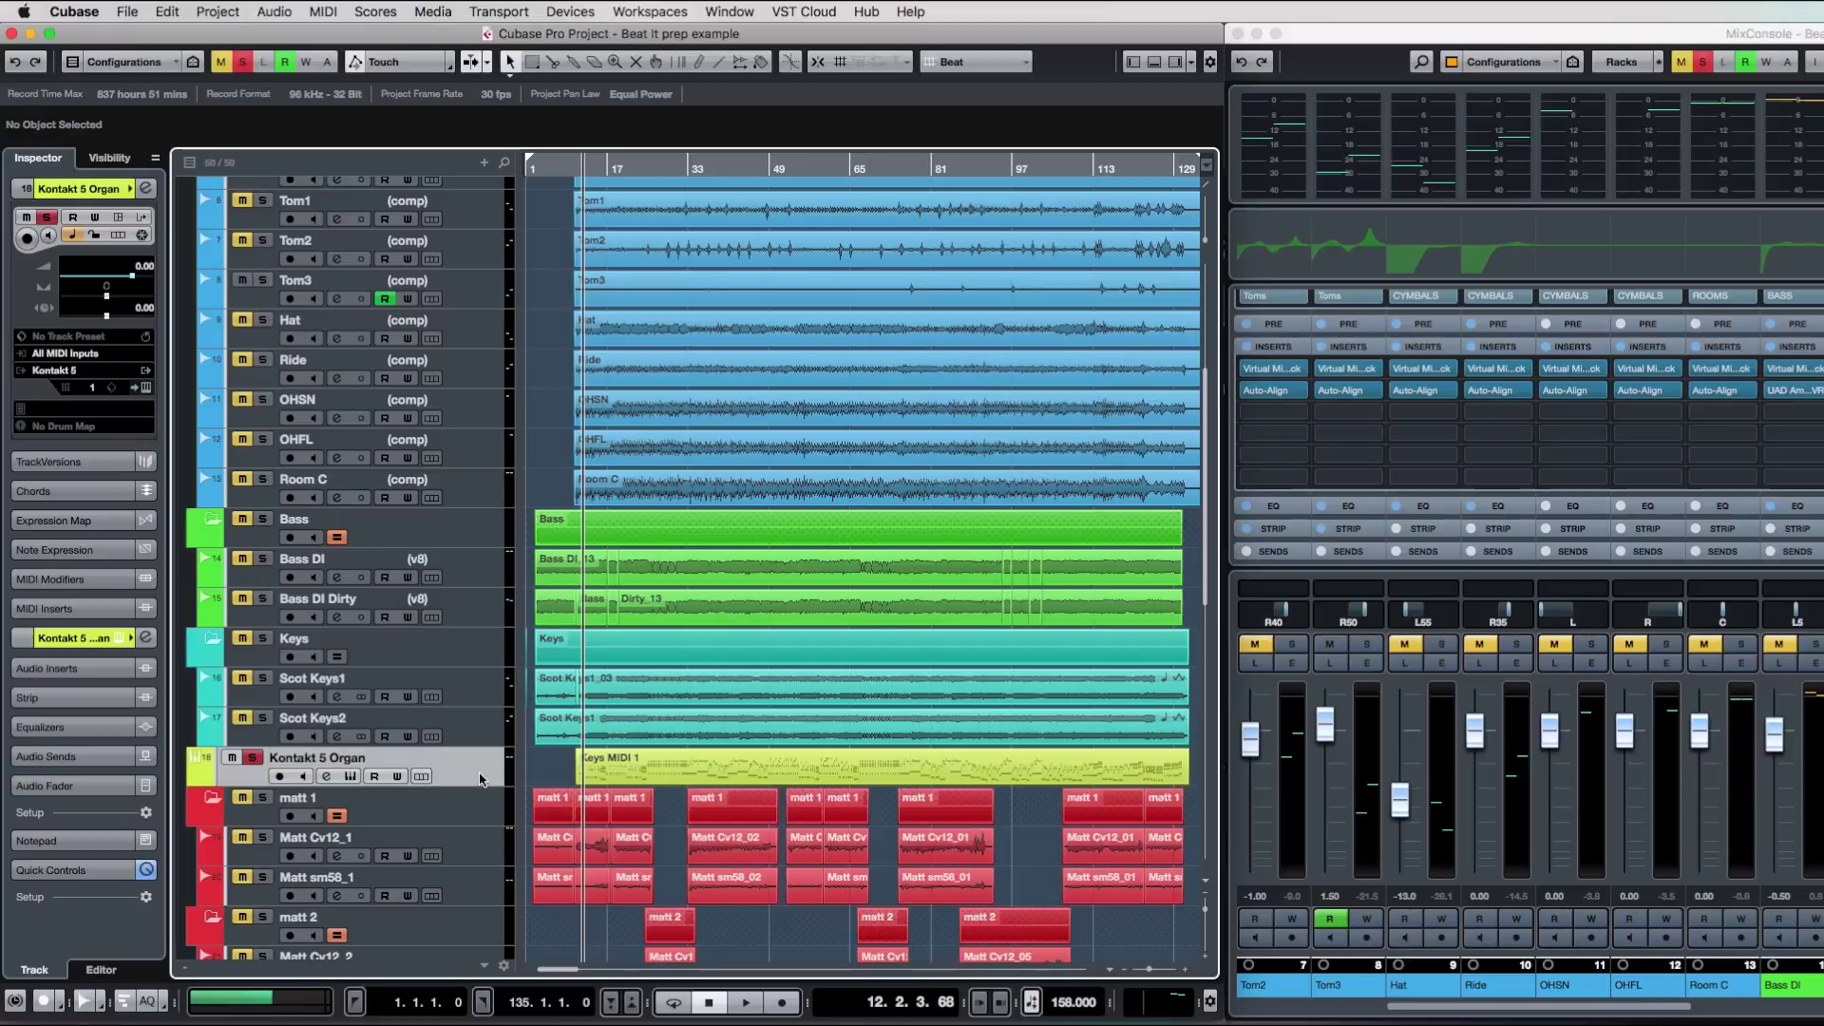
click(131, 11)
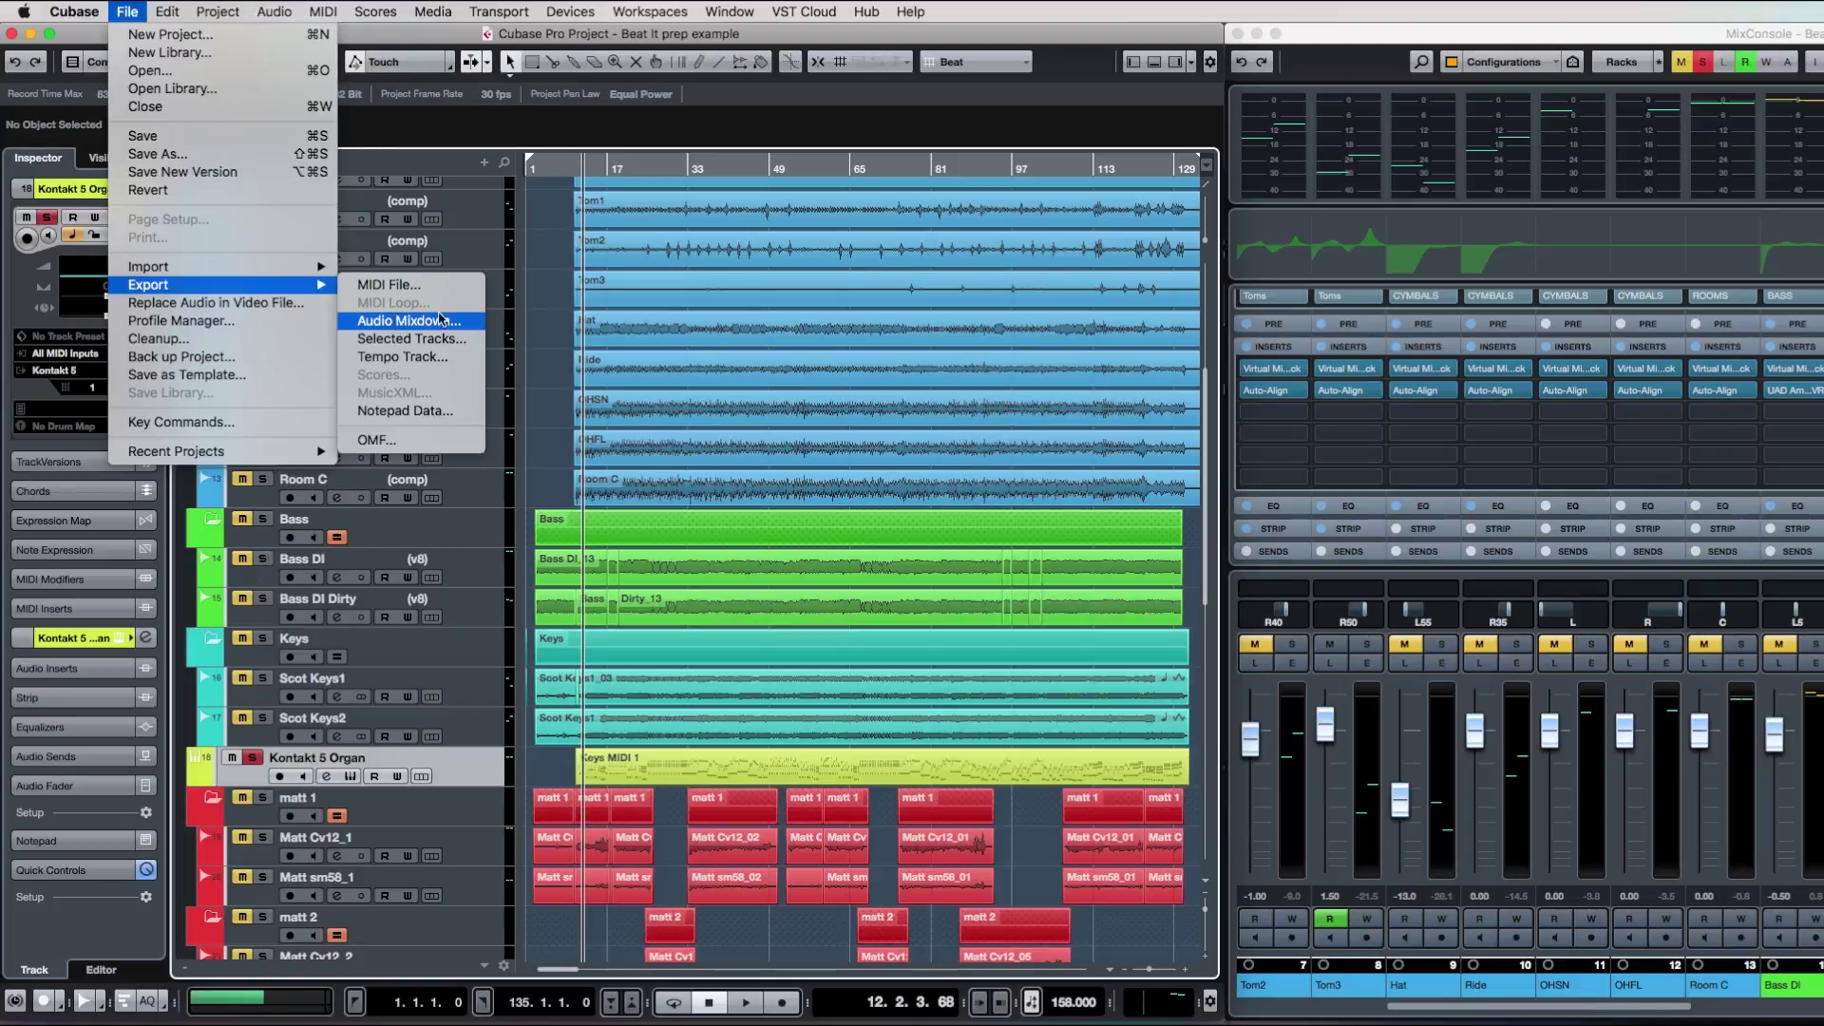
click(399, 321)
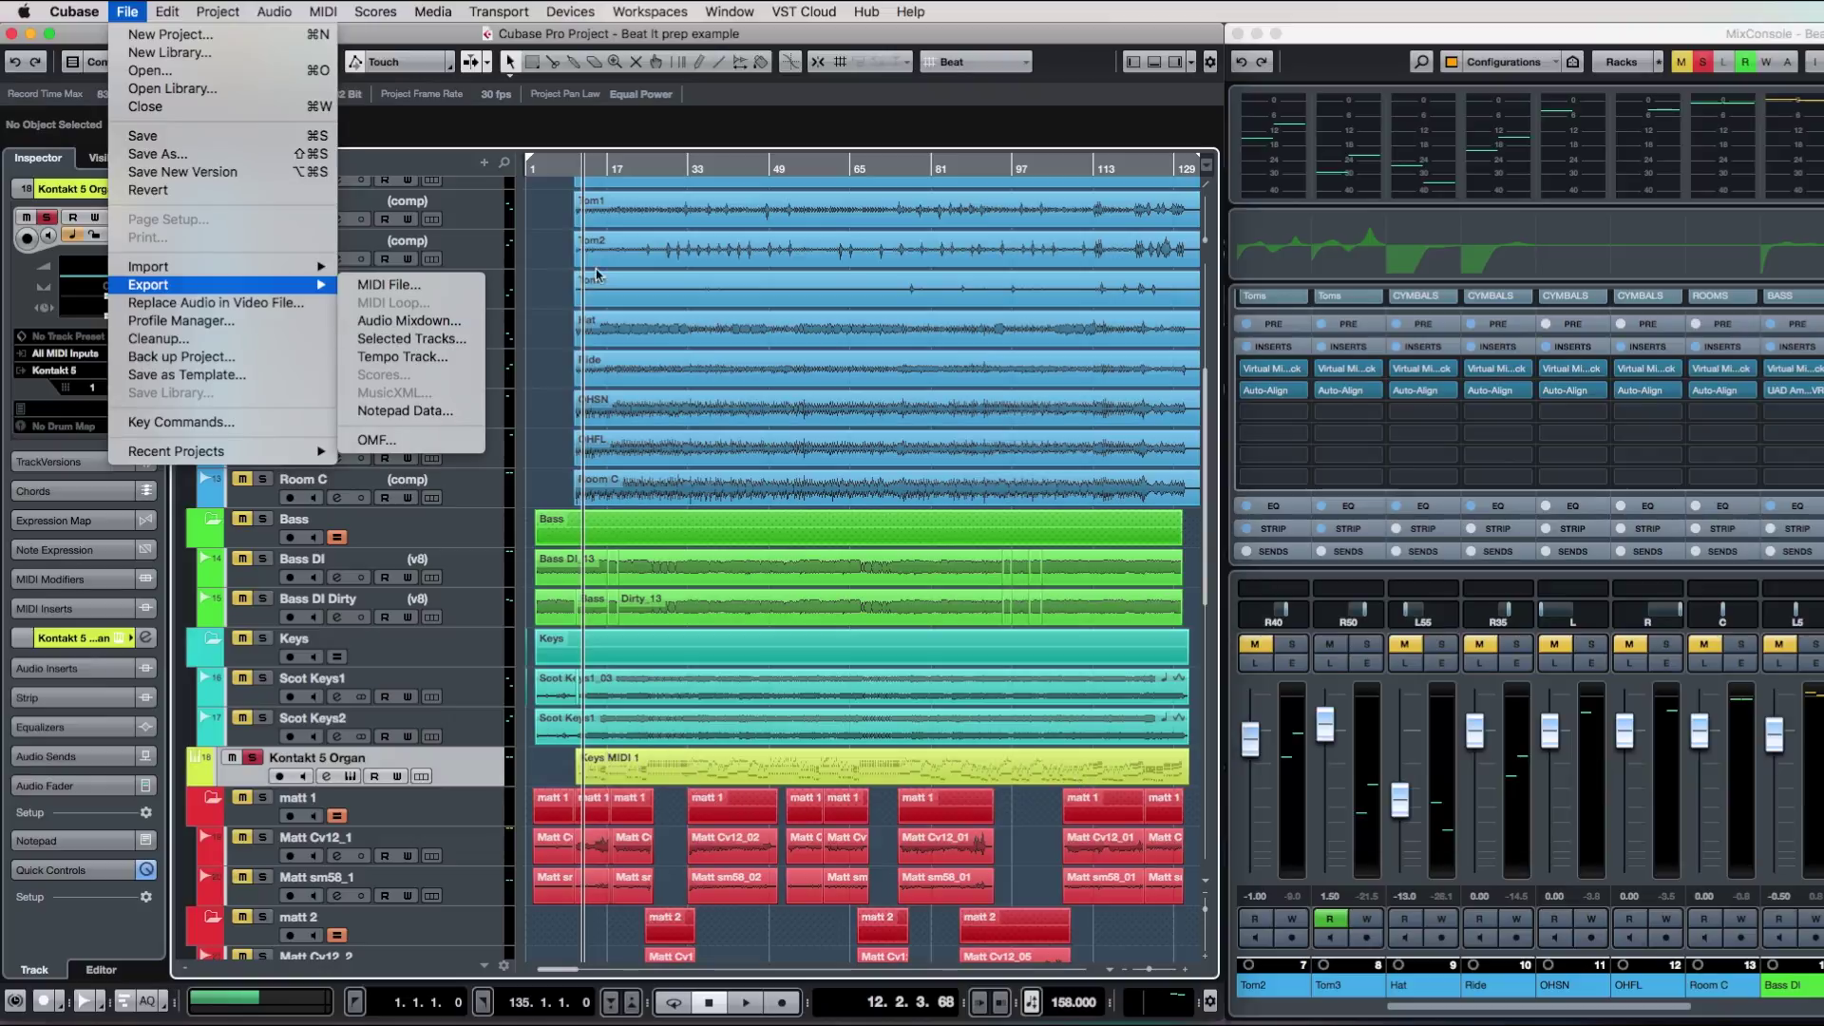
click(557, 274)
Return the project cursor to the start and render the Kontakt 5 Organ track in place, using Dry (Transfer Channel Settings).
click(564, 167)
drag(564, 168, 520, 180)
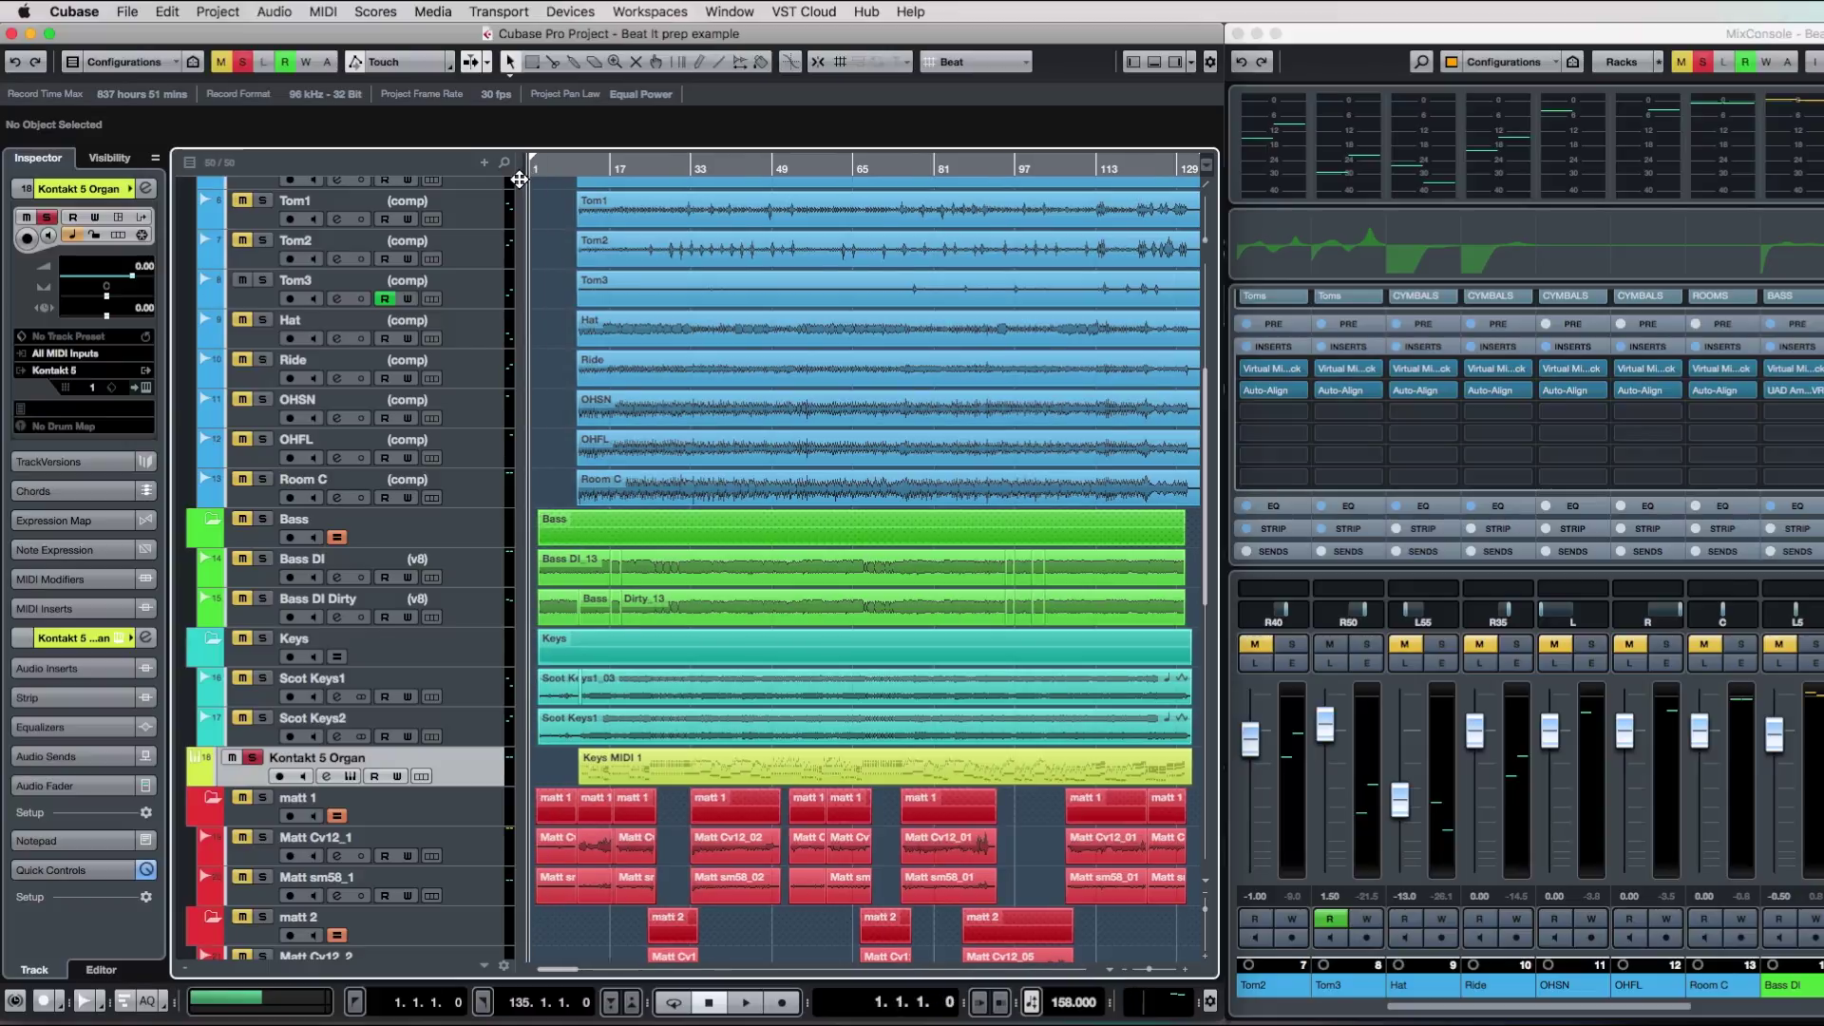
click(277, 11)
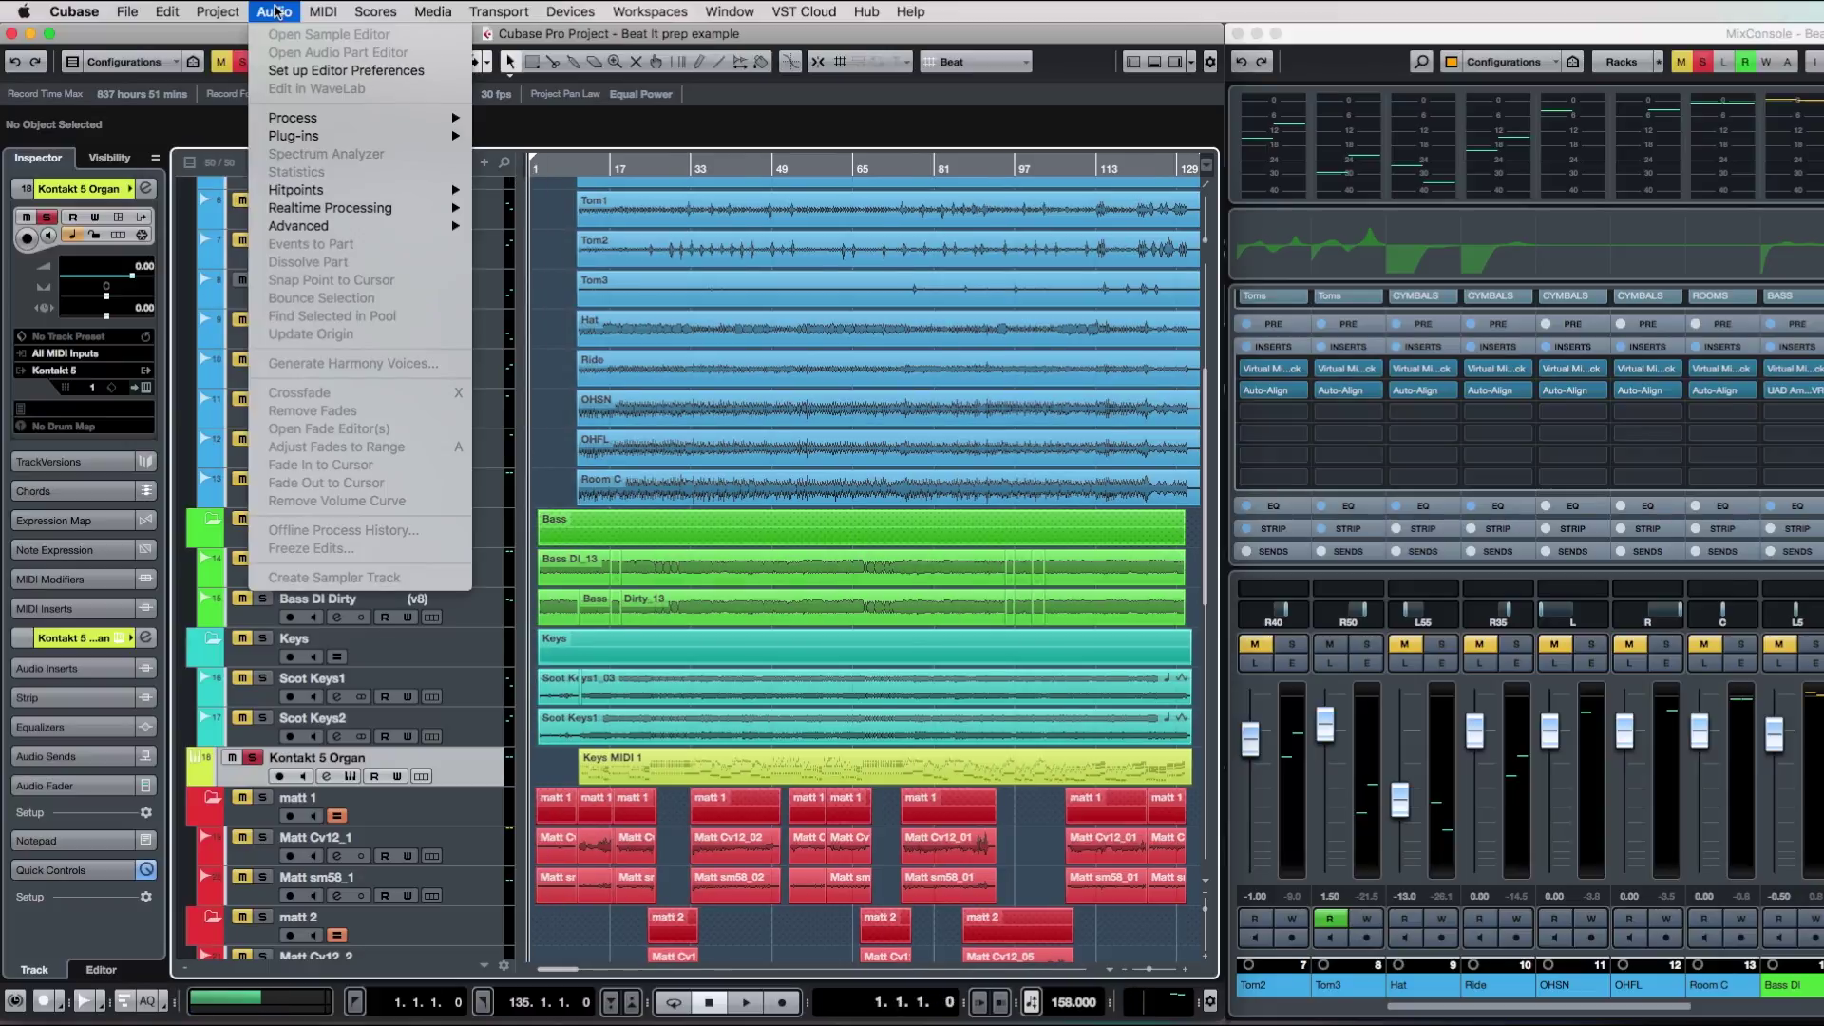
mouse_move(171, 14)
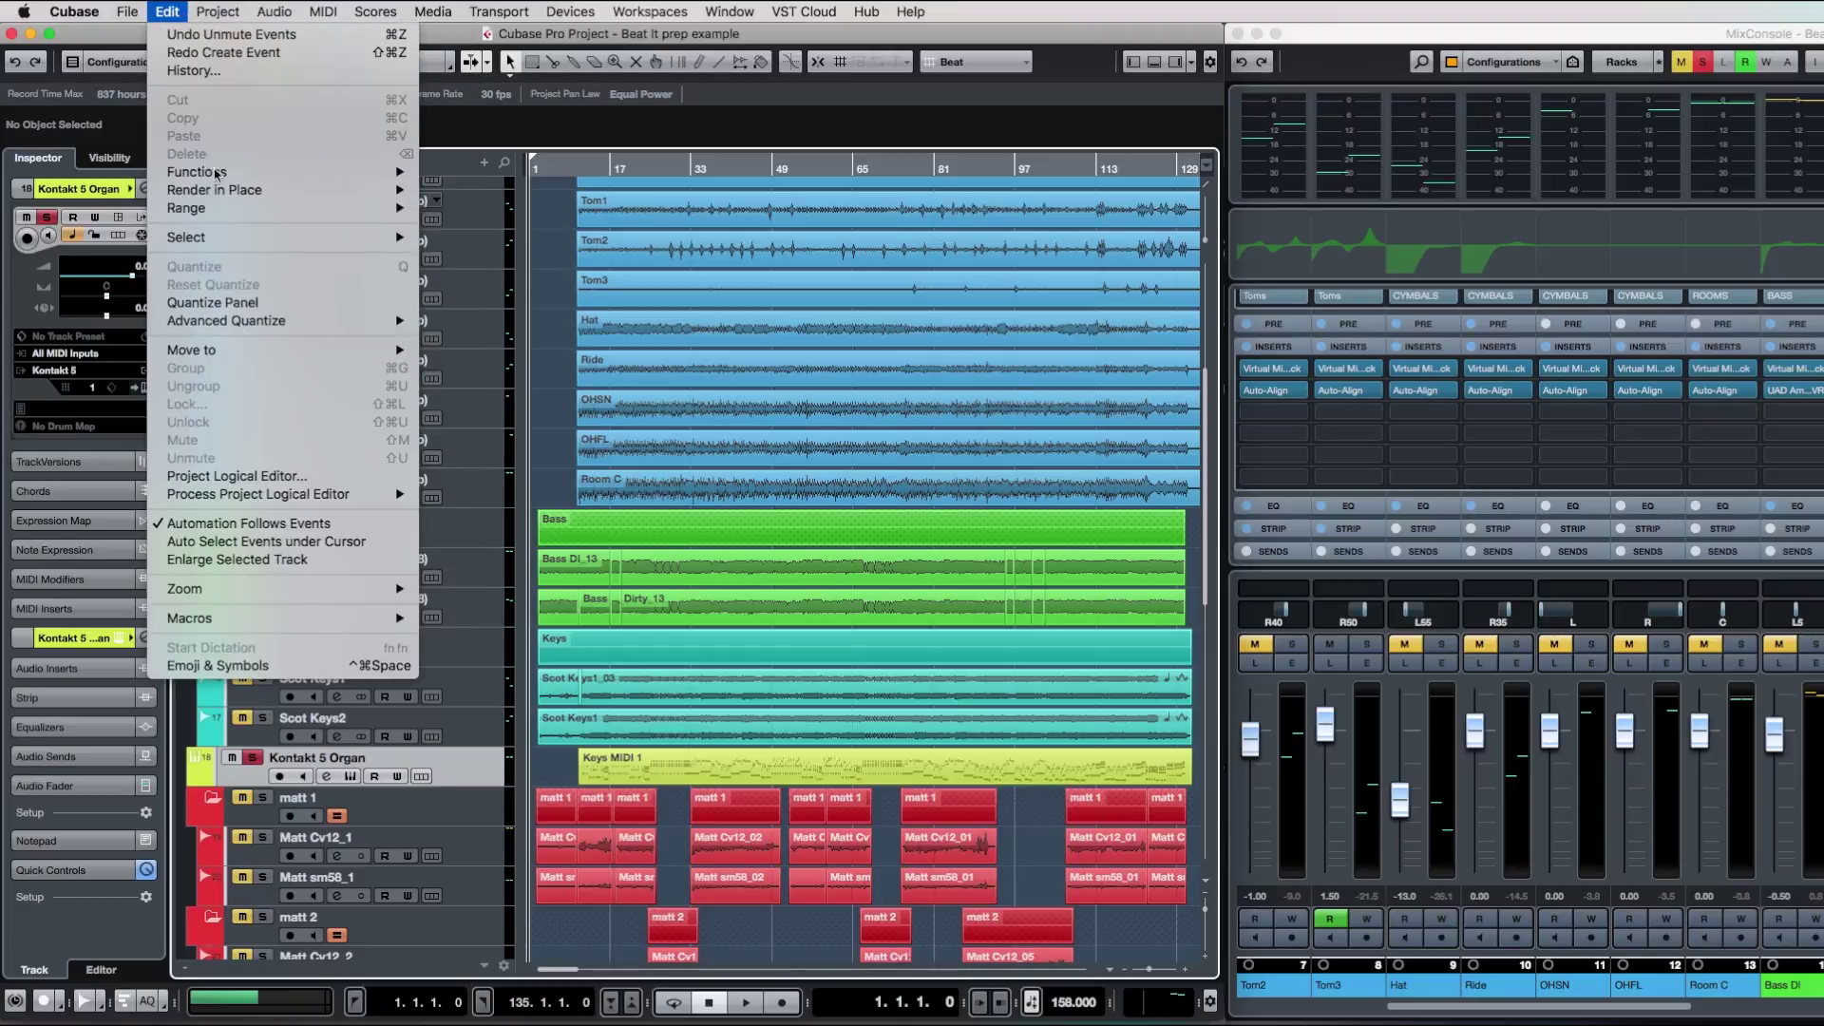
mouse_move(237, 197)
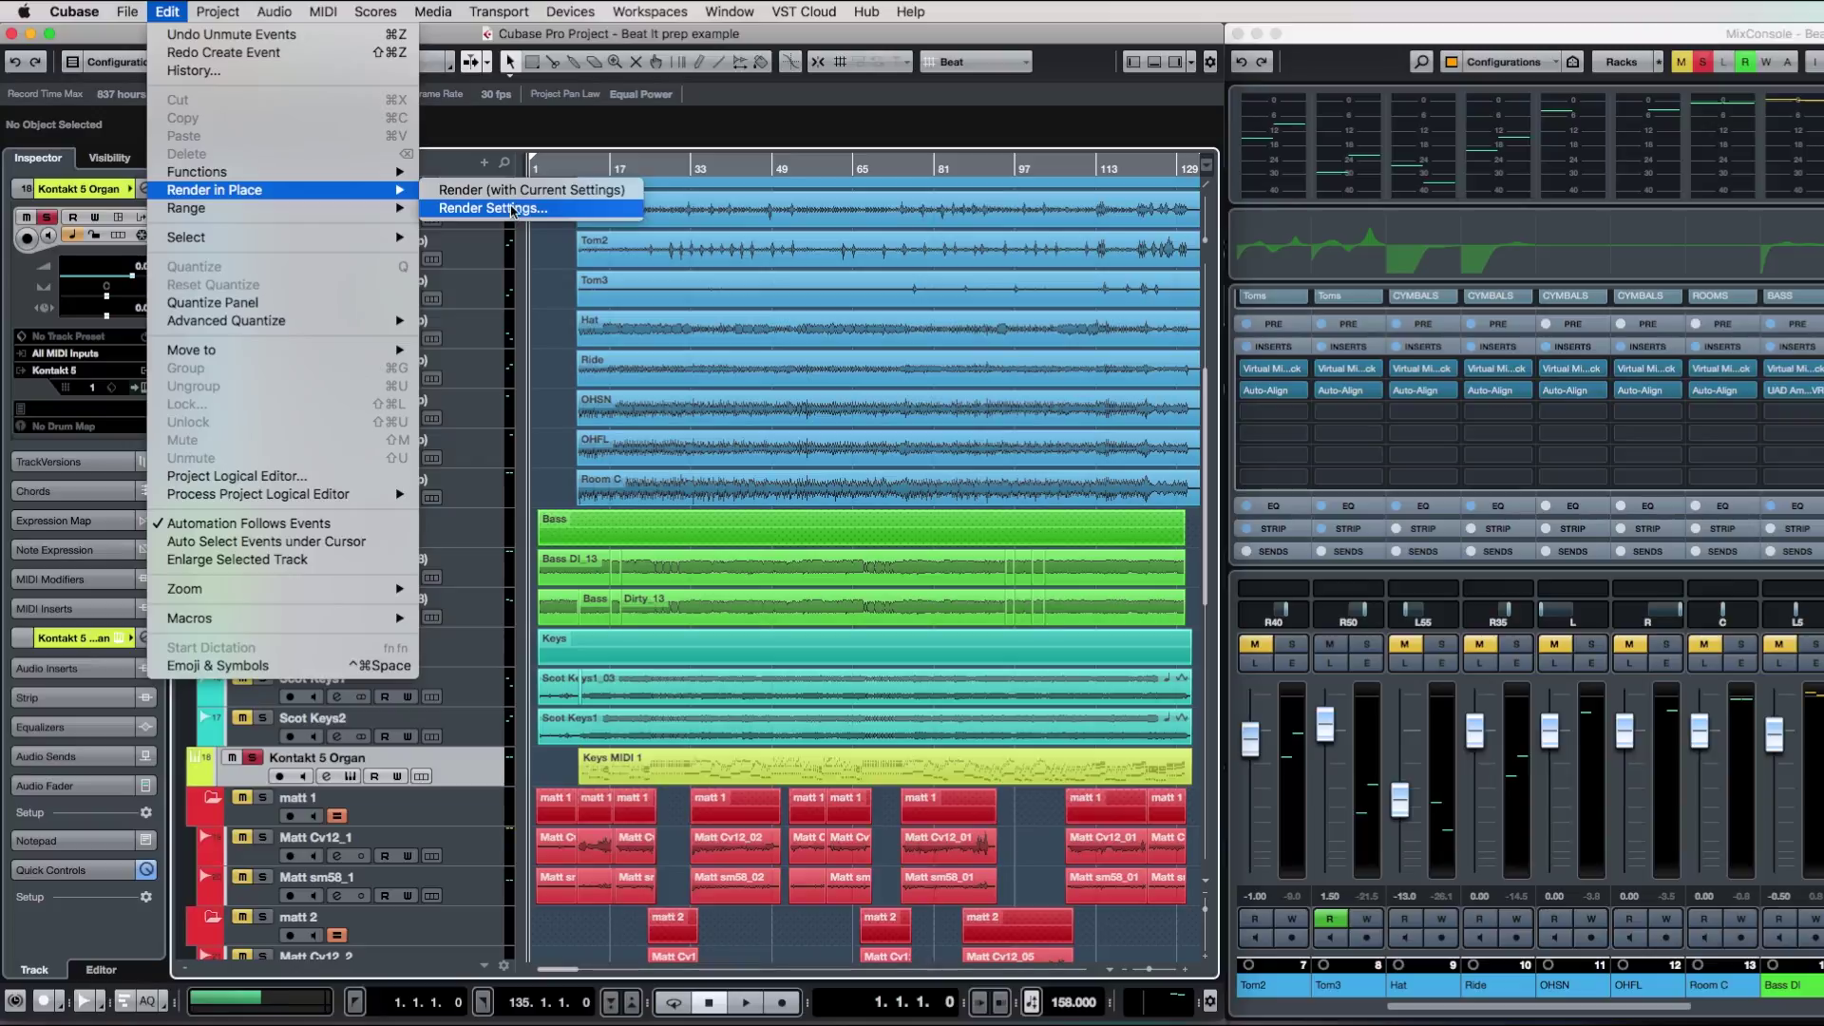
click(512, 209)
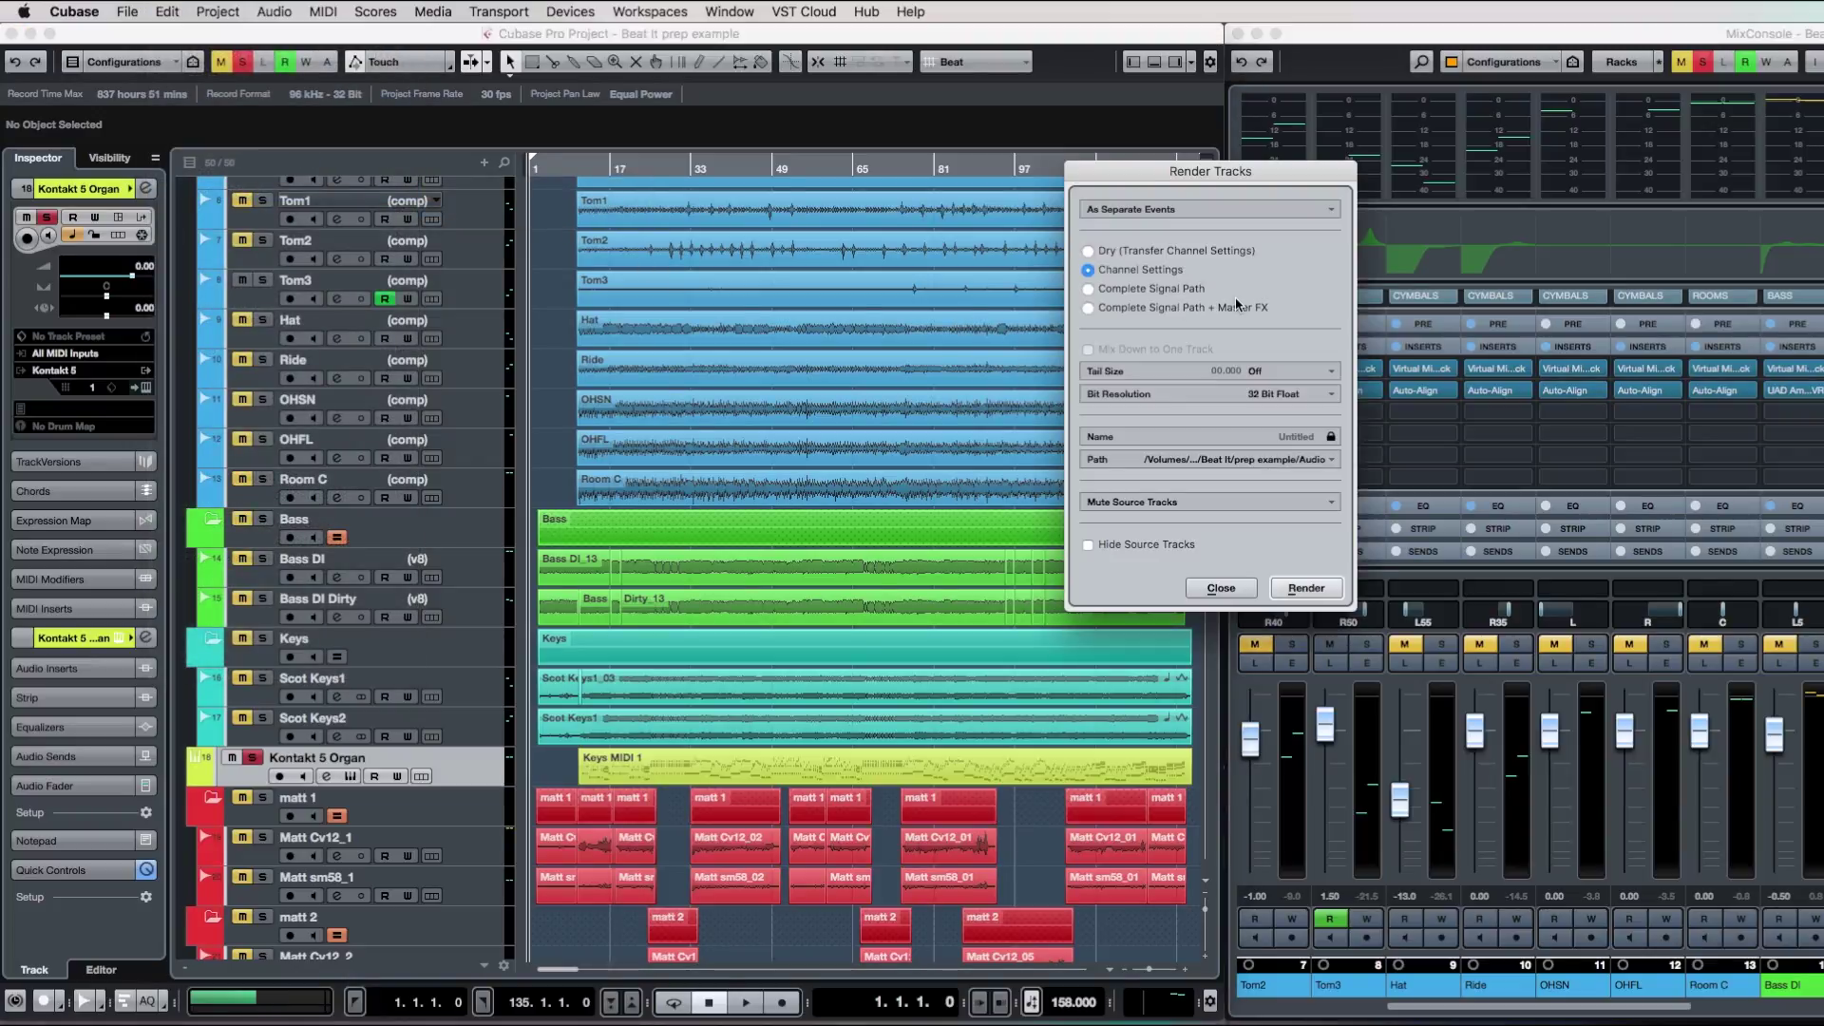
click(1089, 252)
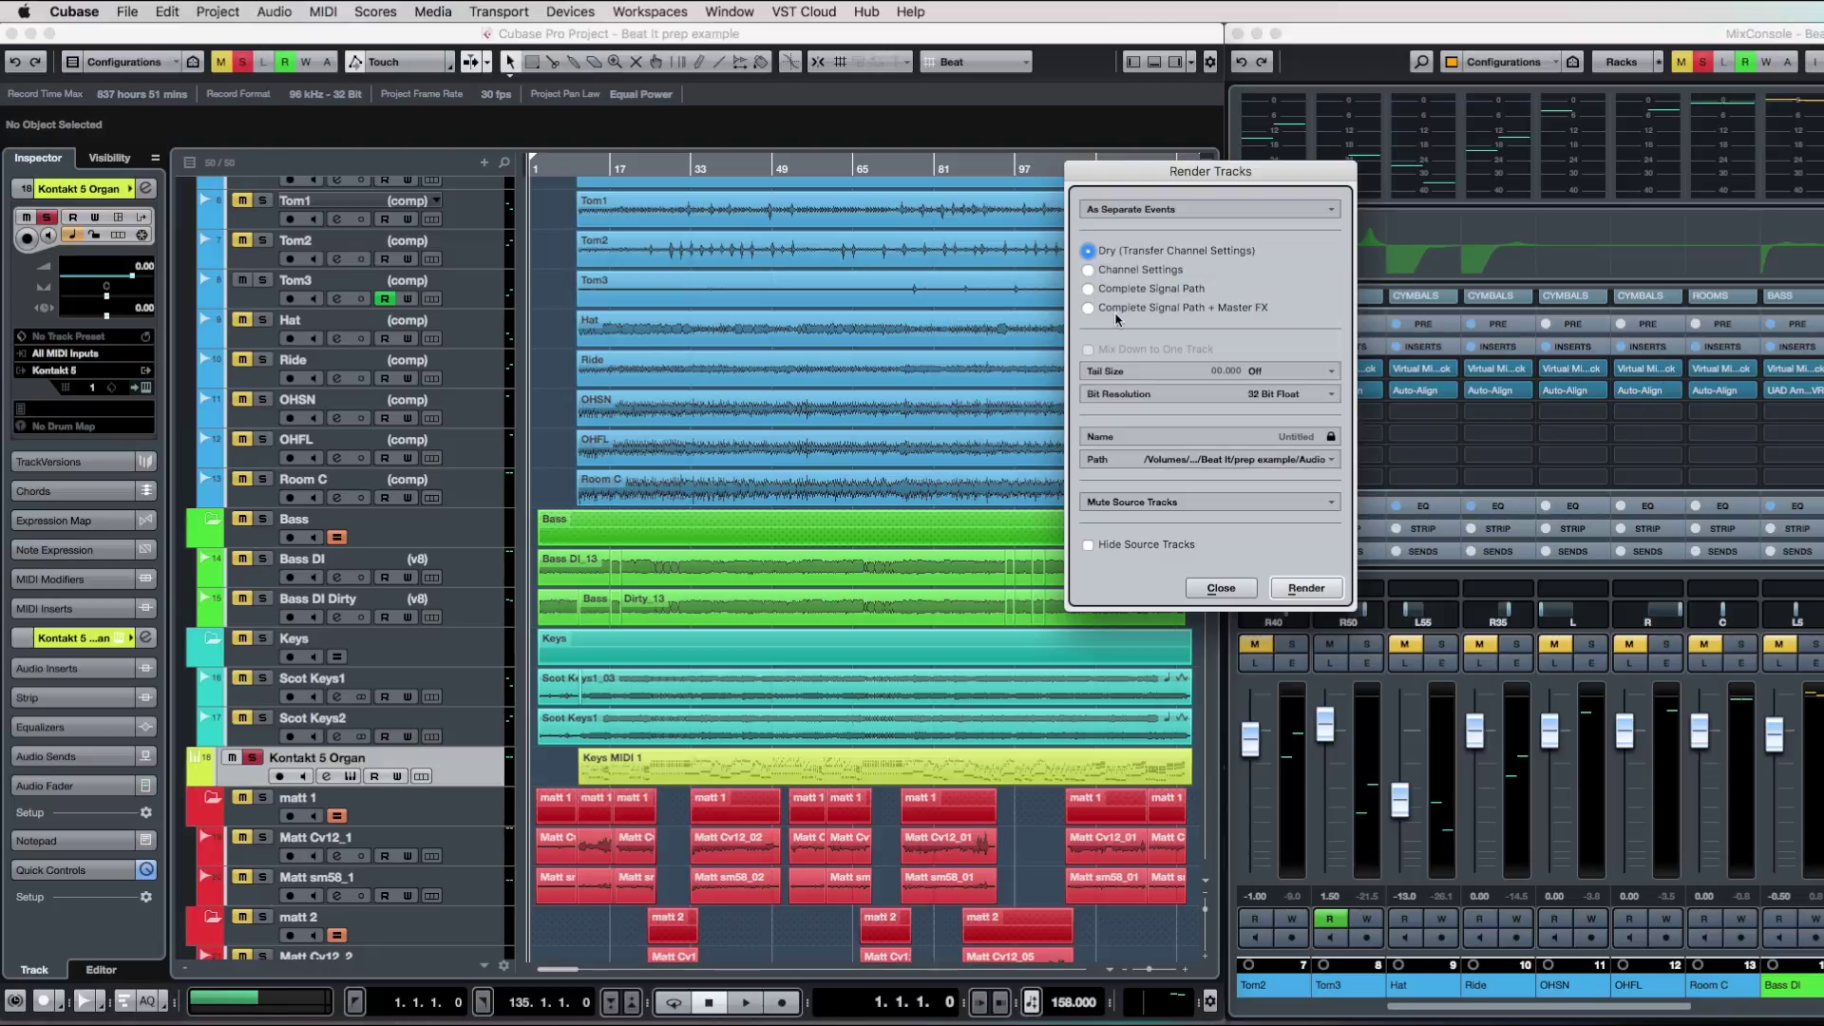
mouse_move(1177, 309)
click(1307, 588)
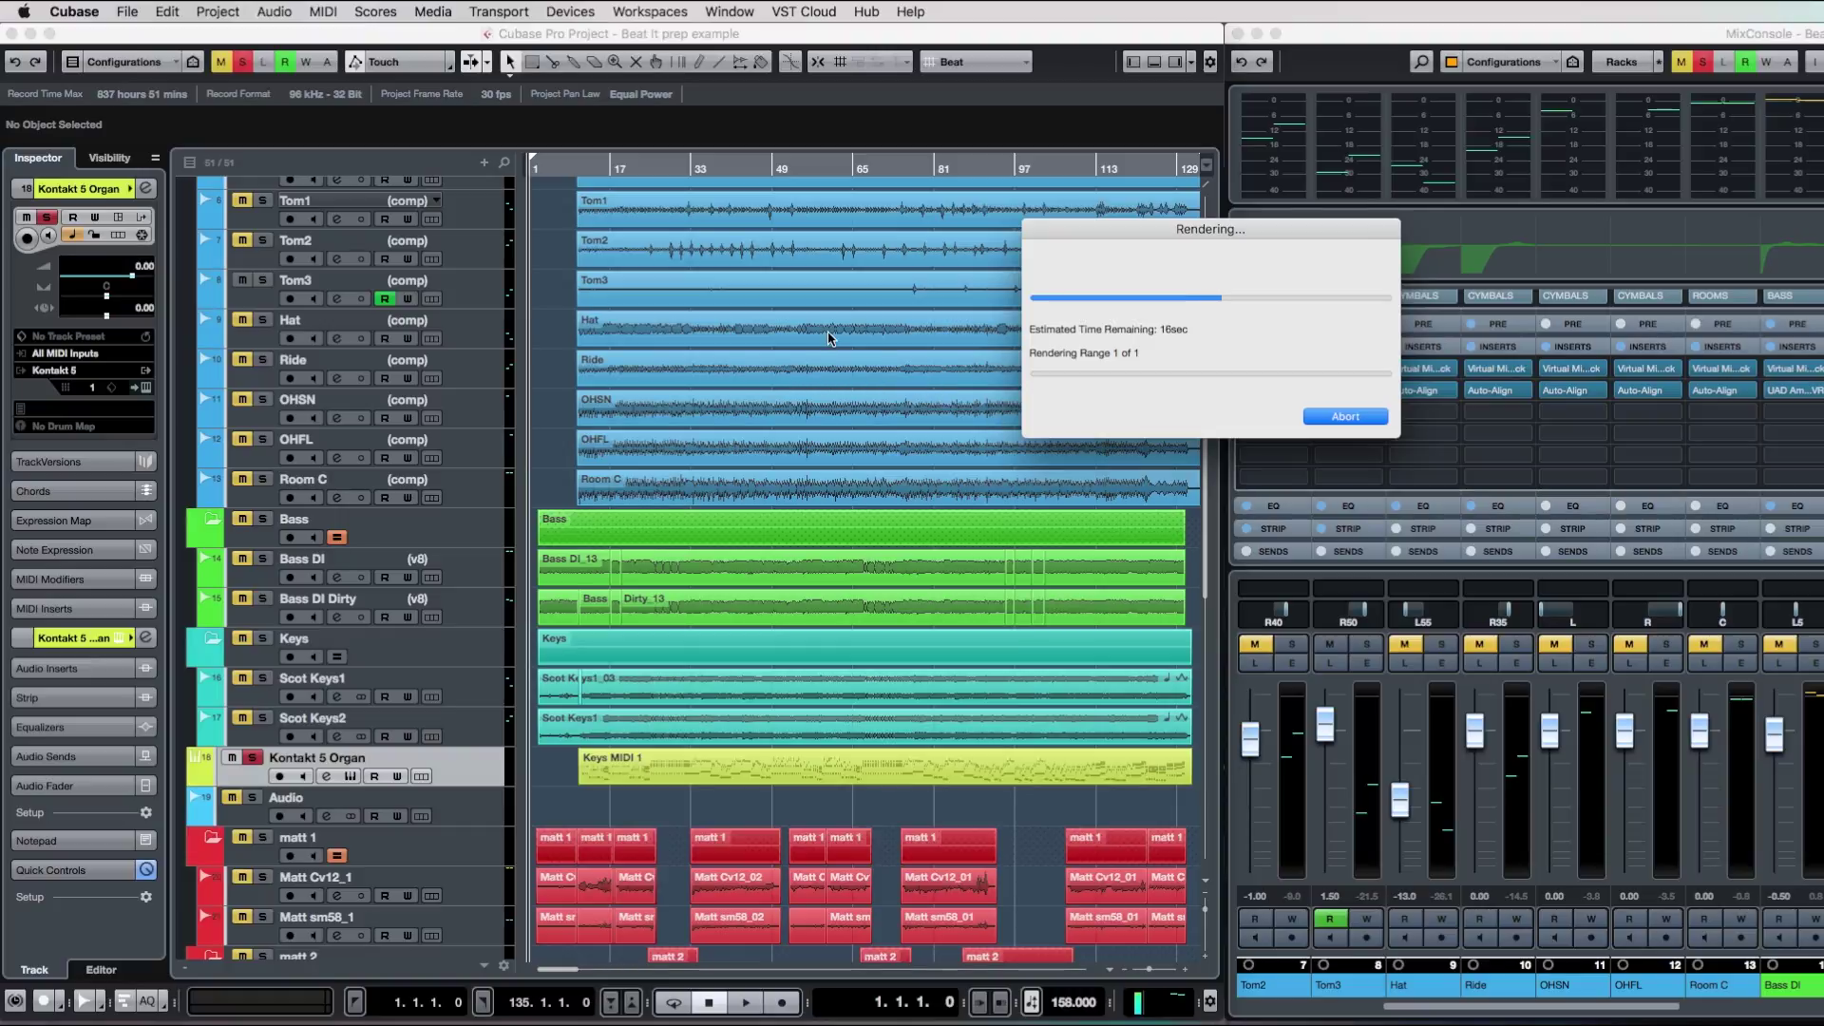
Switch to Finder, look through the WAV files in the prep example project's Audio folder, and close the window.
mouse_move(304, 1012)
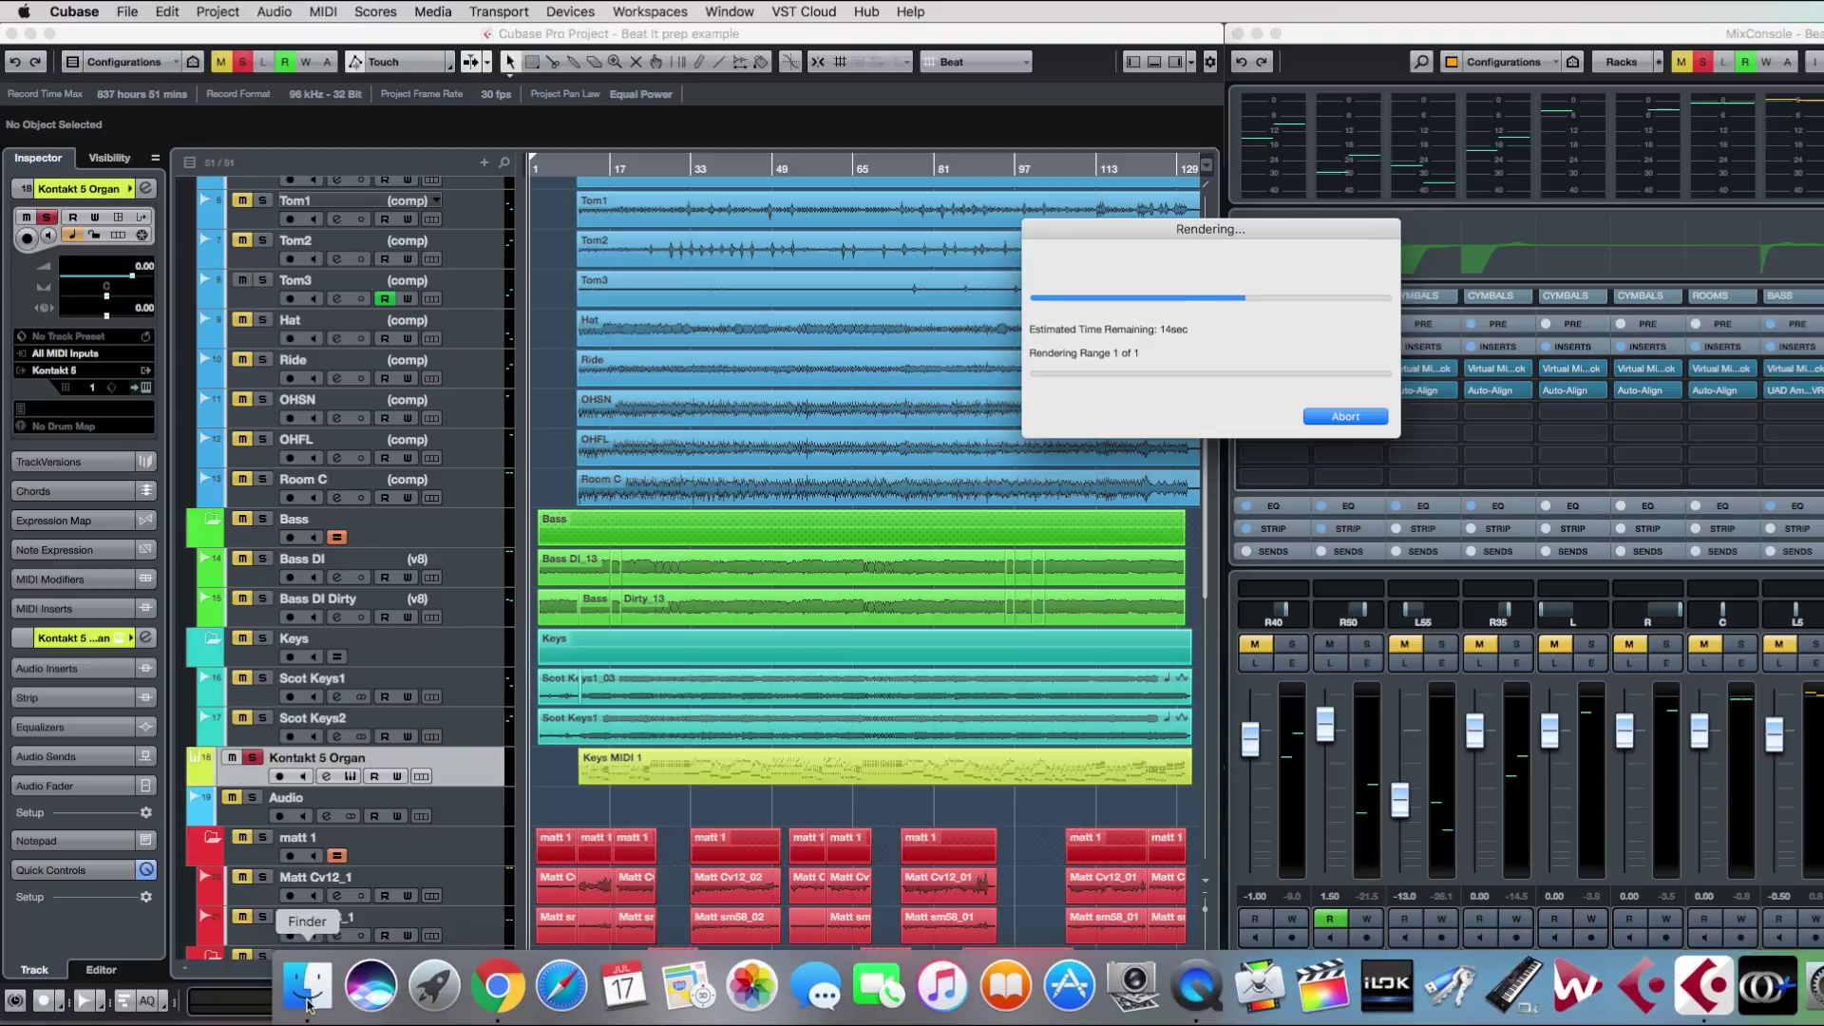
click(307, 988)
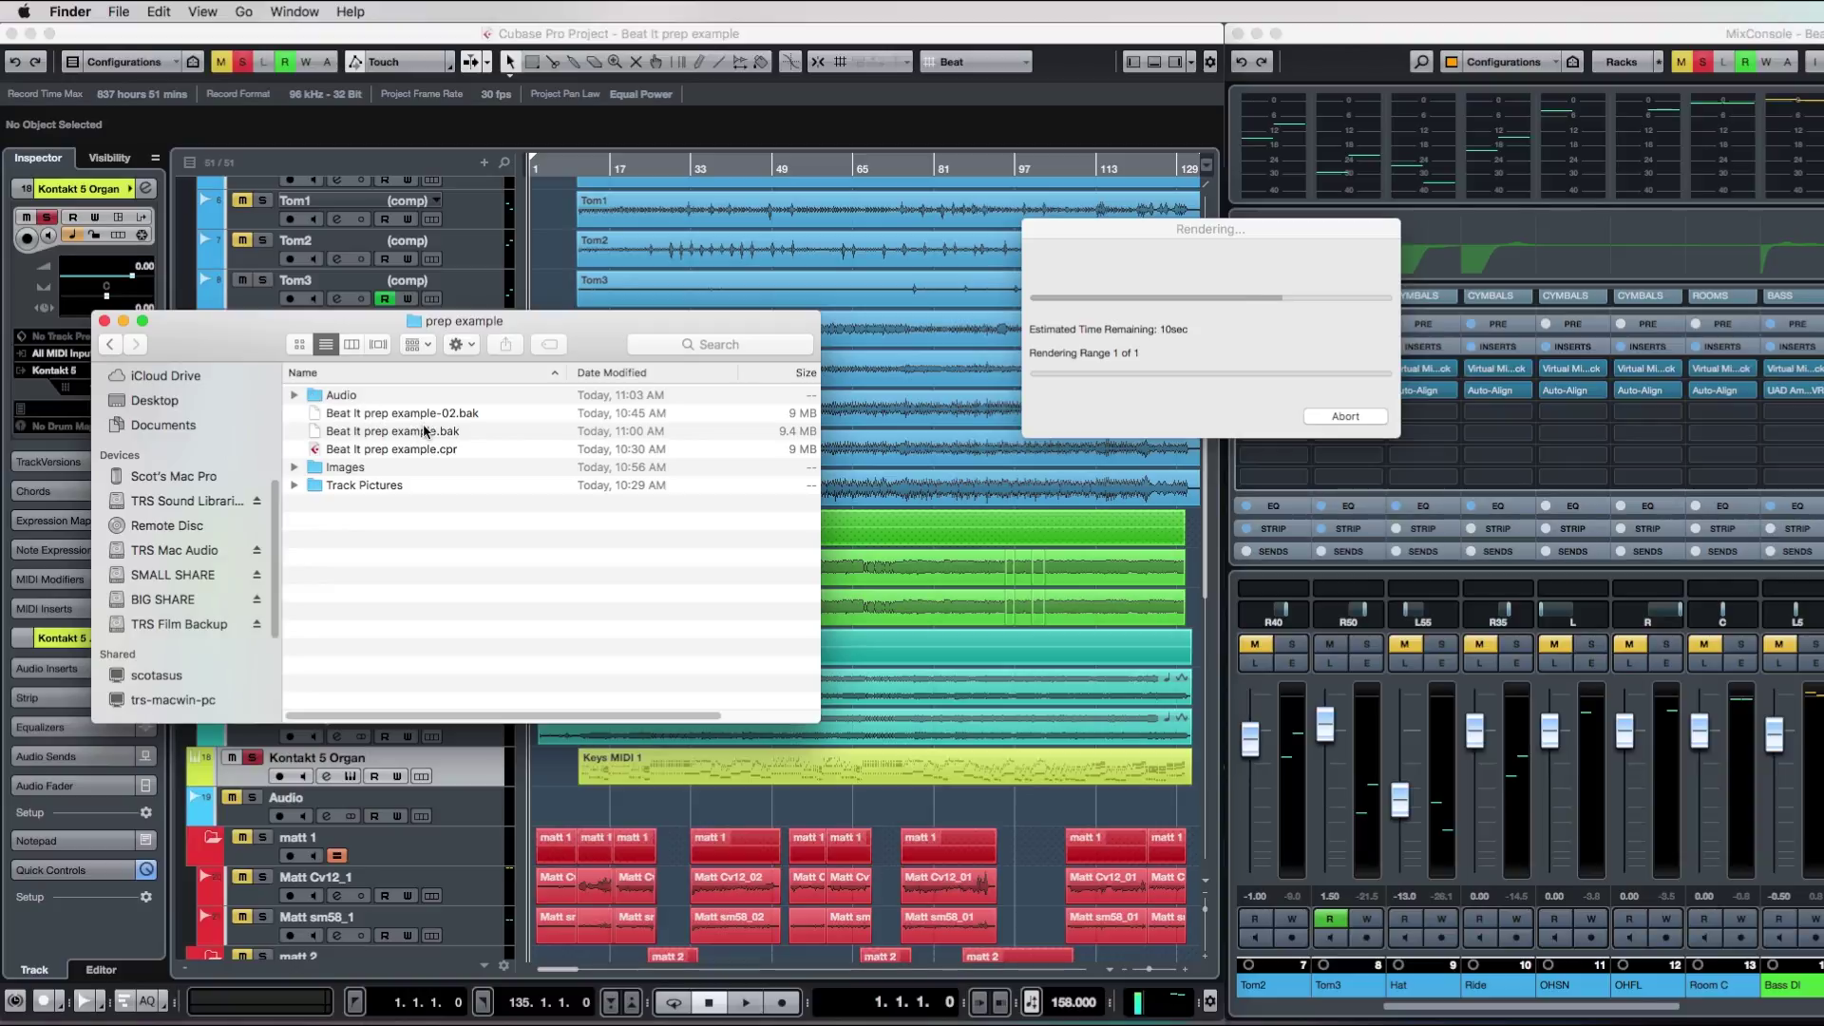
click(351, 451)
click(294, 397)
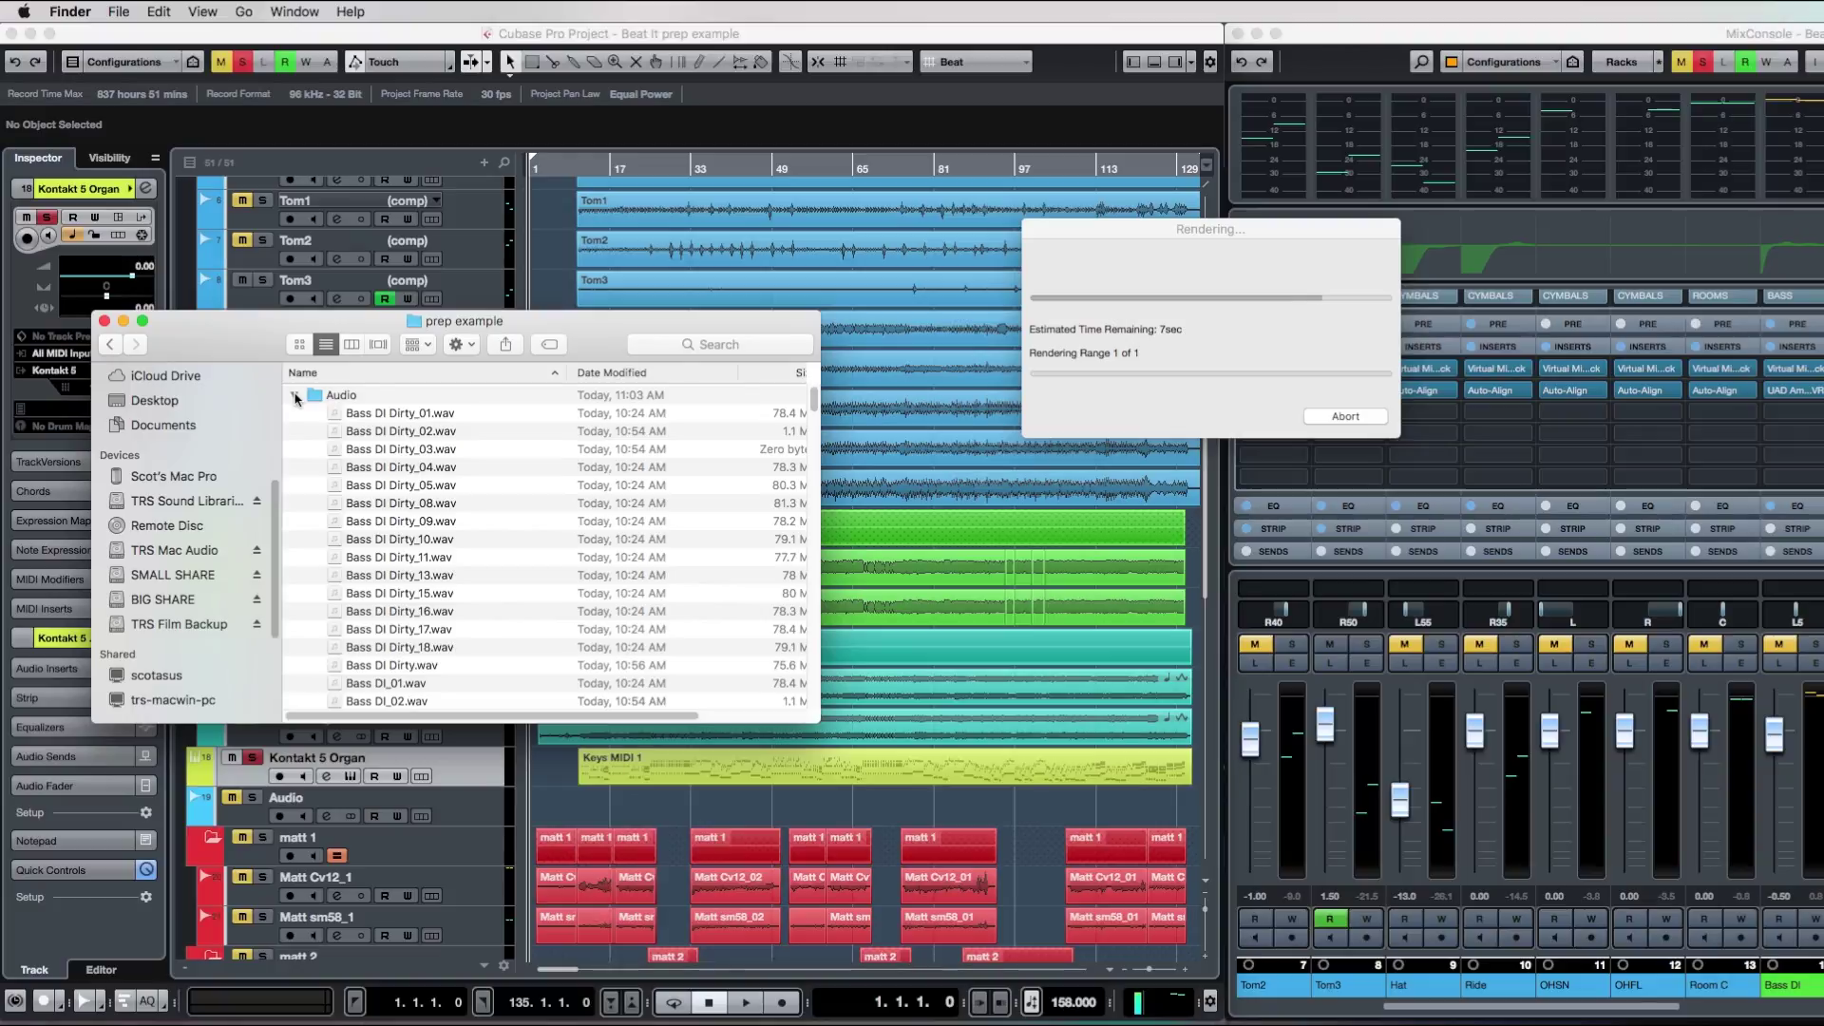
scroll(428, 439, down, 5)
scroll(428, 437, down, 15)
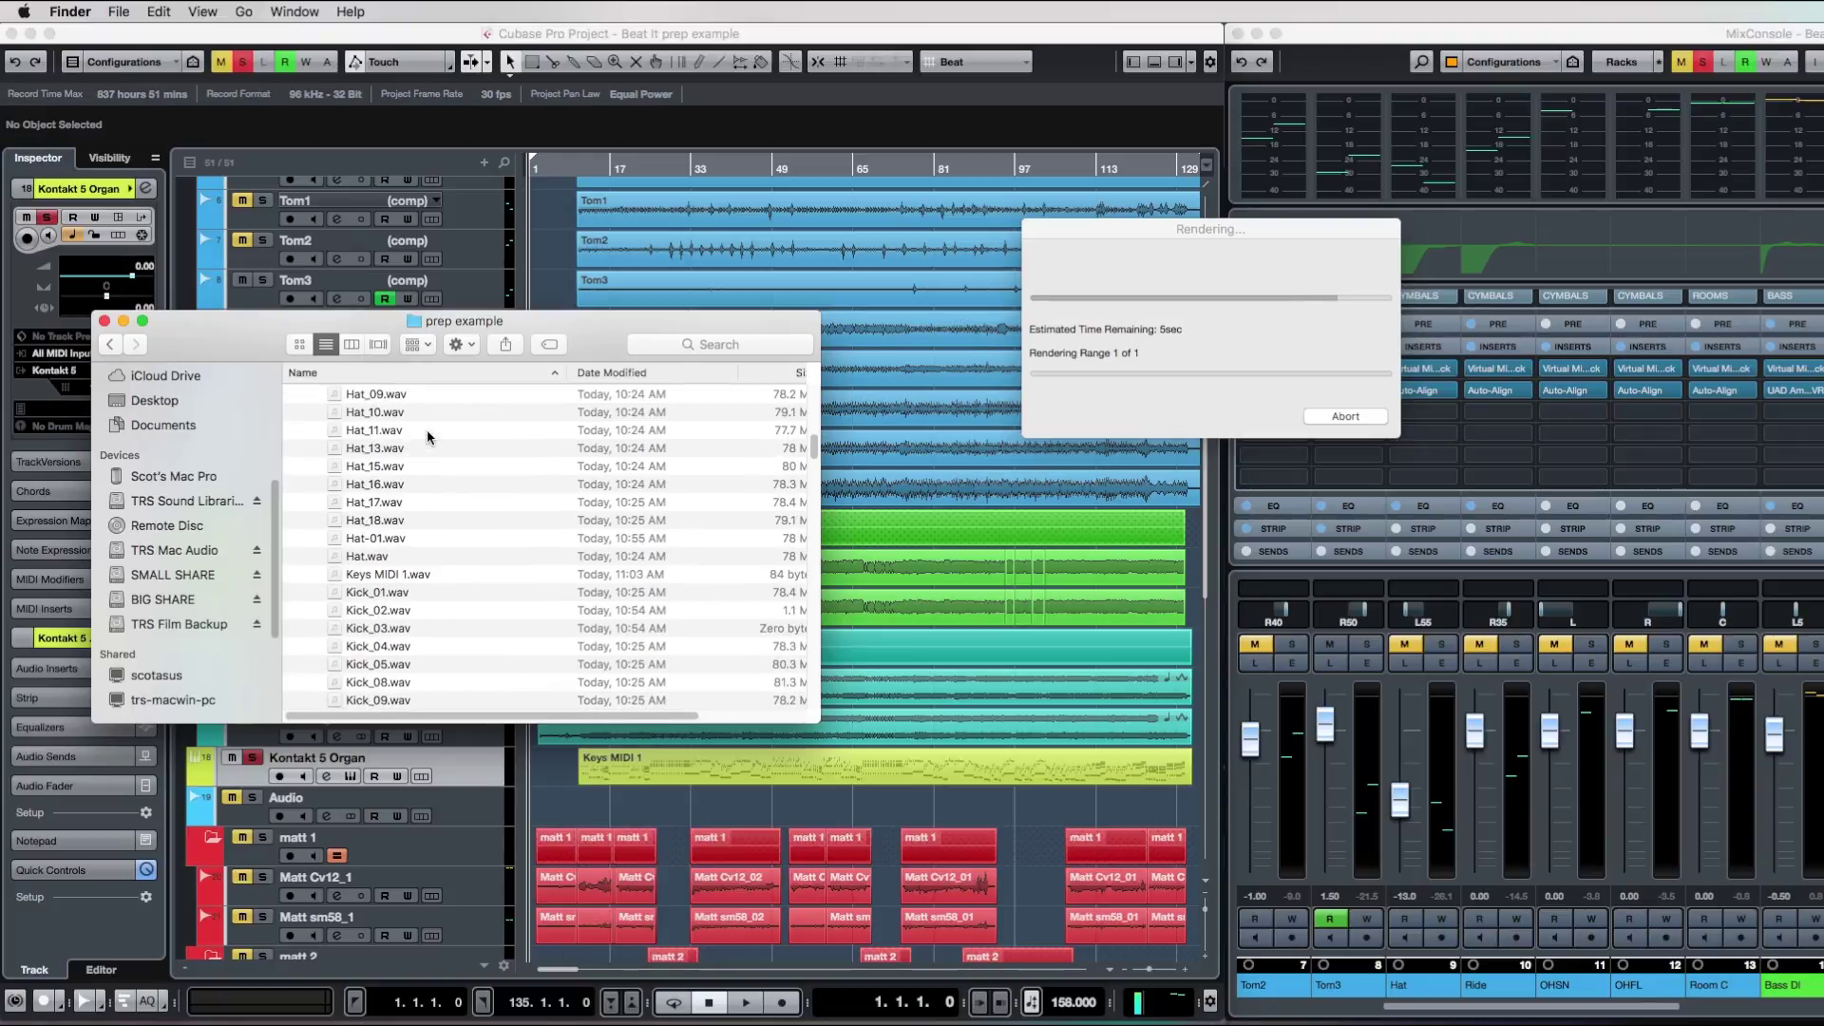
scroll(425, 429, down, 5)
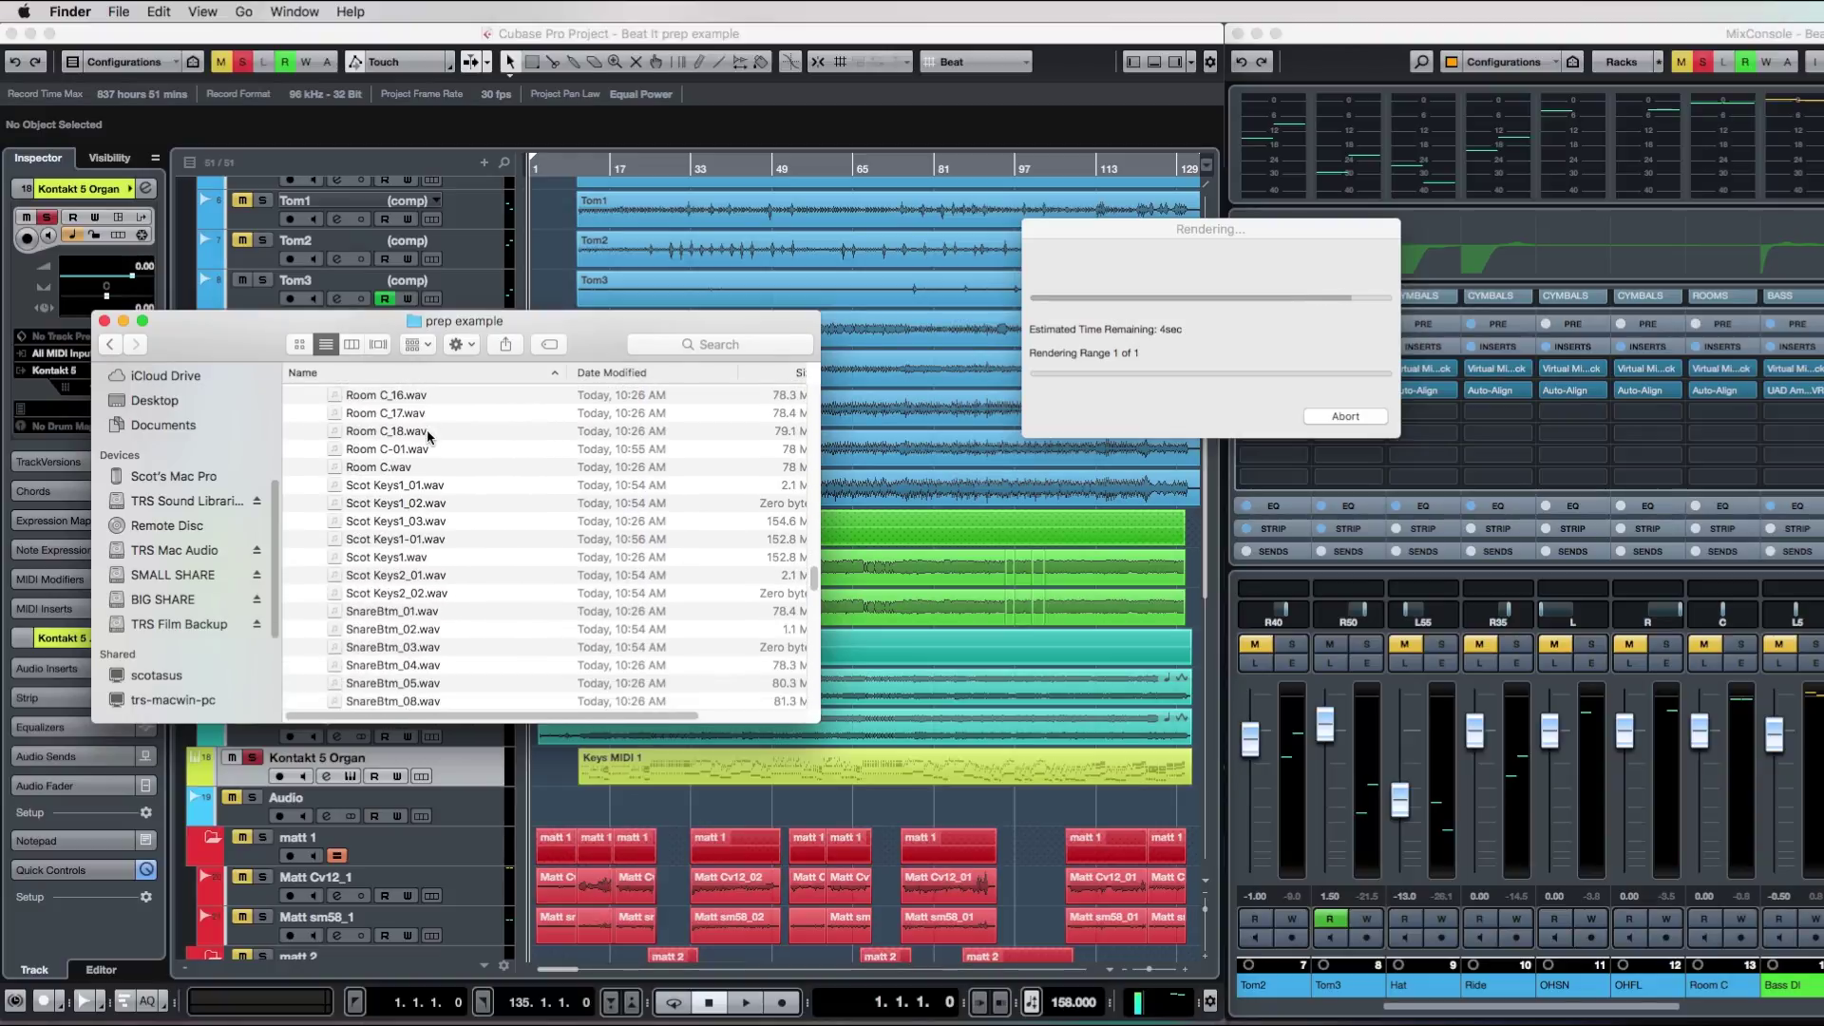
scroll(425, 432, up, 10)
scroll(427, 437, up, 12)
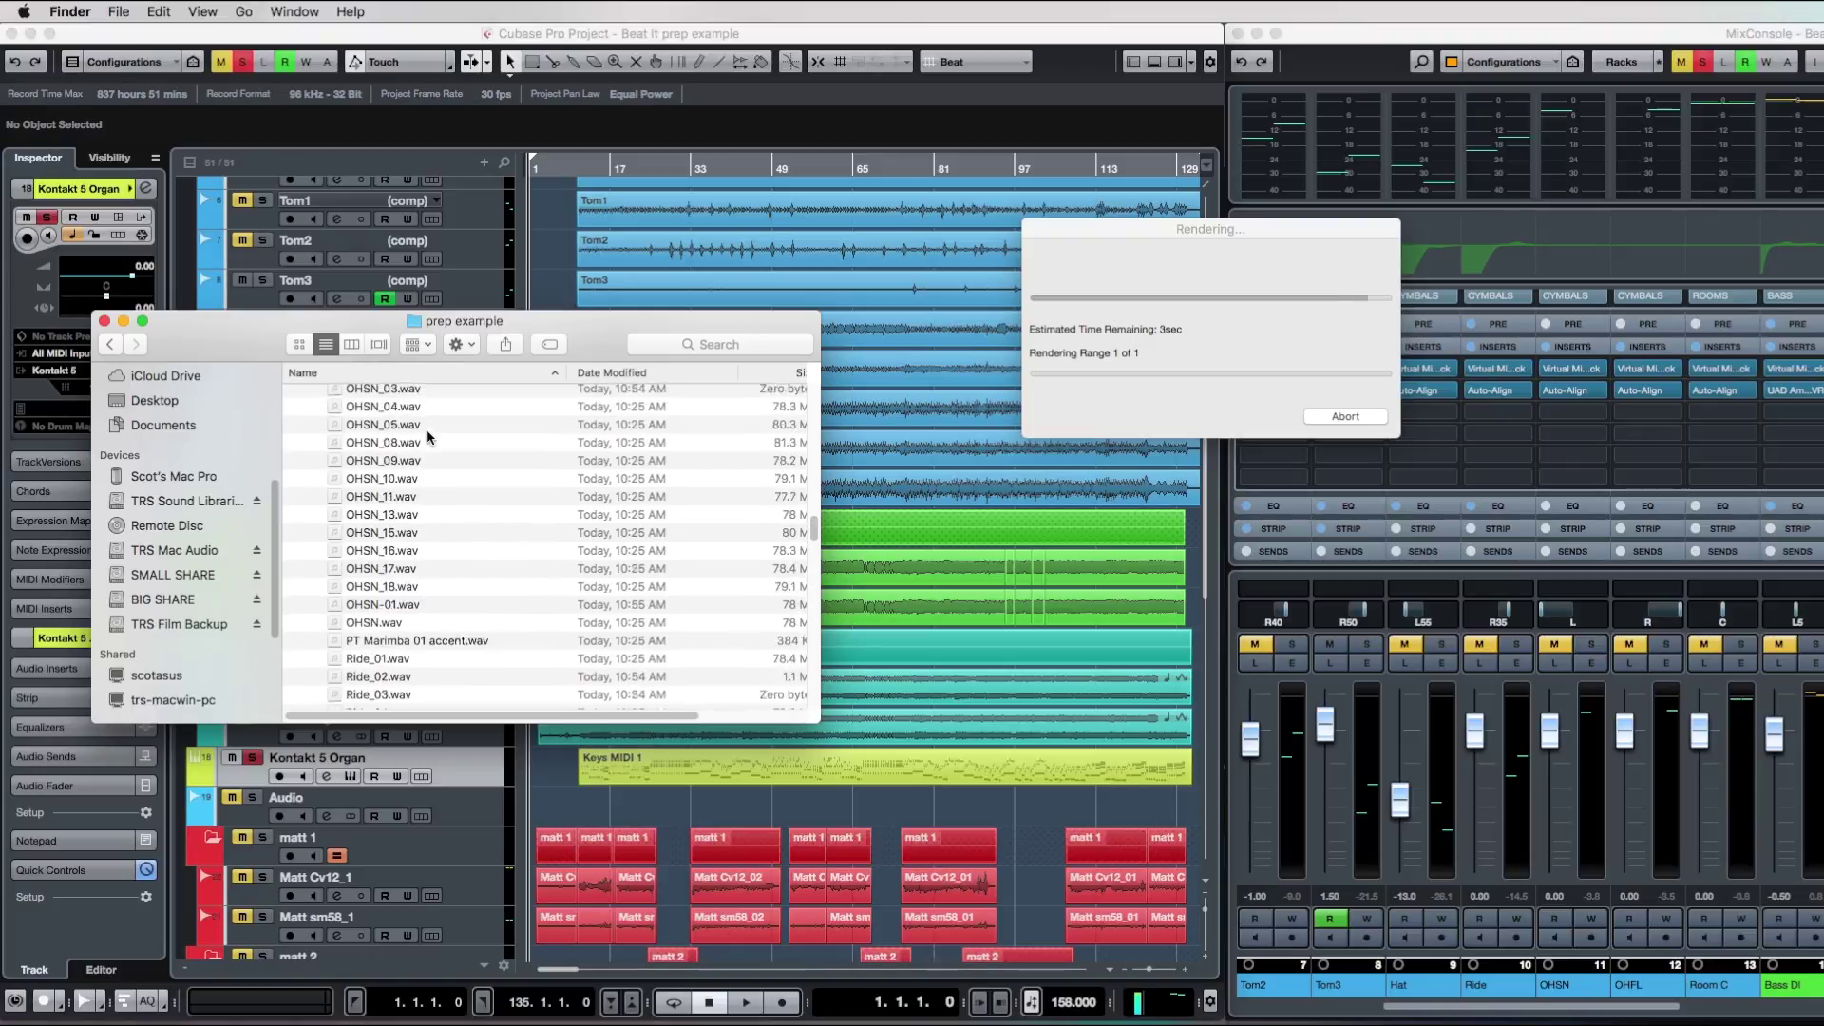
scroll(427, 434, up, 10)
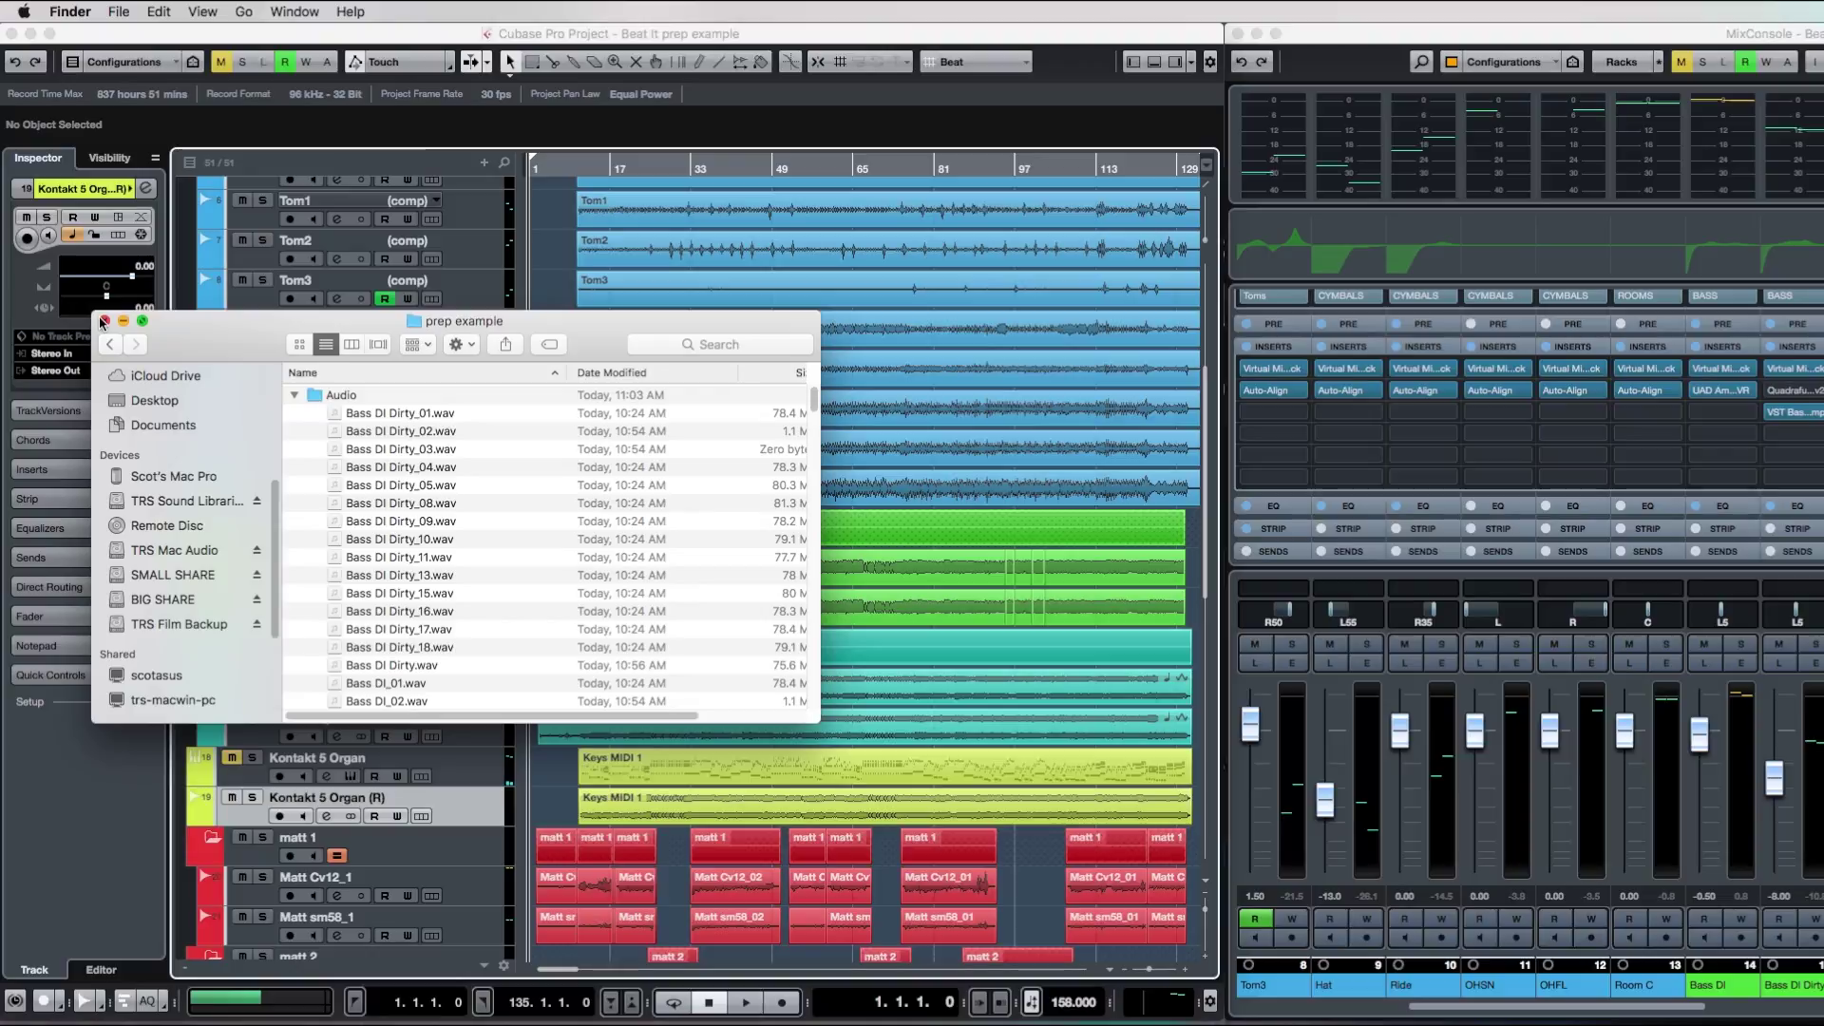
click(104, 322)
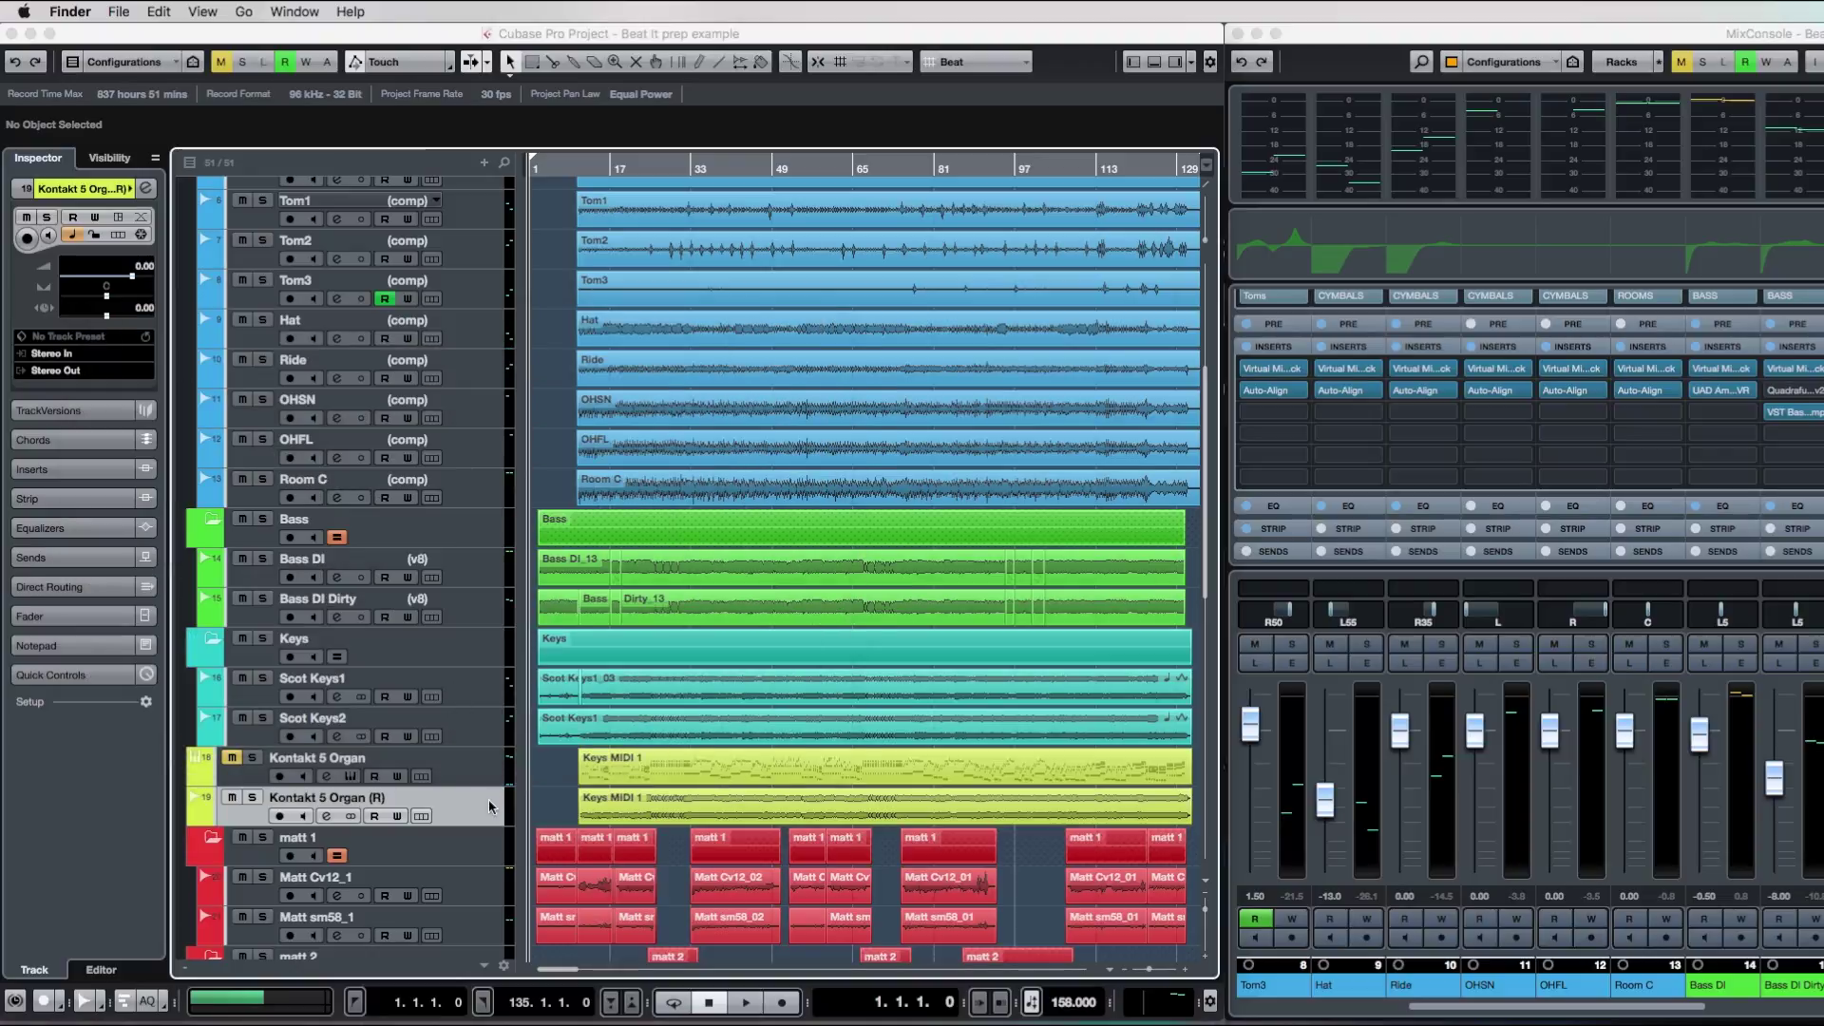
Switch back to the Cubase project and select the rendered audio event on the Kontakt 5 Organ (R) track.
click(546, 807)
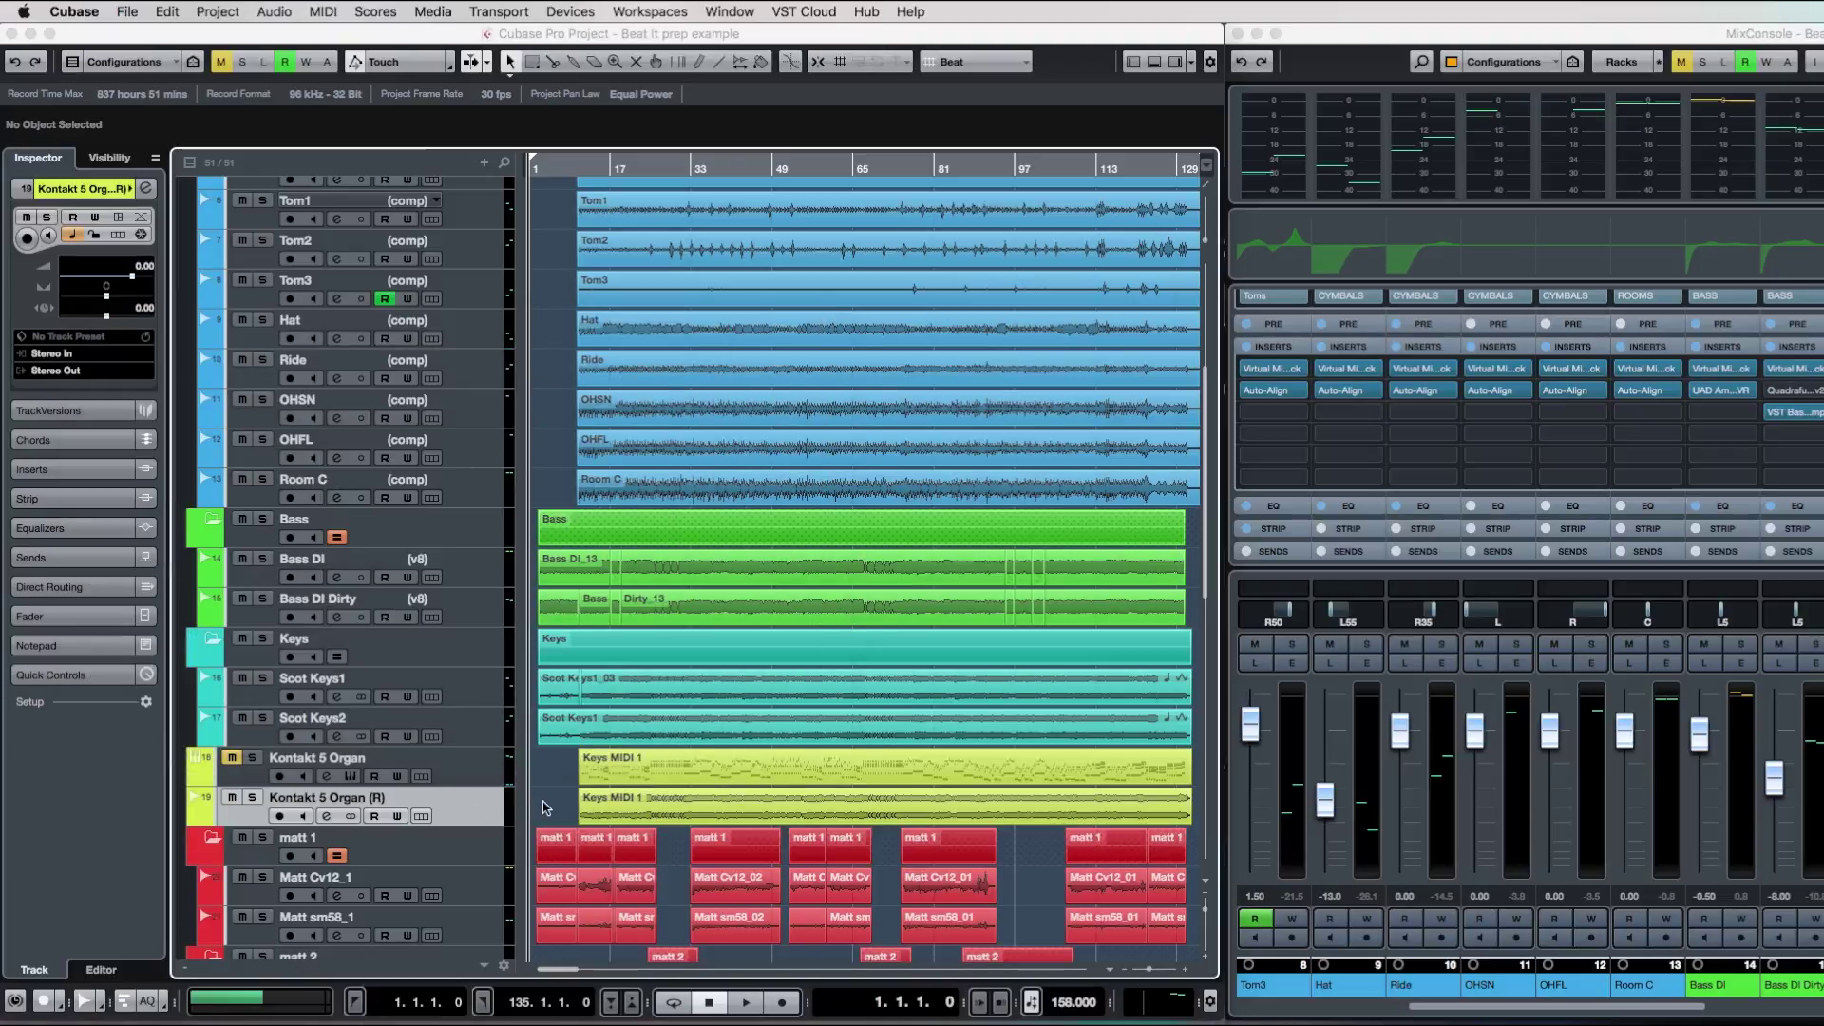
click(681, 809)
key(g)
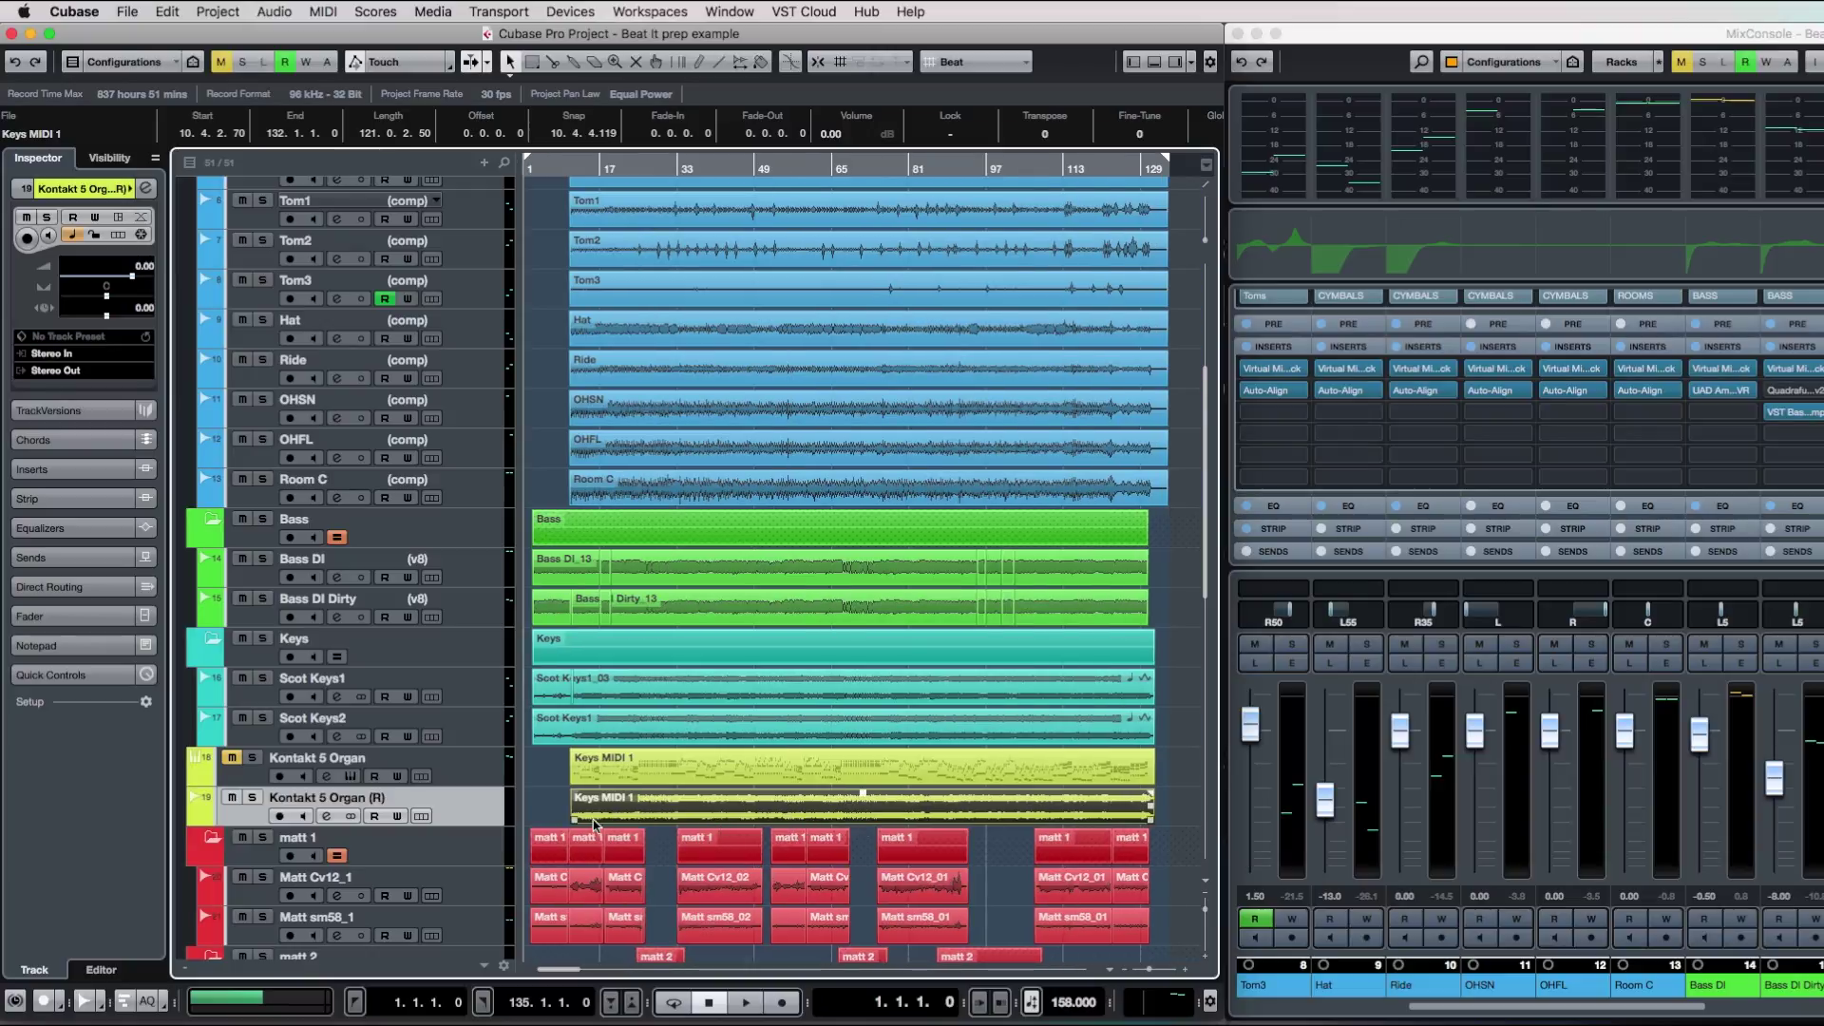
Play from about bar 14, alternately soloing the Kontakt 5 Organ (R) and Kontakt 5 Organ tracks to compare them, and clear the solos.
click(446, 775)
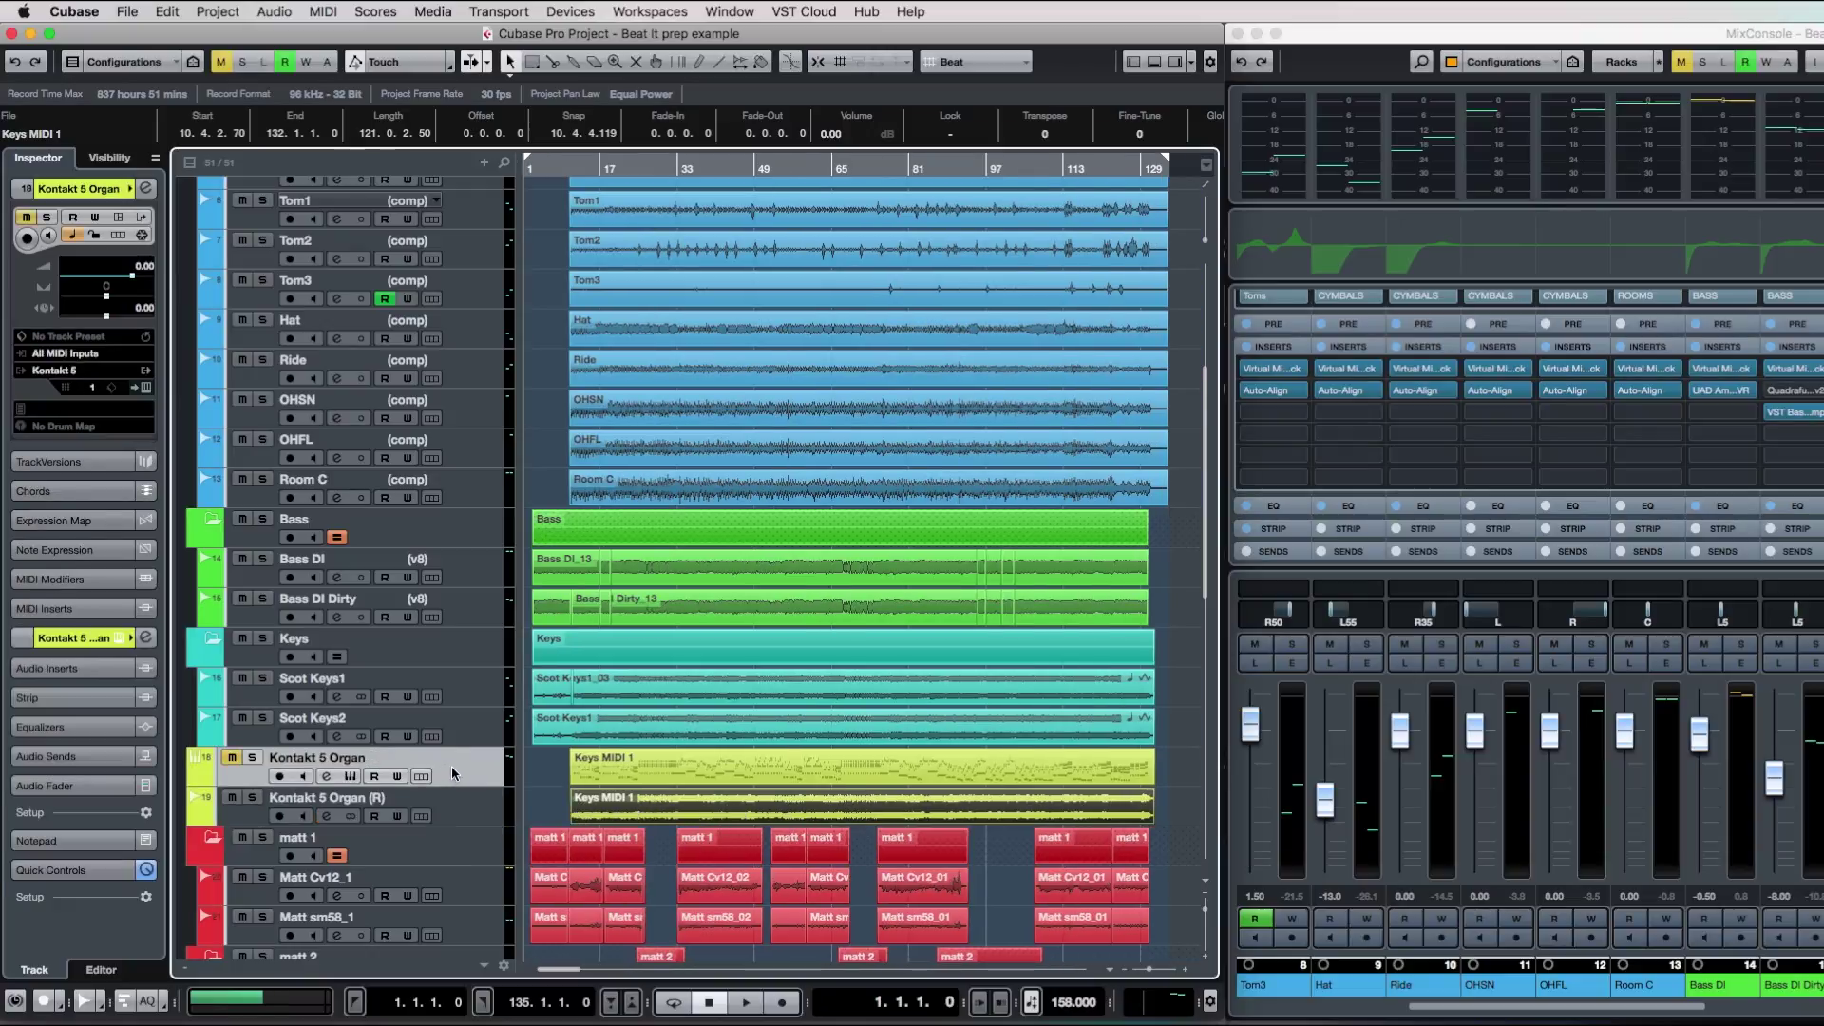
click(586, 171)
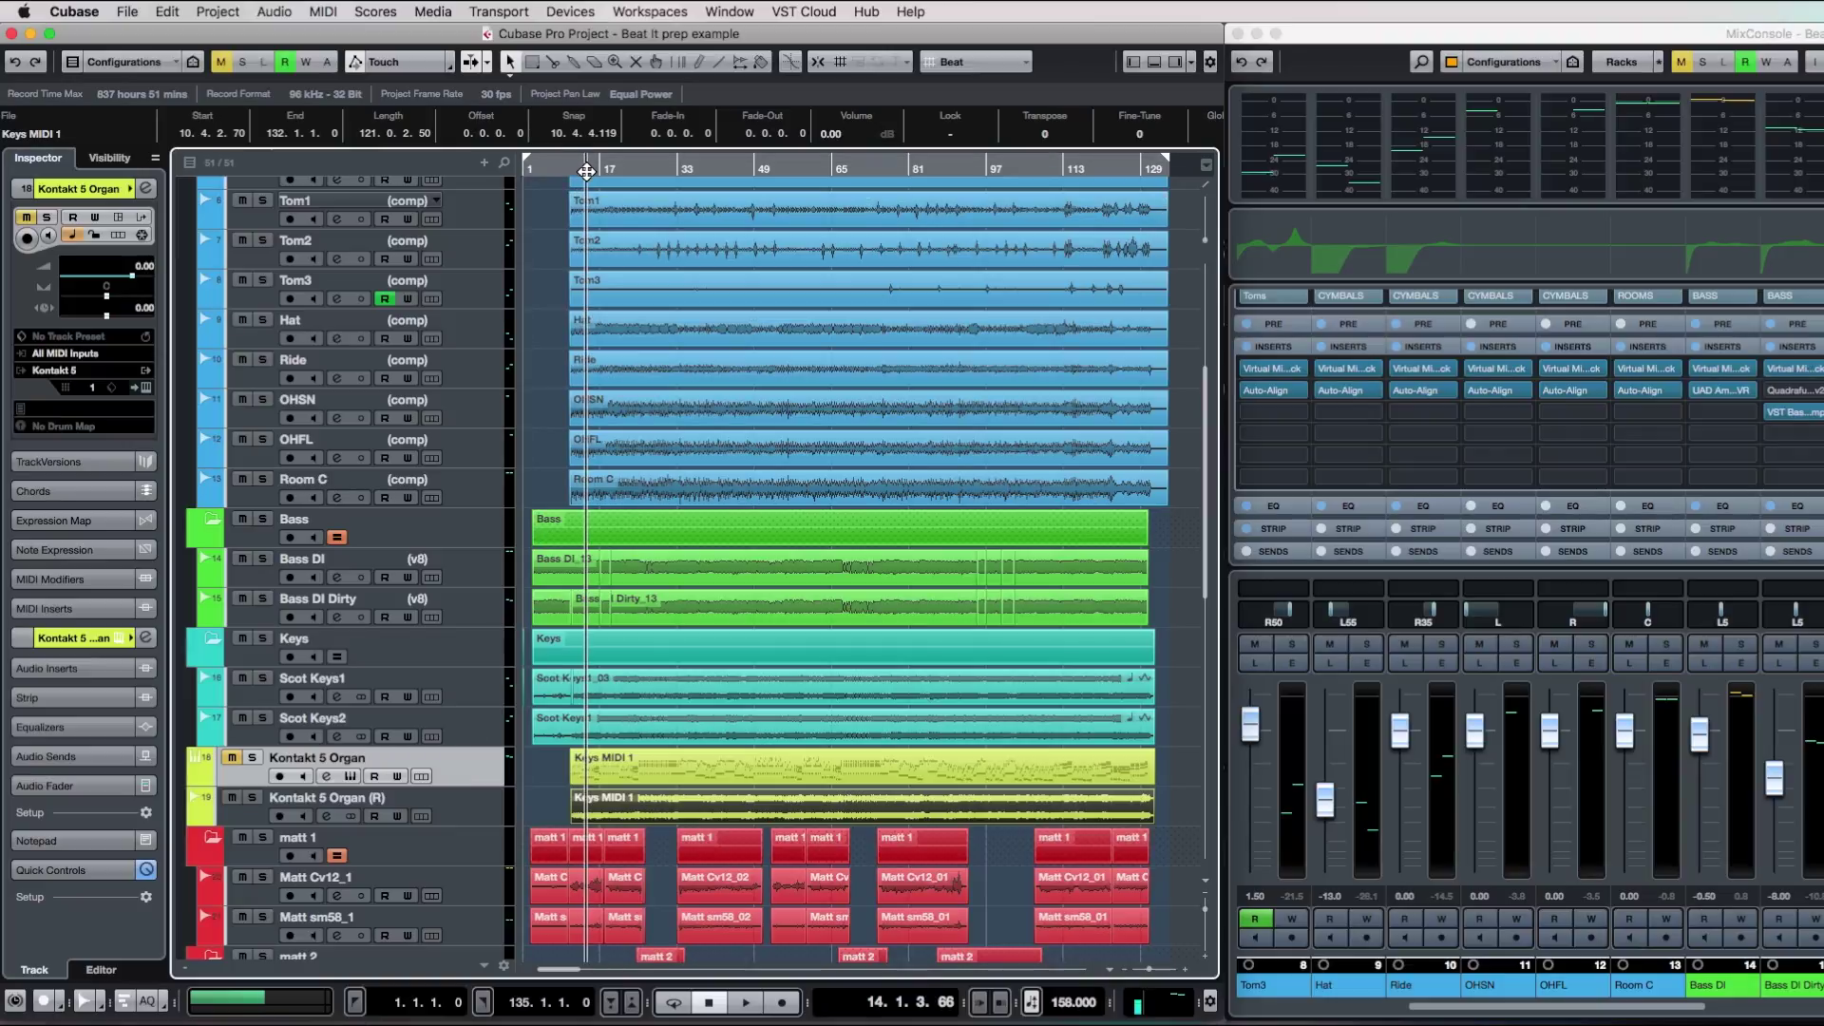
key(space)
key(space)
click(252, 798)
key(space)
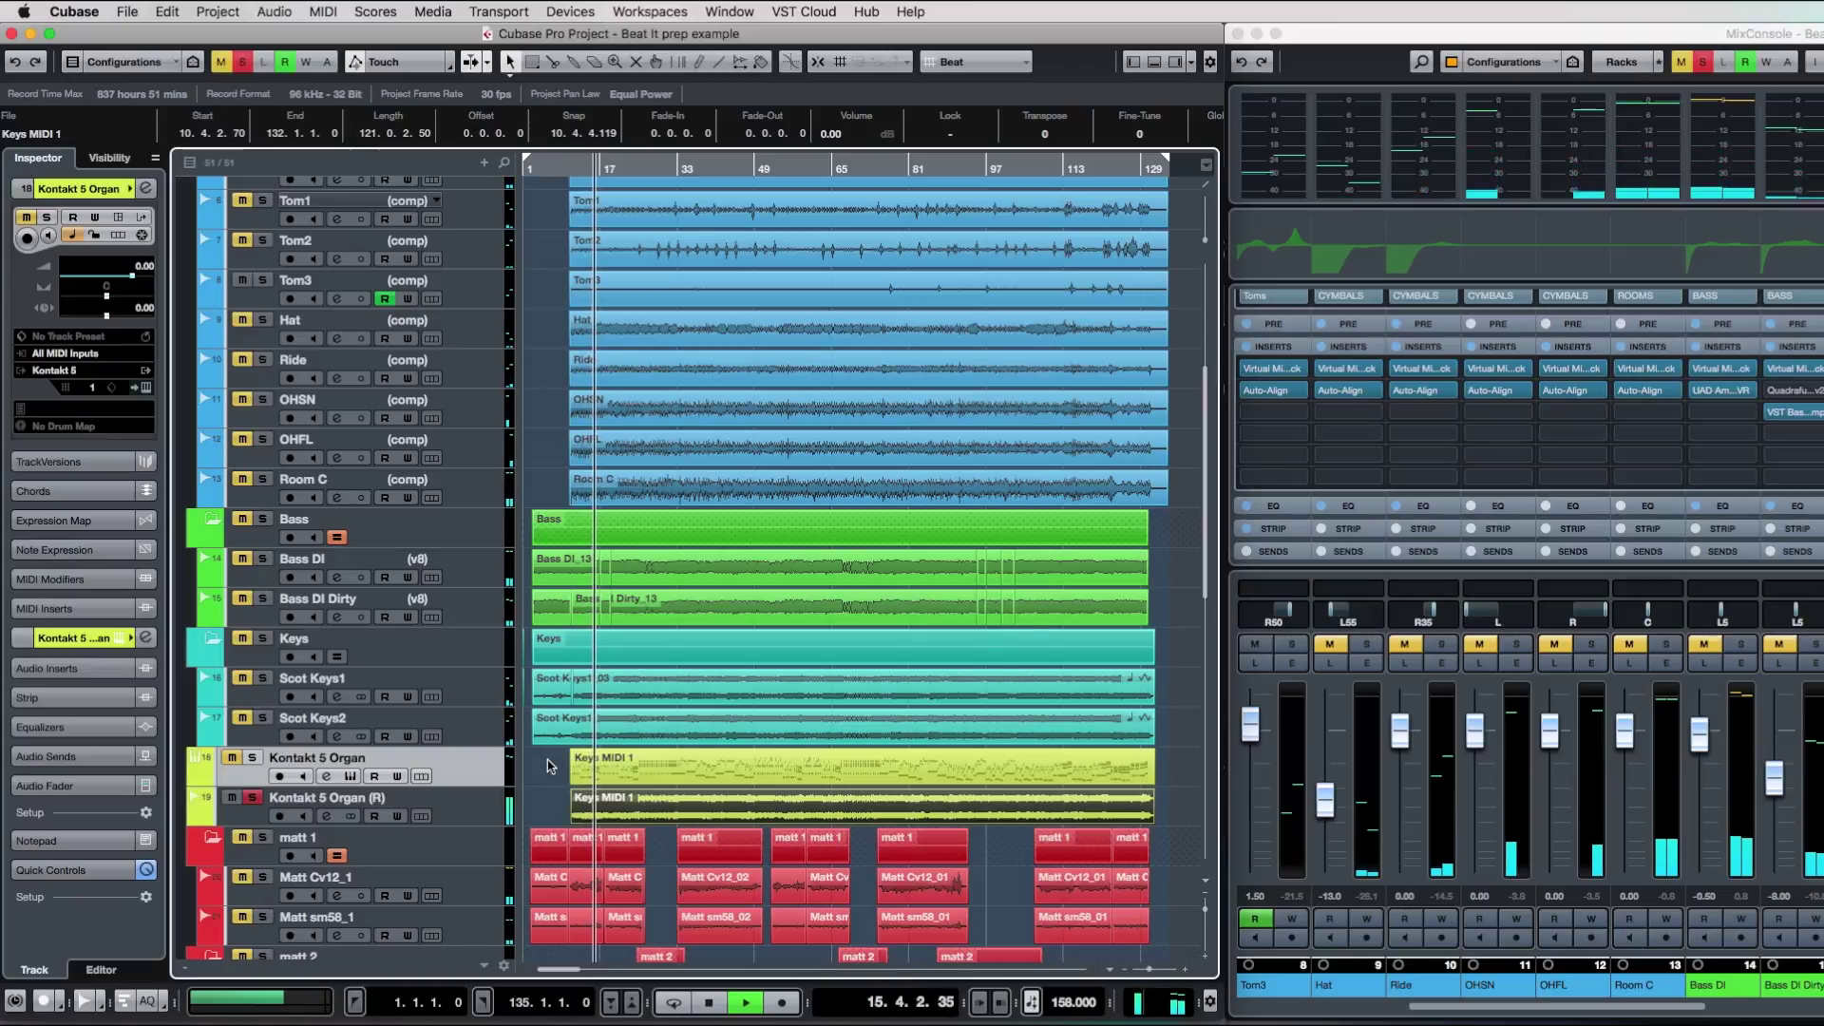
click(251, 757)
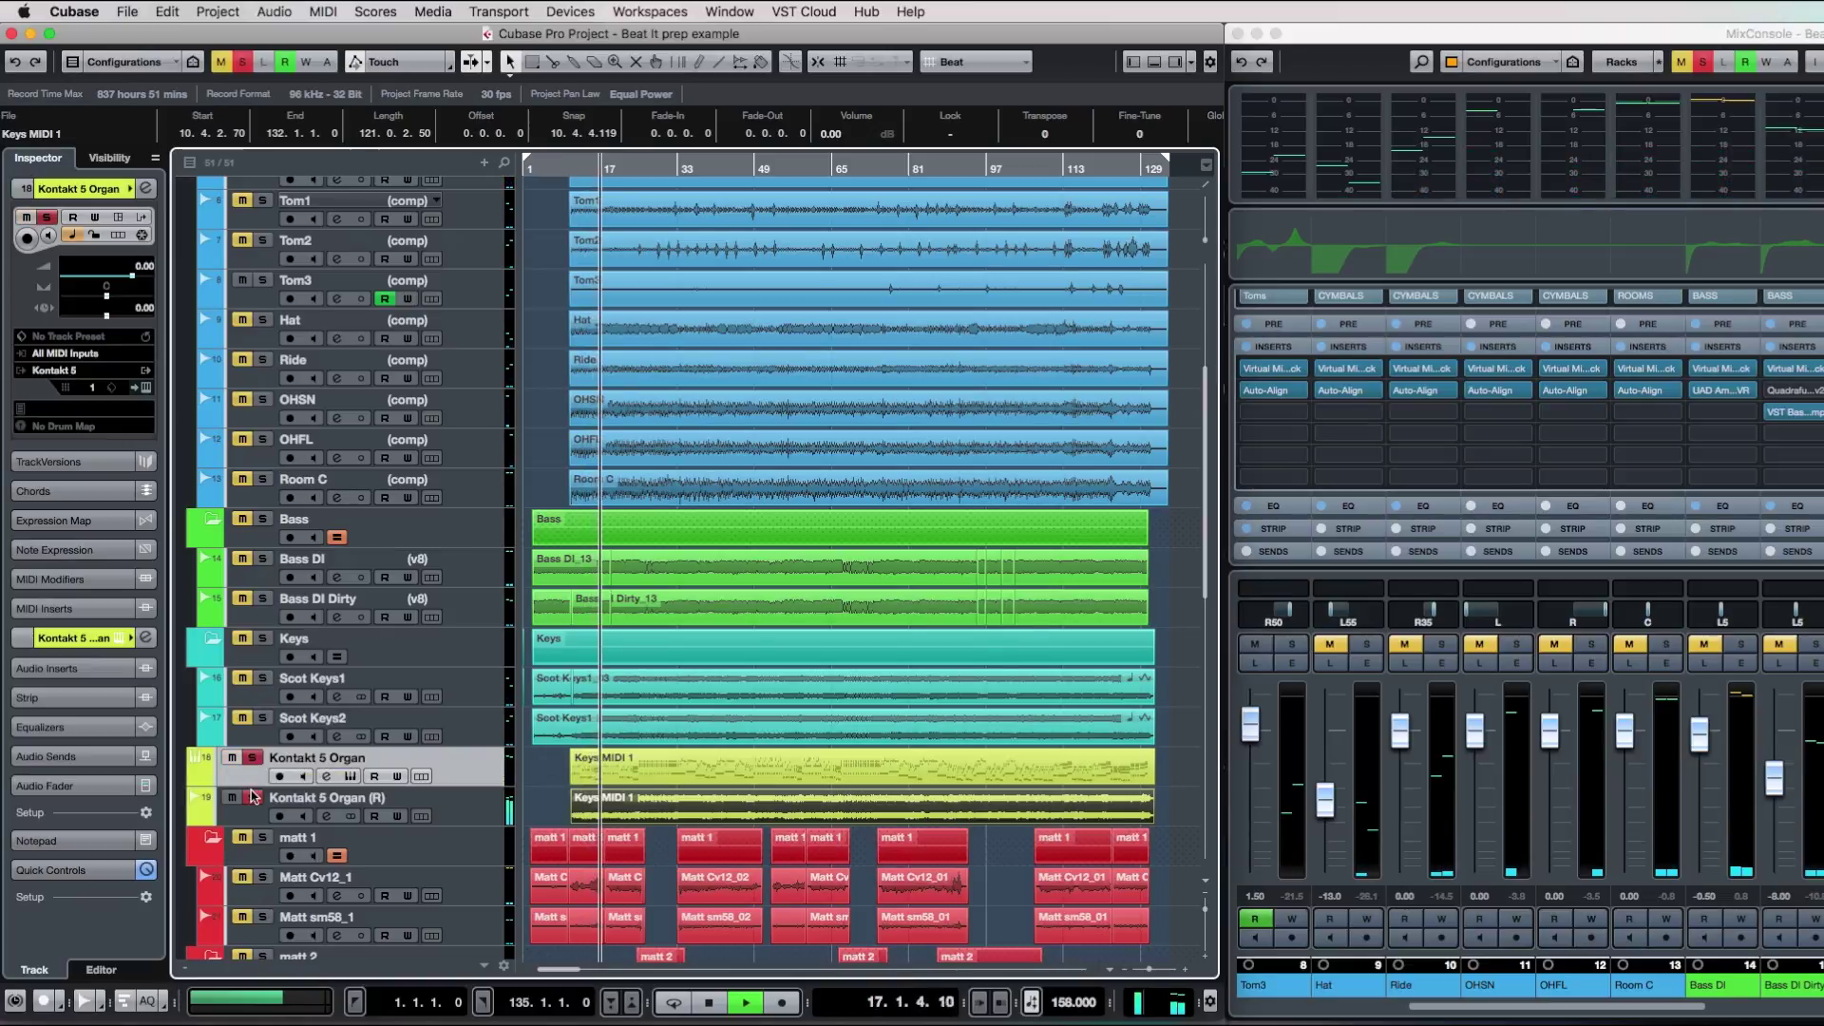
click(252, 798)
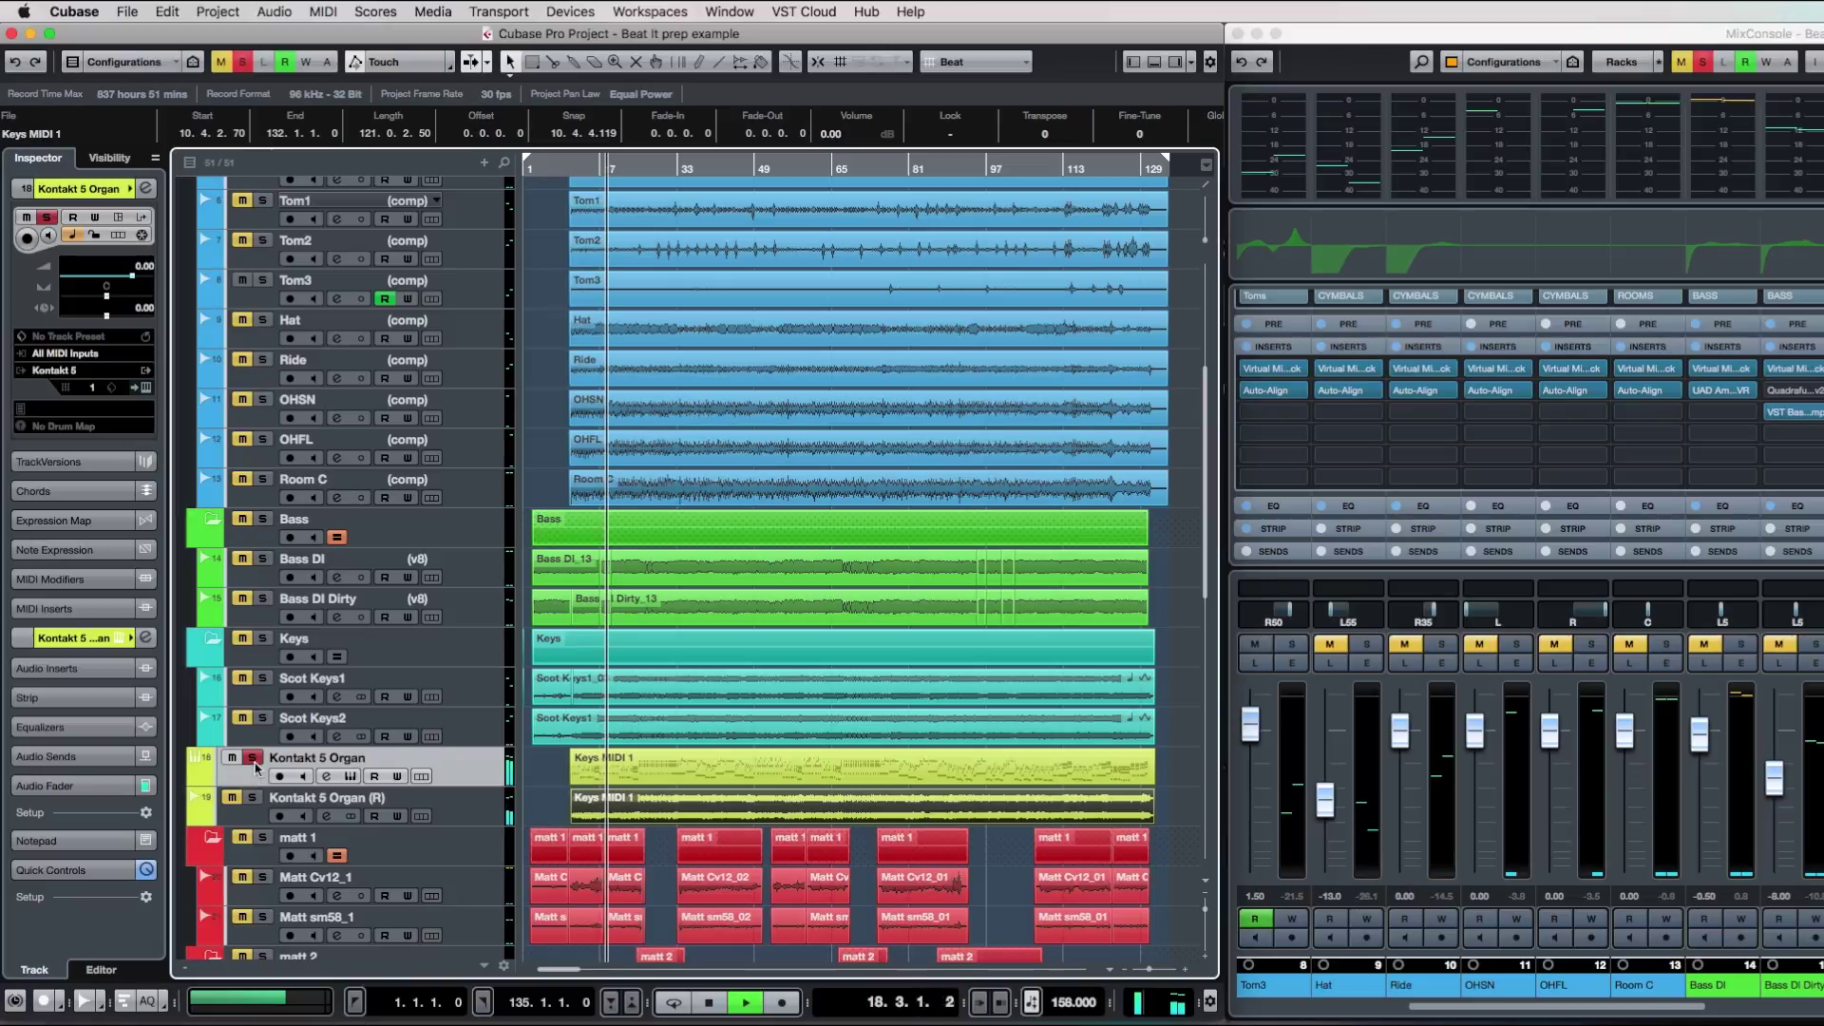
click(251, 798)
click(253, 757)
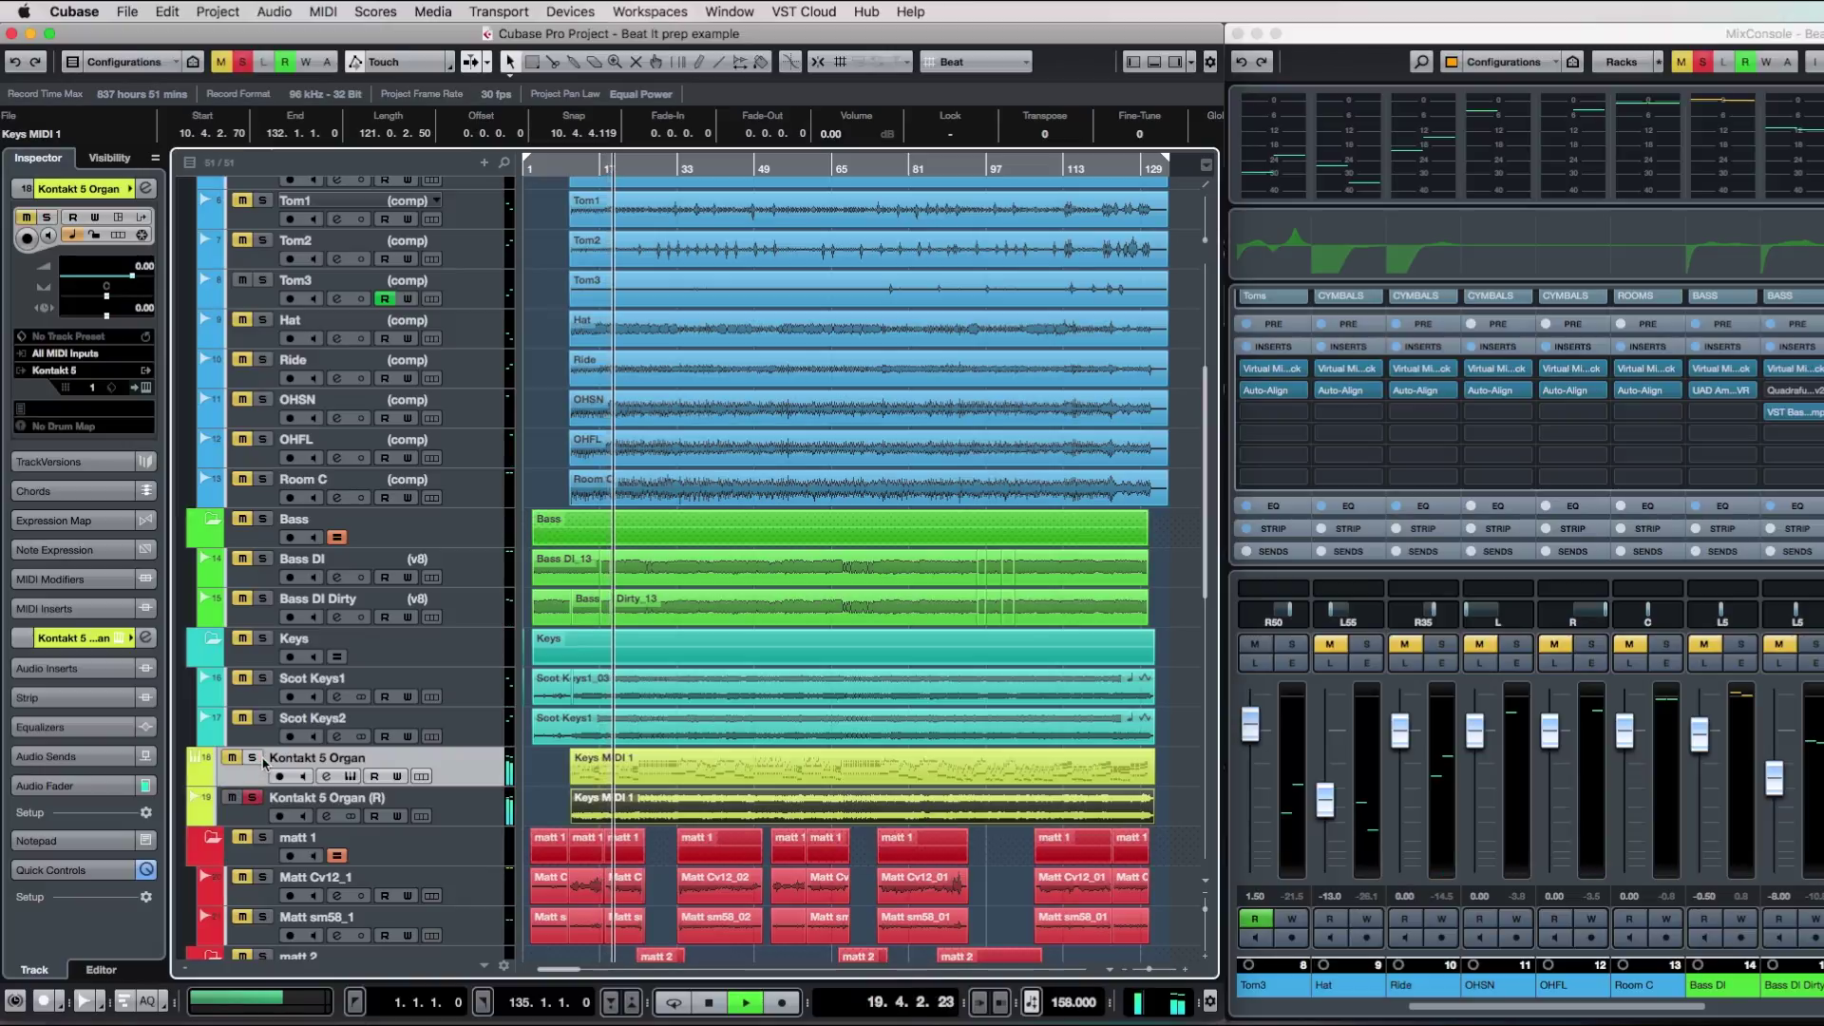
key(space)
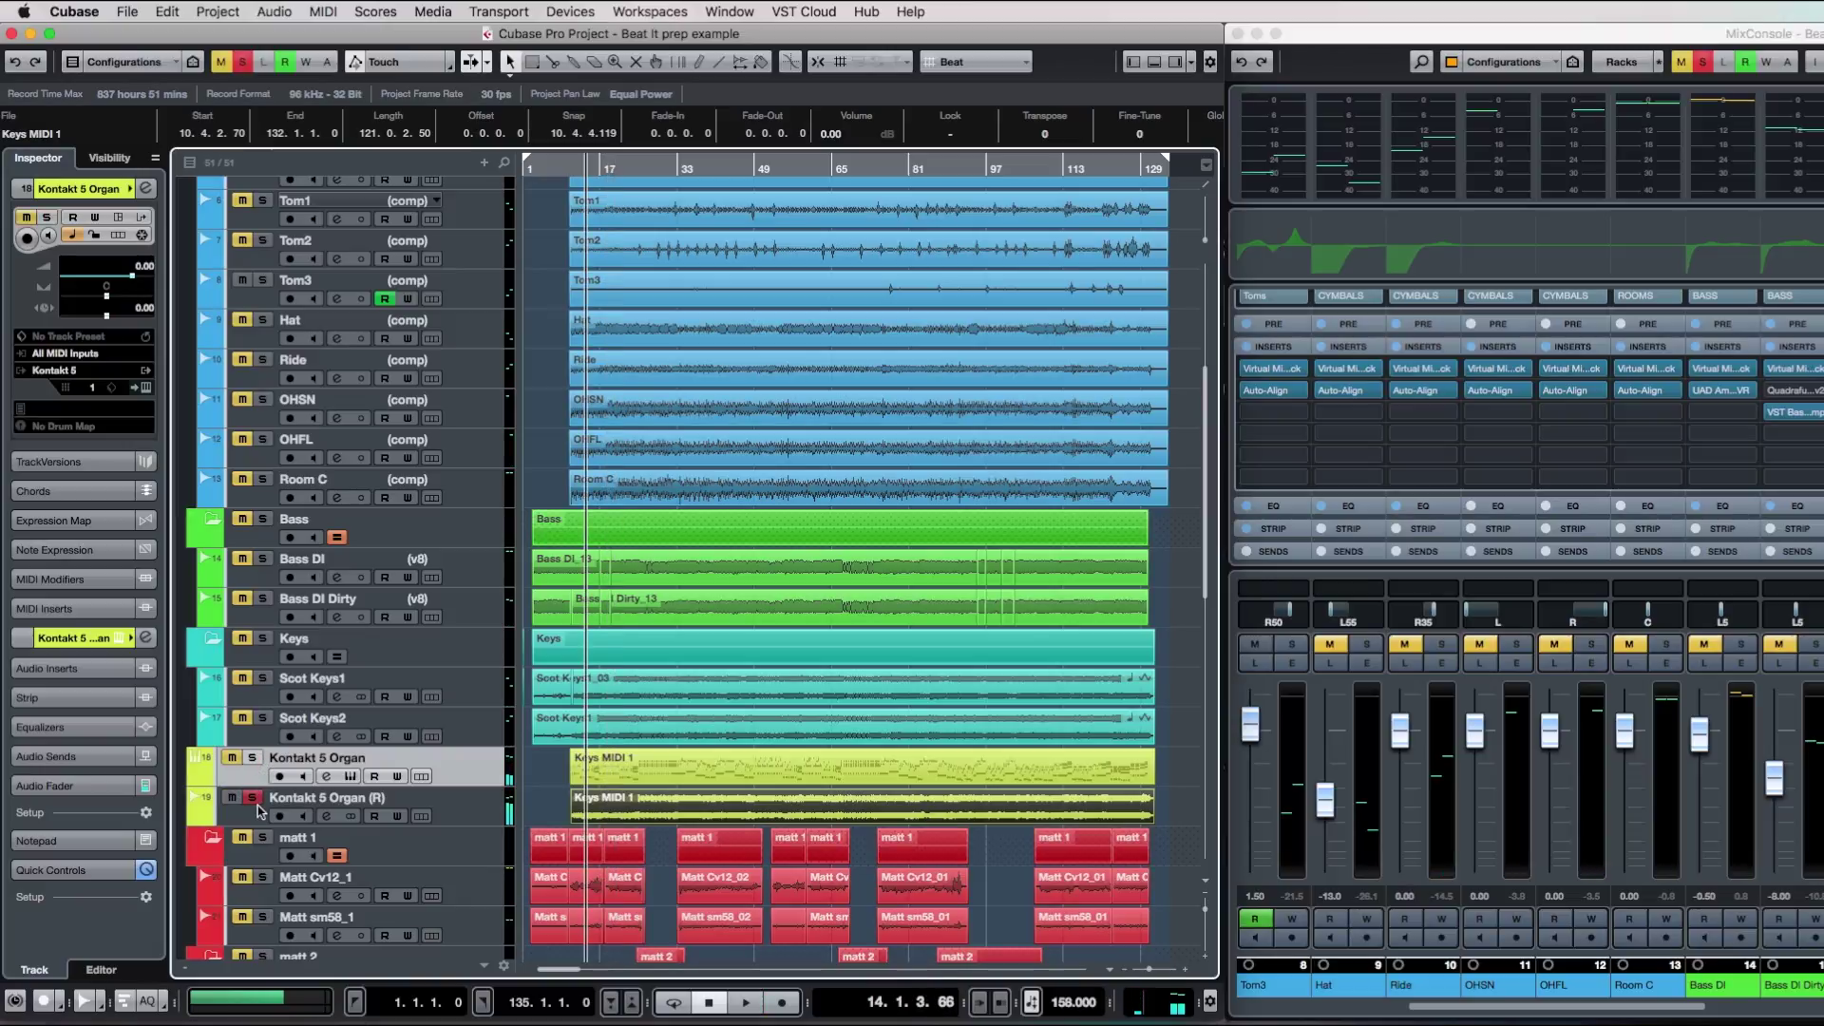
click(252, 799)
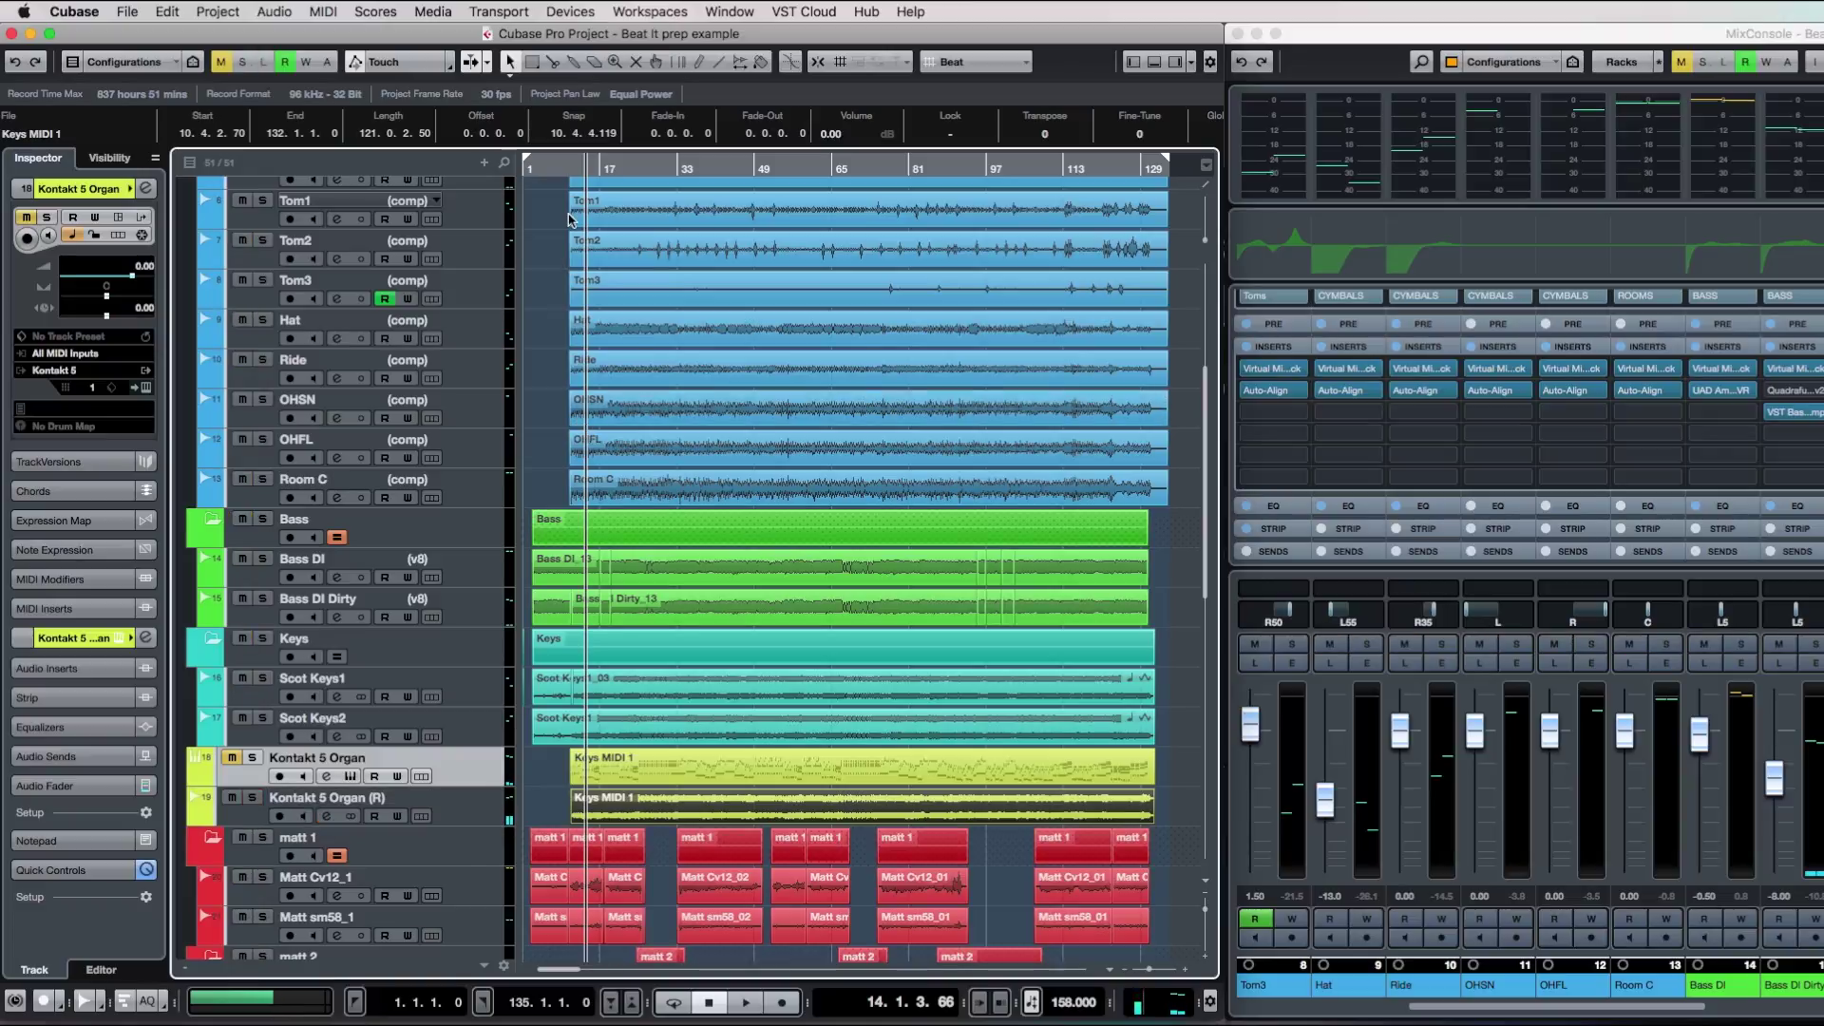
Draw an empty MIDI part about 3 bars long on the Kontakt 5 Organ track and move it to start at bar 1.
drag(542, 167, 692, 624)
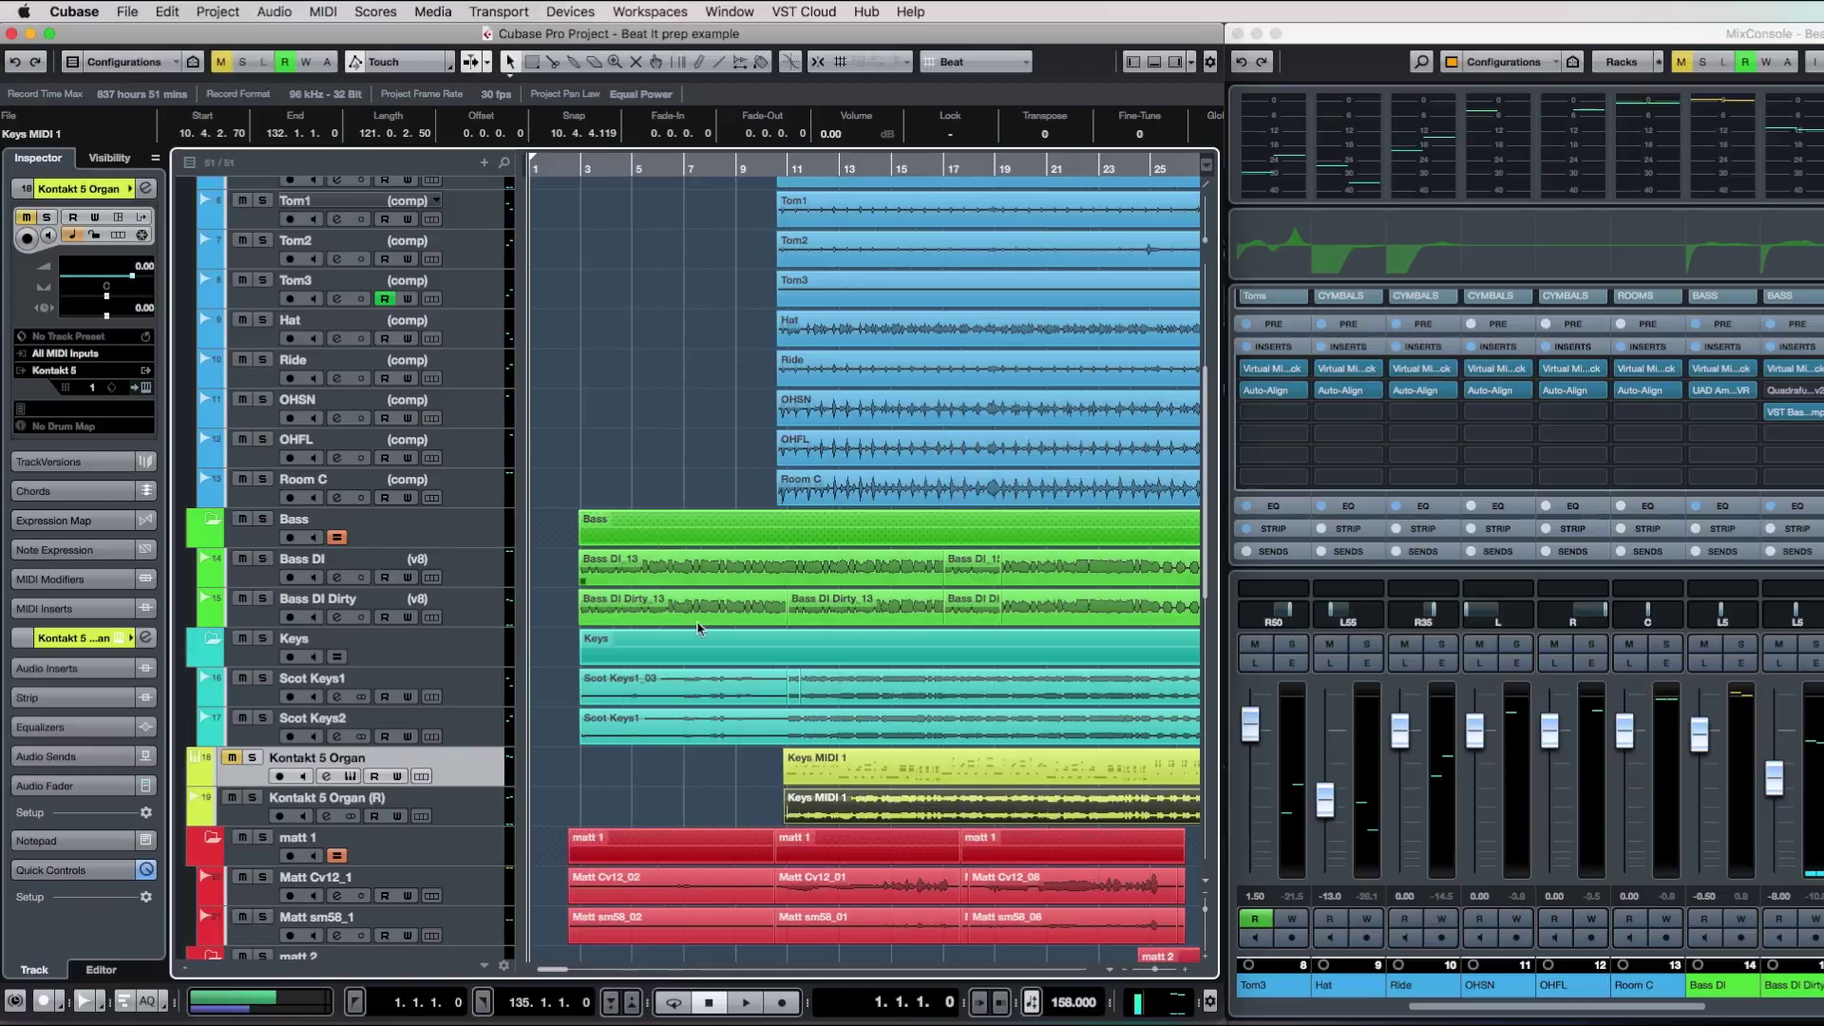
click(797, 772)
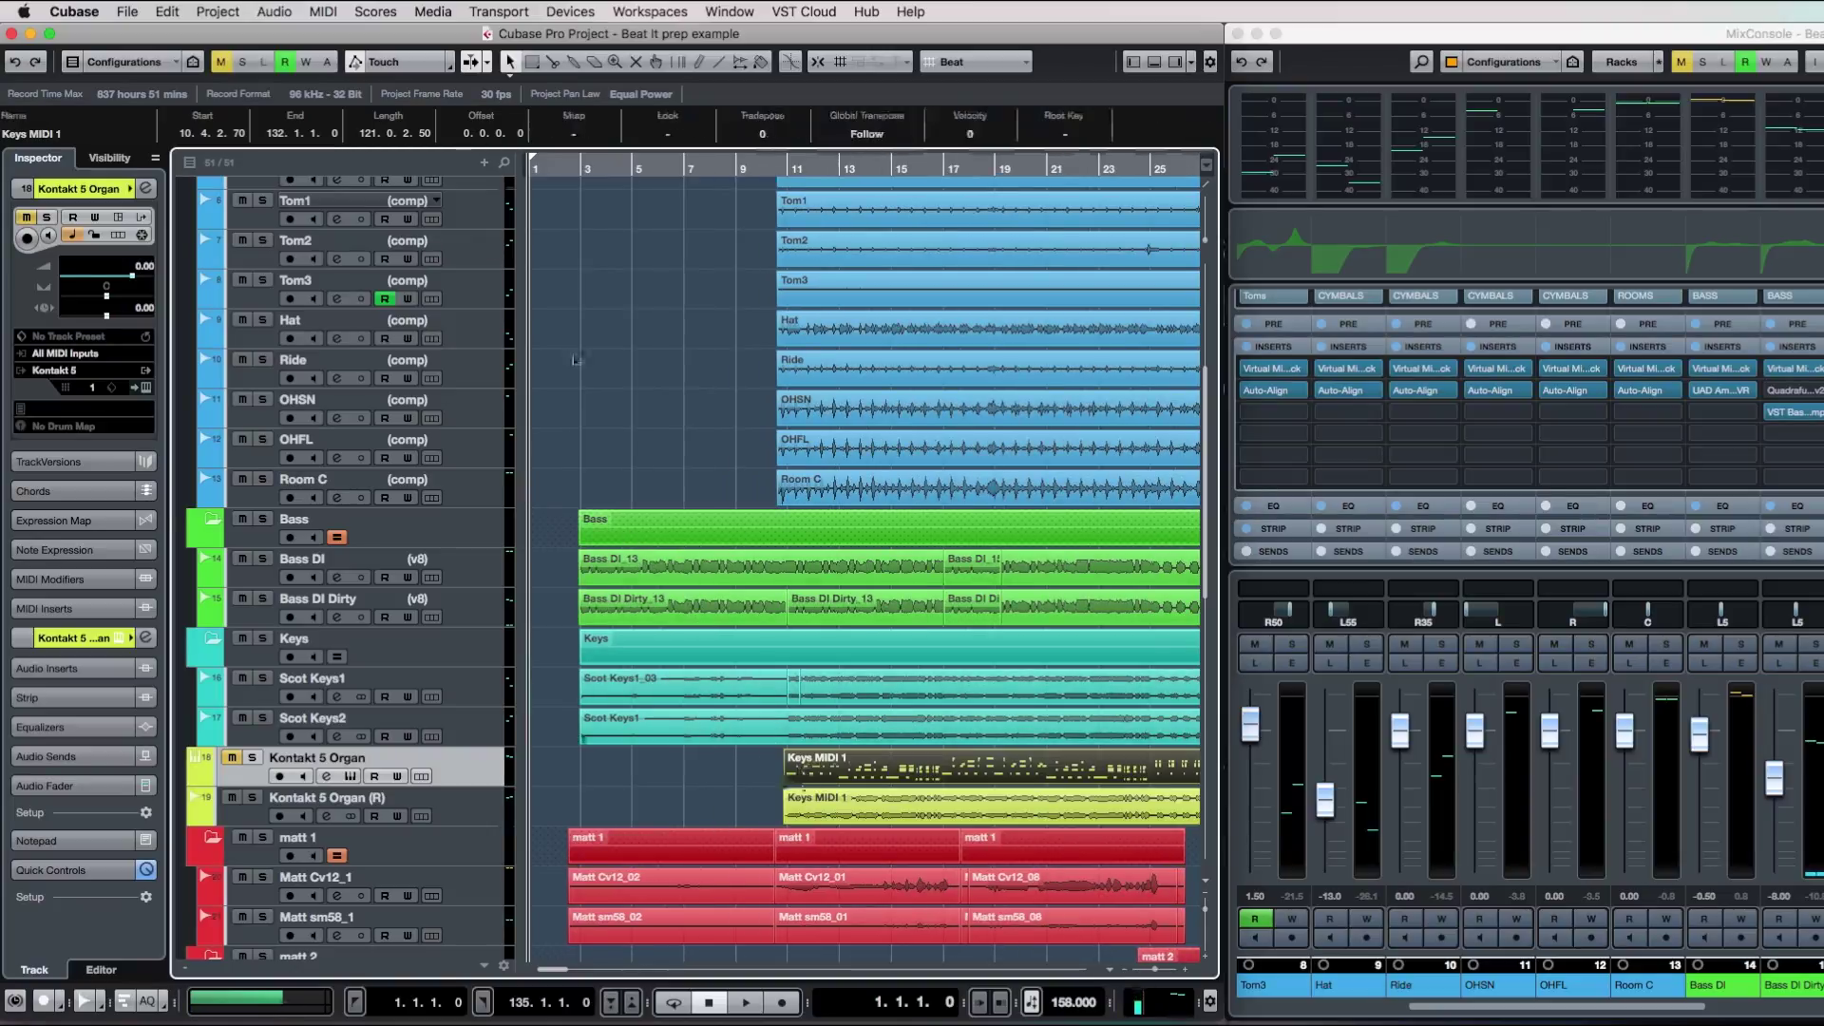
click(701, 62)
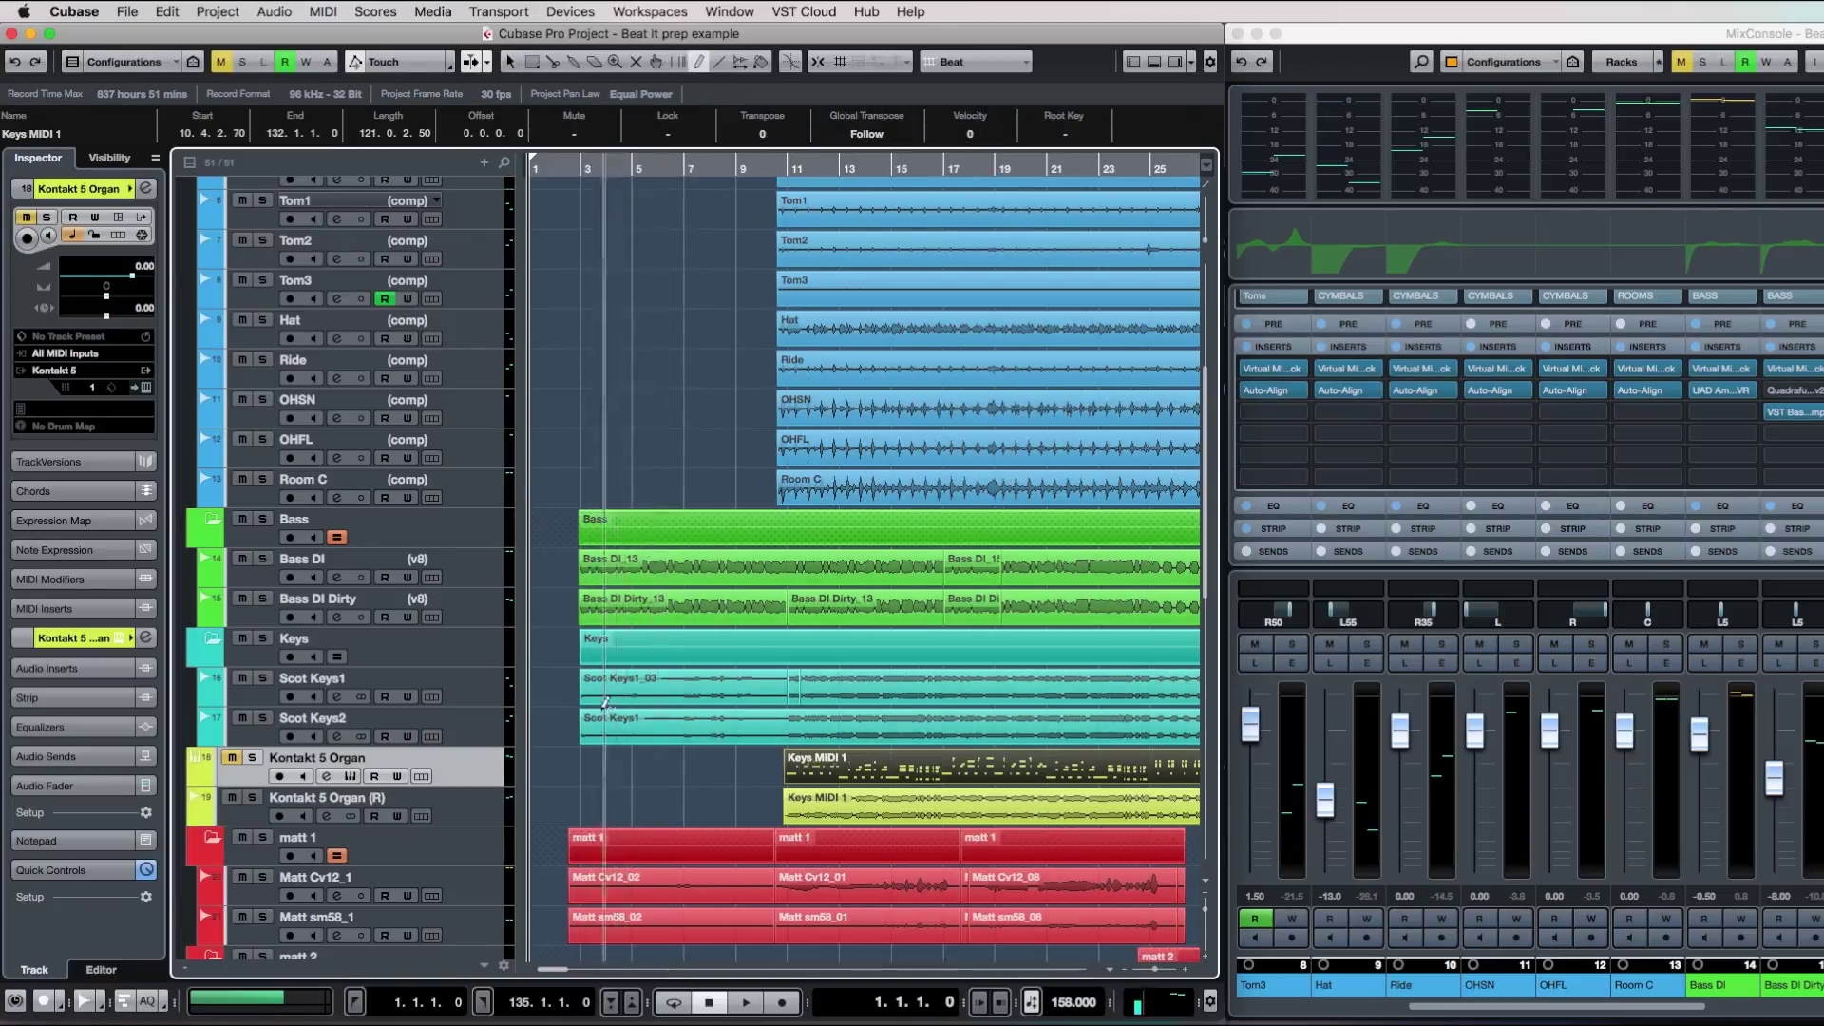
drag(560, 769, 637, 770)
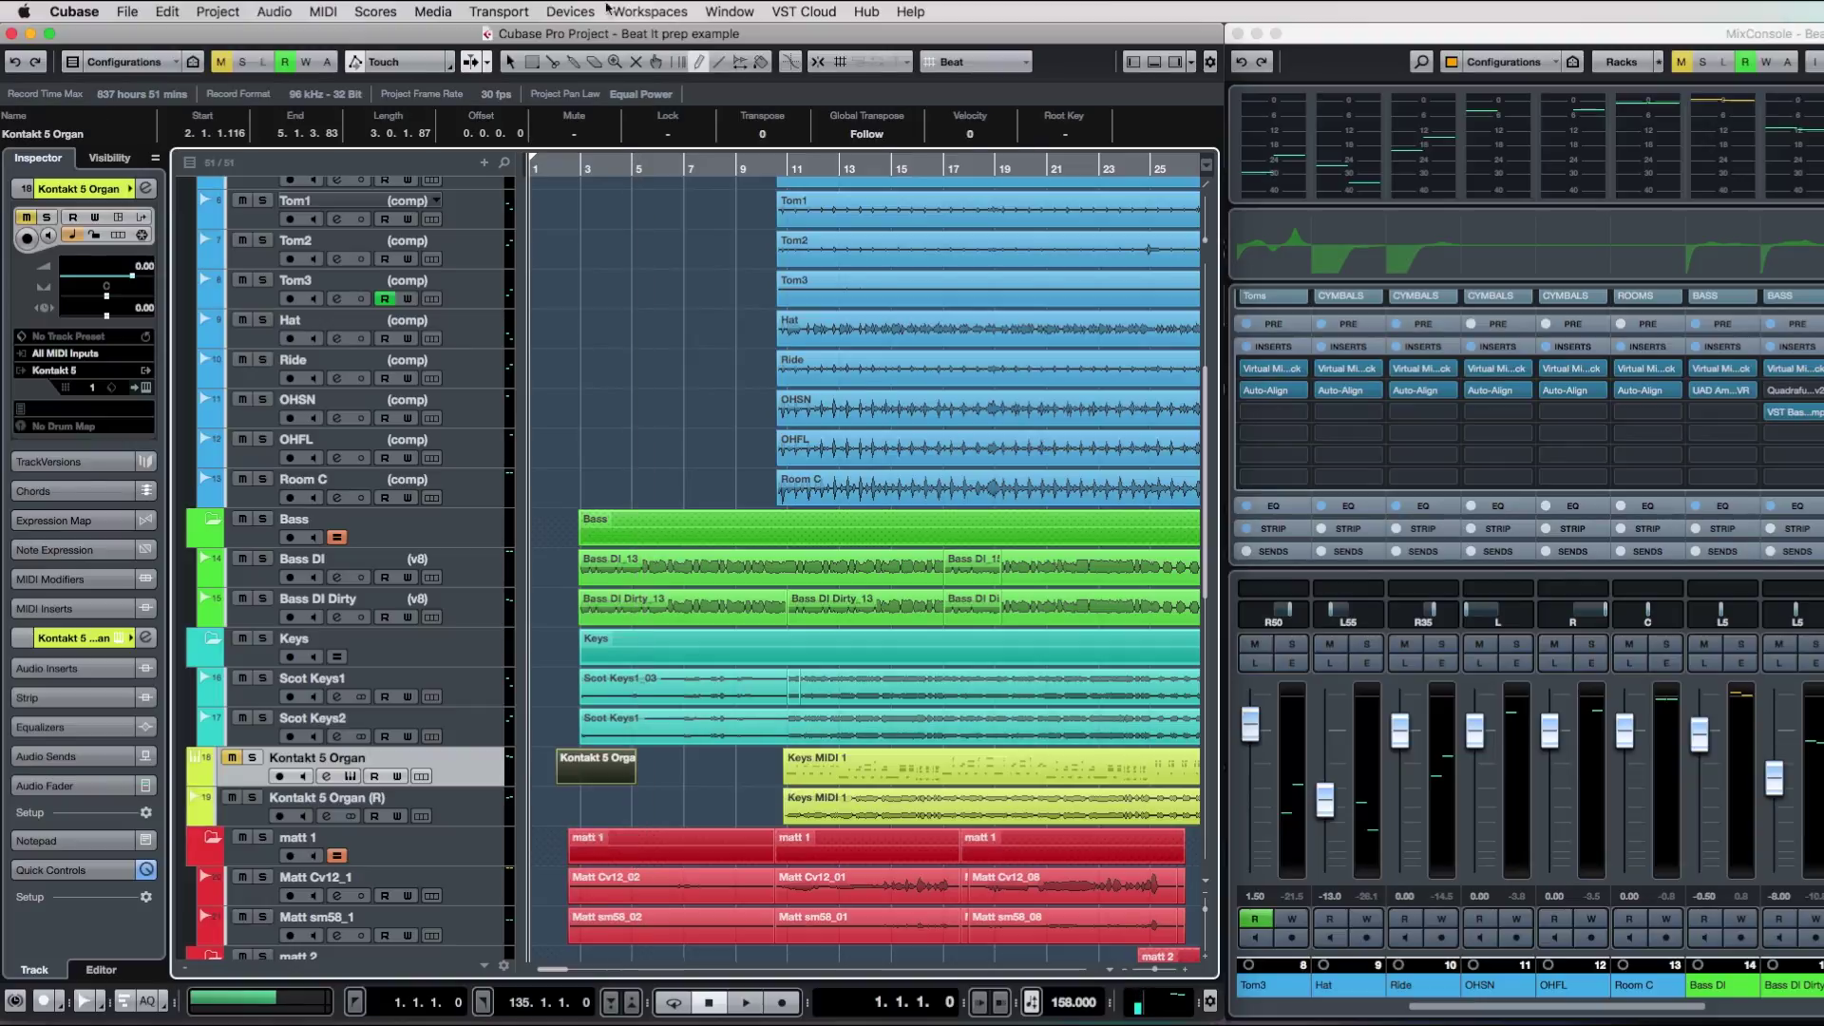
click(512, 63)
drag(596, 772, 568, 771)
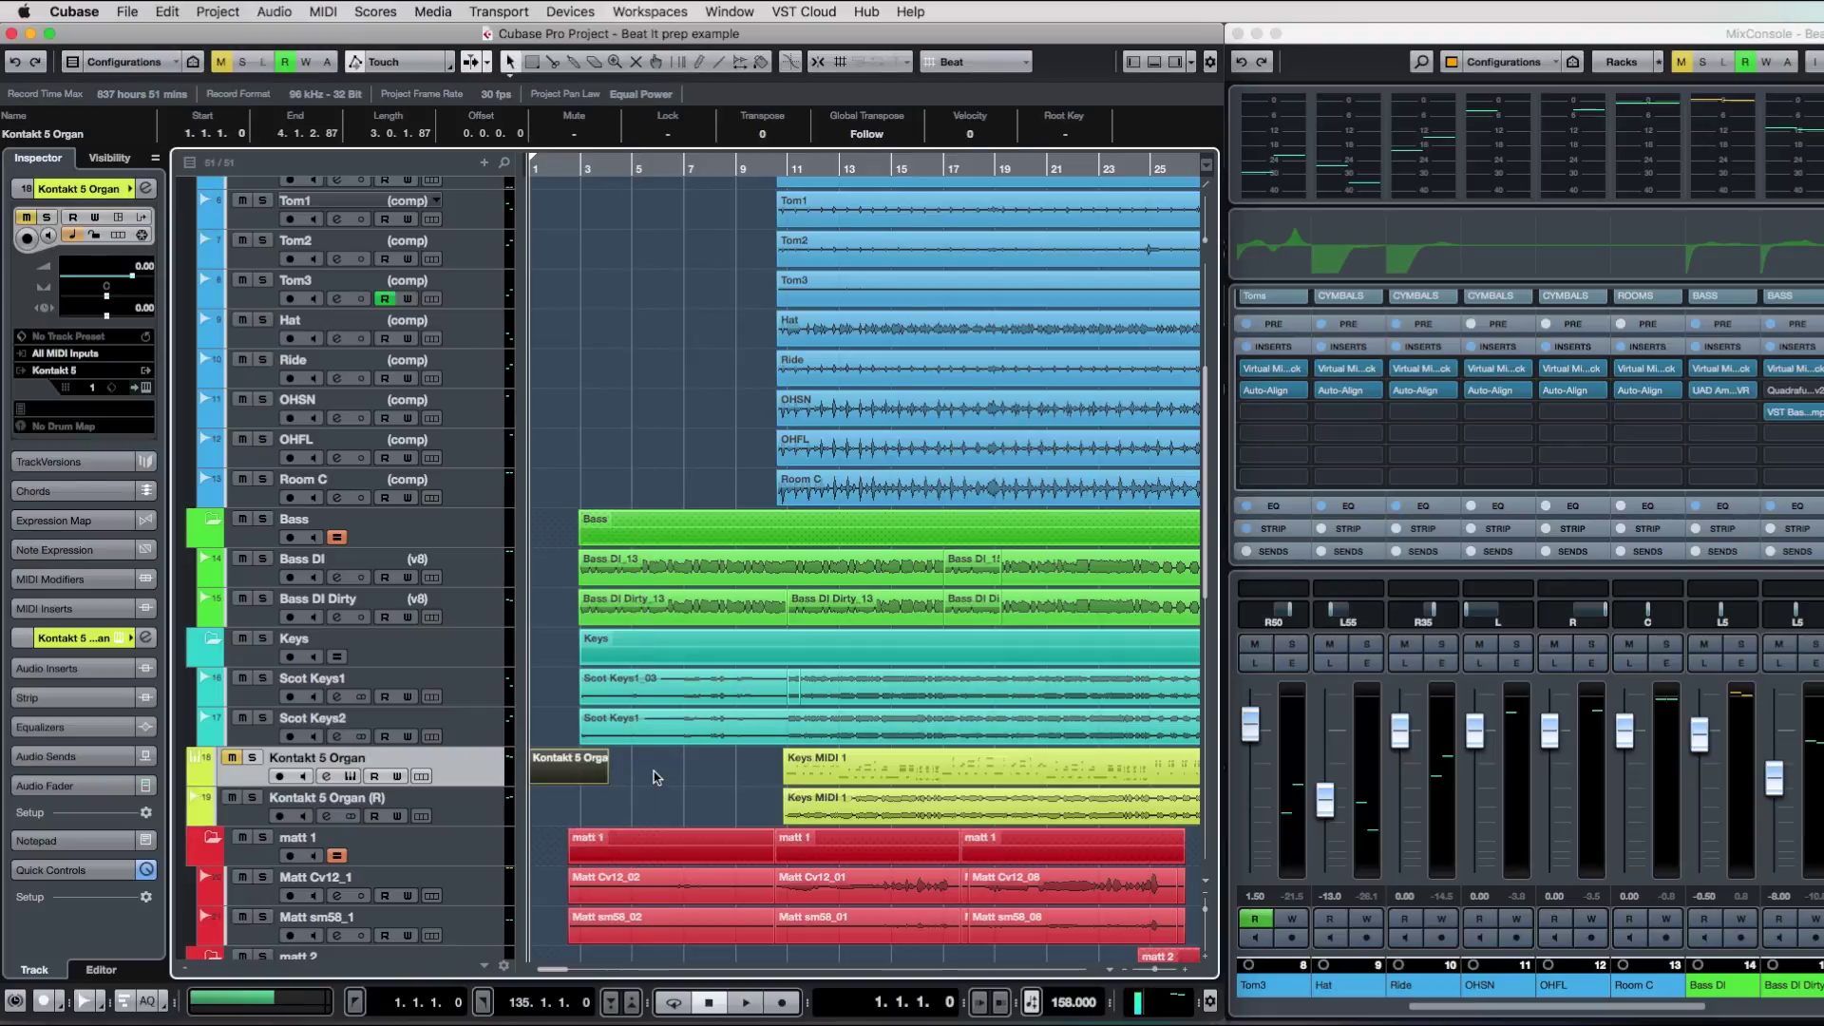
Glue the empty part and the Keys MIDI 1 part on the Kontakt 5 Organ track into one part, and return to object selection.
click(784, 785)
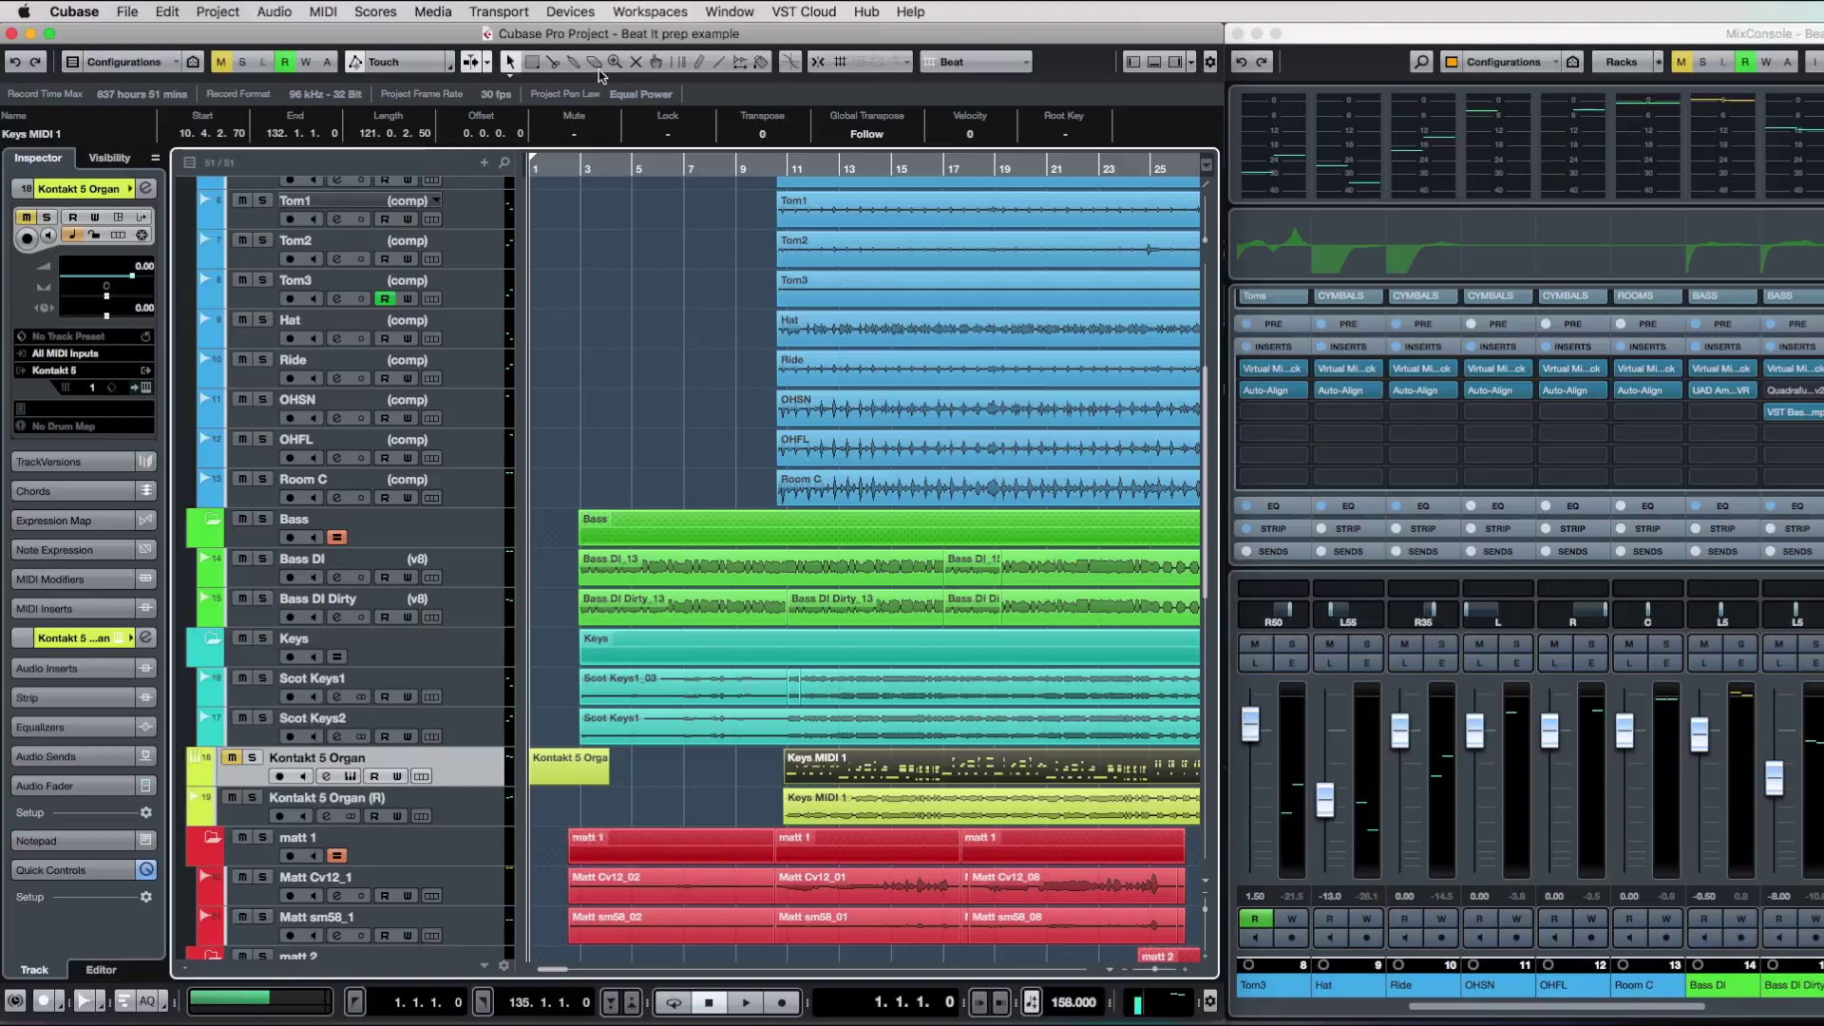
click(572, 62)
drag(553, 805, 792, 759)
click(793, 758)
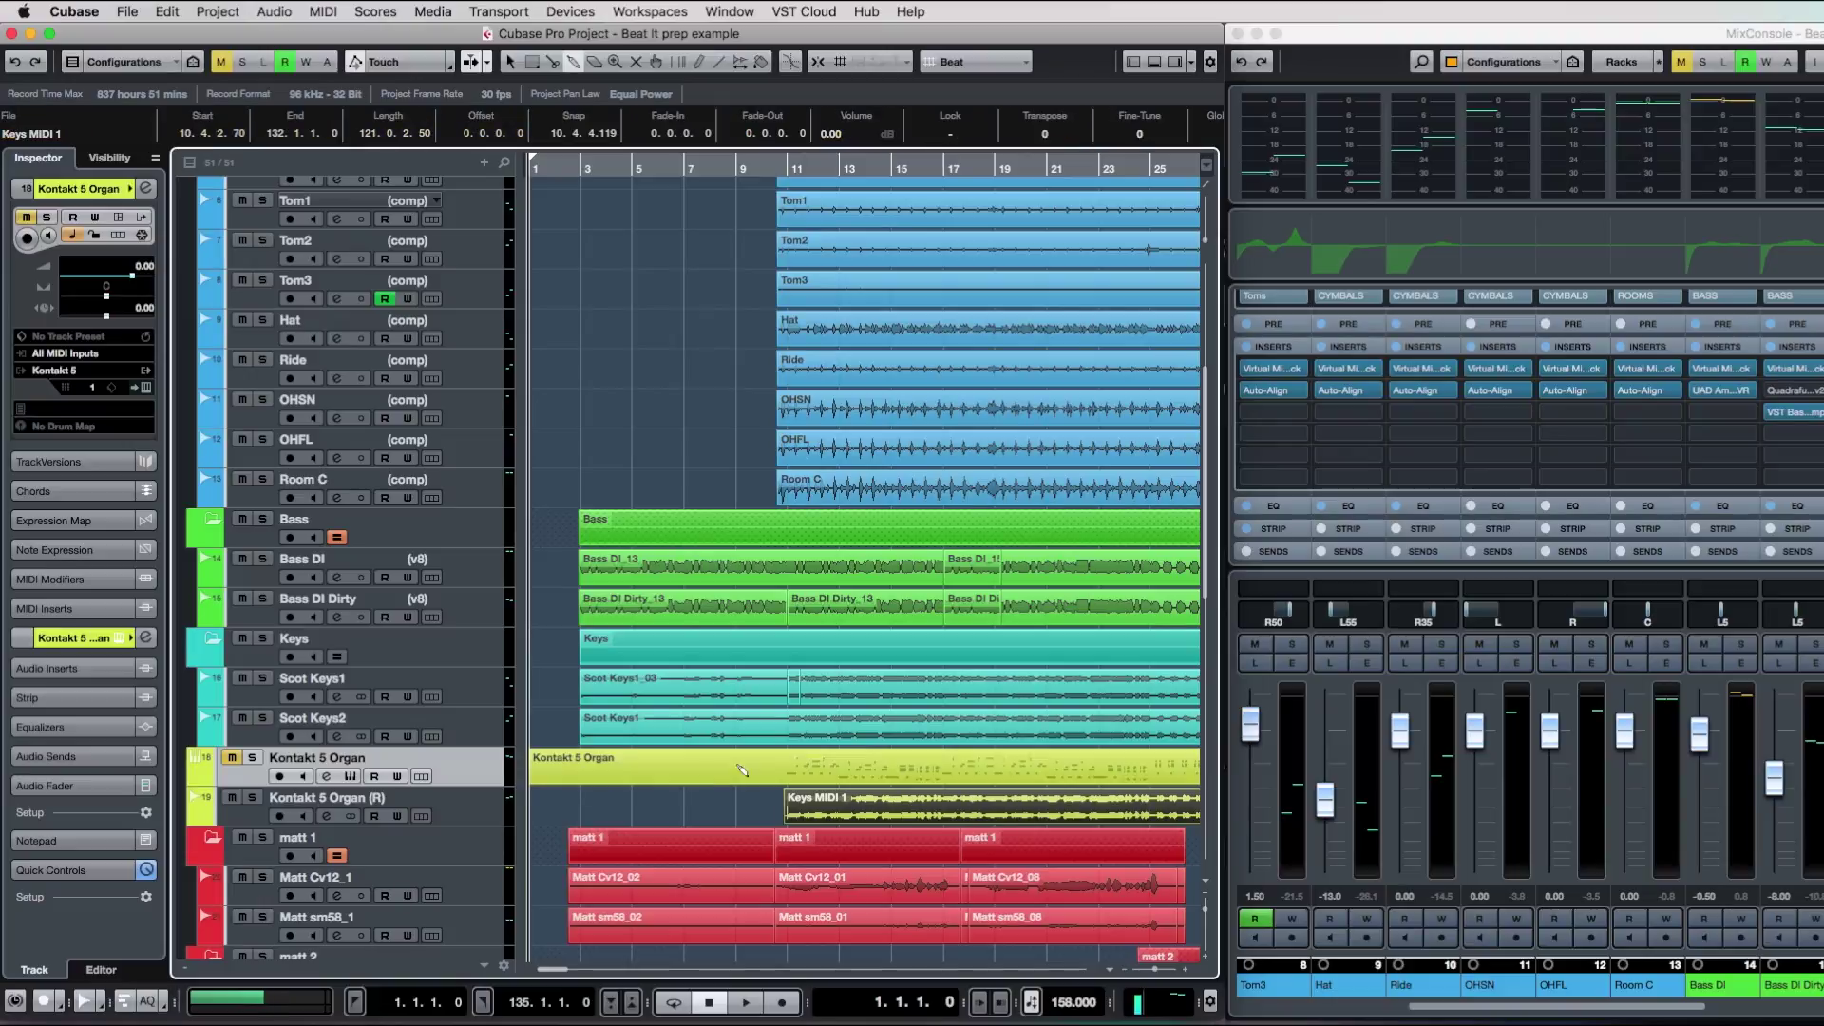
click(719, 807)
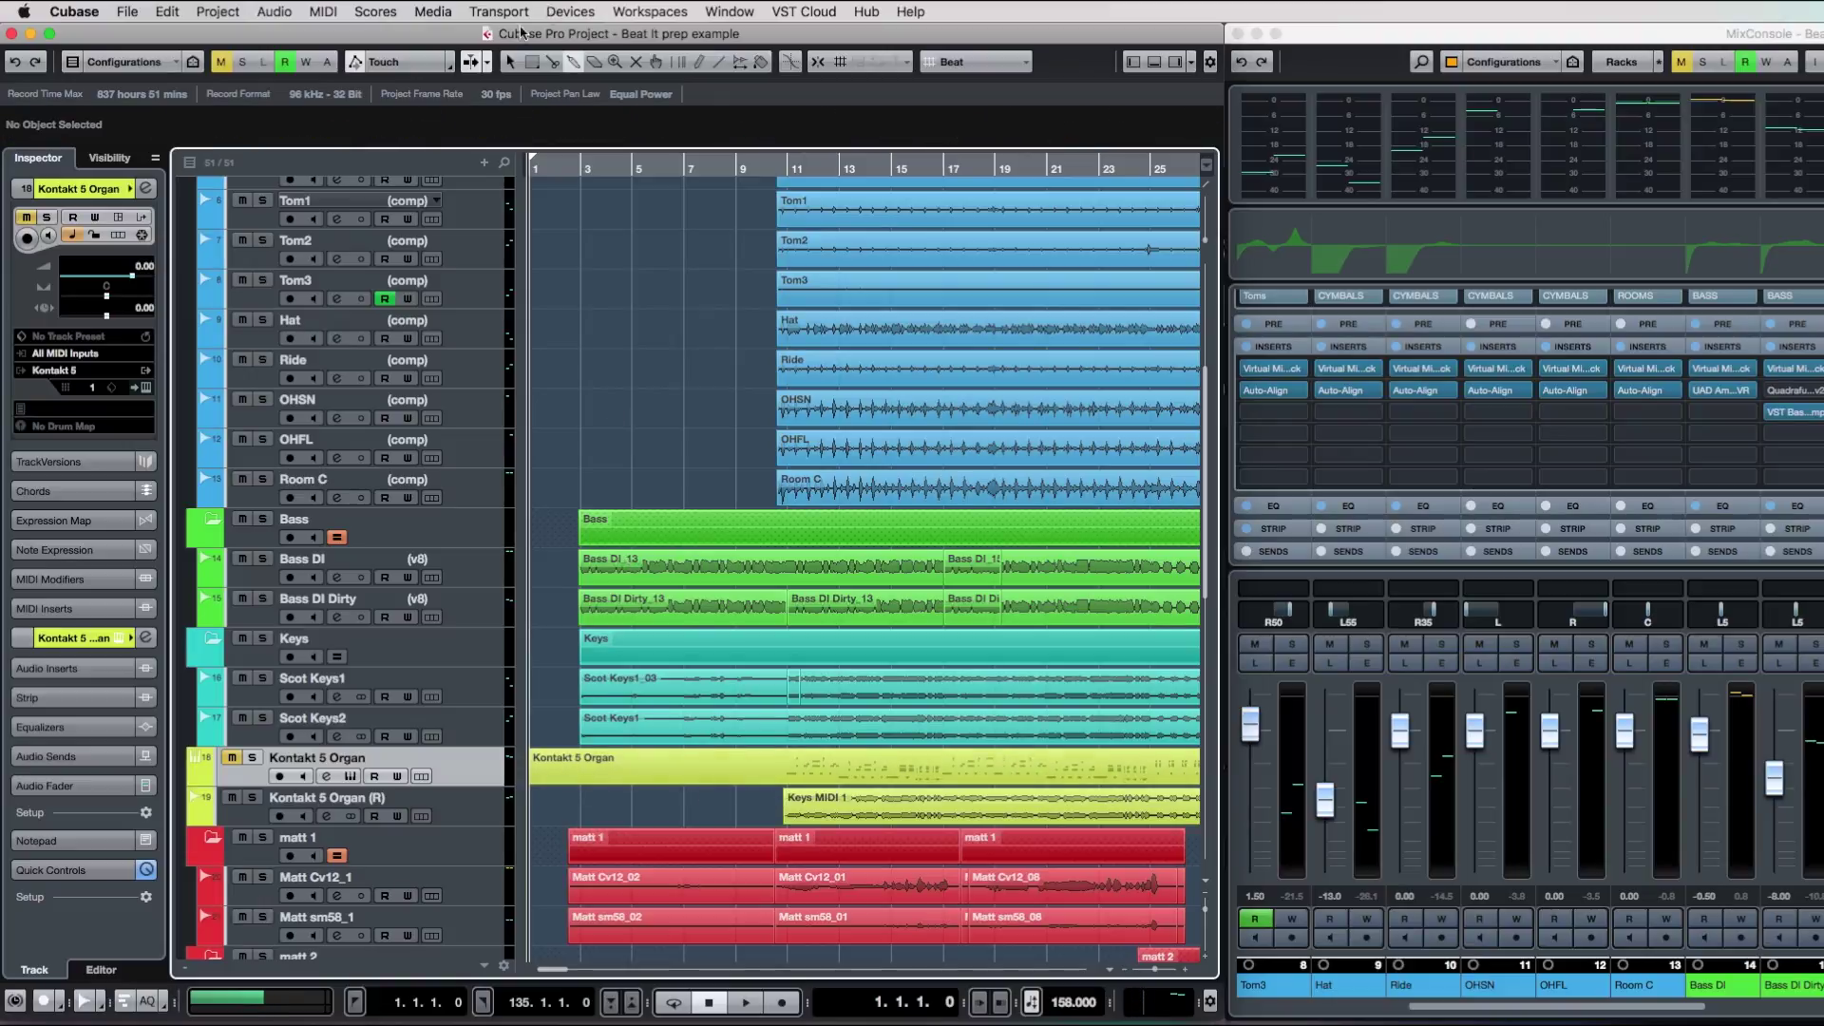
click(511, 62)
key(shift+f)
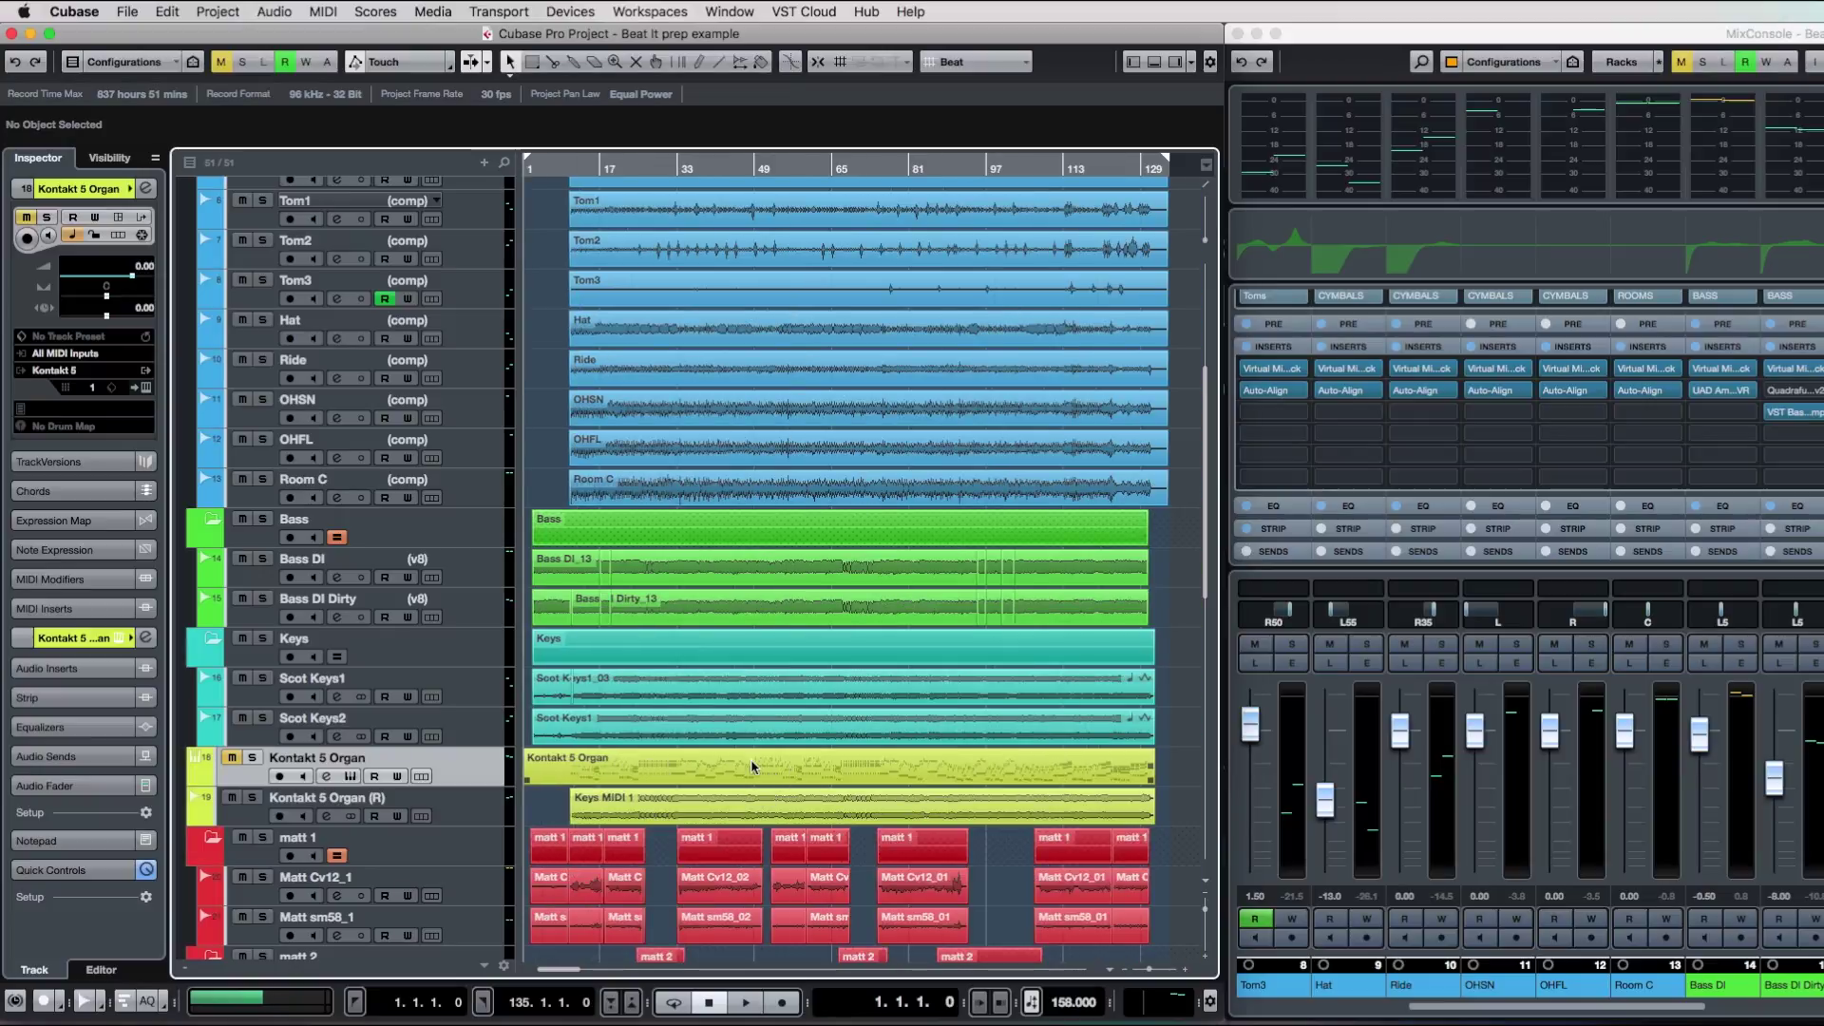
Record-enable the ALL folder's tracks except Kontakt 5 Organ, and move that track out of the folder to just above Group Tracks.
scroll(528, 414, up, 10)
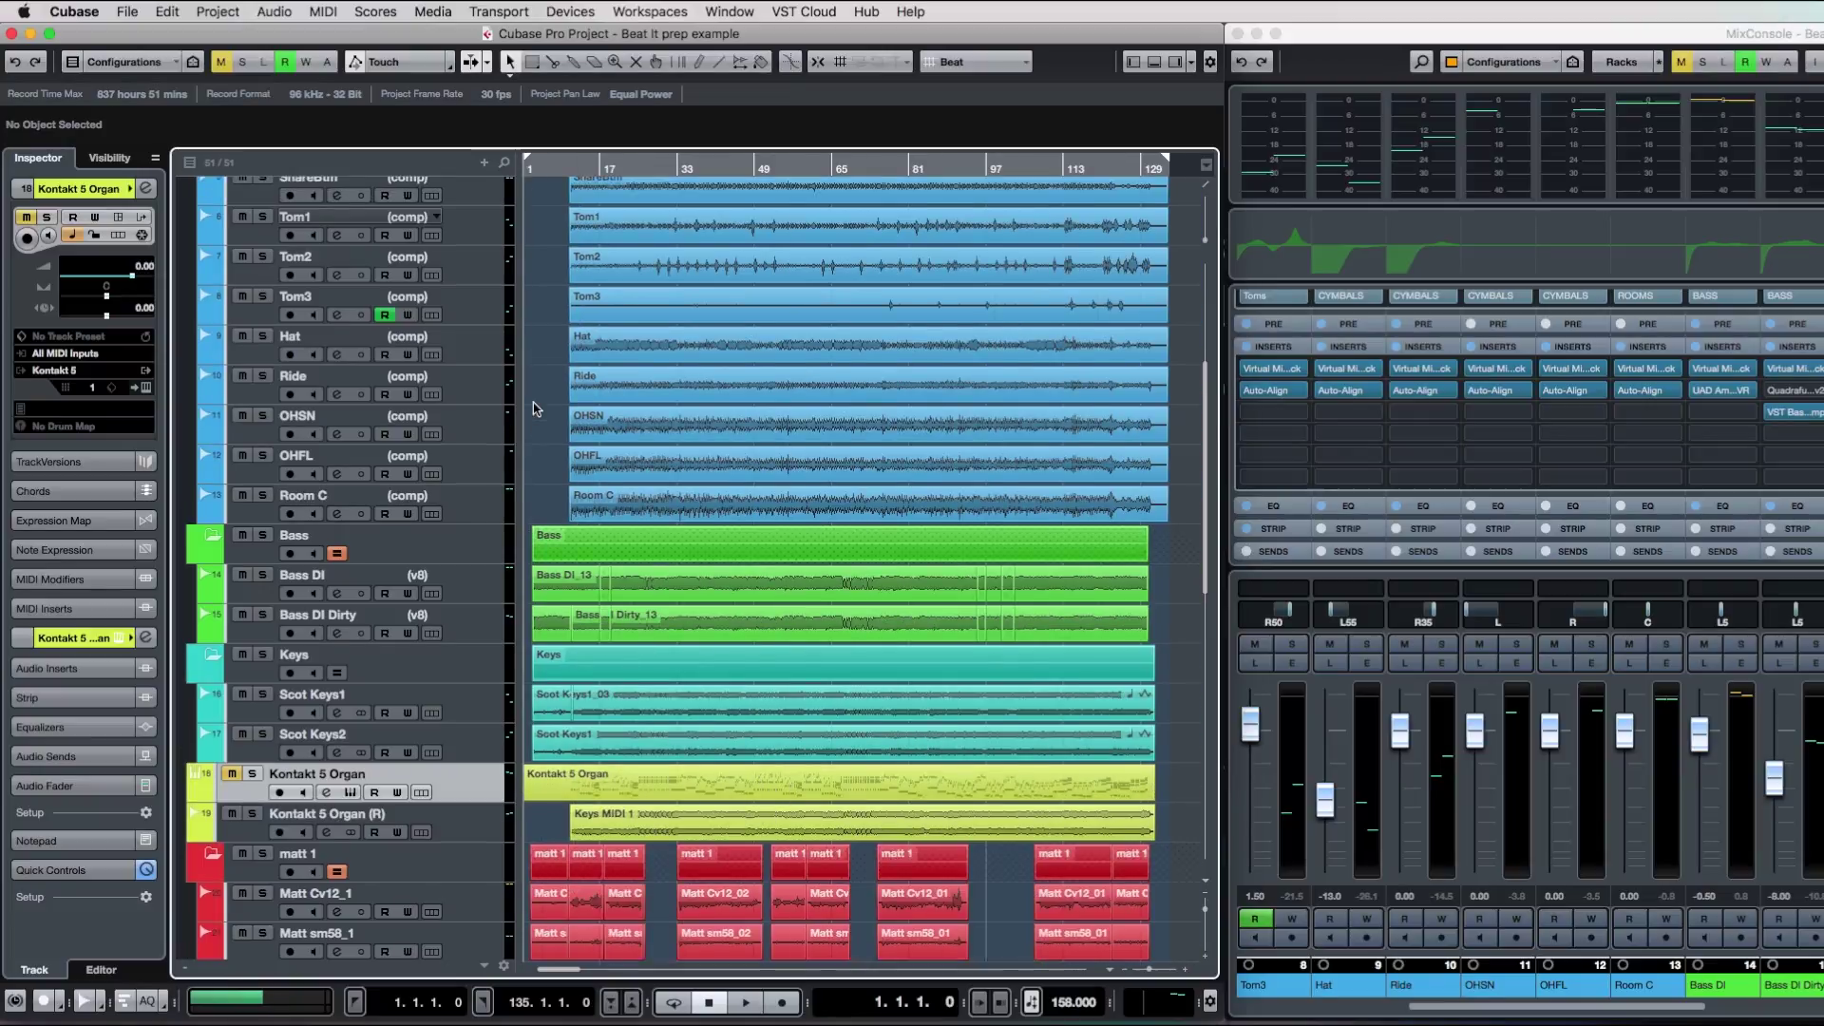
click(278, 285)
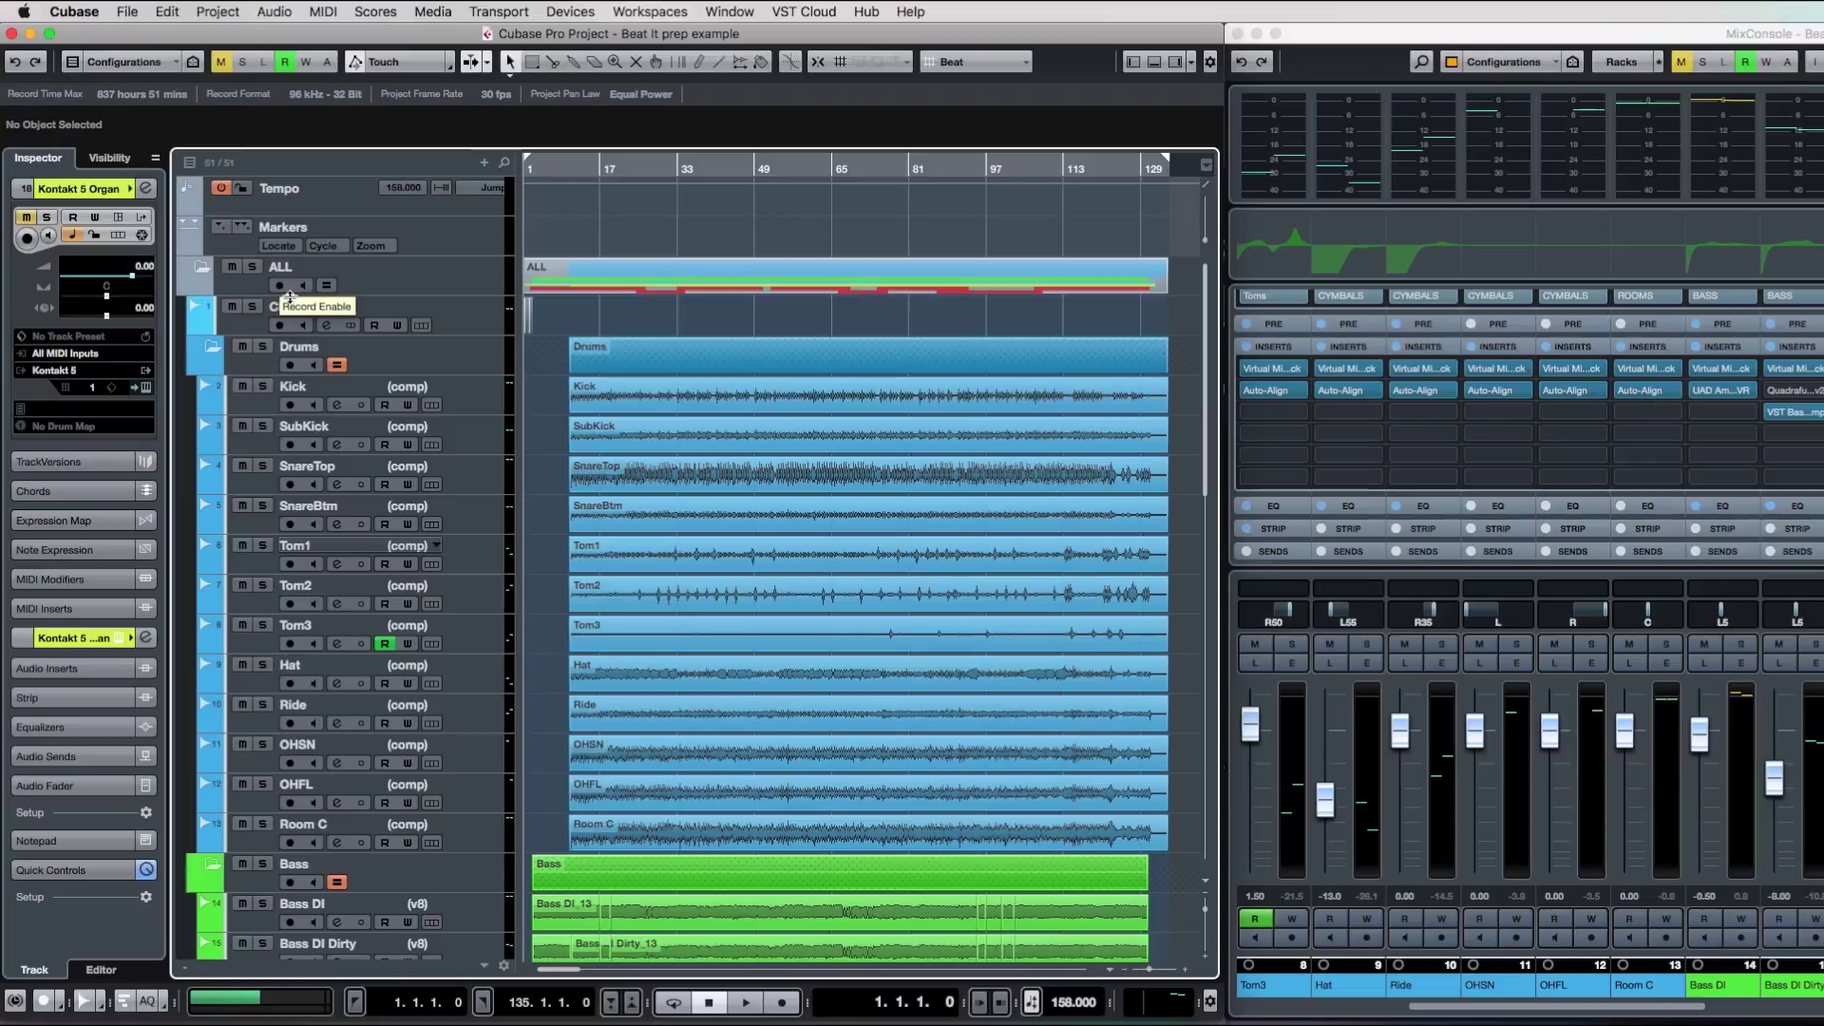
scroll(546, 371, down, 15)
scroll(546, 371, up, 10)
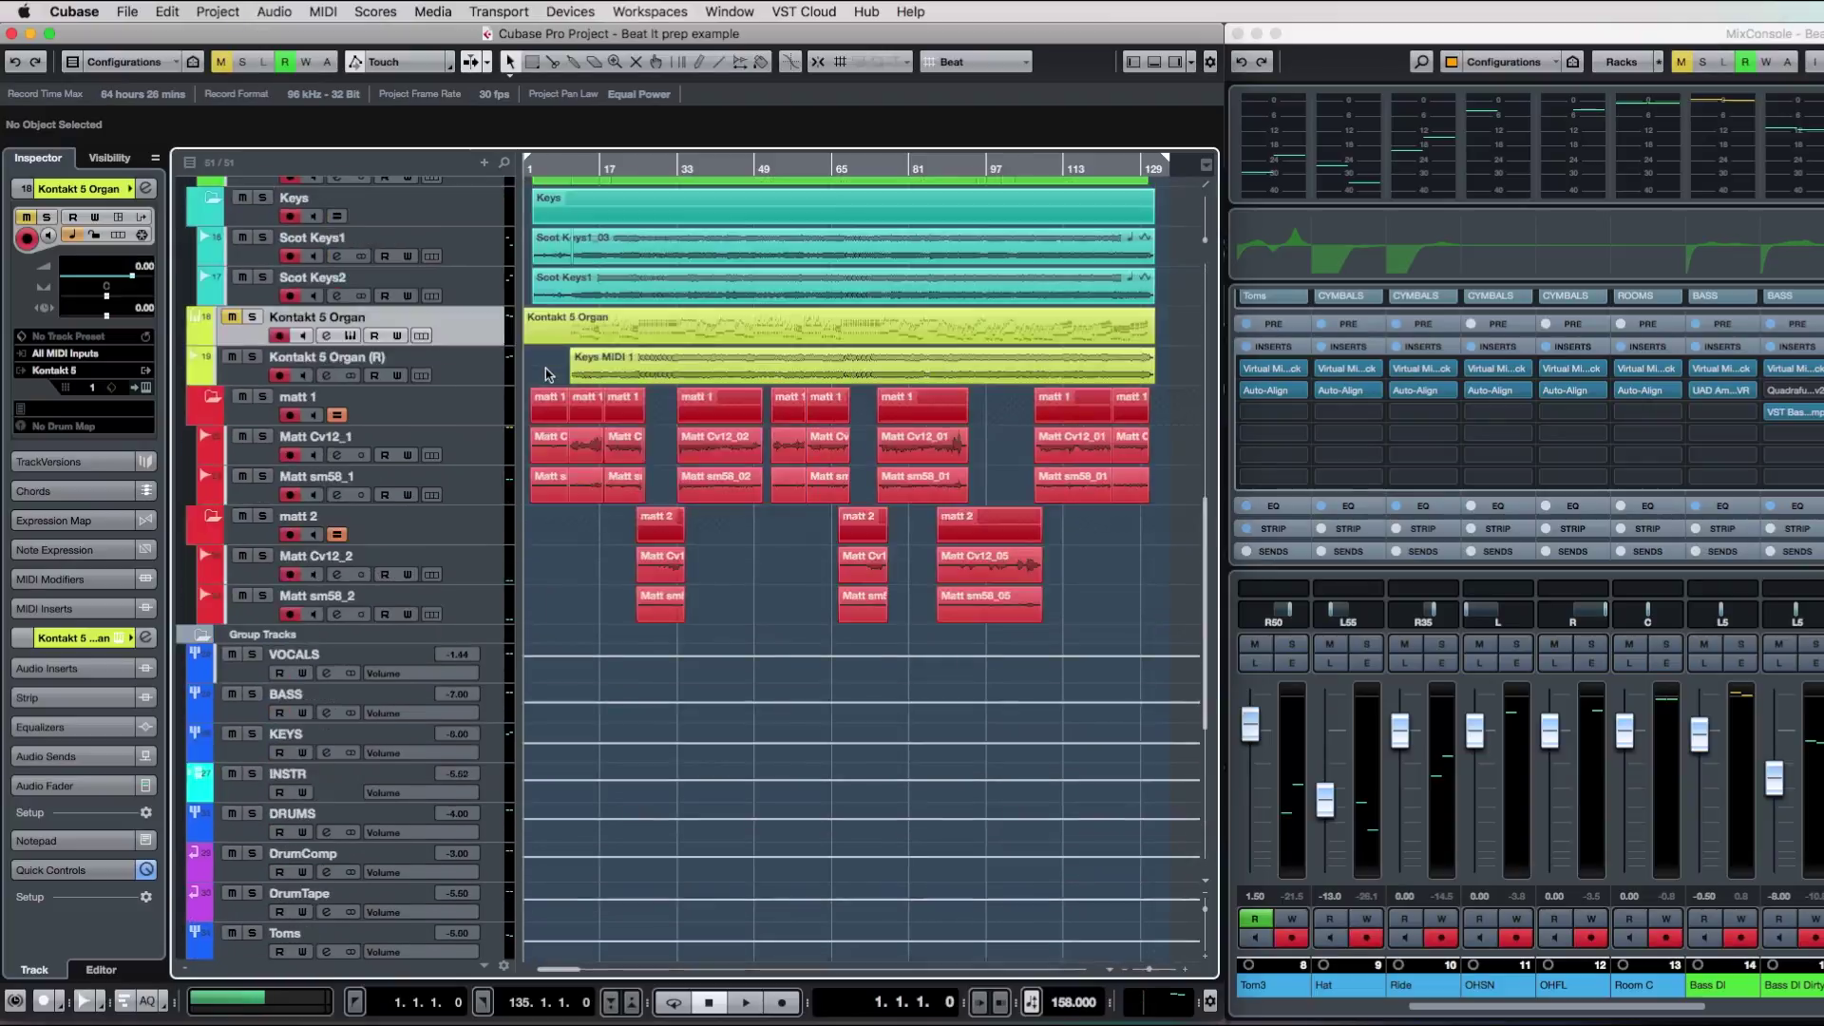
click(281, 591)
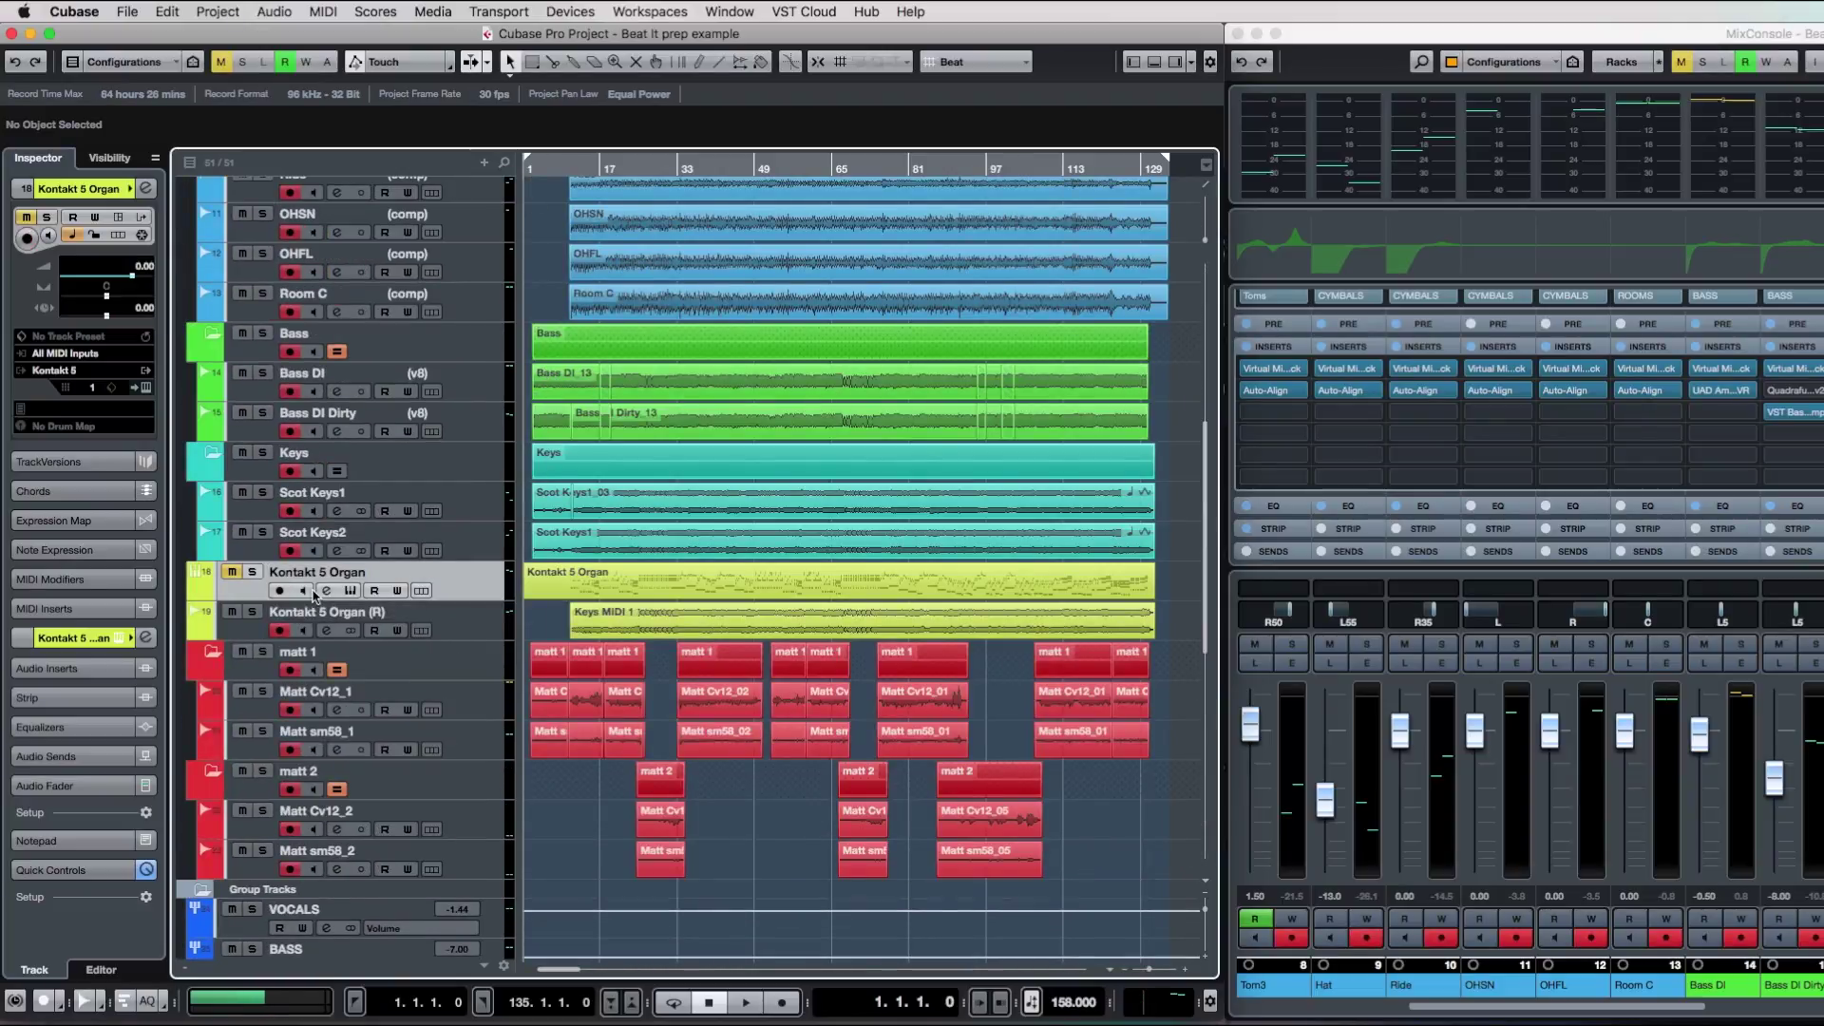
drag(475, 595, 446, 872)
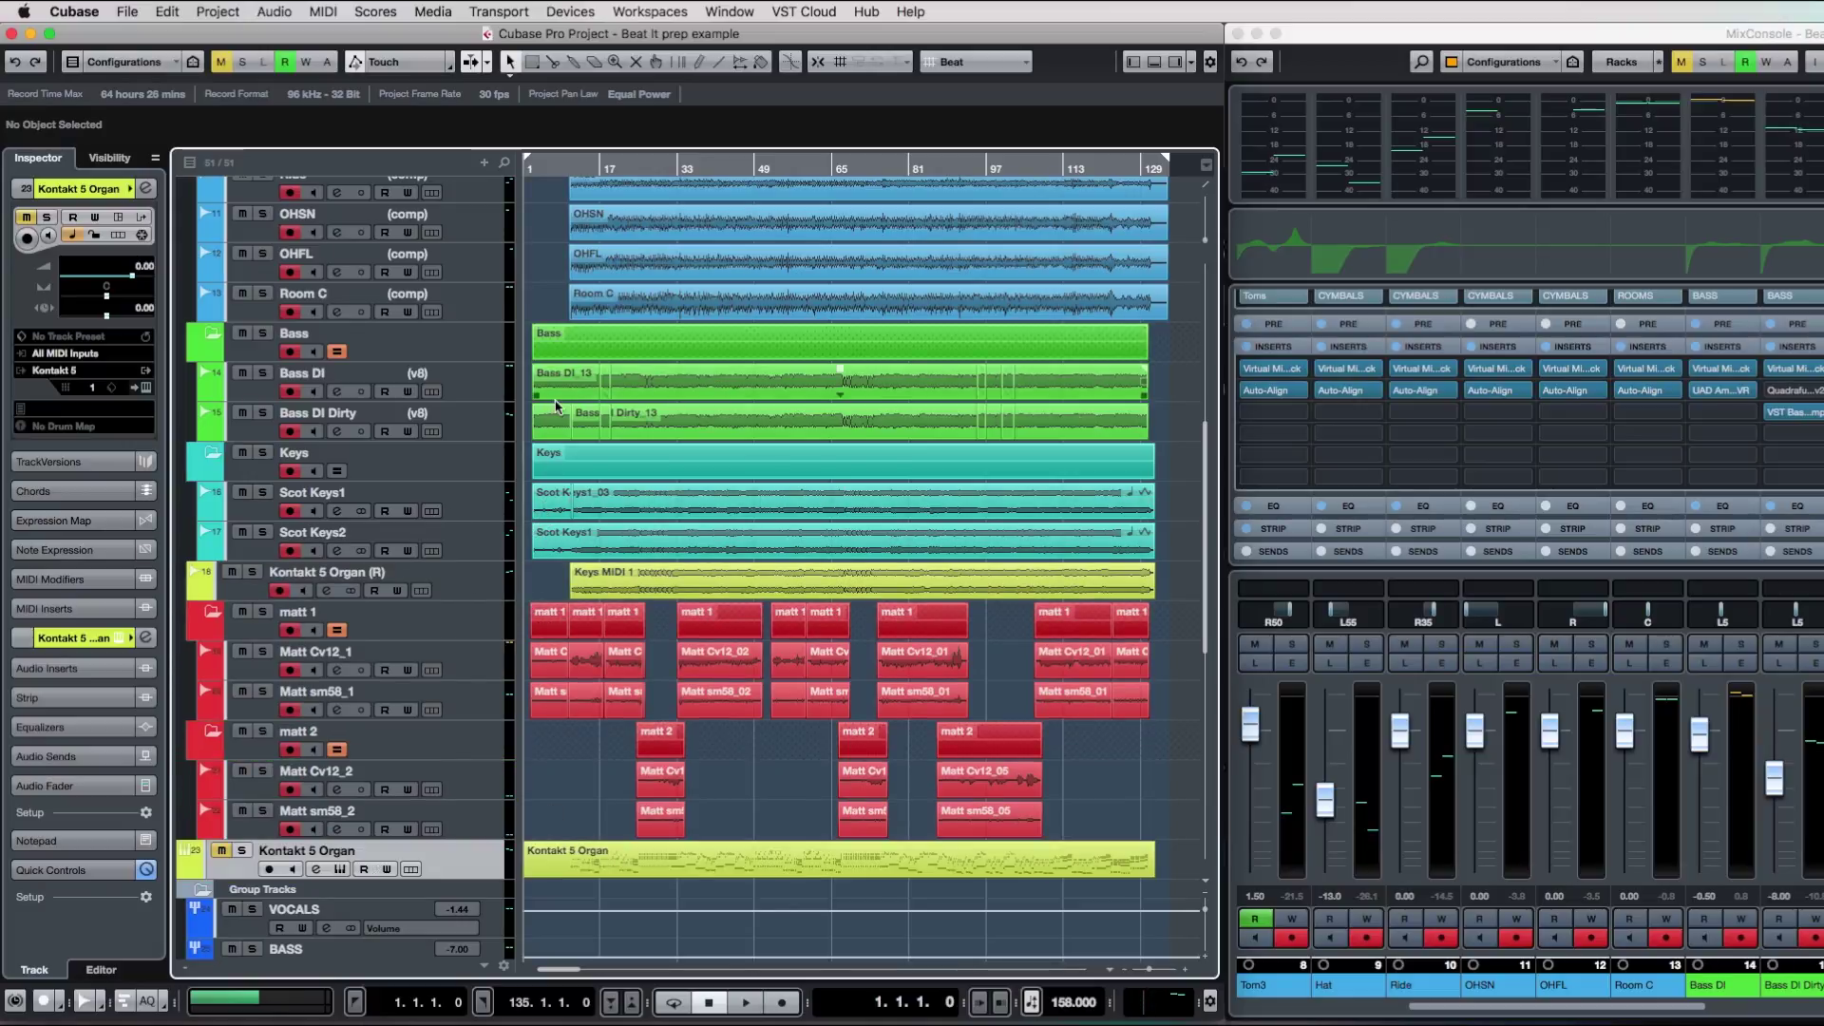
Examine where the events on each track begin relative to bar 1.
key(h)
key(h)
key(h)
key(h)
key(h)
key(h)
key(h)
key(h)
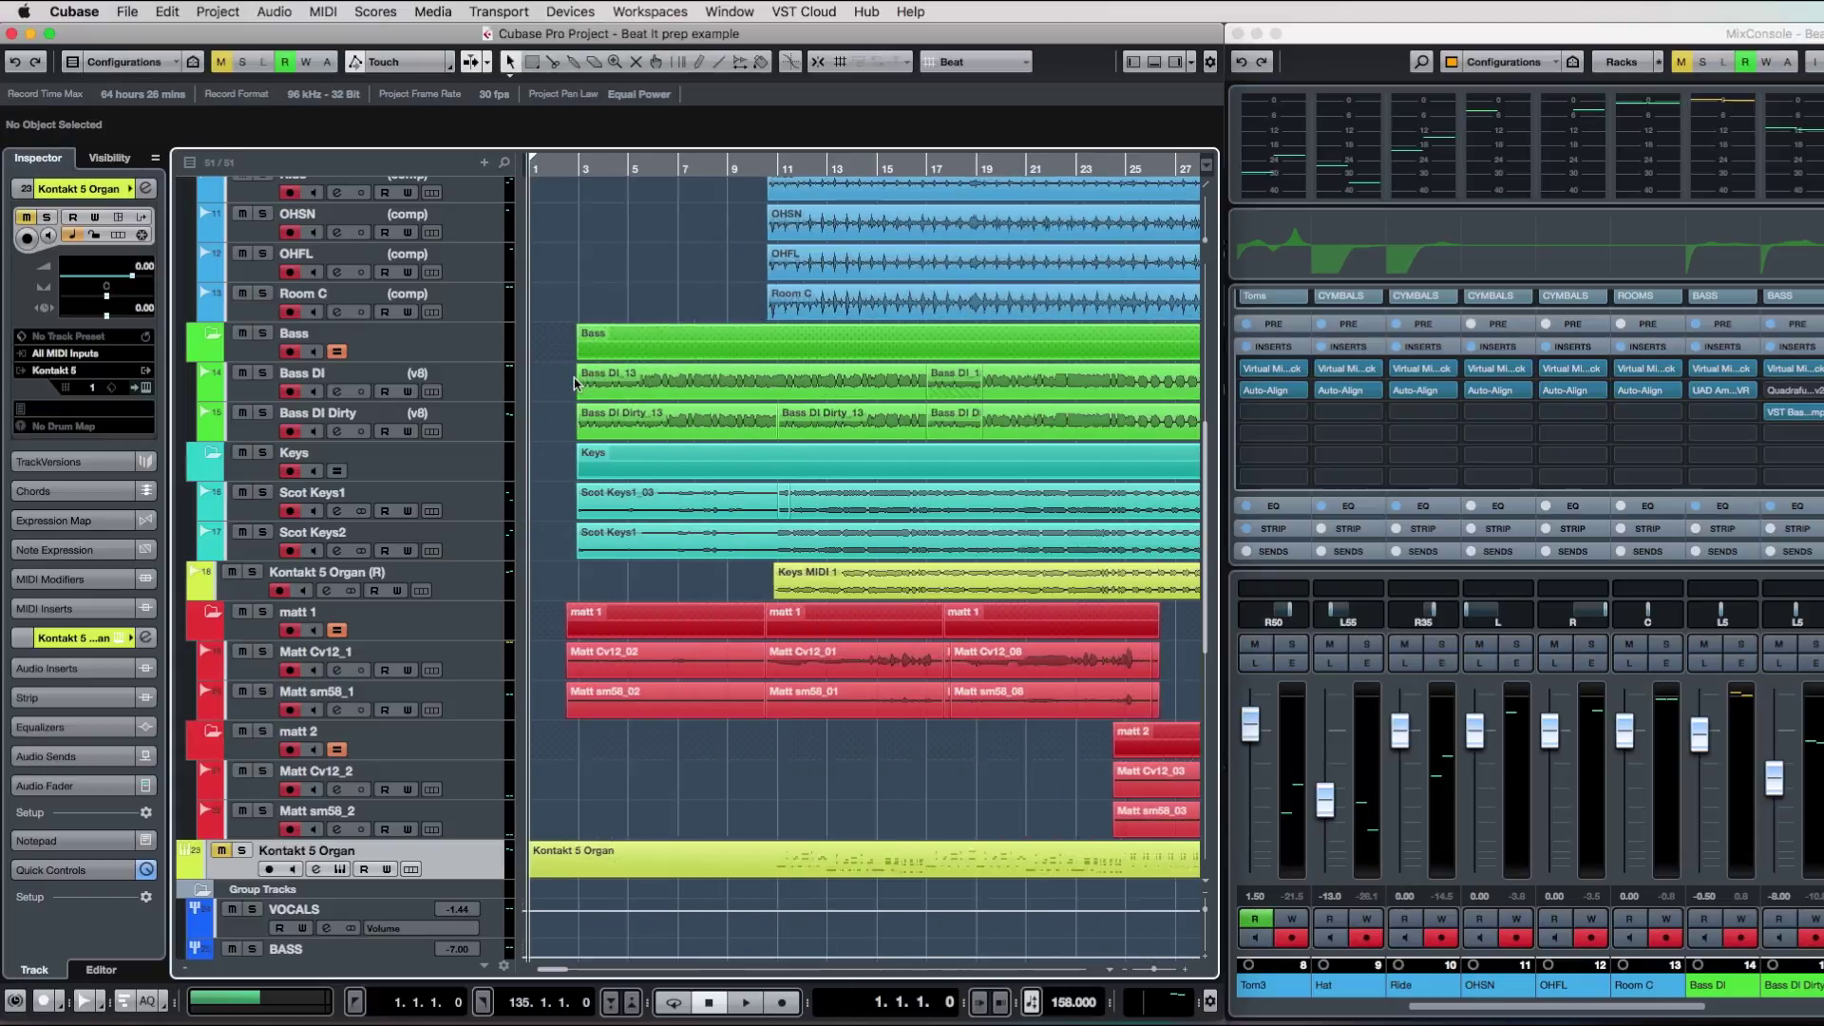
key(h)
key(h)
key(g)
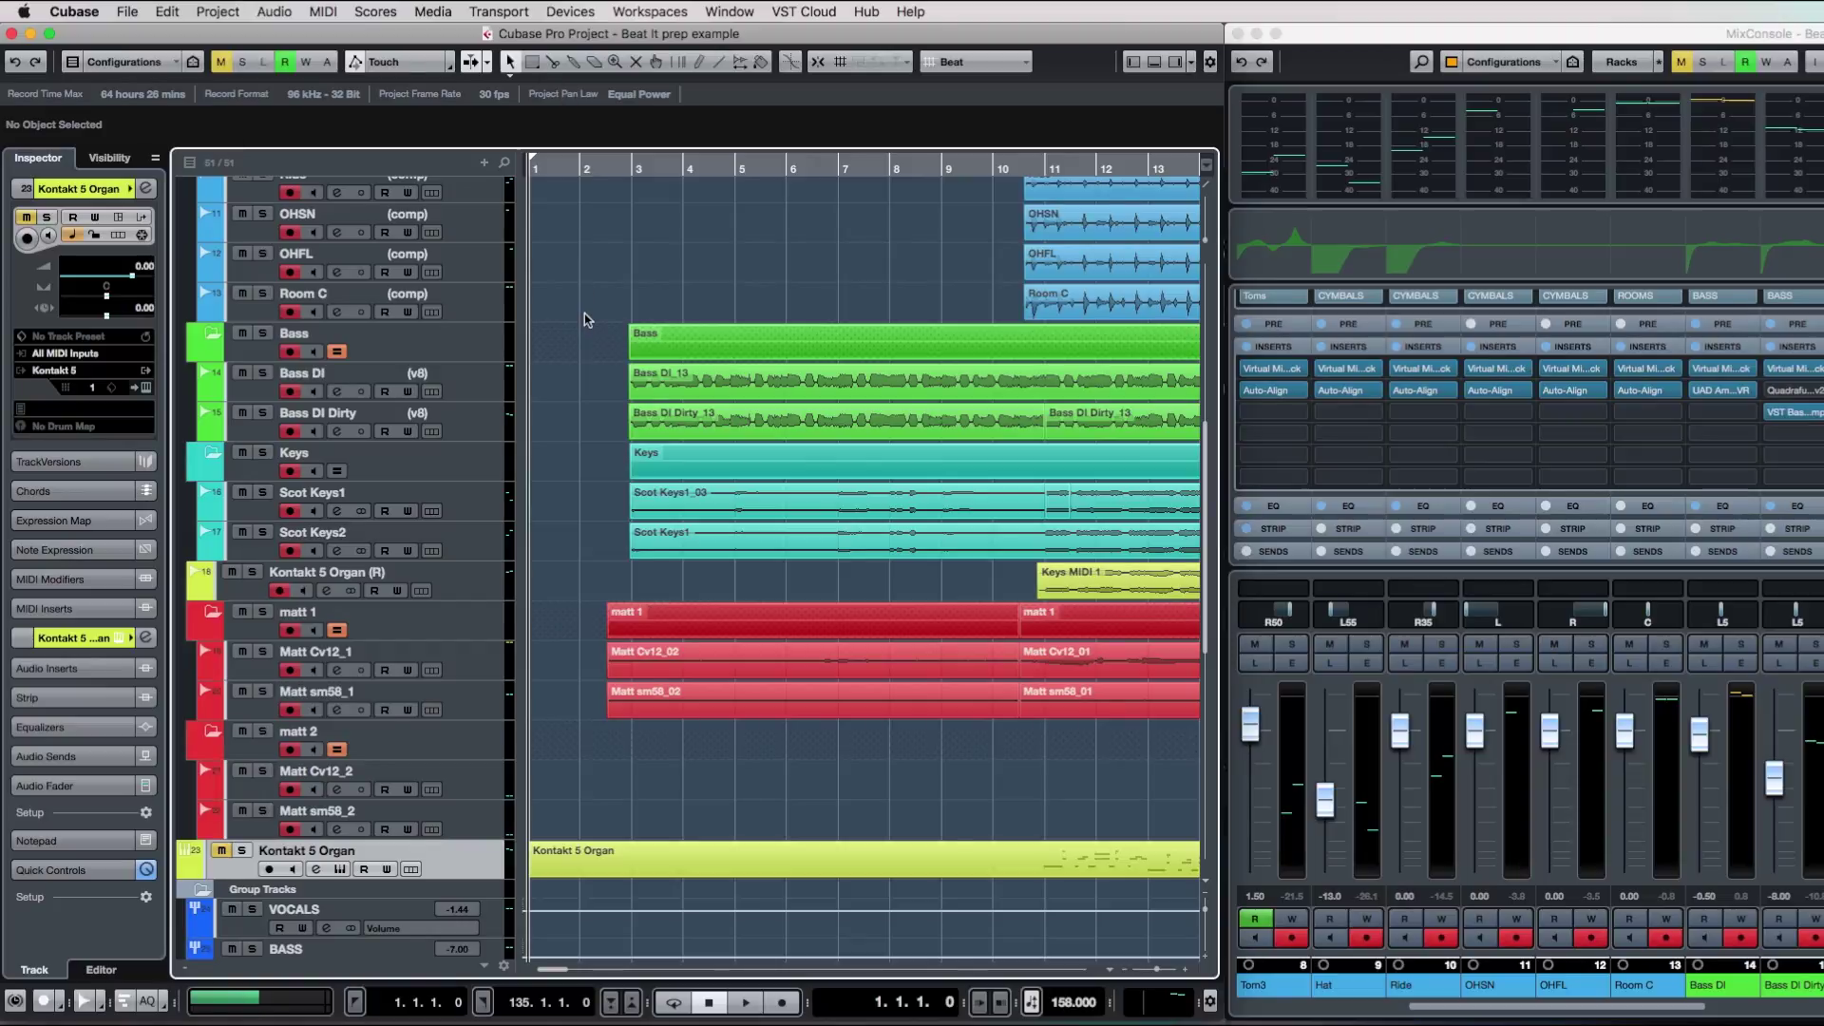
scroll(584, 314, up, 5)
scroll(584, 319, down, 1)
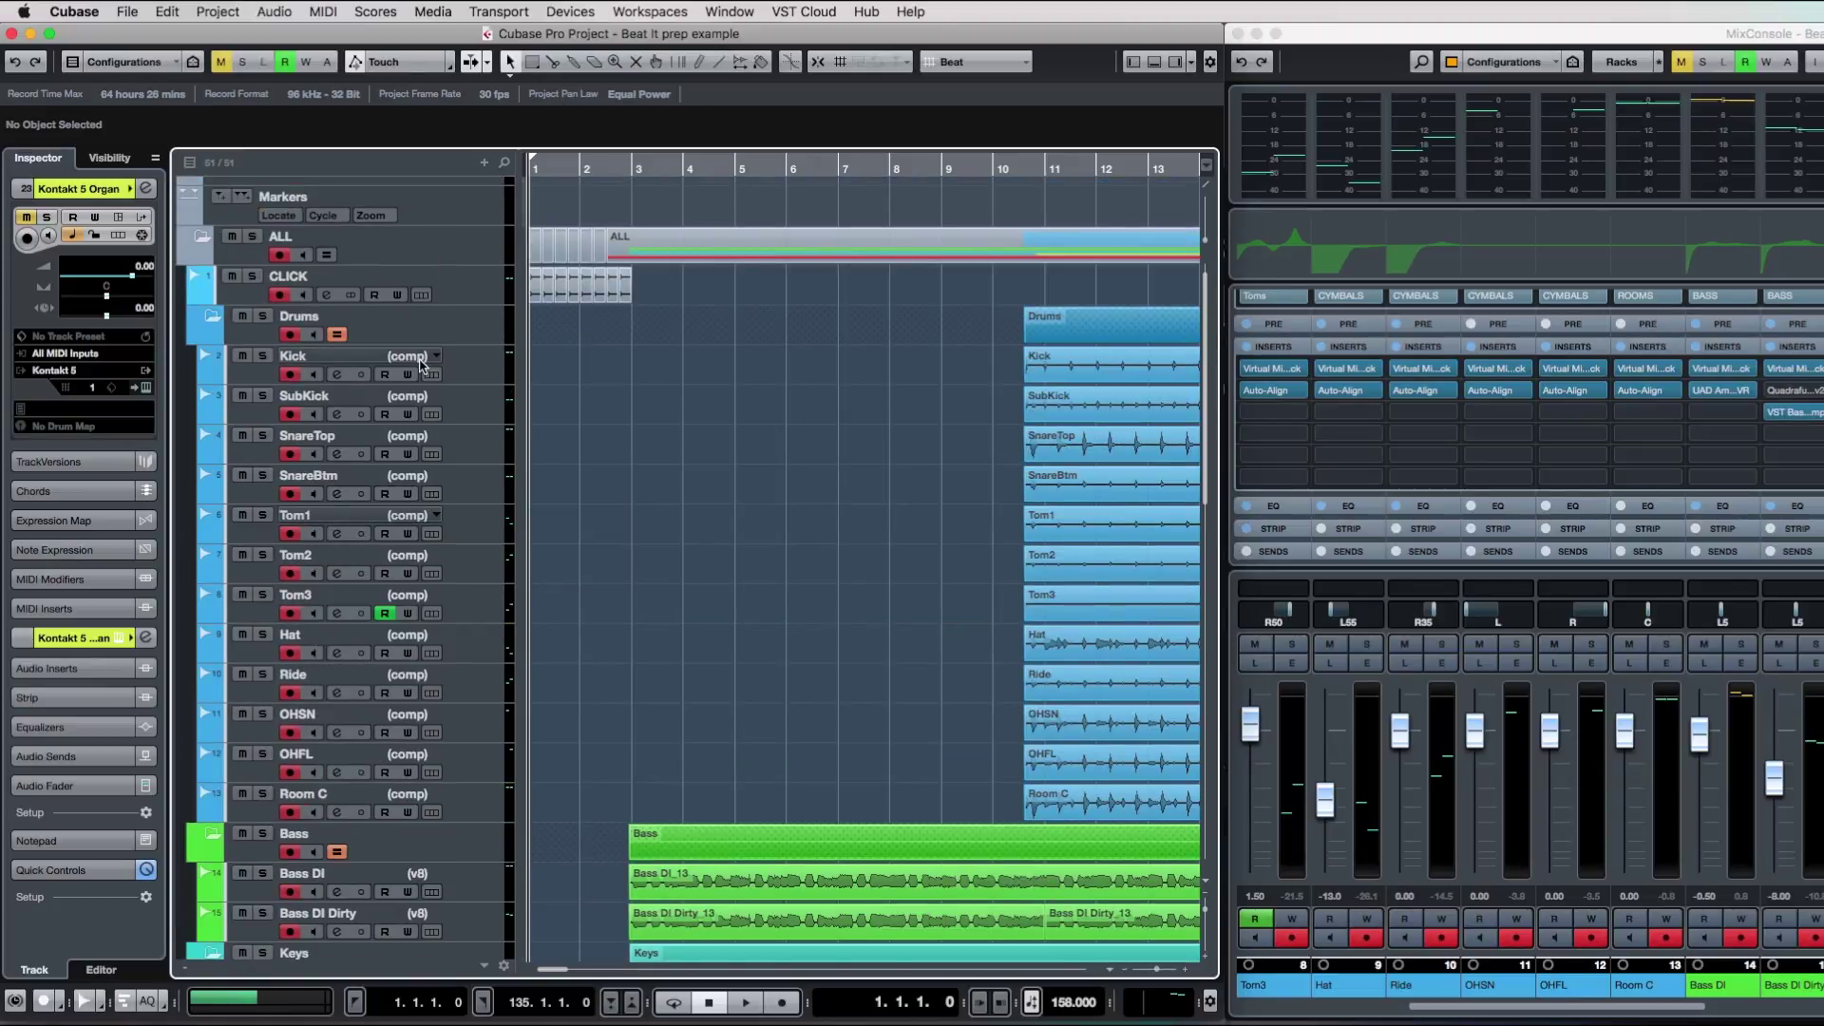
click(262, 357)
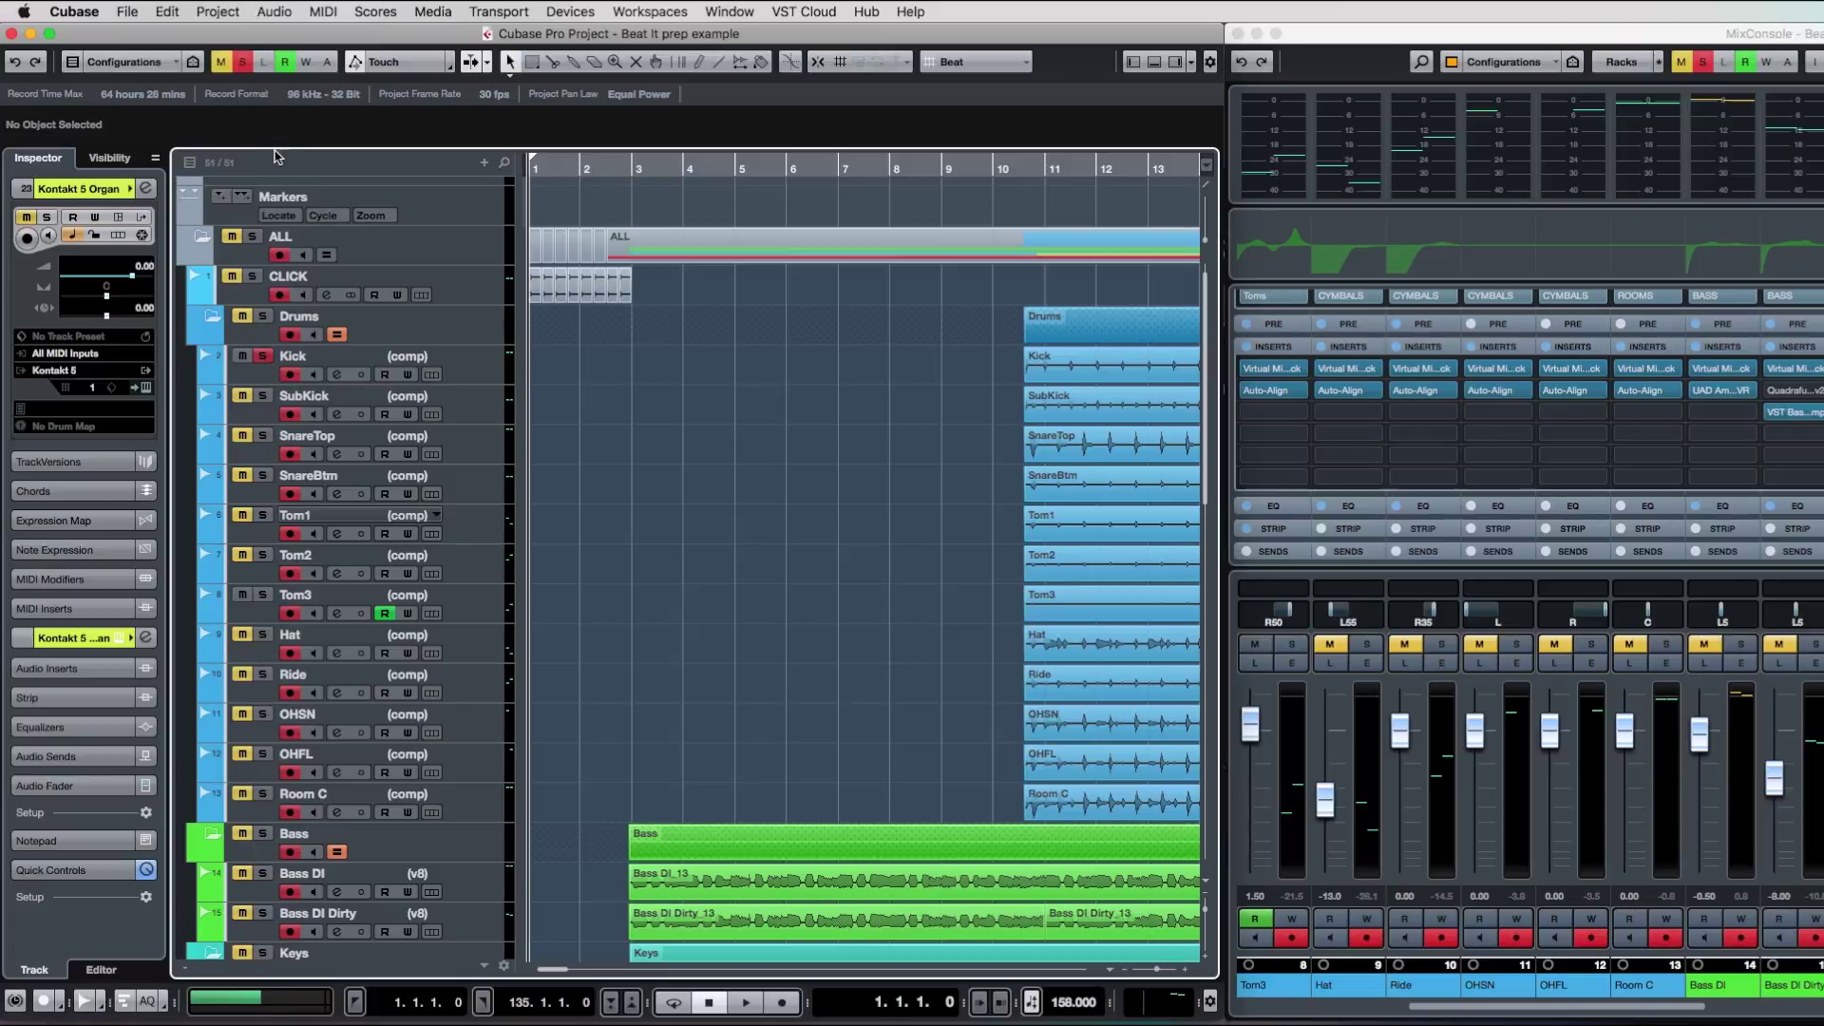
click(123, 15)
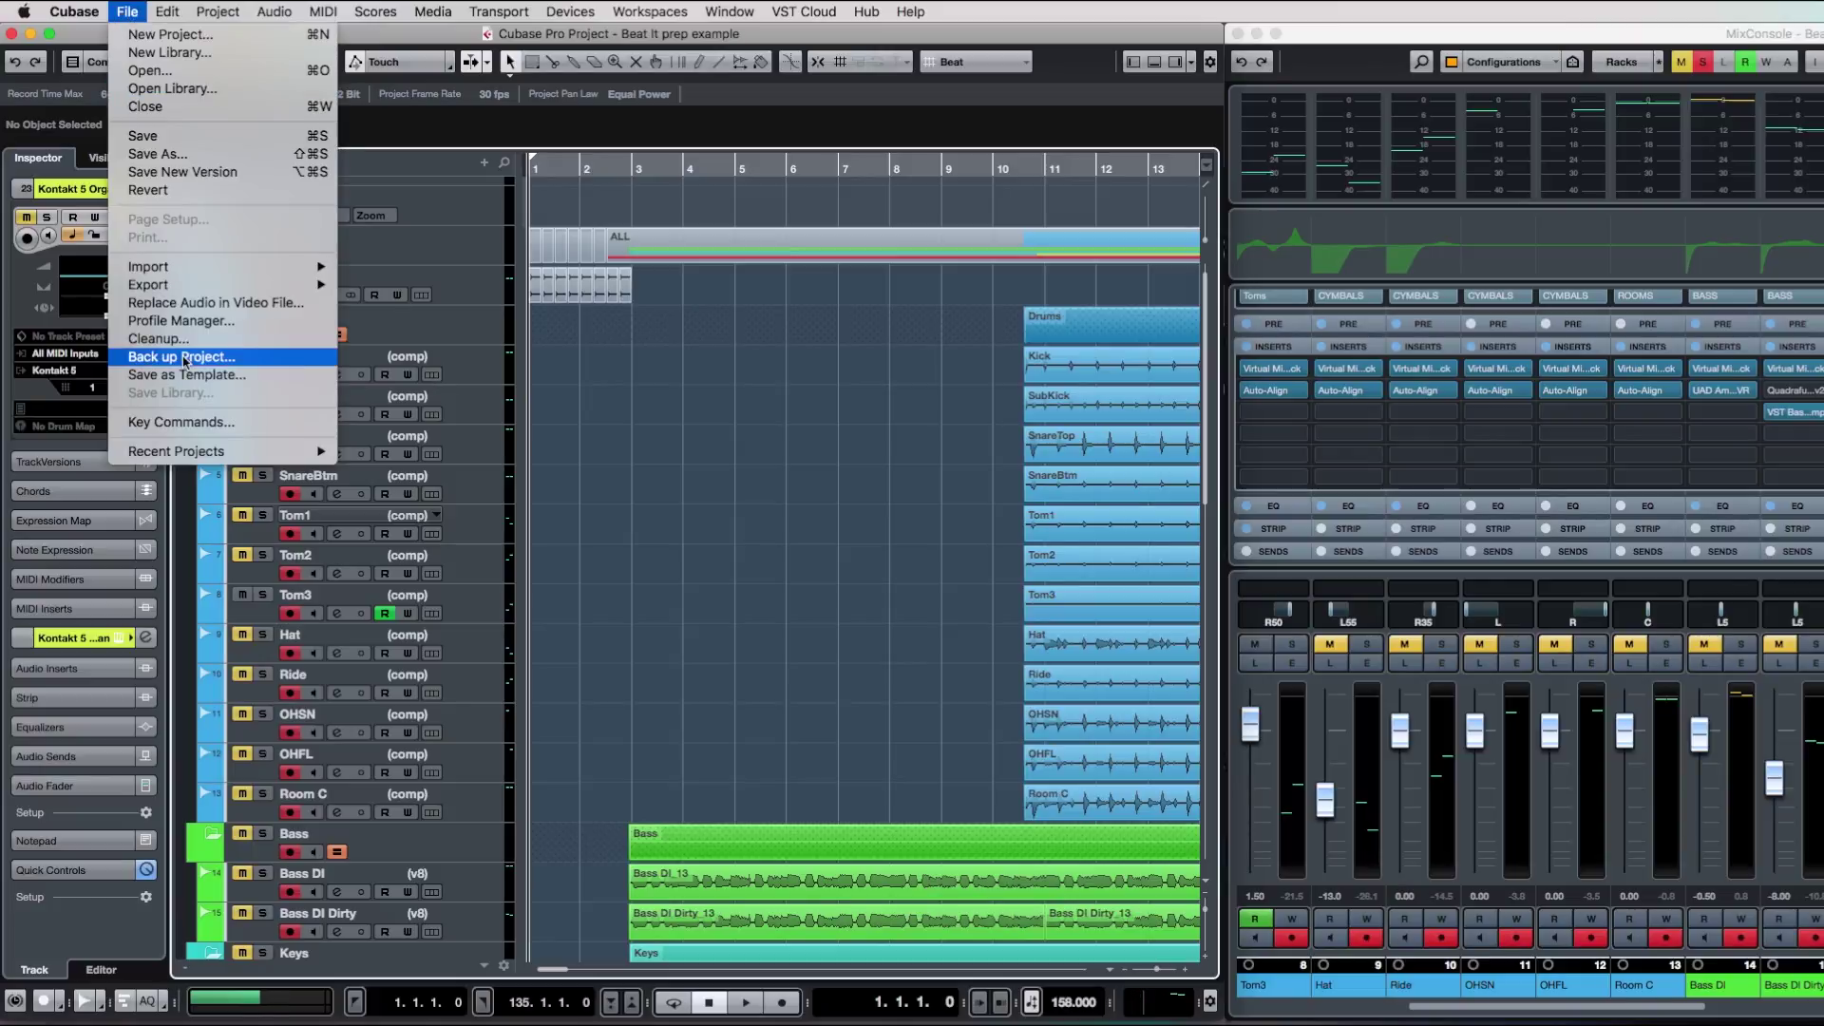
click(645, 432)
click(262, 356)
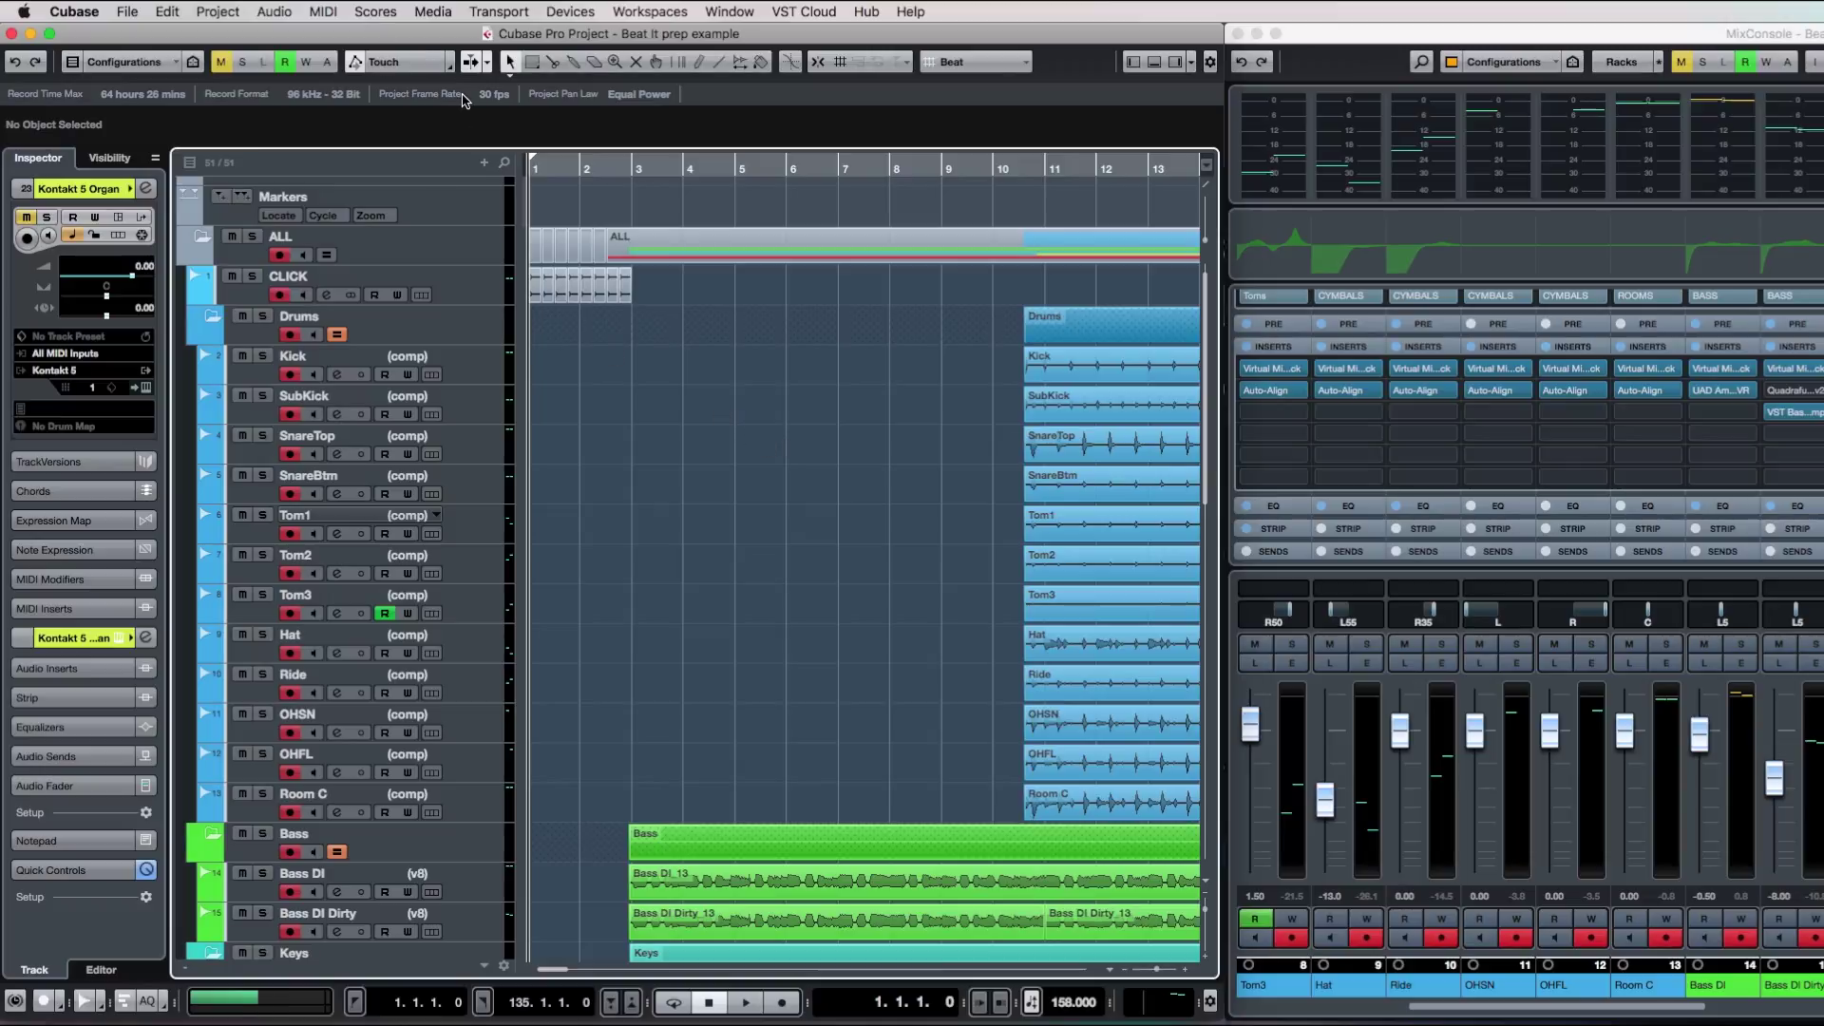
Record a short take of about one bar from bar 1 on all armed tracks, and stop.
scroll(534, 539, down, 3)
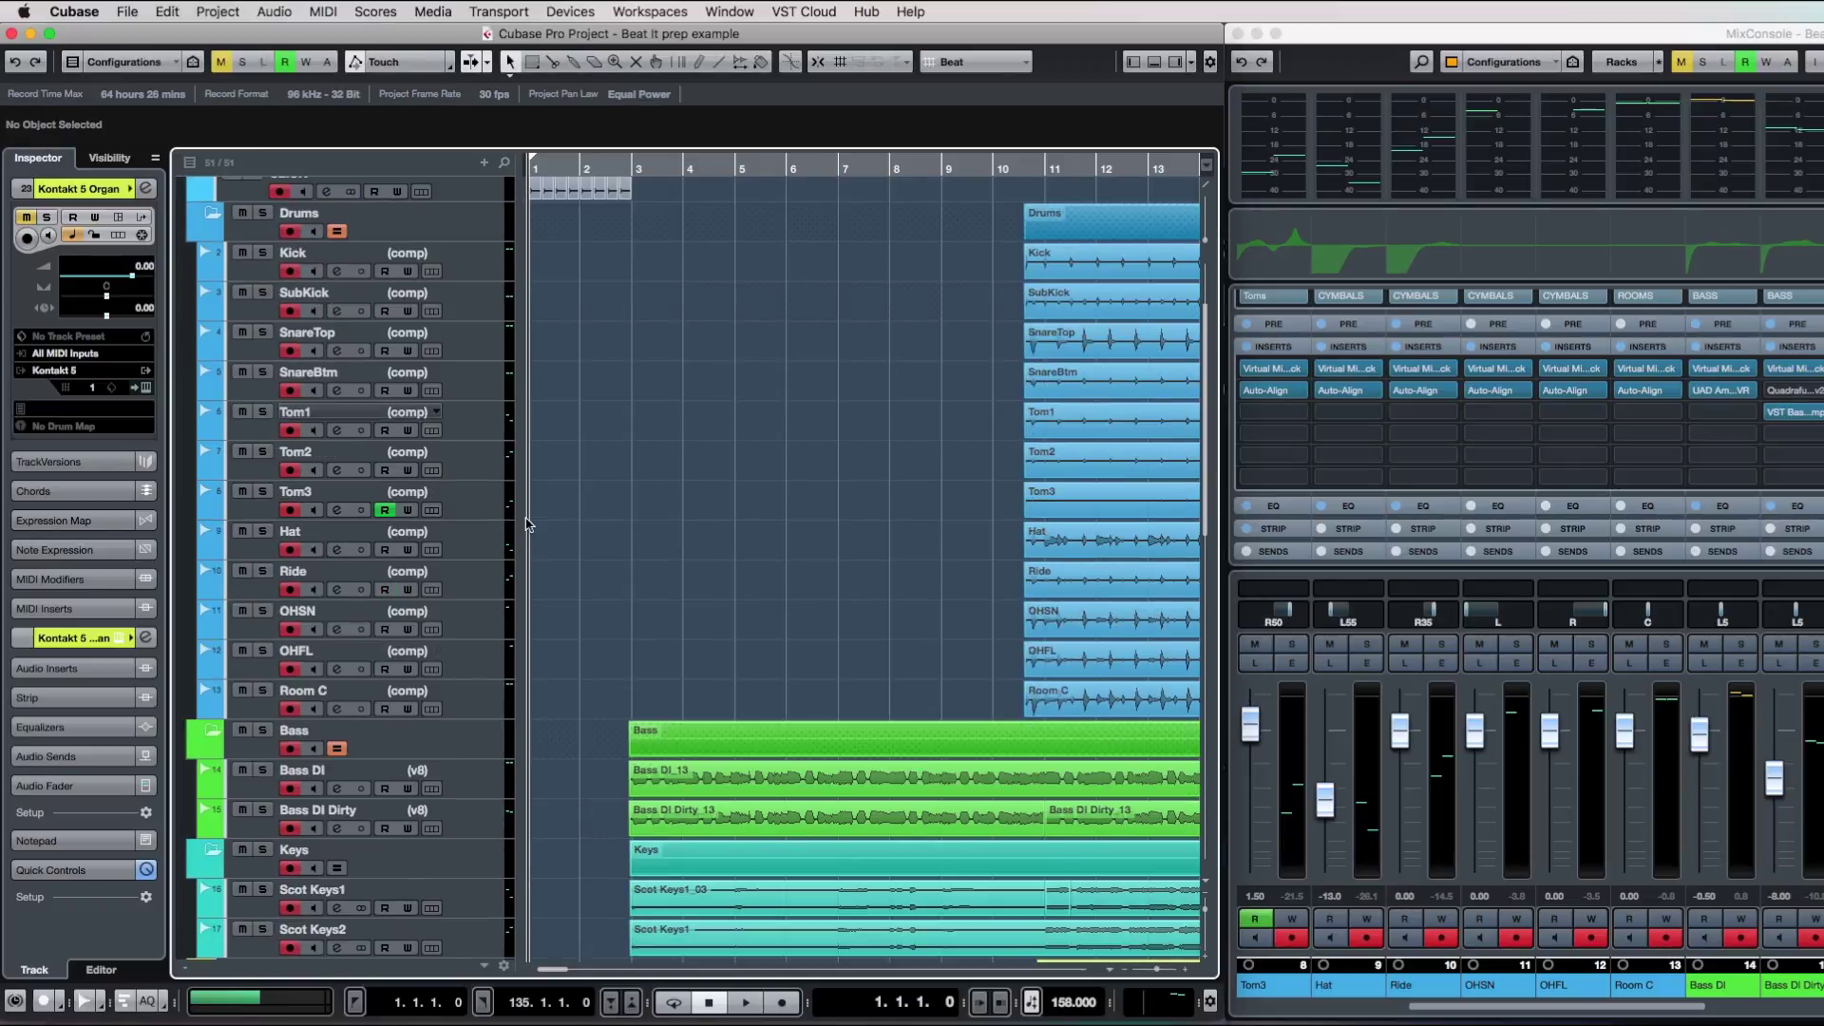
scroll(539, 532, down, 10)
scroll(551, 531, up, 10)
scroll(562, 530, up, 4)
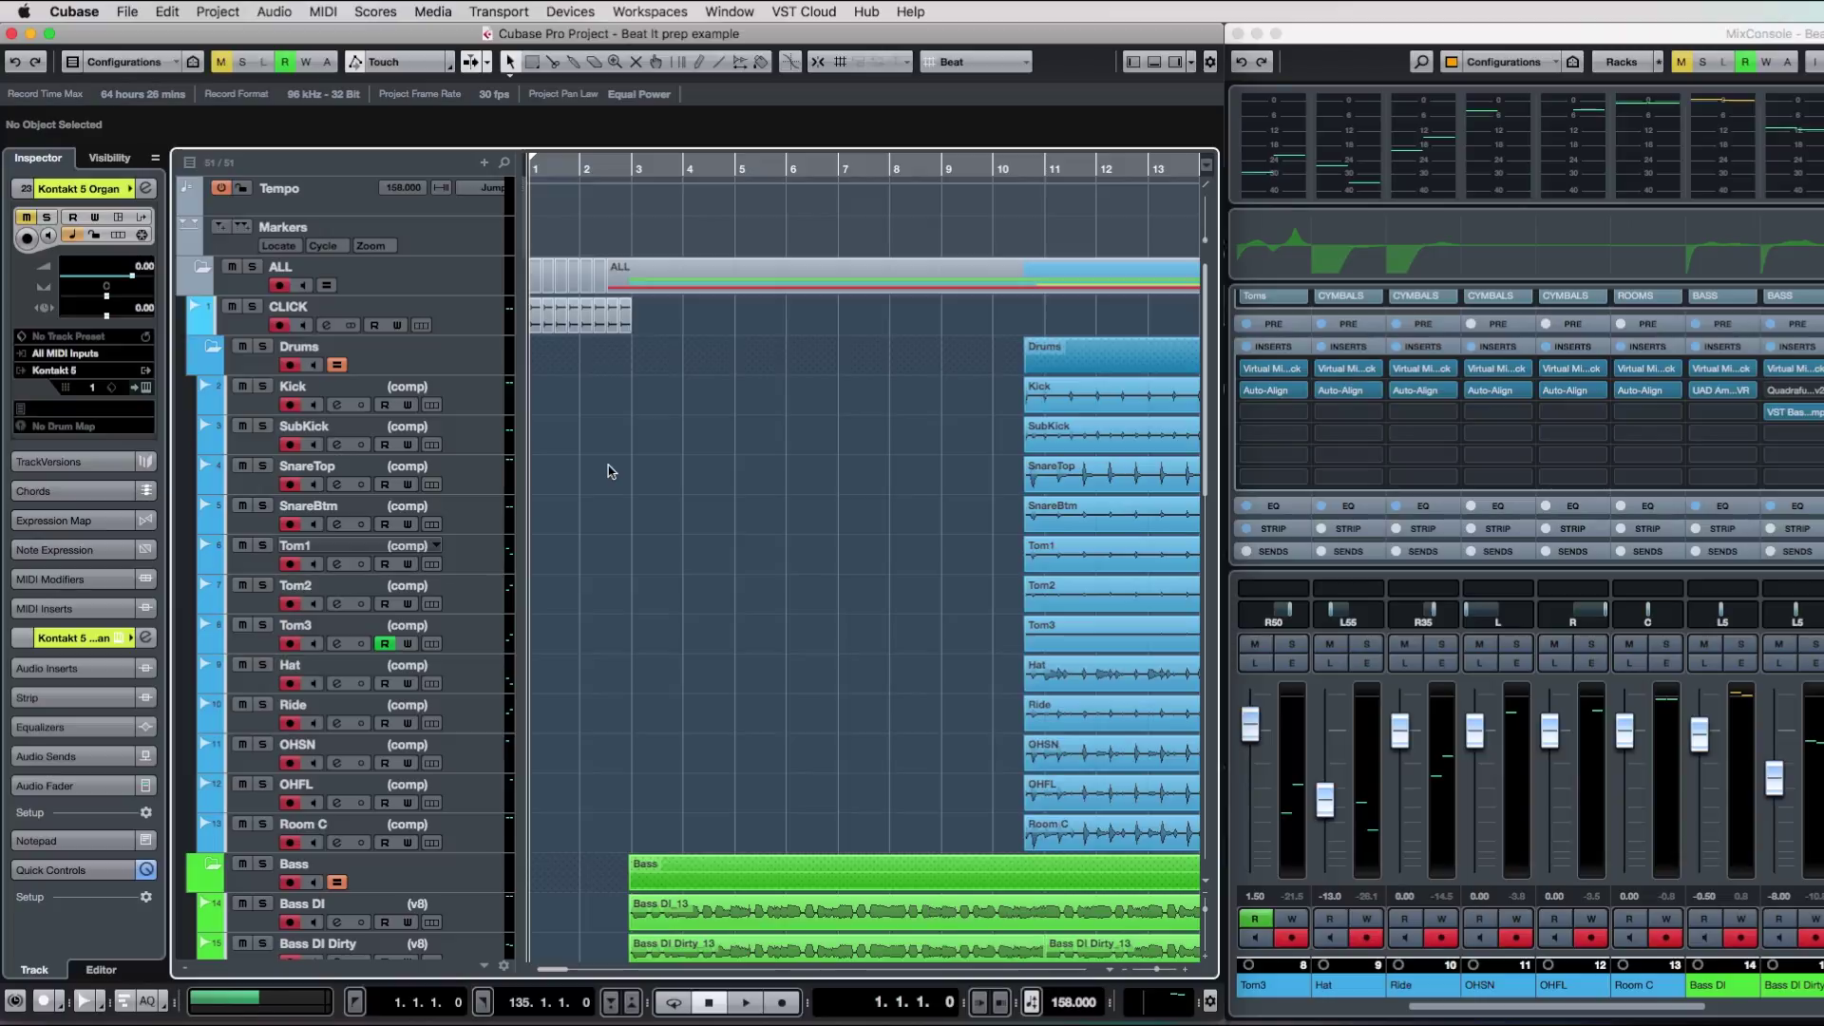
key(KP_Multiply)
key(space)
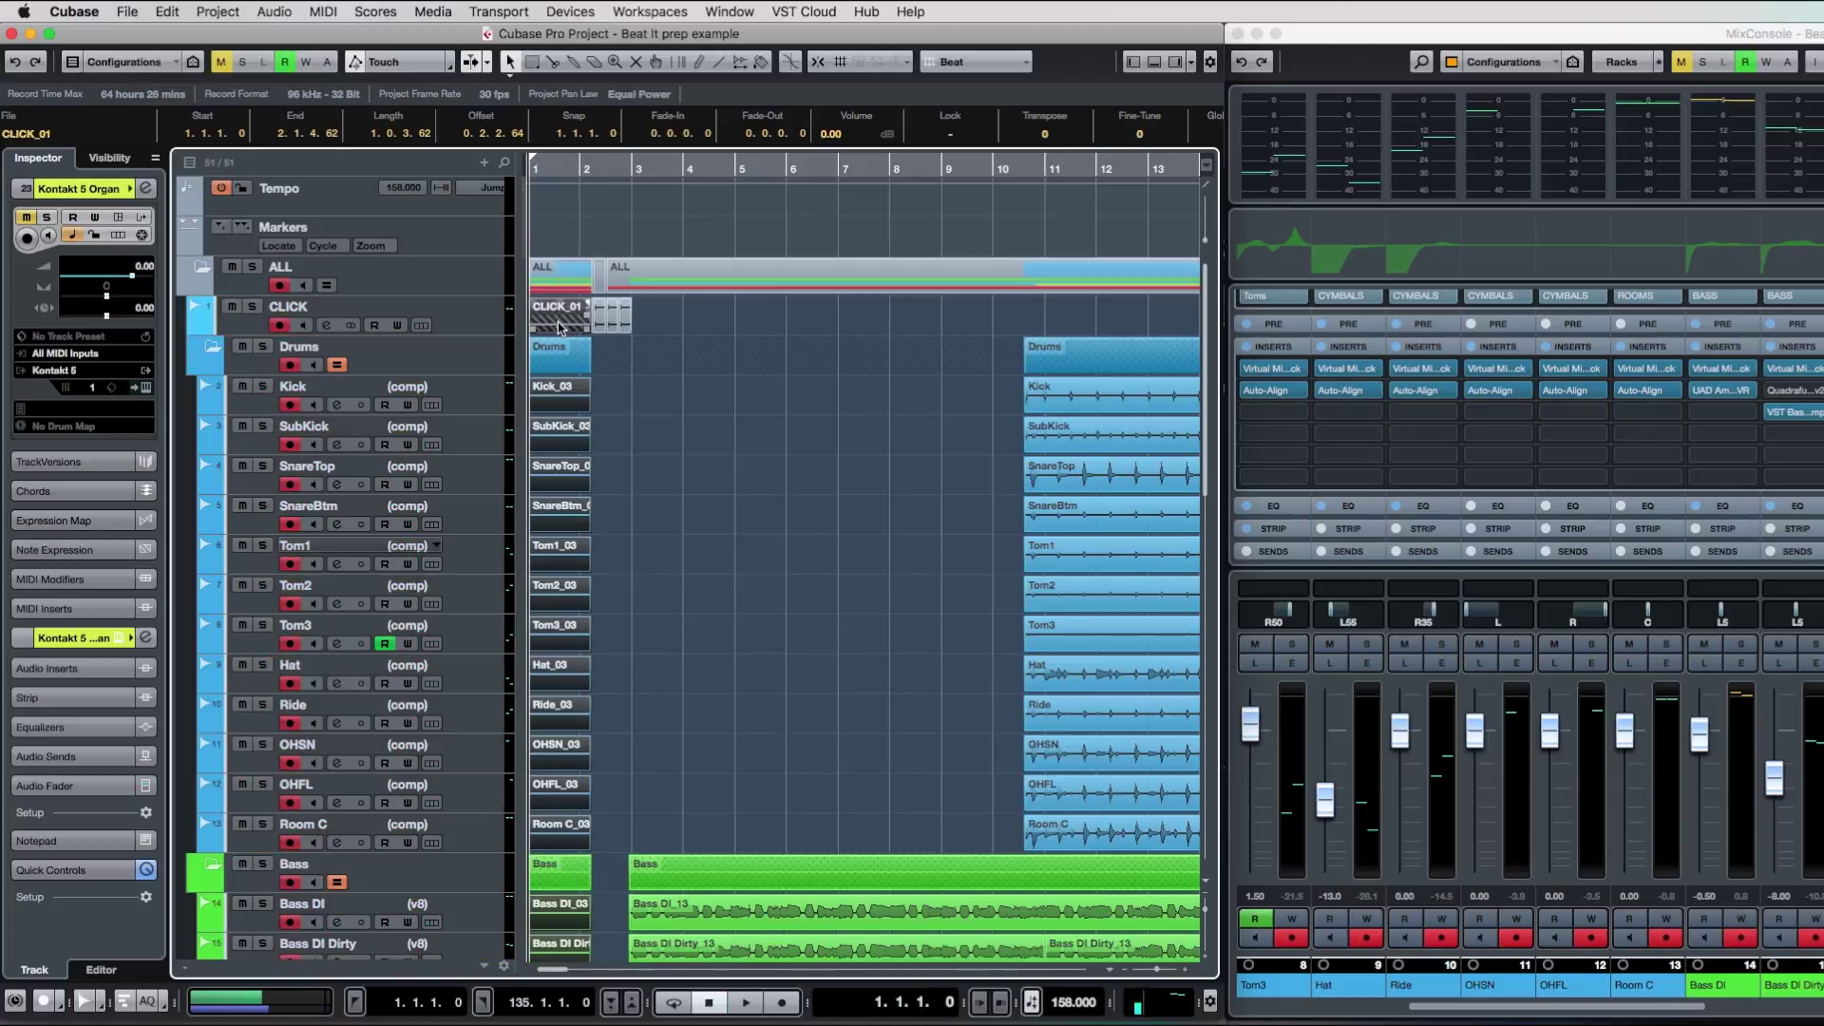
Delete the newly recorded event from the CLICK track and disarm all tracks for recording.
click(555, 317)
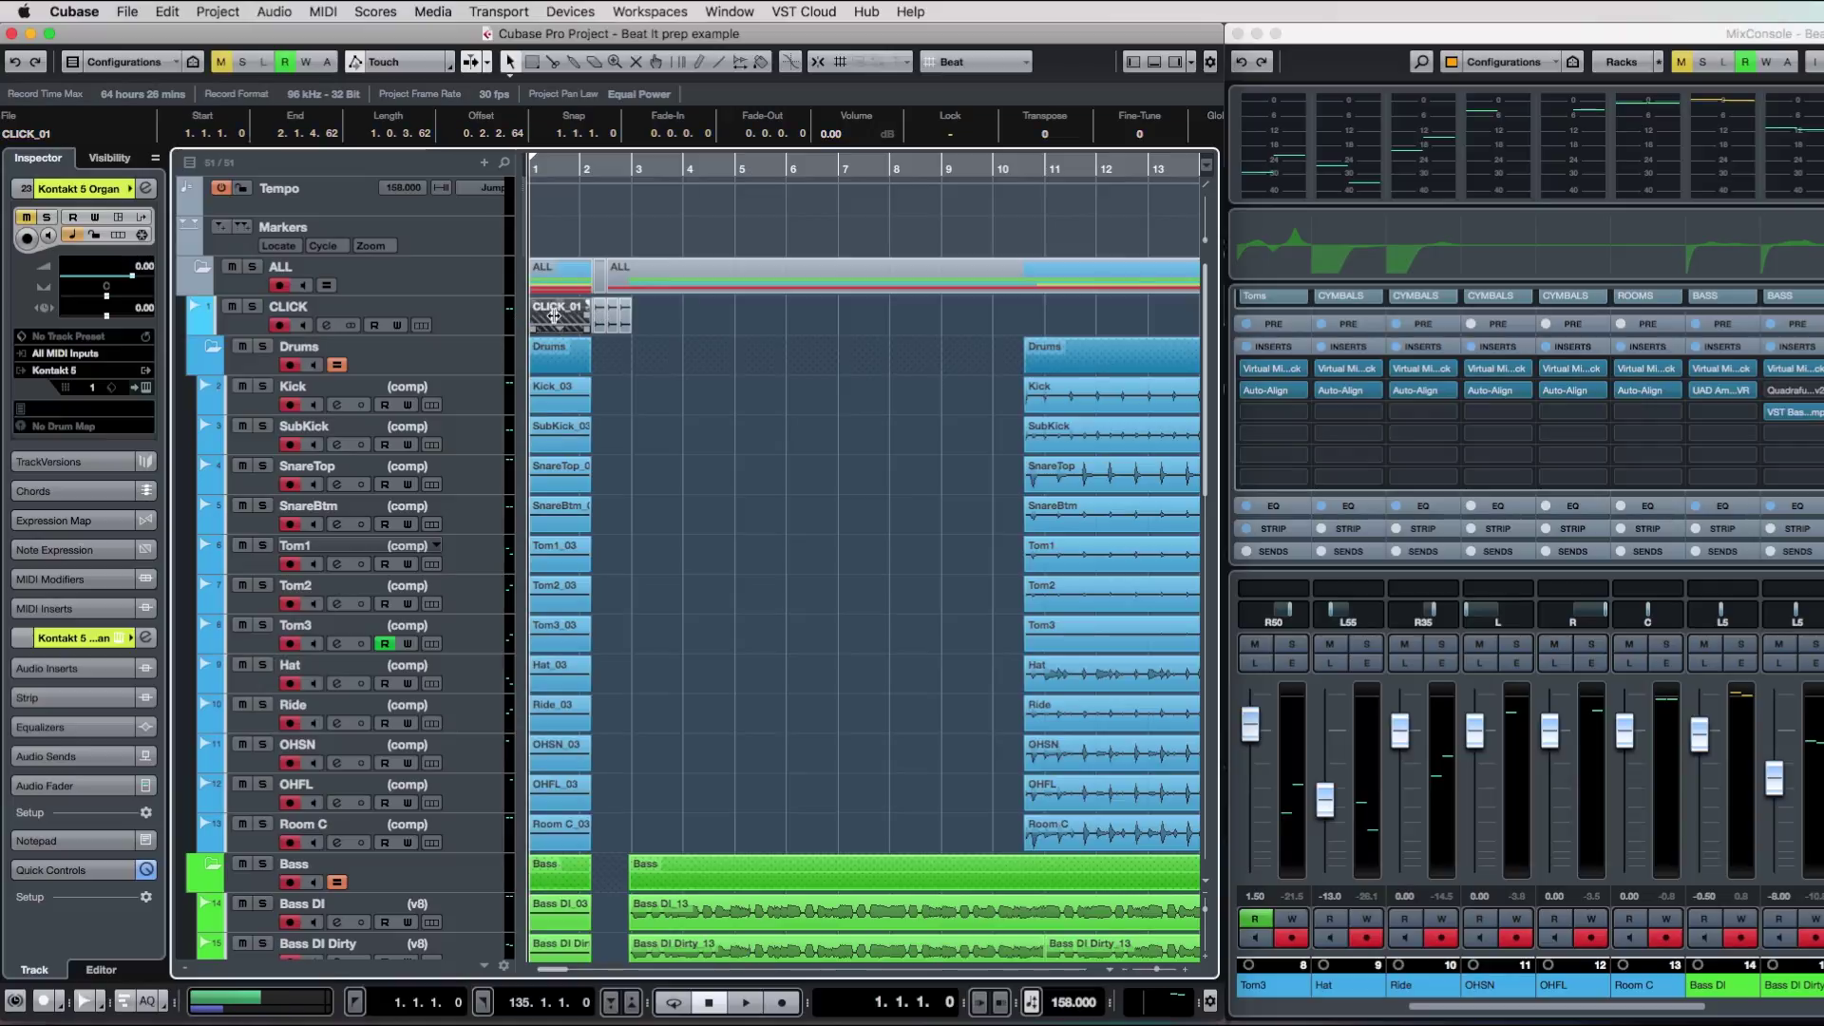
key(Delete)
click(284, 327)
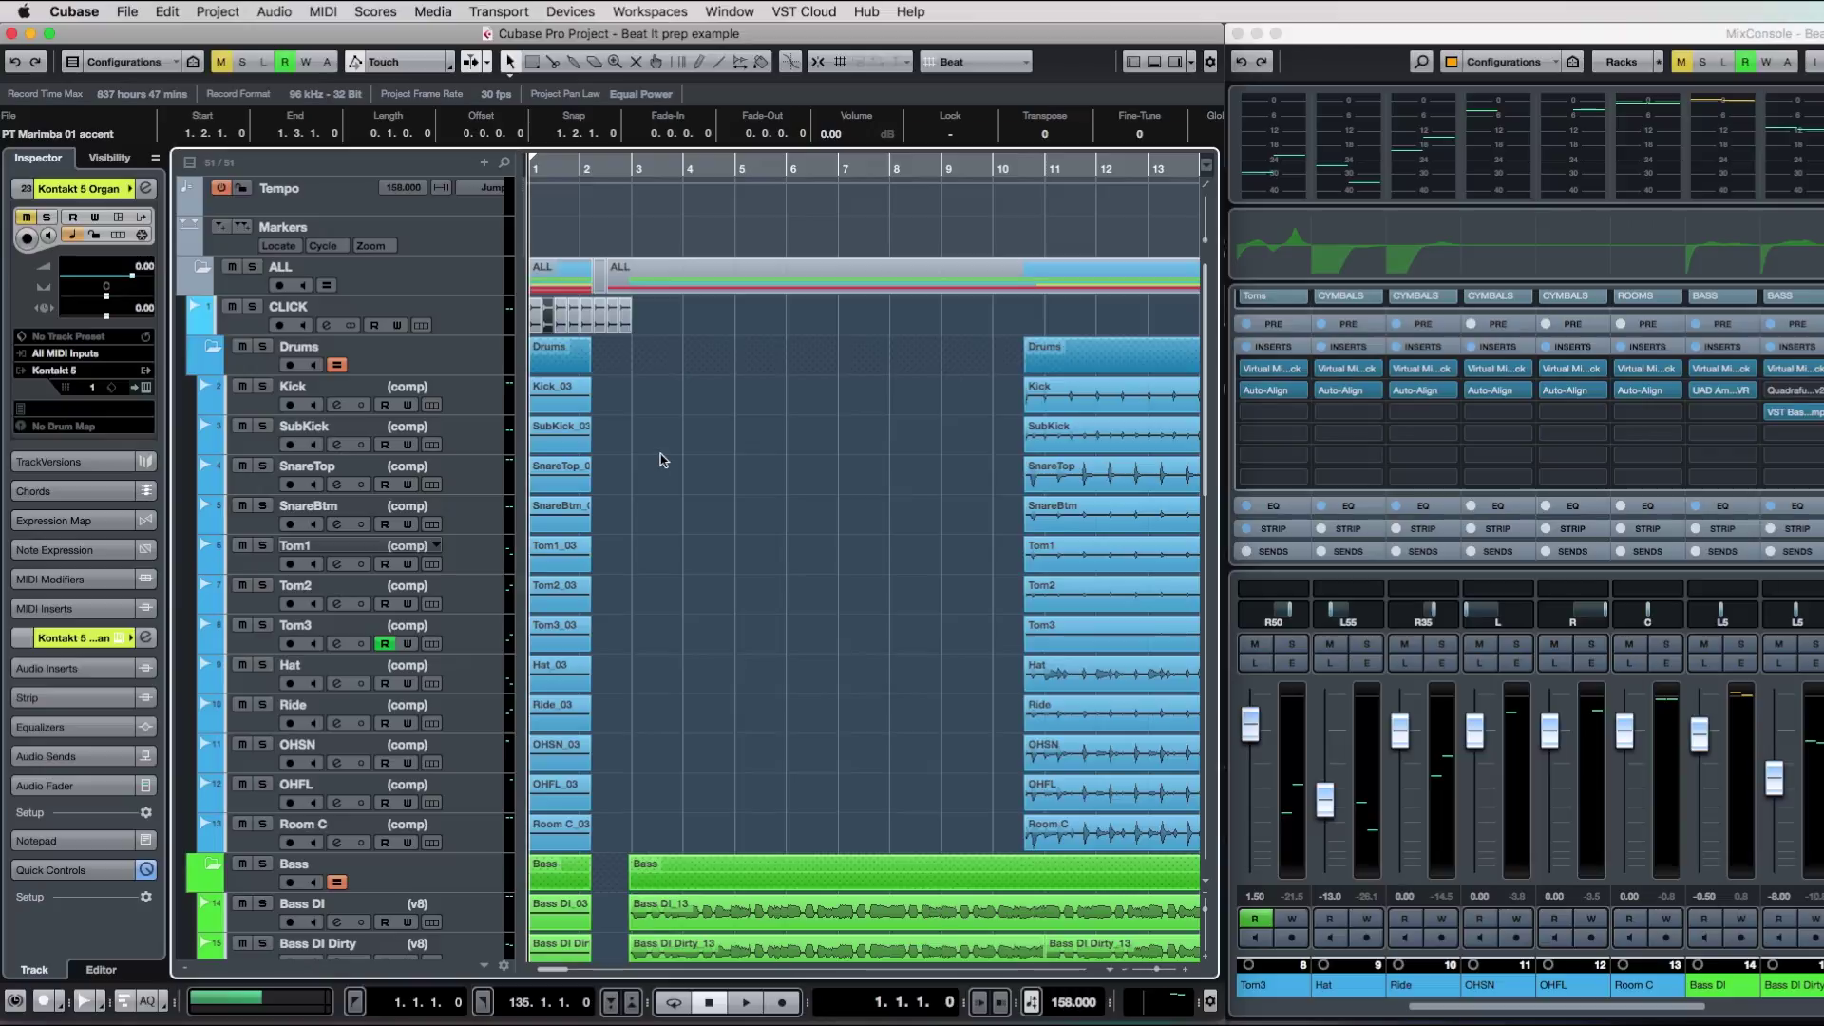
Examine the short takes at bar 1 and the song events that follow them across all tracks.
scroll(656, 454, down, 15)
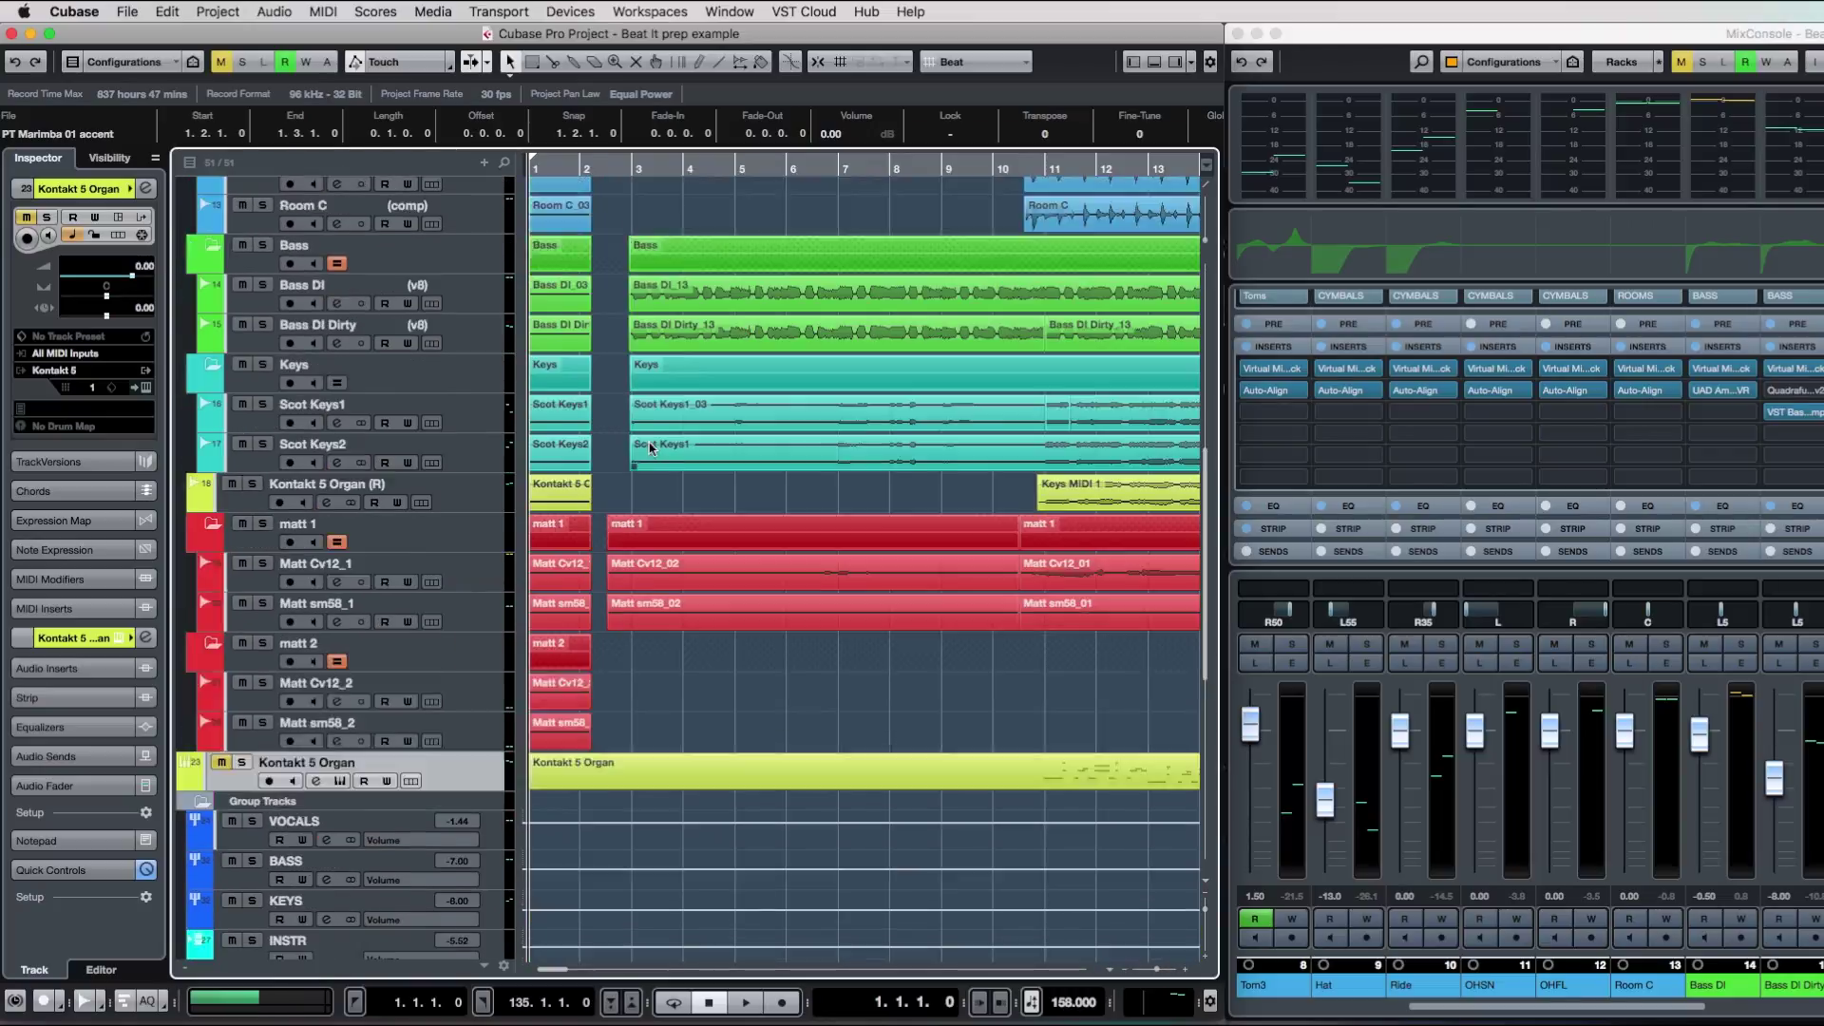
scroll(652, 448, up, 5)
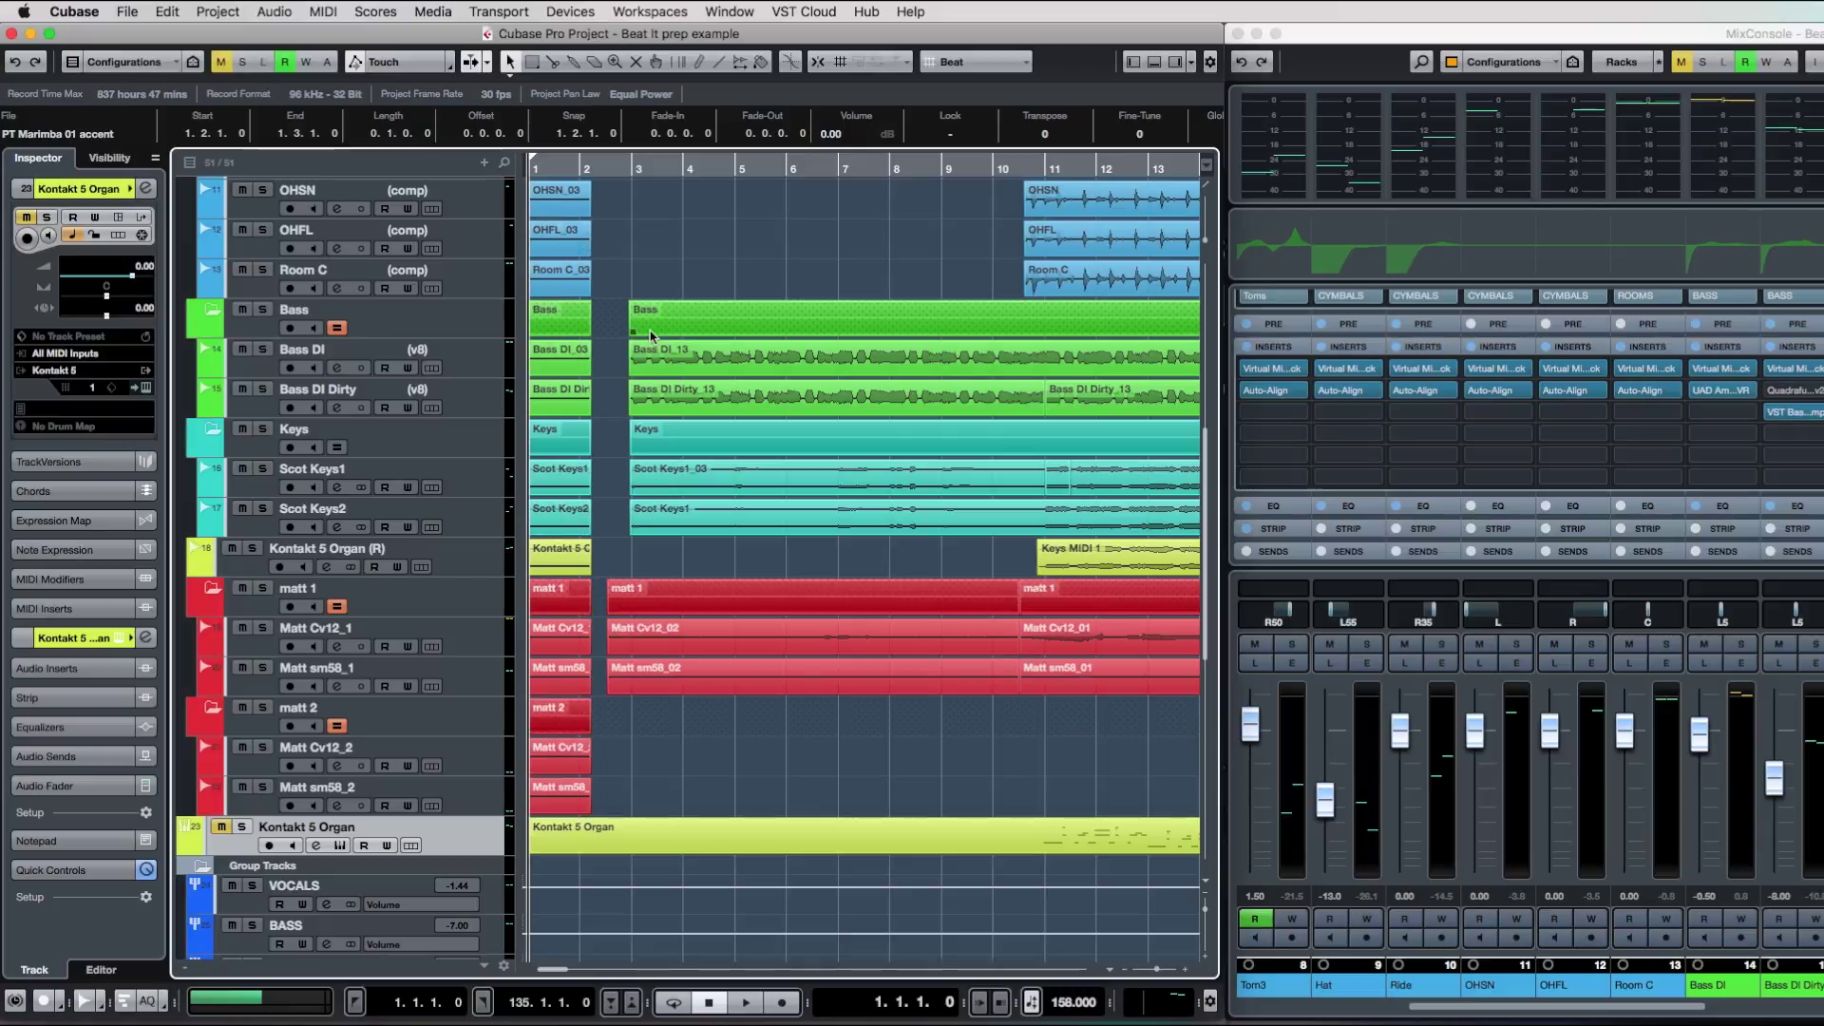
scroll(570, 331, up, 10)
scroll(572, 332, down, 12)
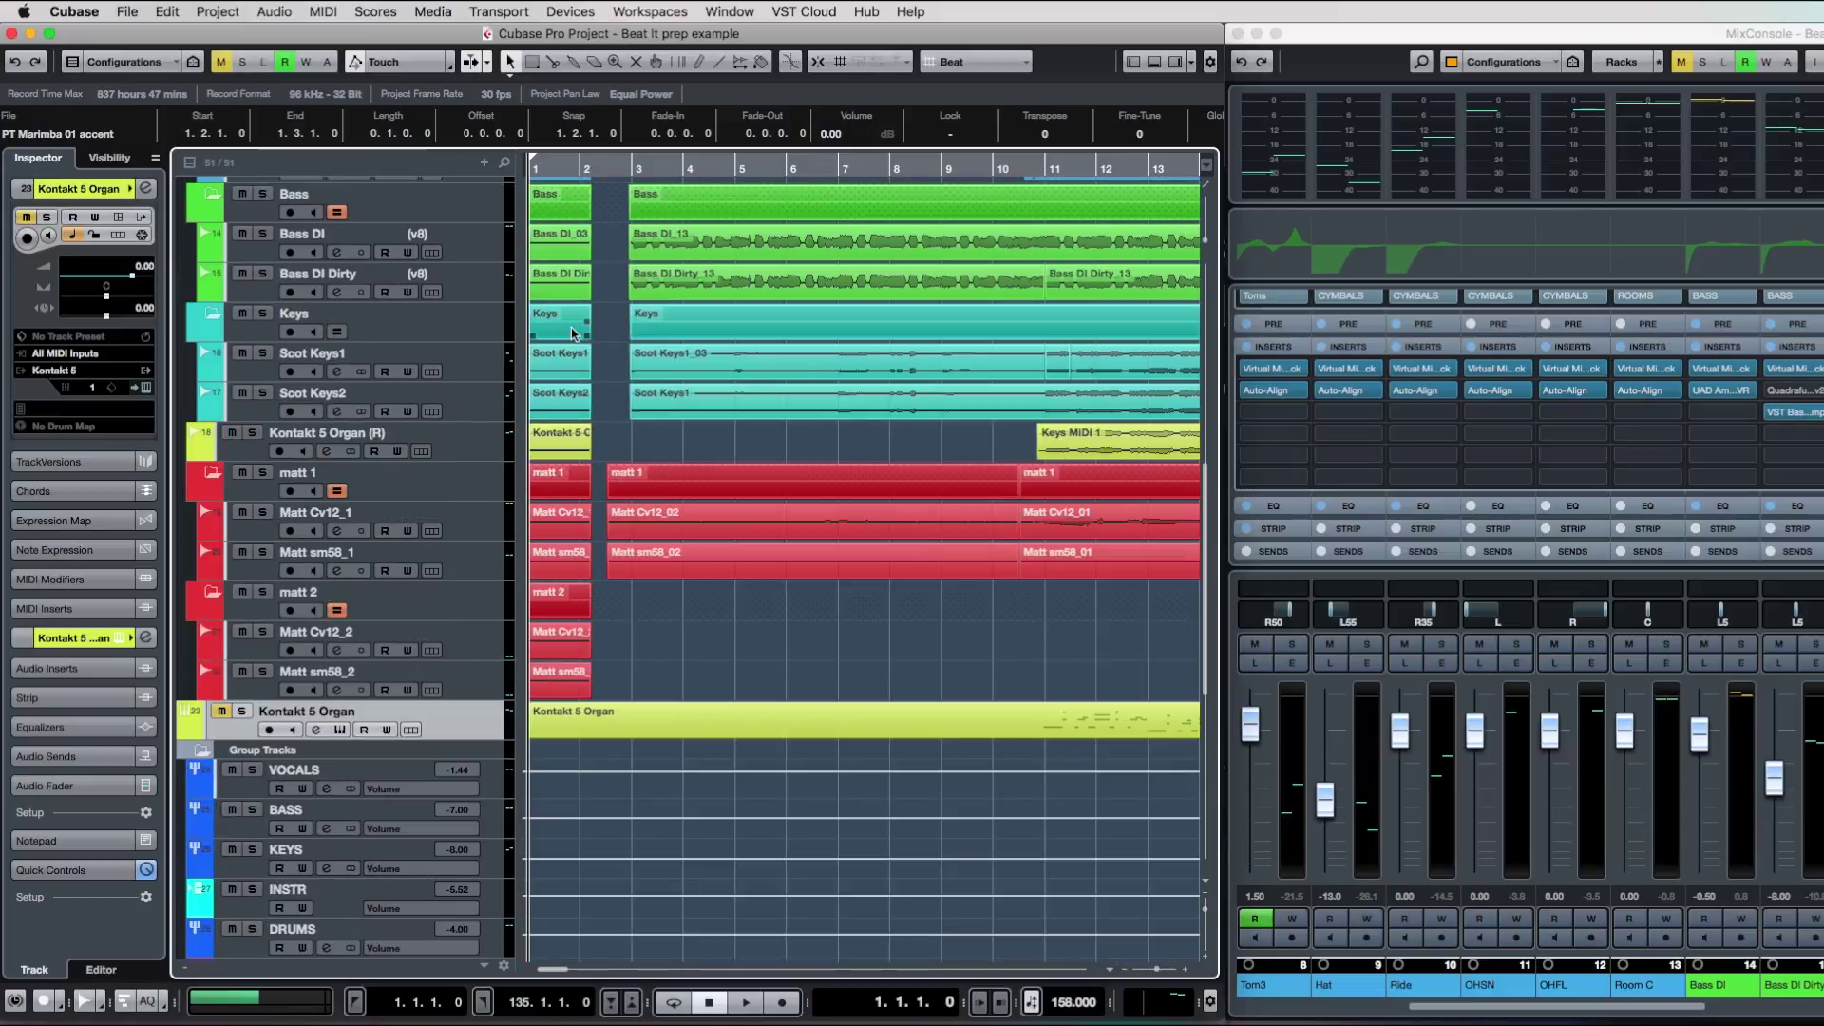
key(shift+f)
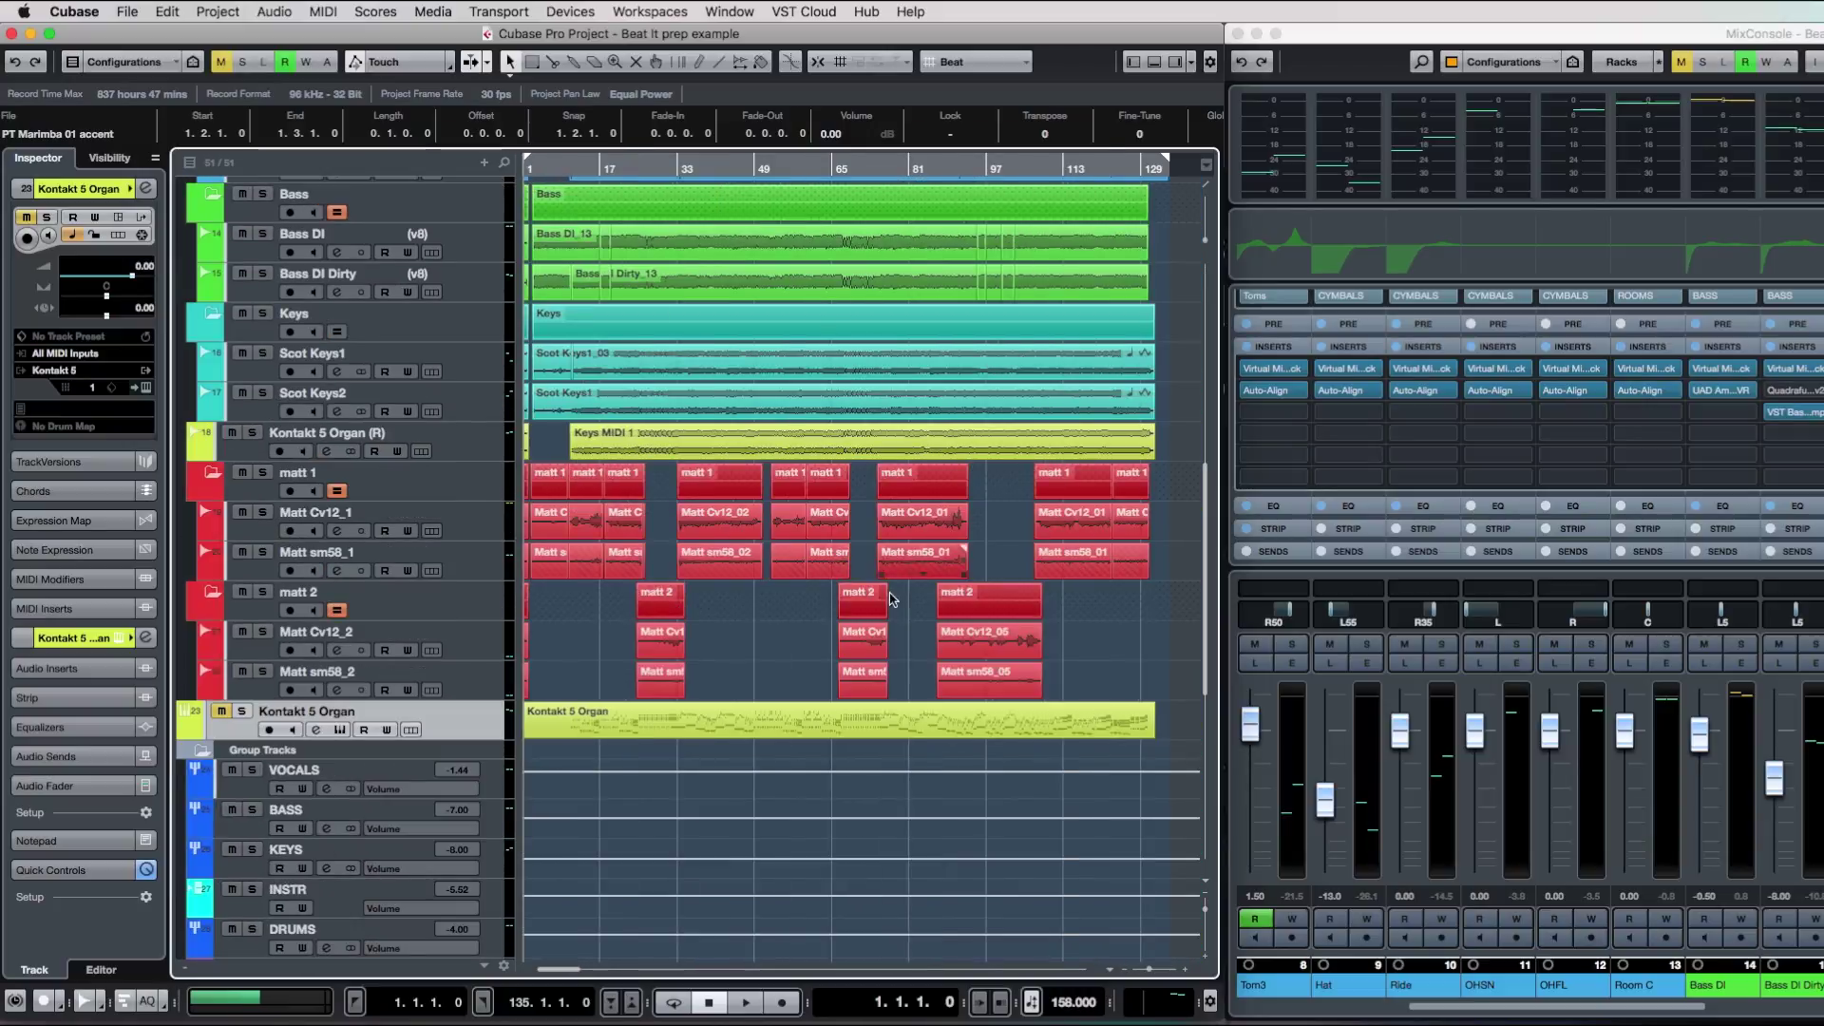
drag(1181, 675, 515, 358)
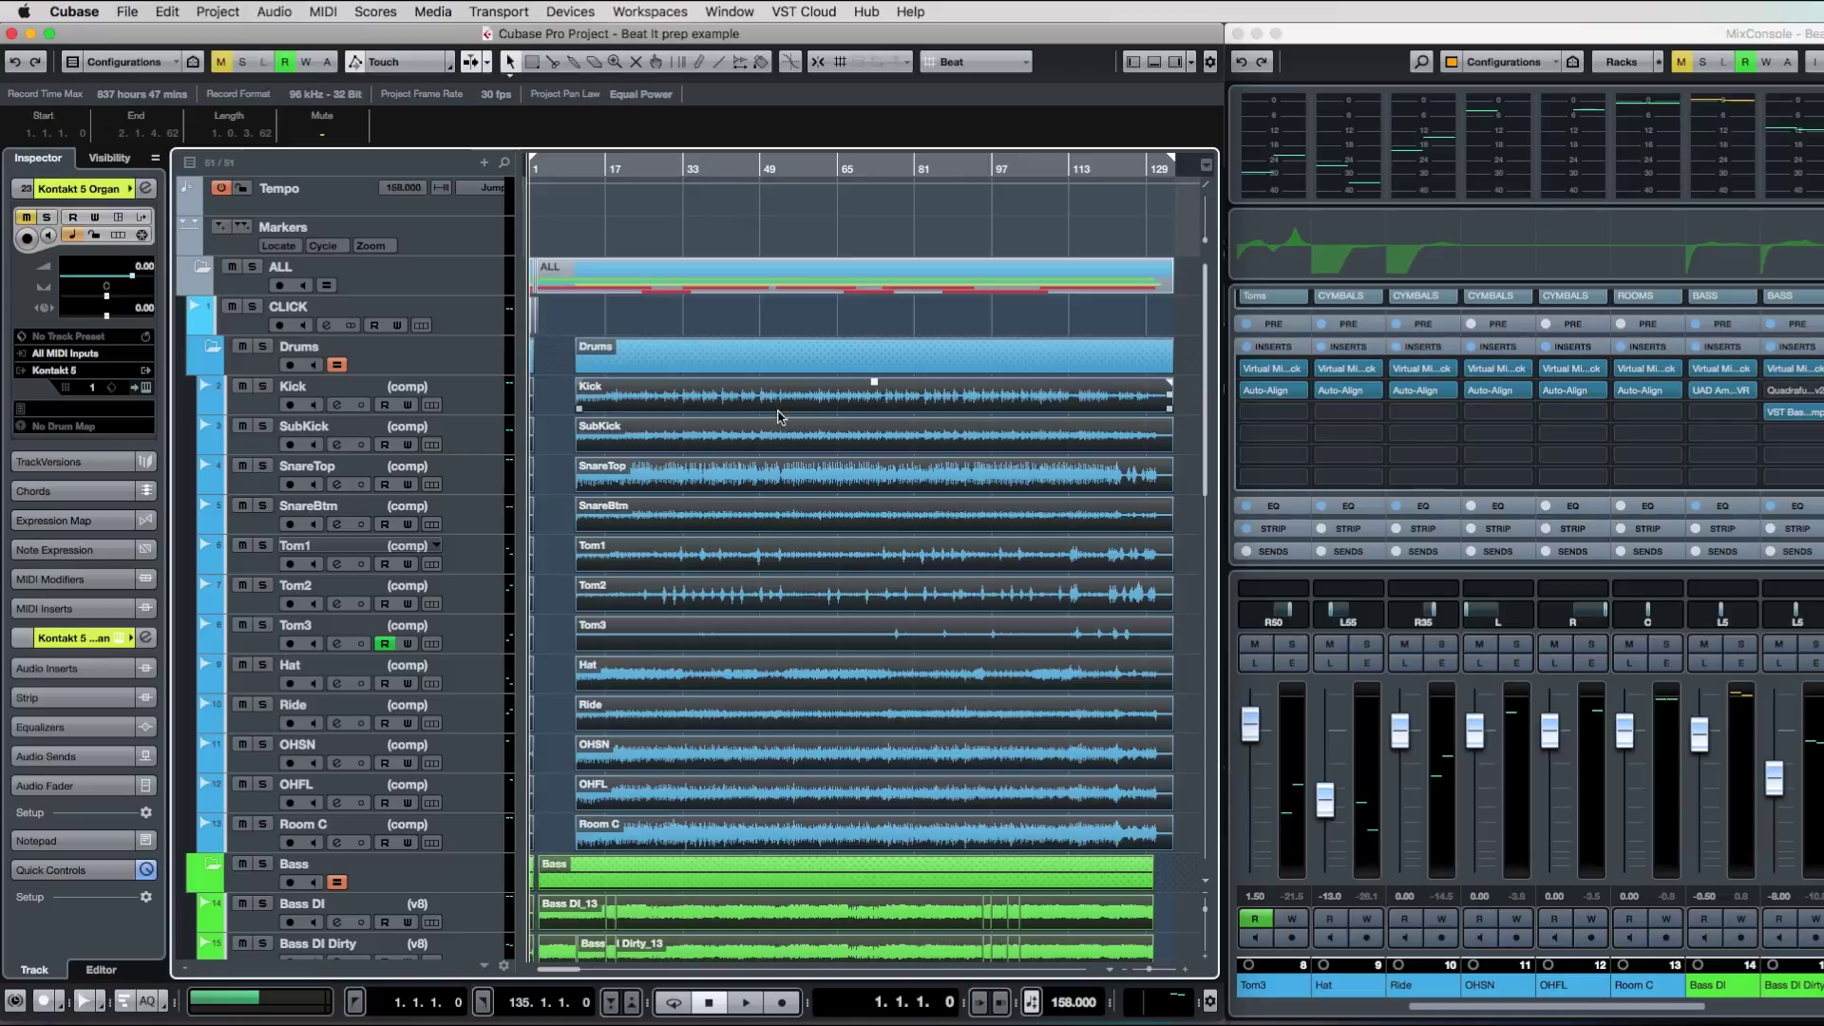
scroll(779, 426, down, 10)
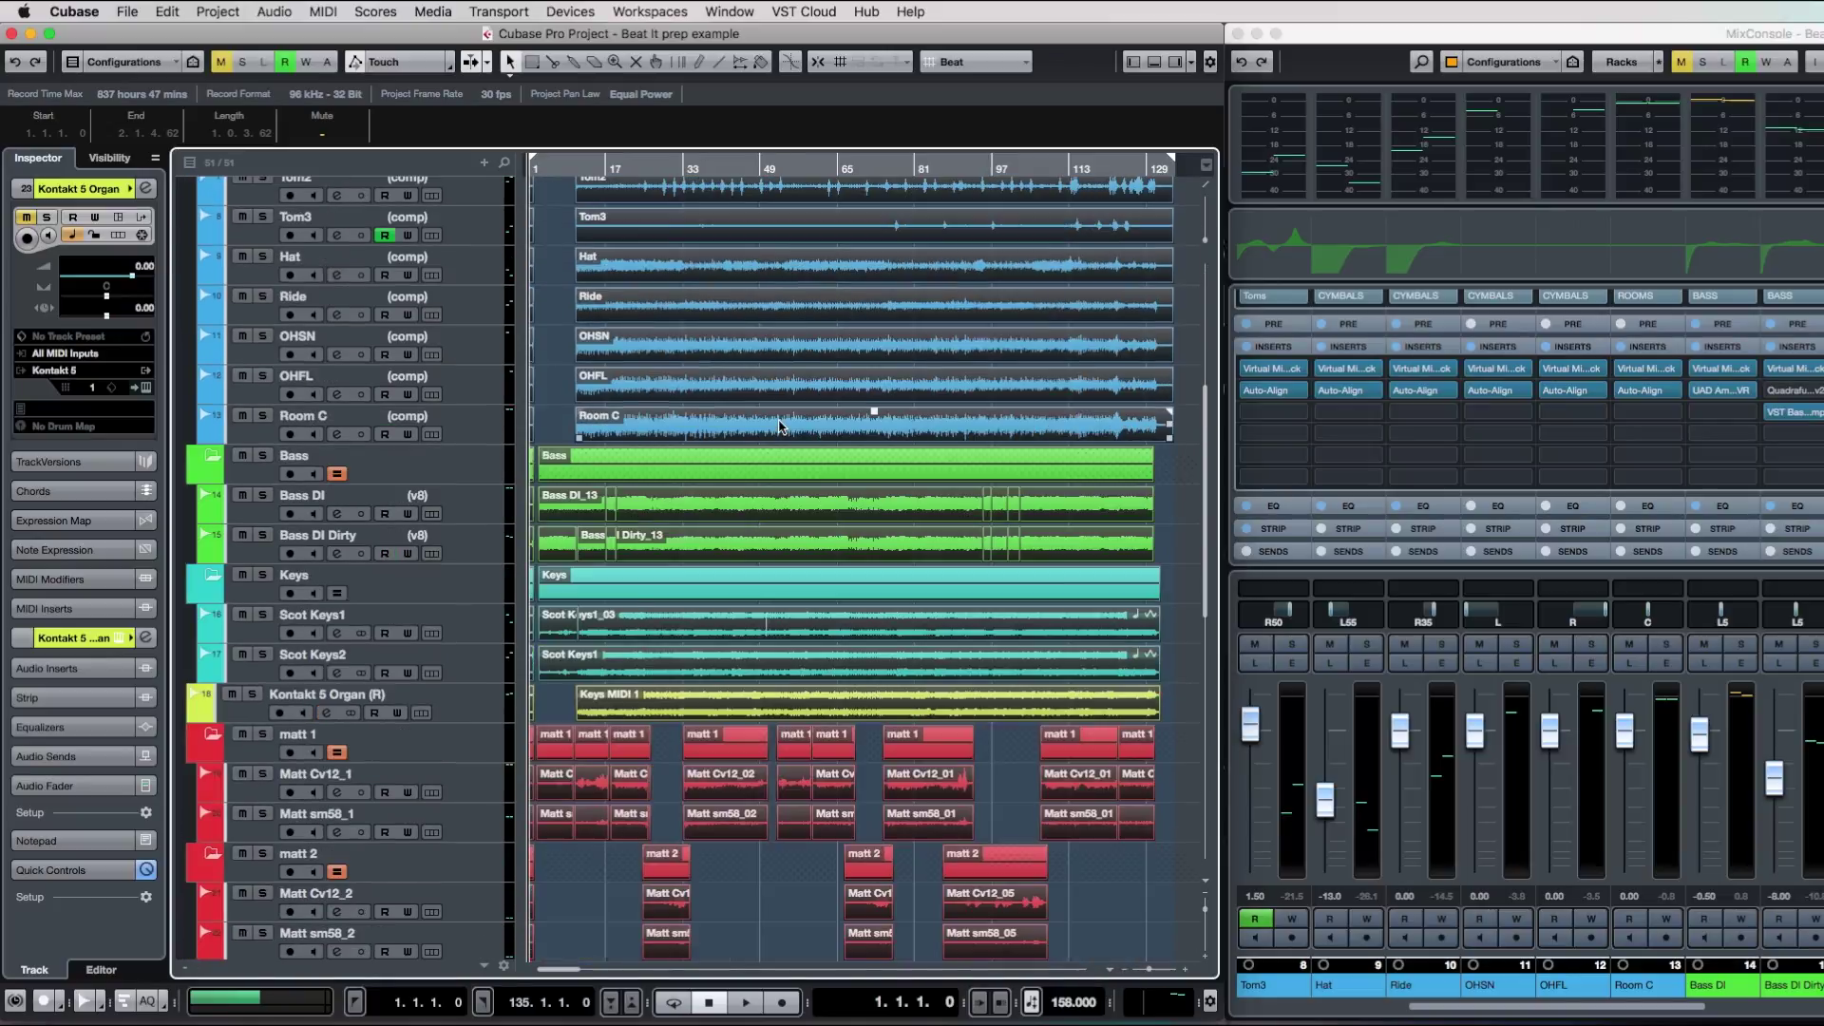
scroll(779, 425, down, 13)
scroll(780, 425, up, 20)
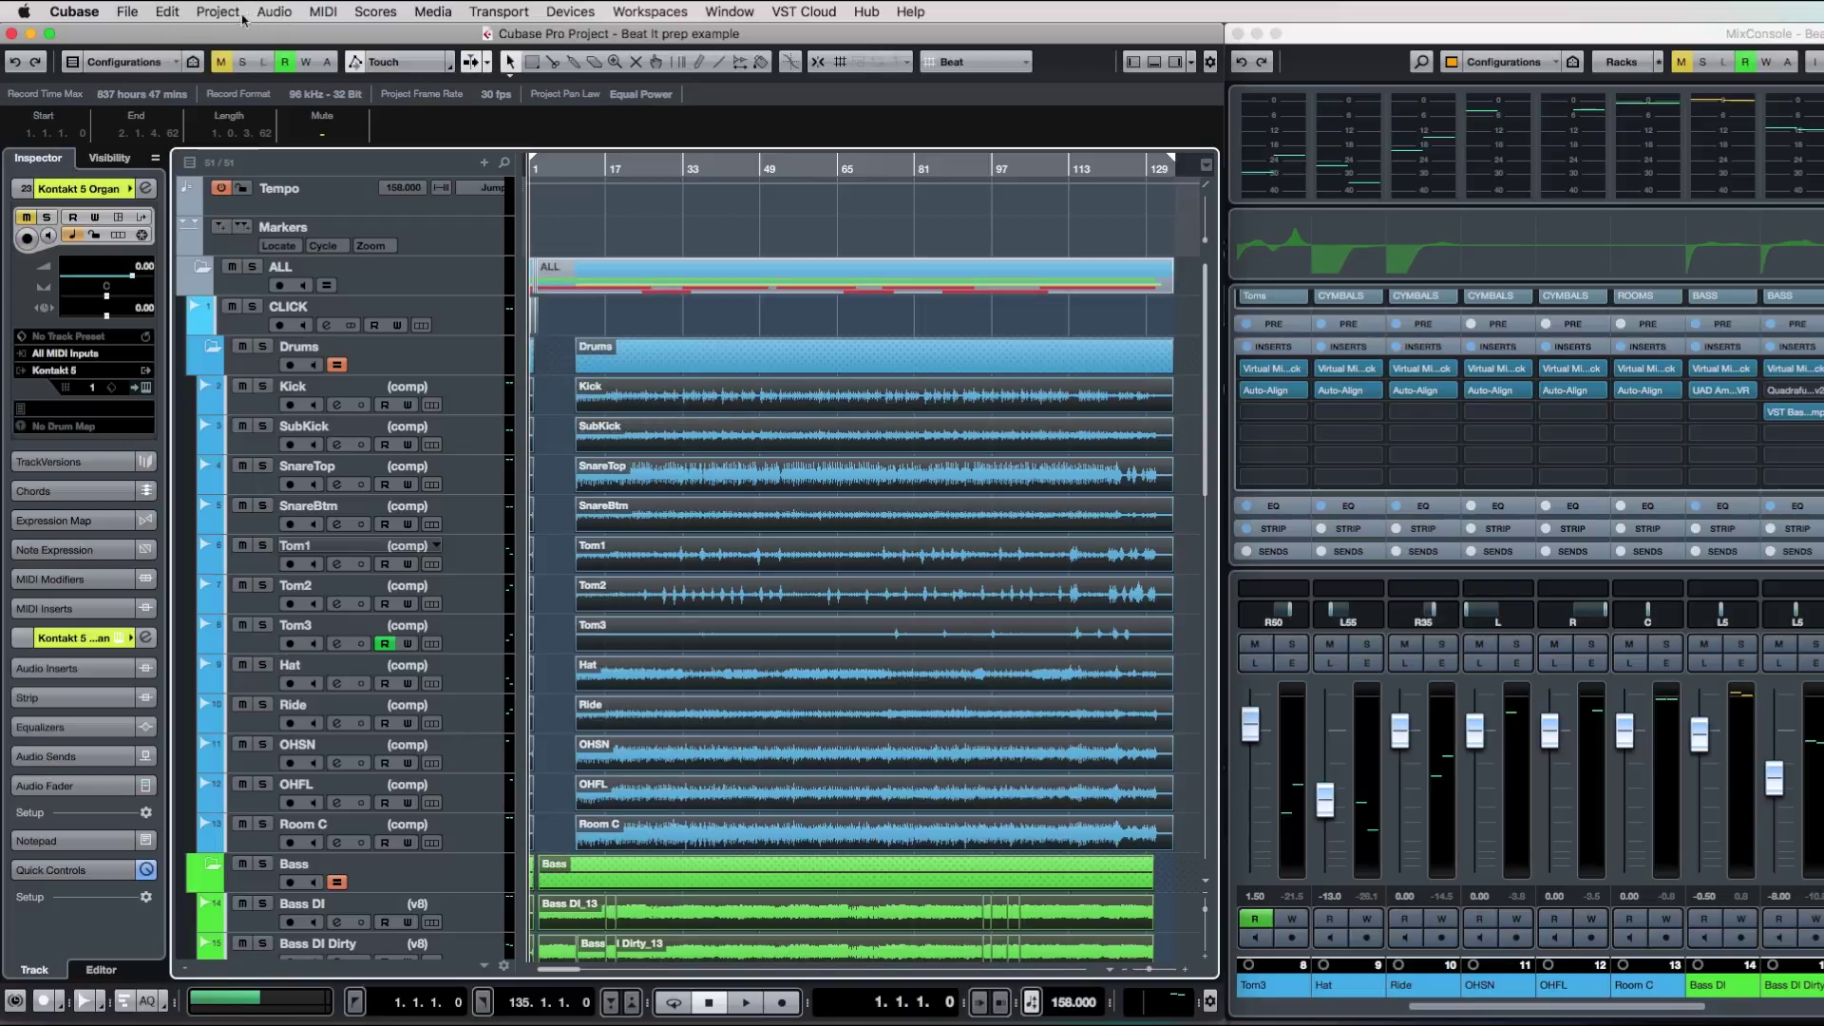
click(267, 13)
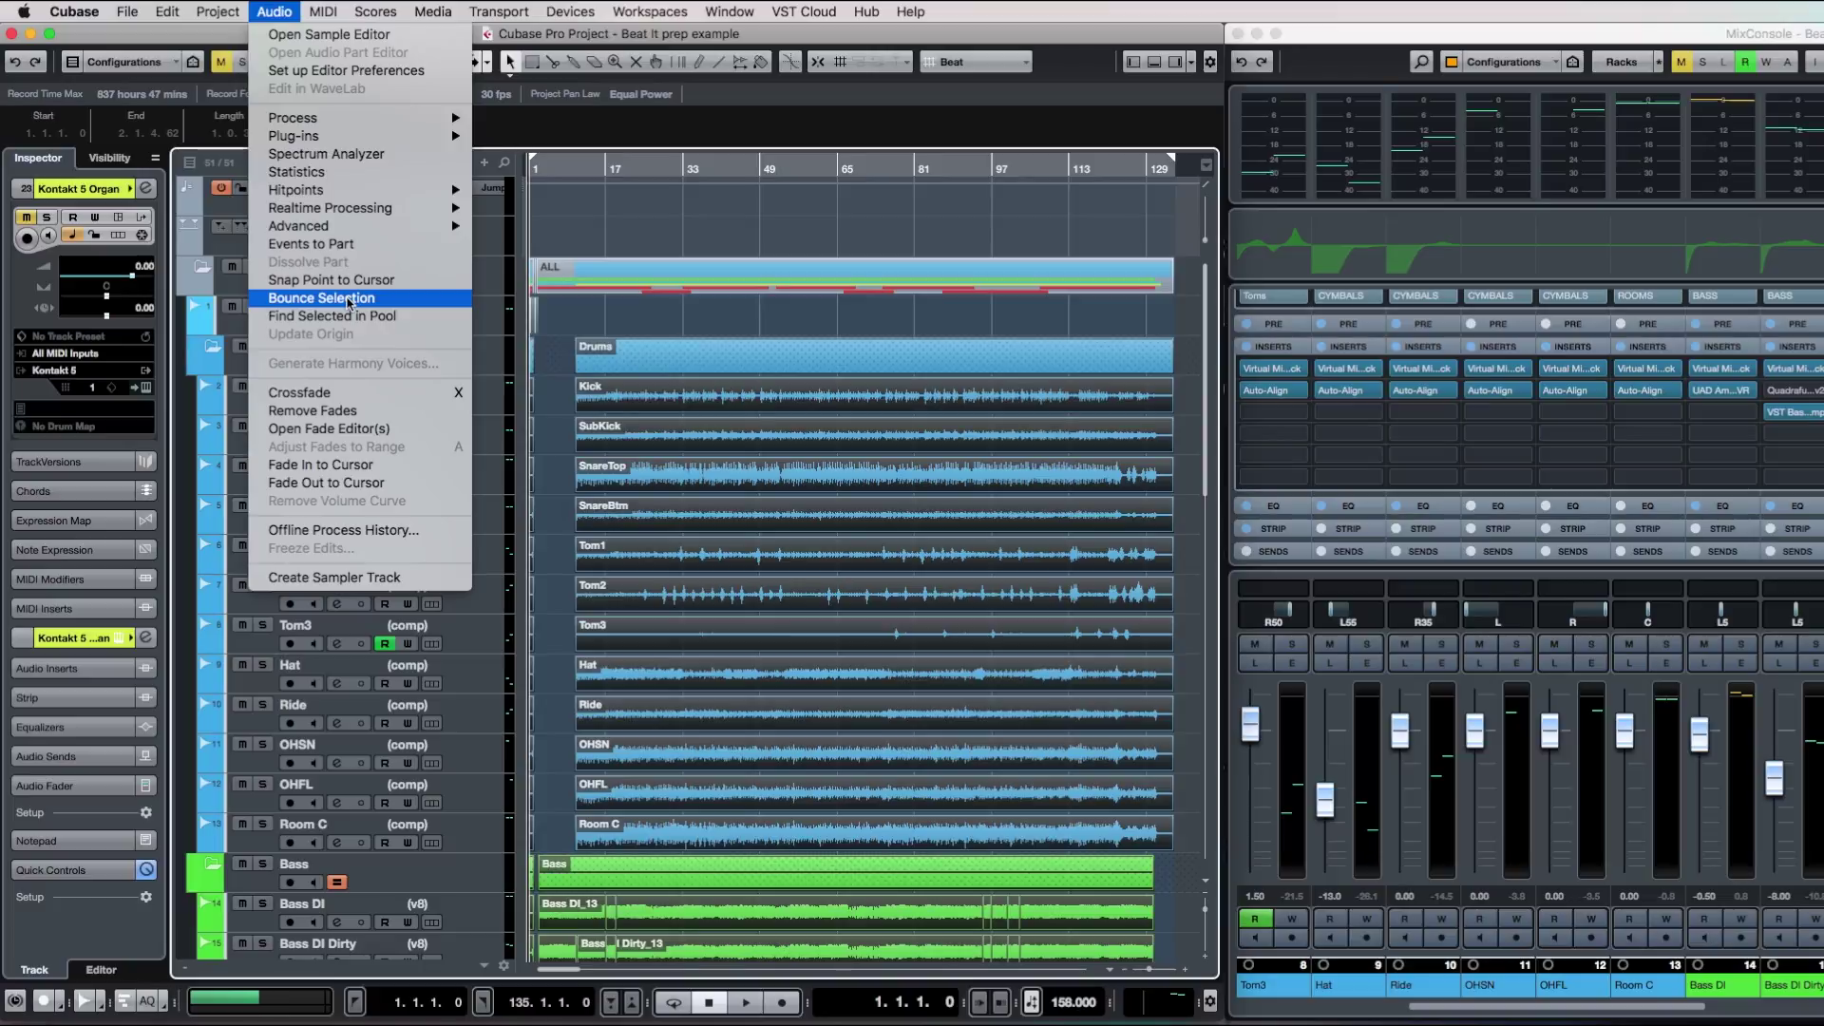
click(559, 420)
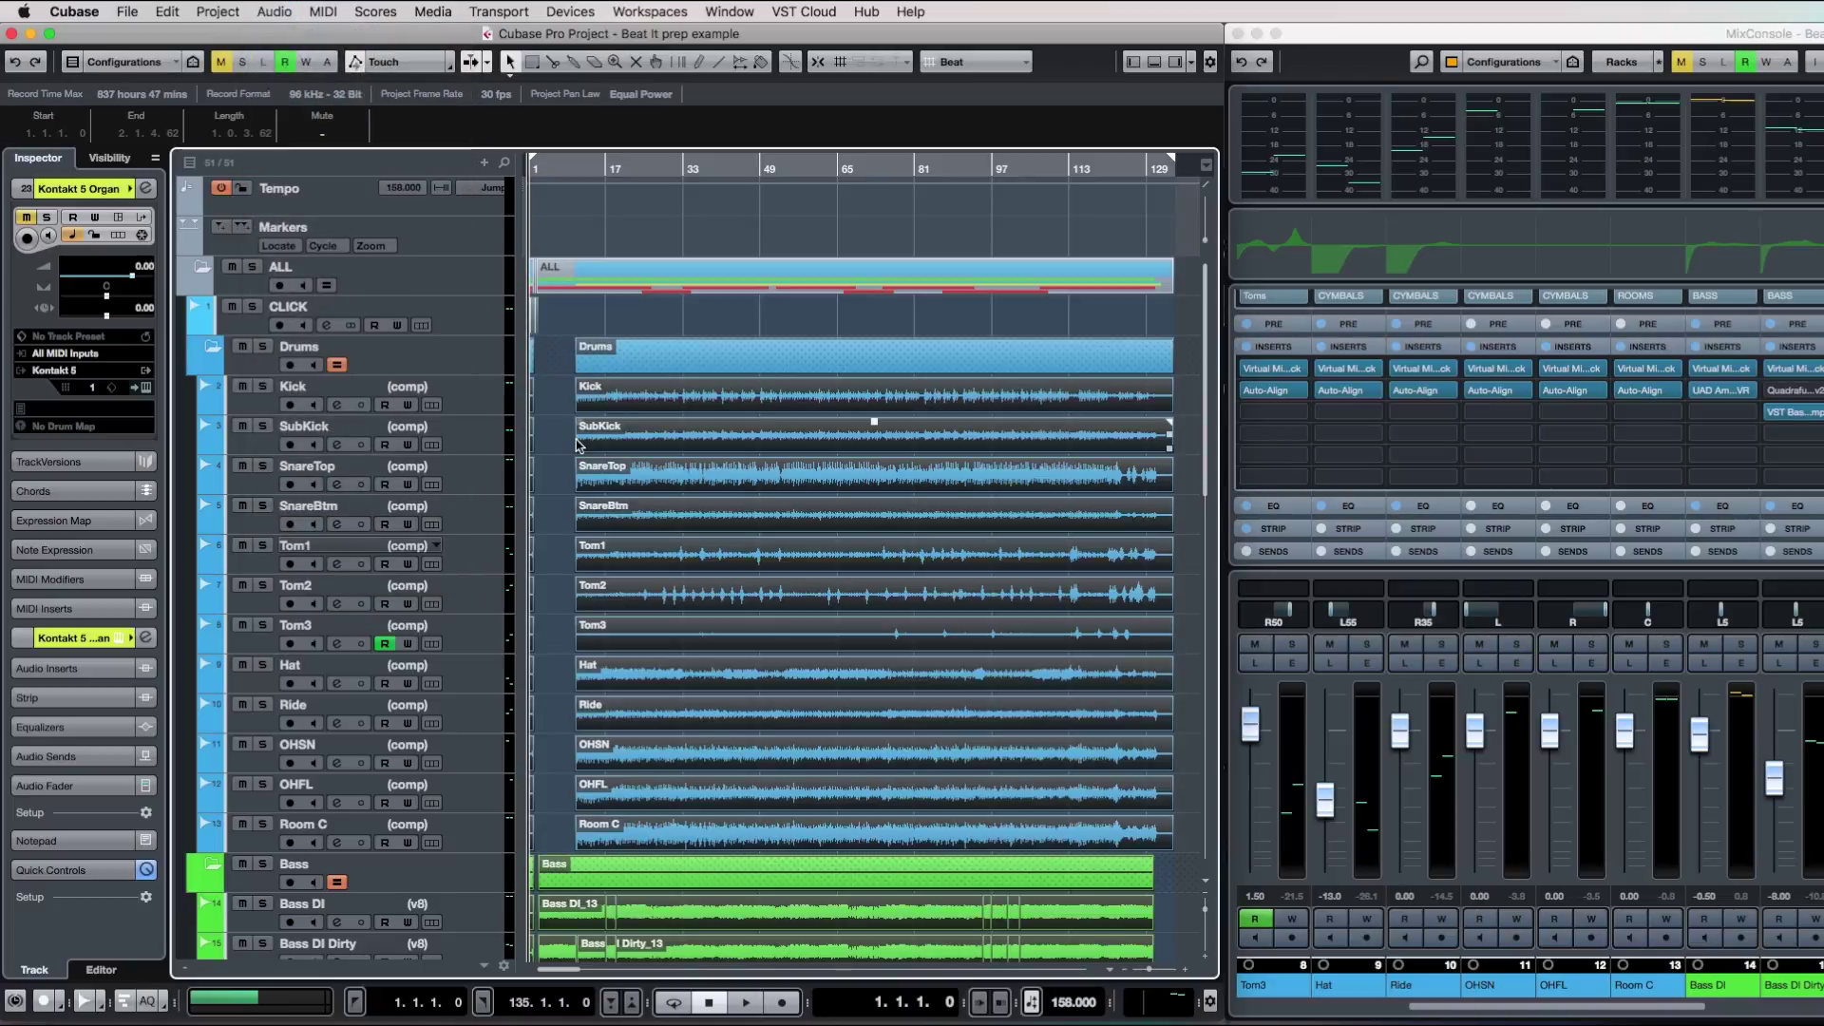
Examine the edited sections on the Bass DI and Bass DI Dirty tracks, picking out the pieces that start at bar 17.
scroll(575, 442, down, 3)
scroll(576, 440, down, 1)
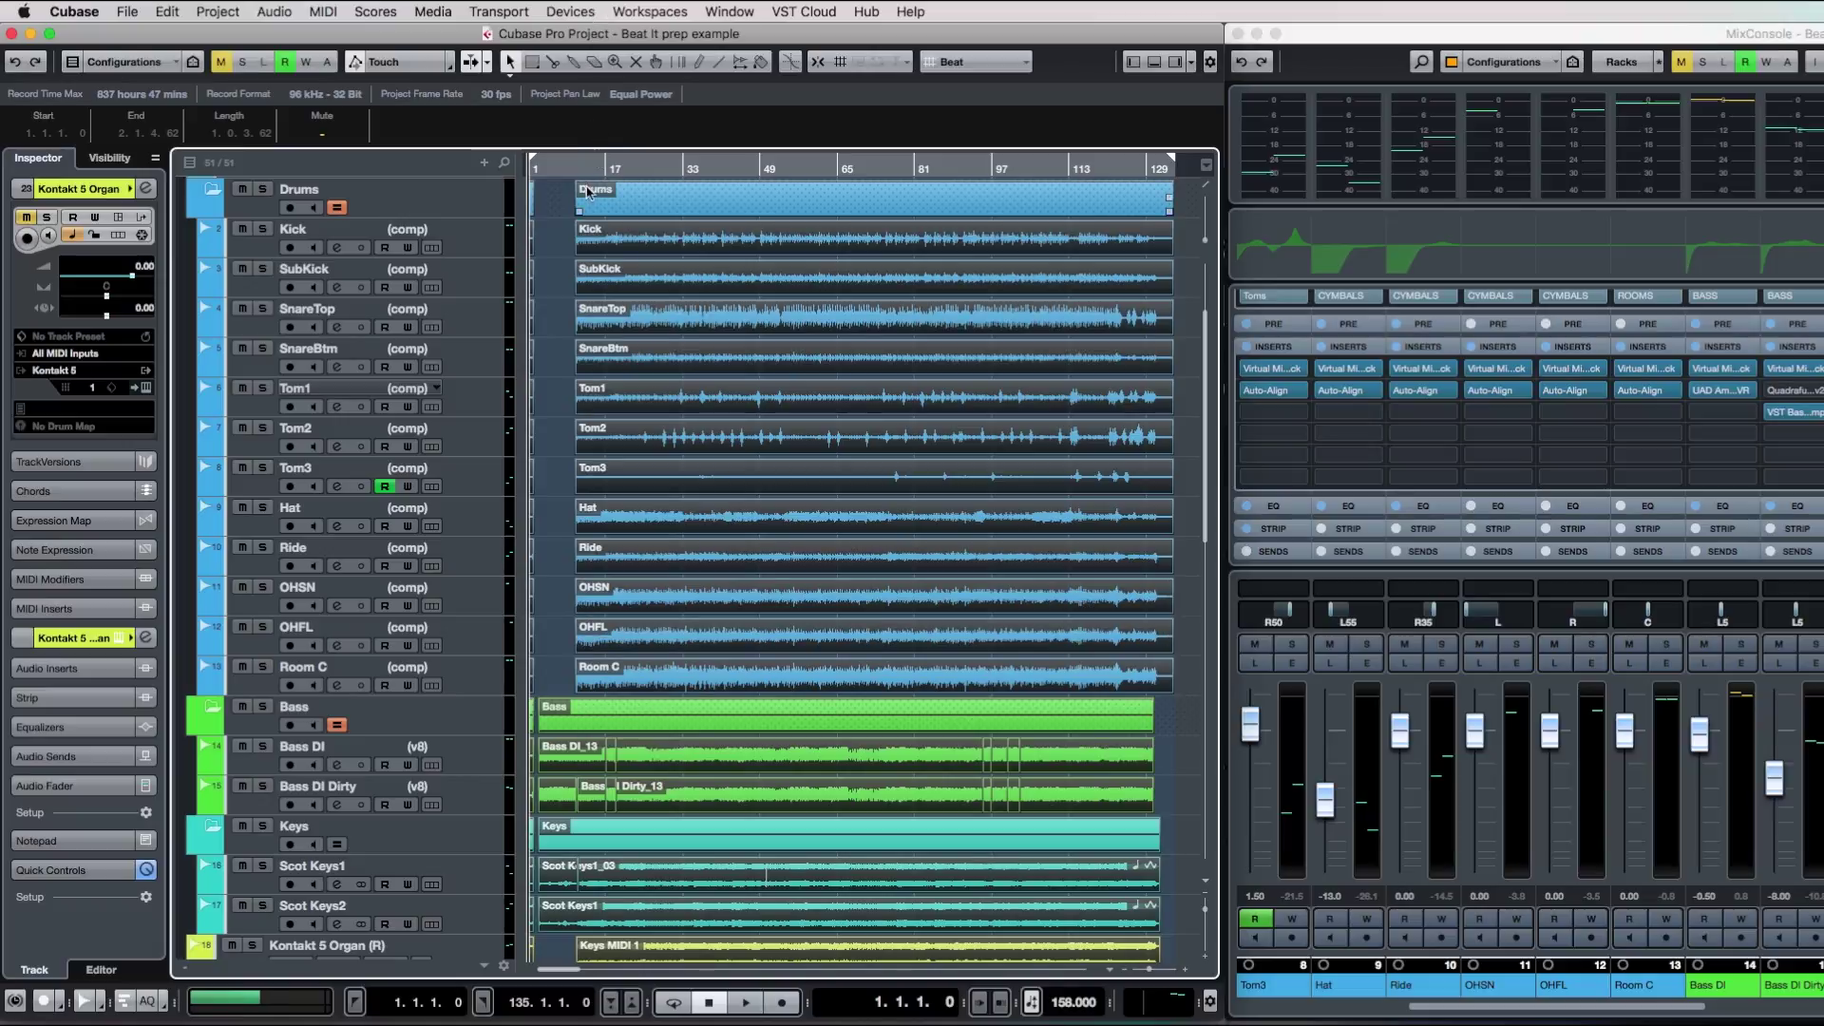
drag(579, 171, 578, 257)
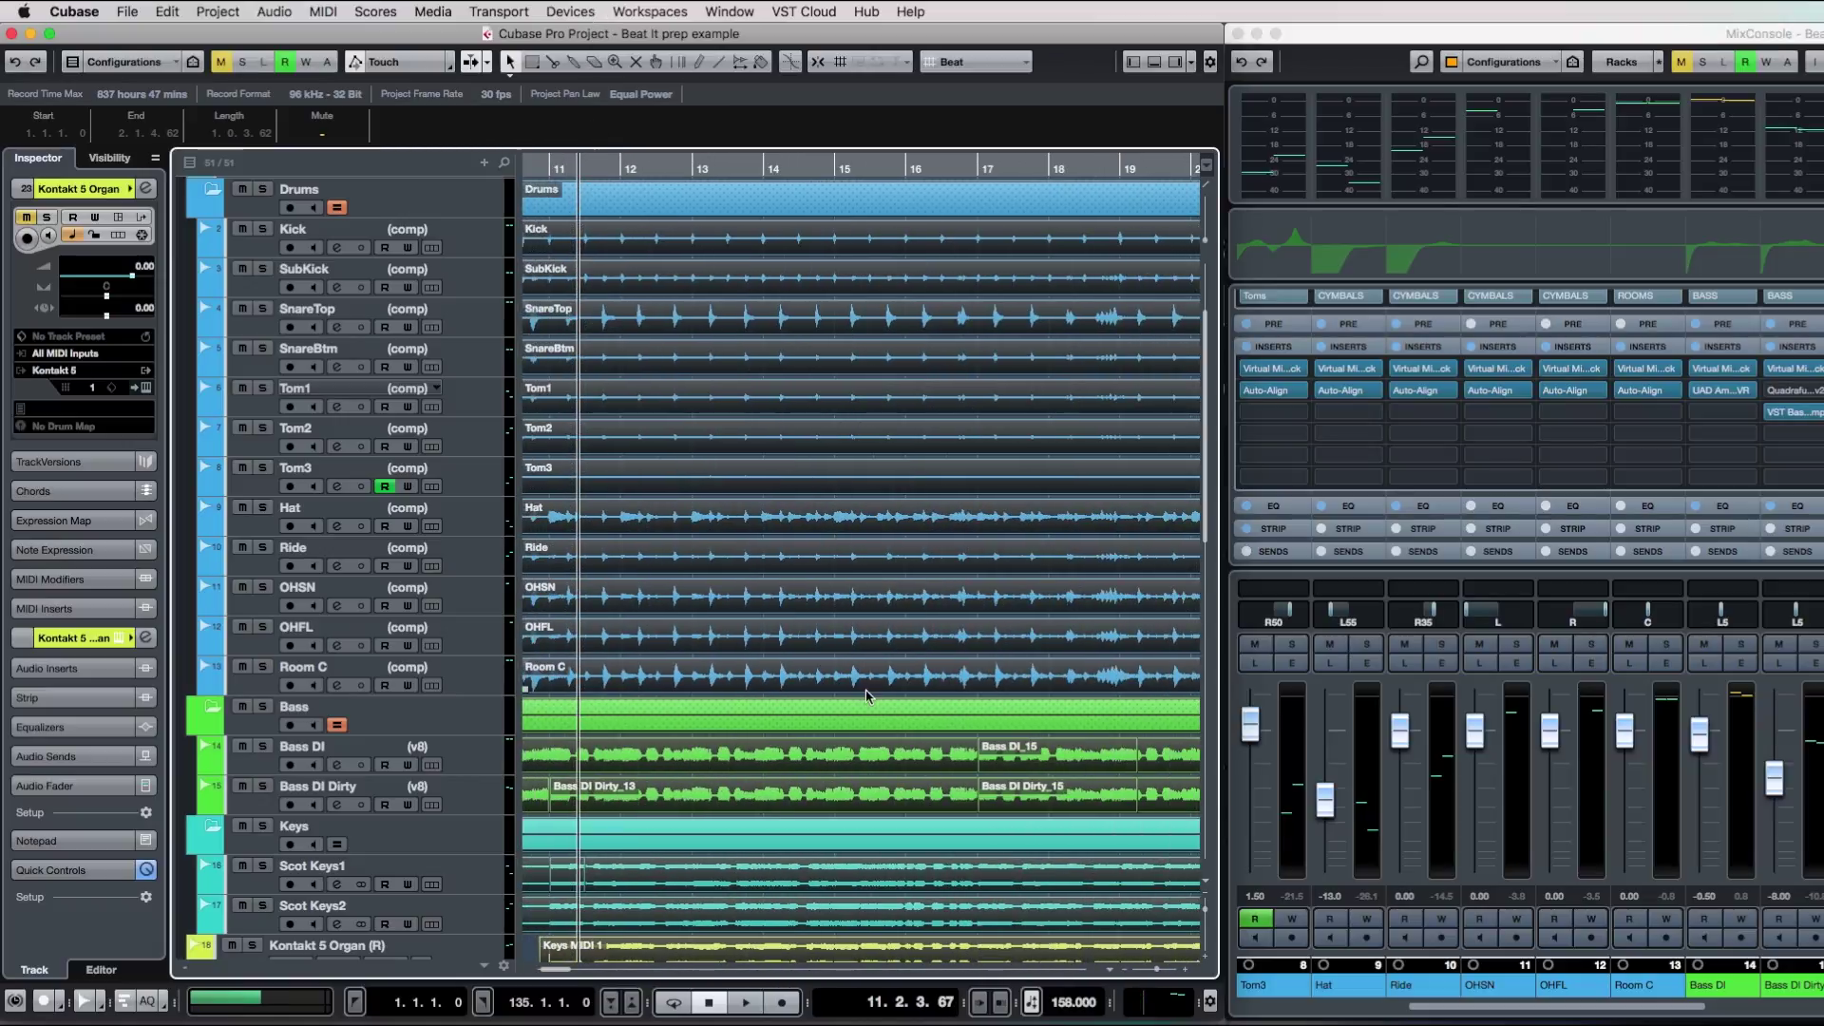
key(super+a)
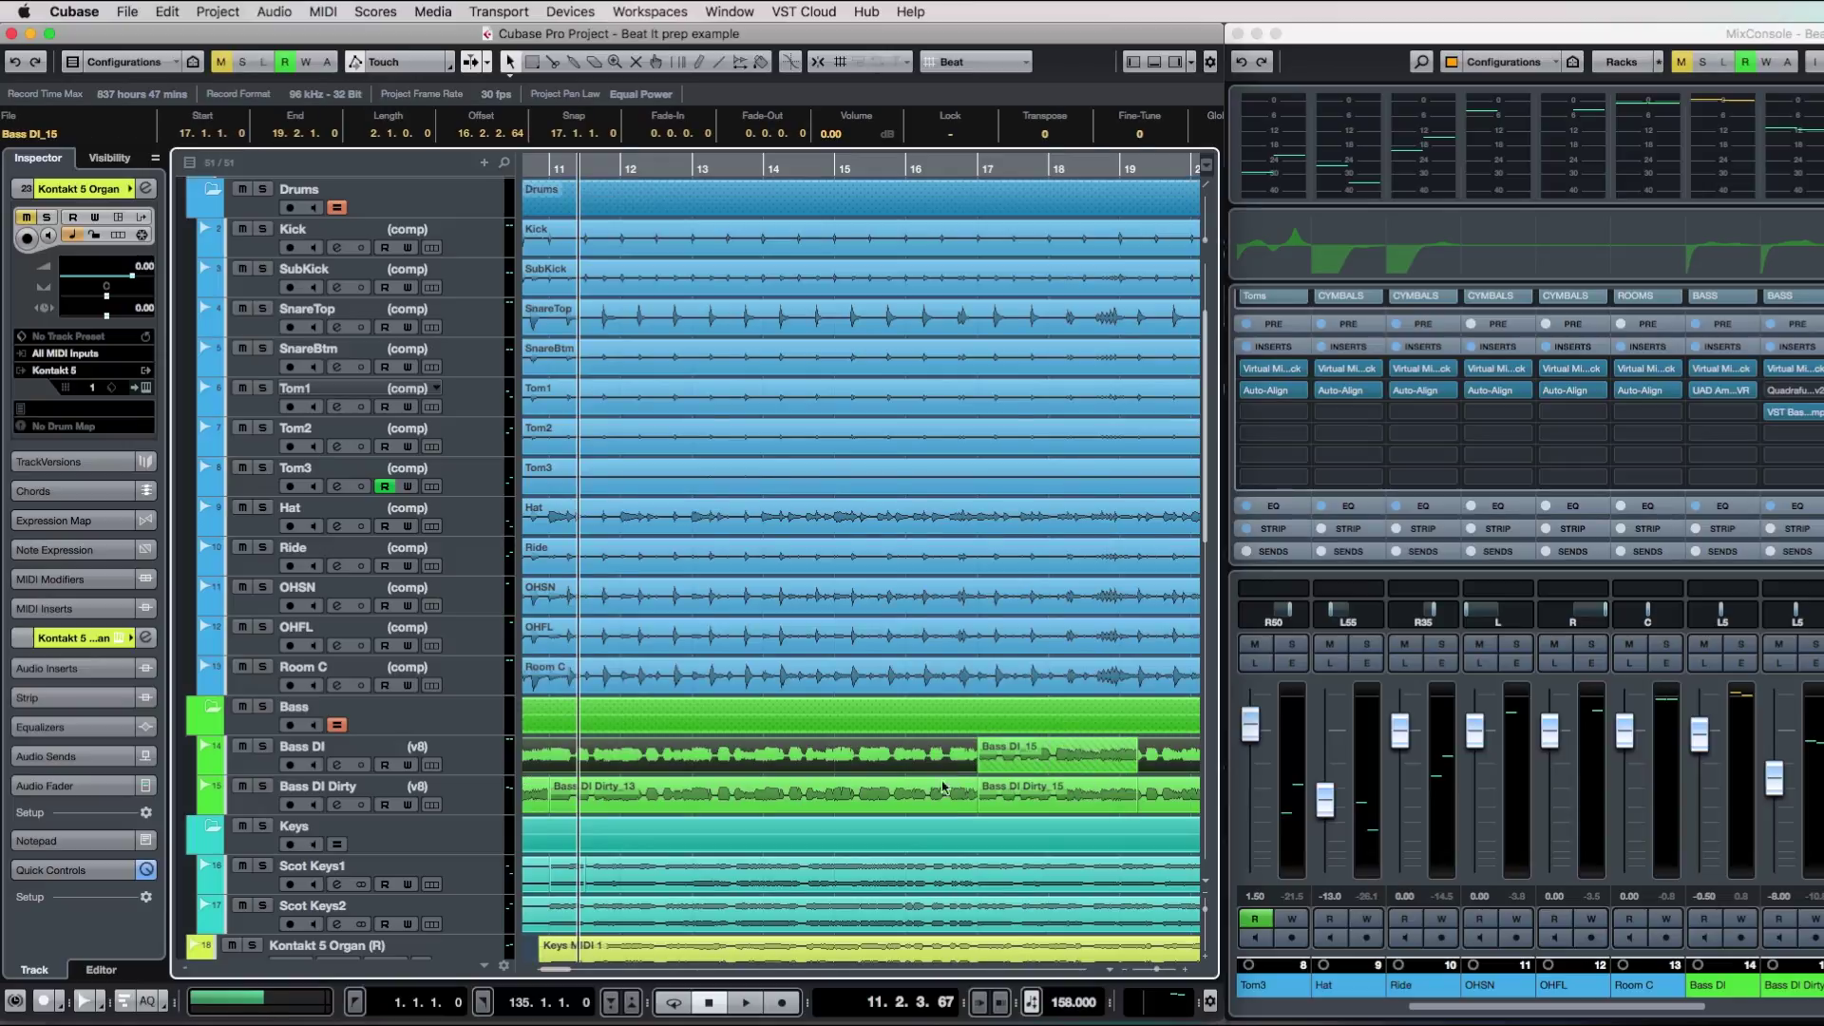
click(1012, 800)
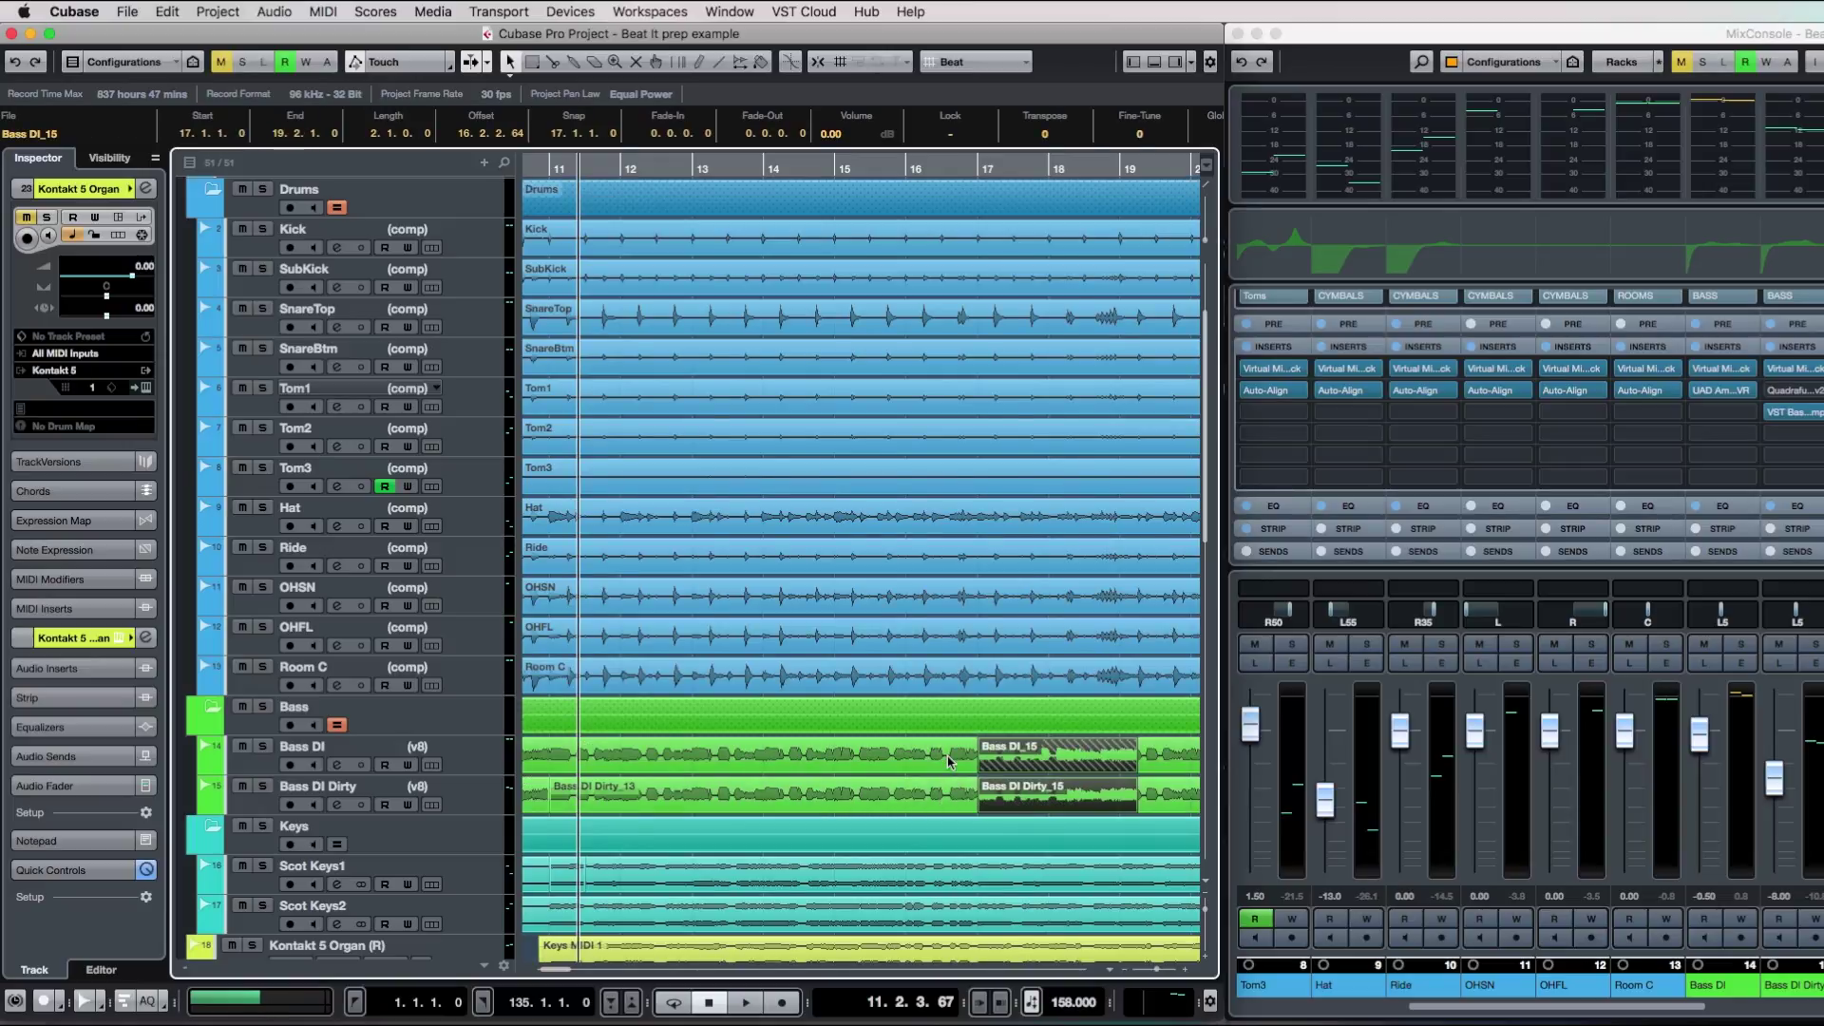
key(shift+f)
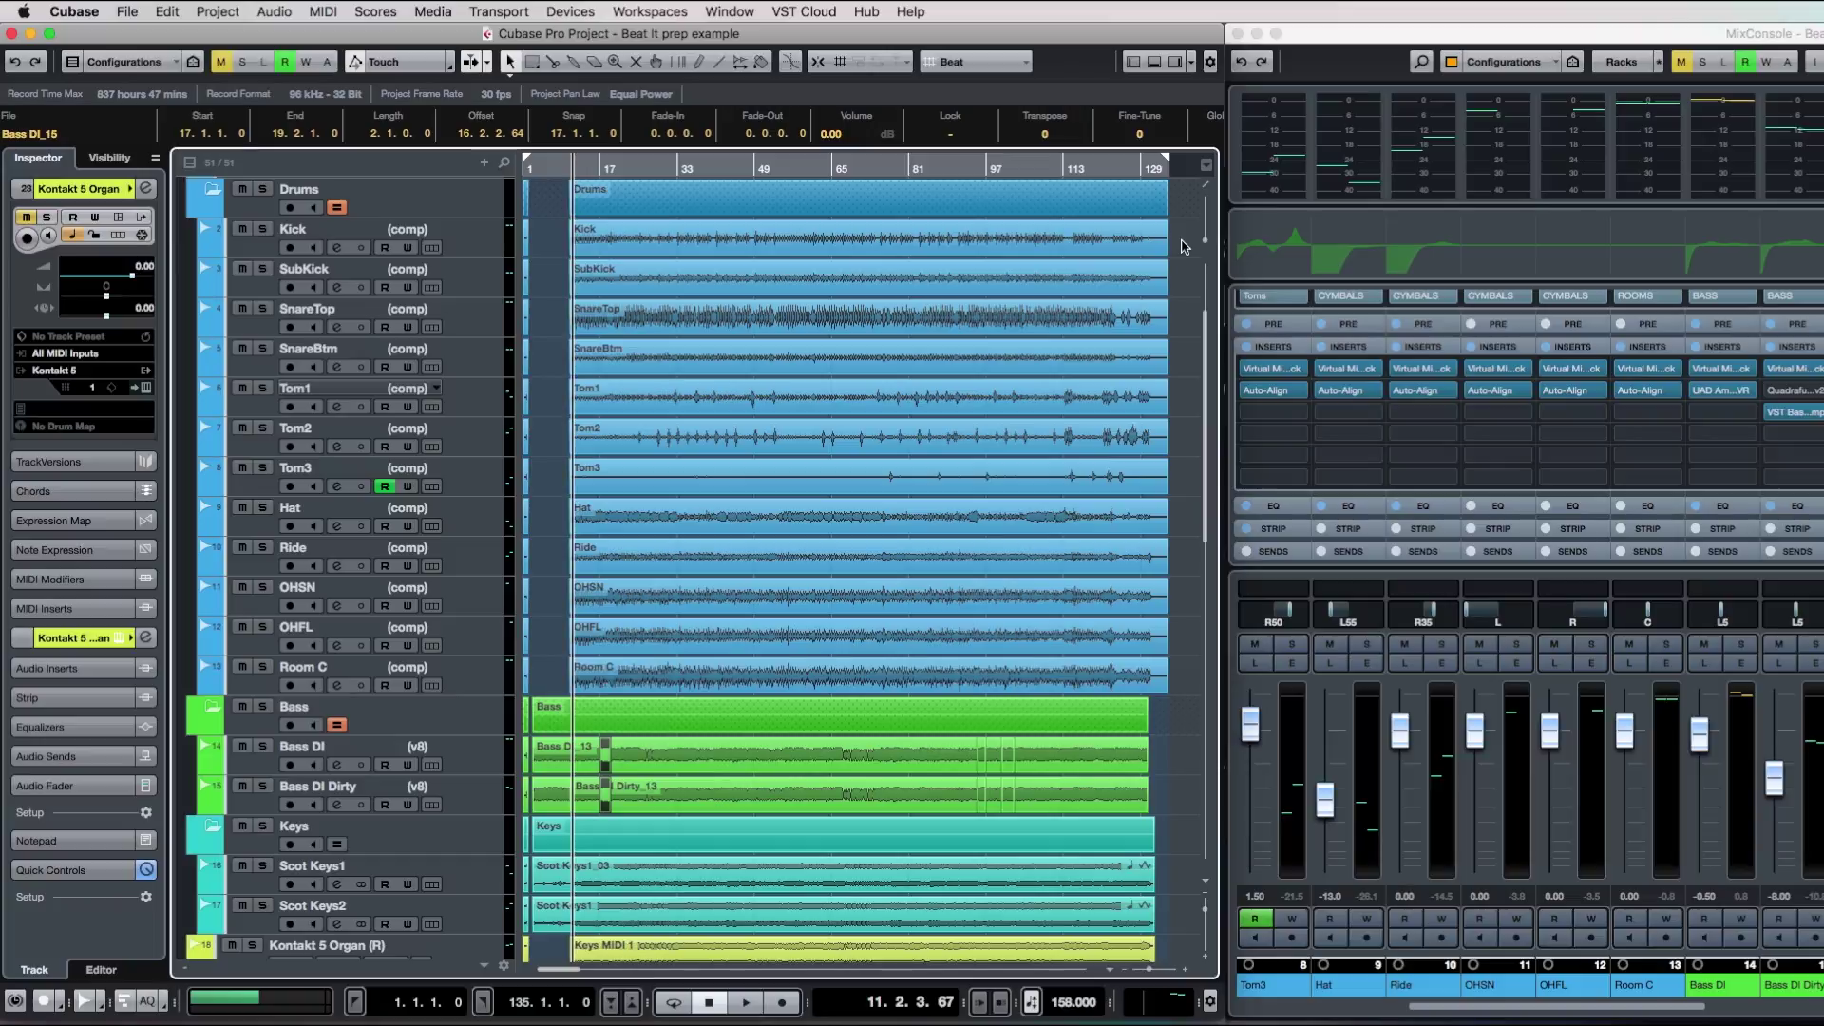
Select all events except the Kontakt 5 Organ MIDI part and bounce the selection, replacing the original events.
key(super+a)
scroll(1192, 304, down, 11)
scroll(1190, 299, up, 5)
scroll(1190, 297, up, 1)
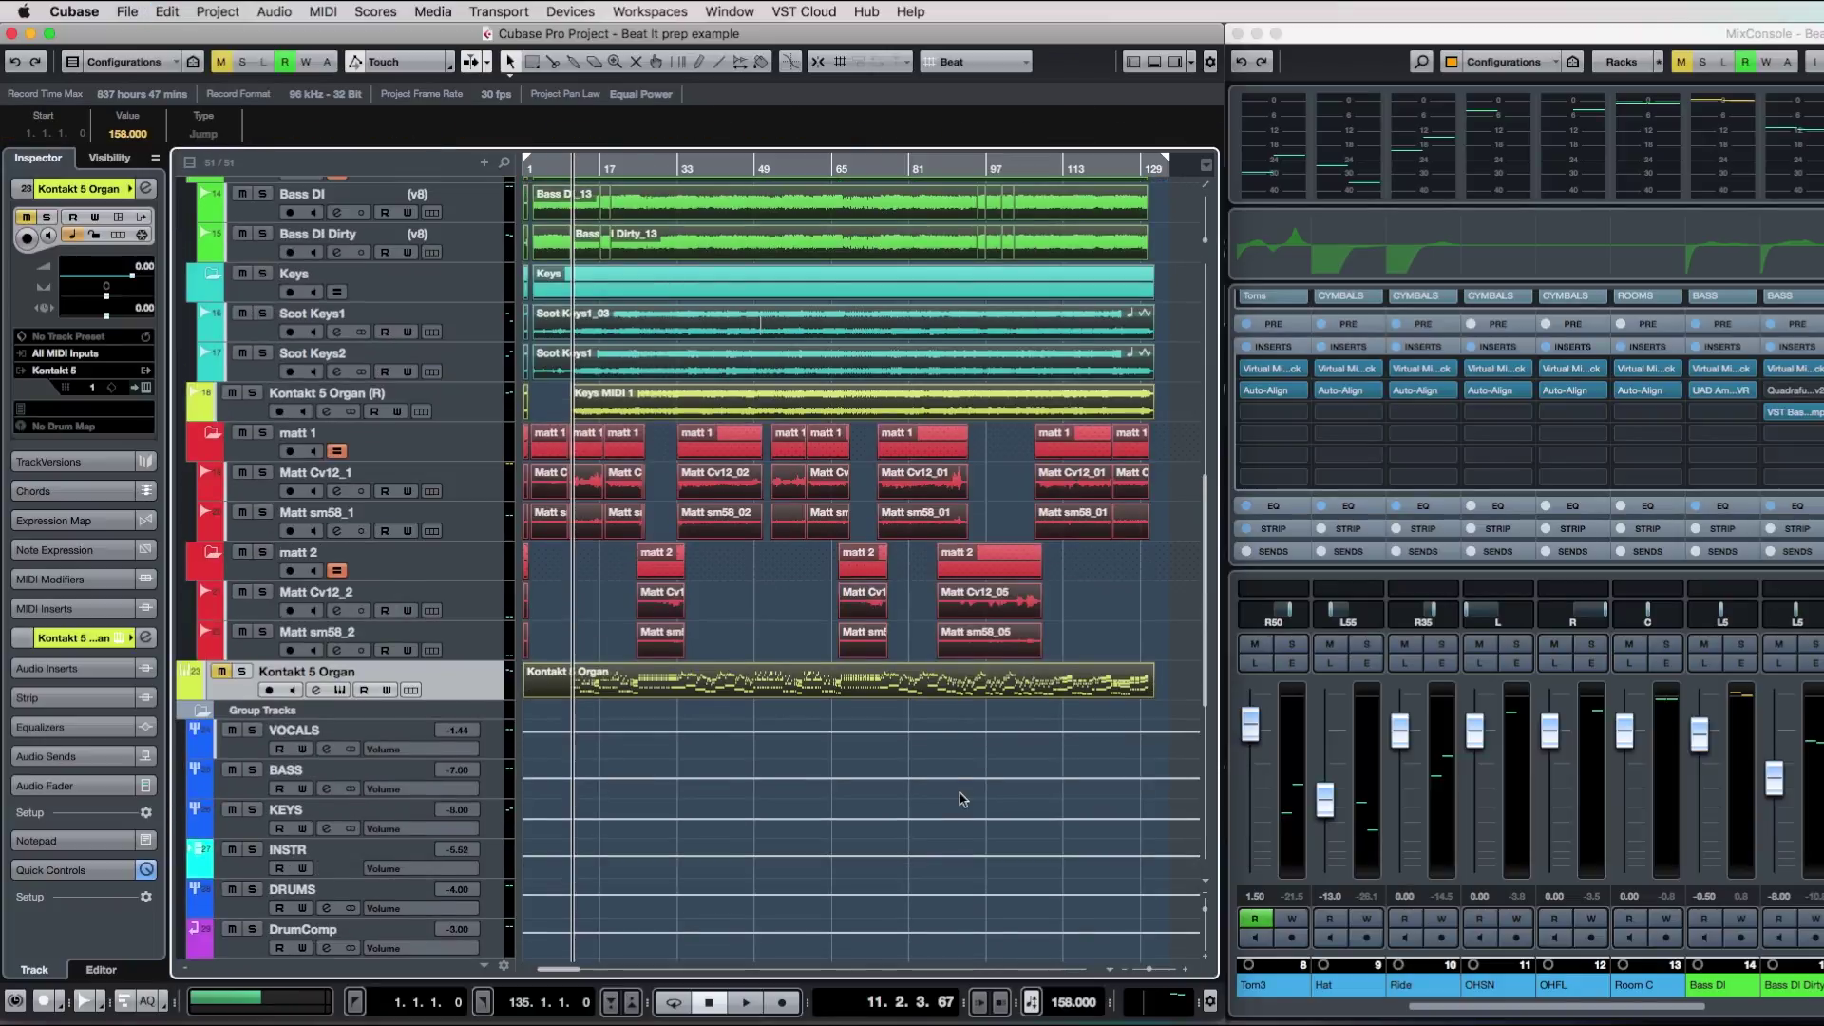
click(943, 688)
scroll(1191, 598, up, 6)
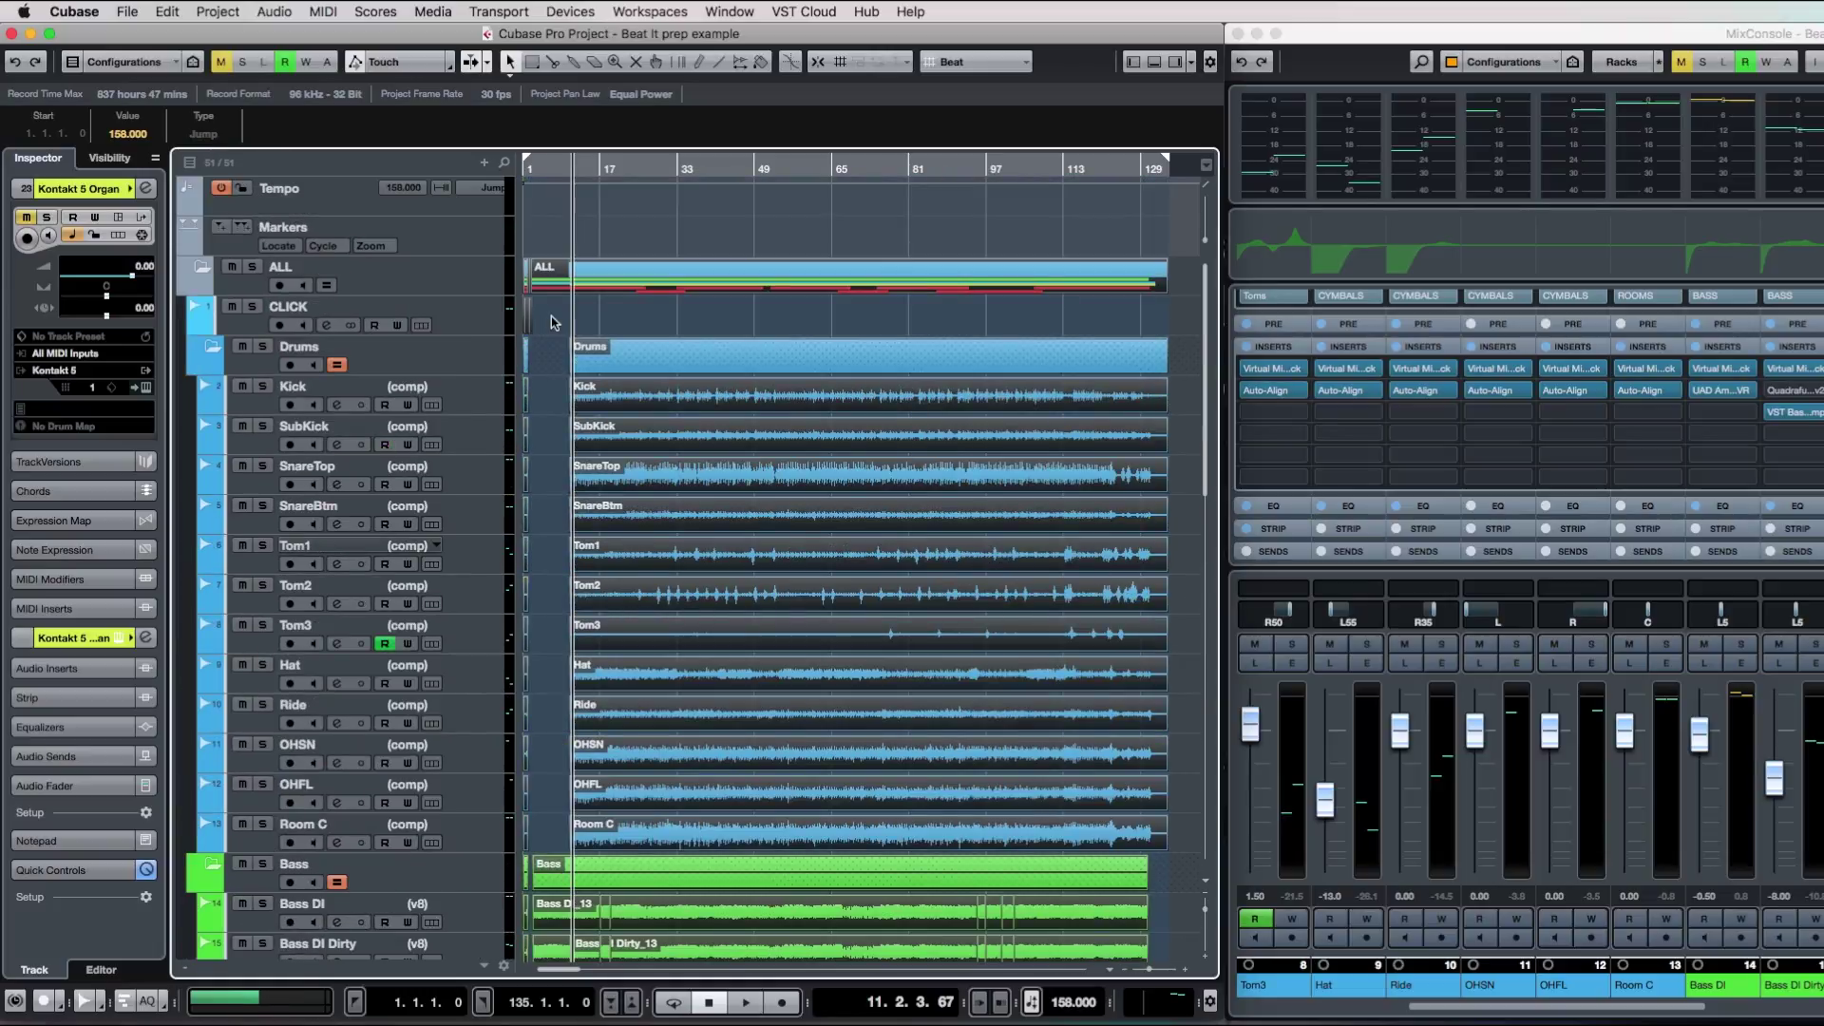
scroll(551, 317, left, 1)
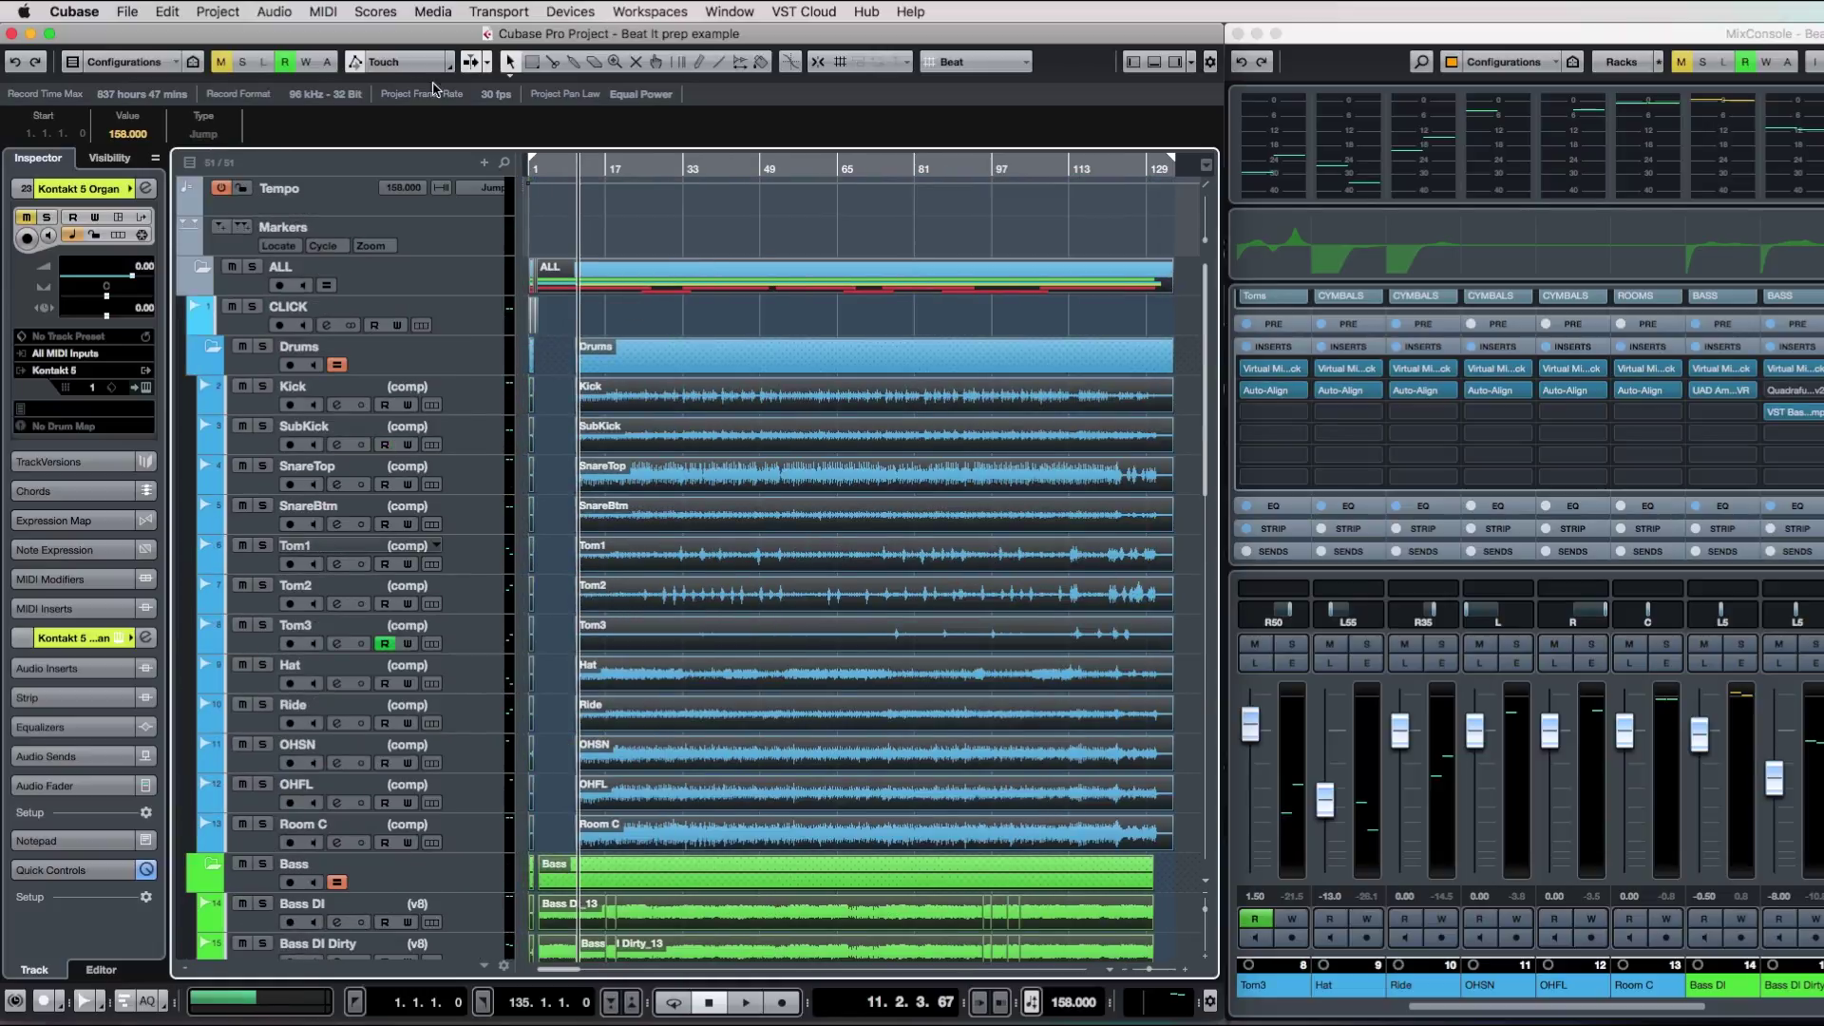
click(272, 13)
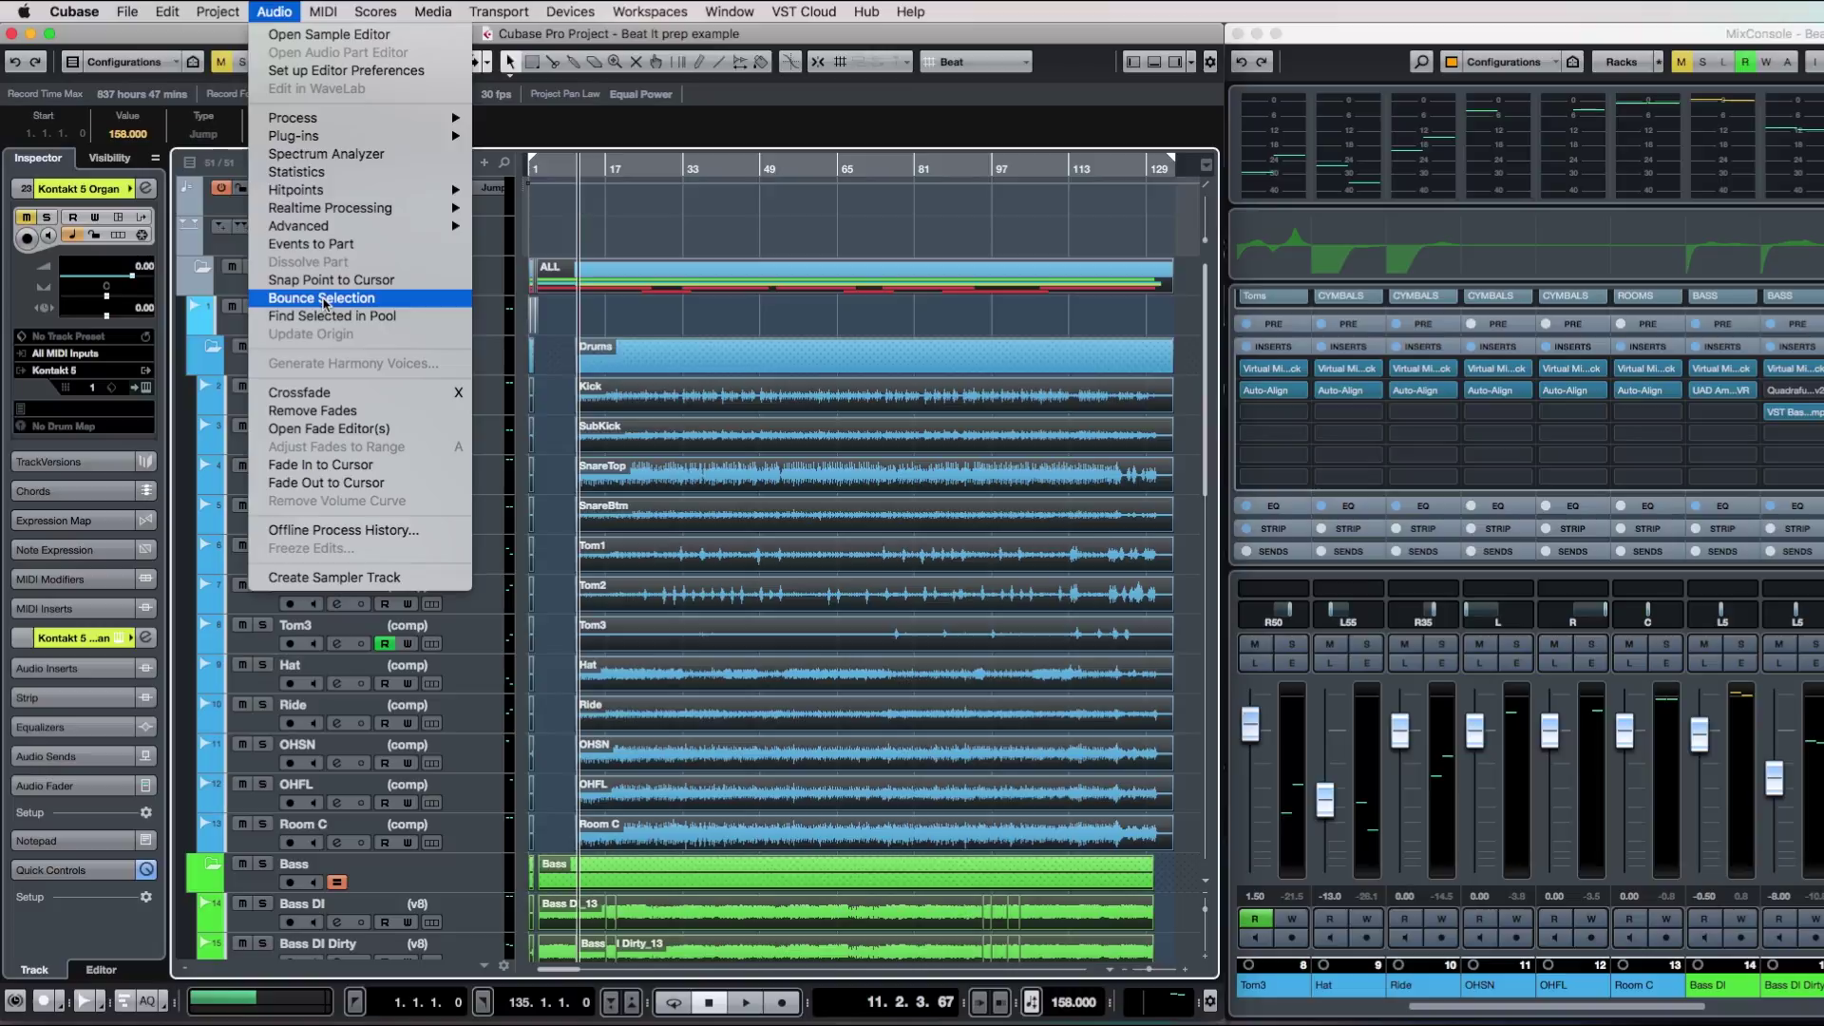
click(324, 300)
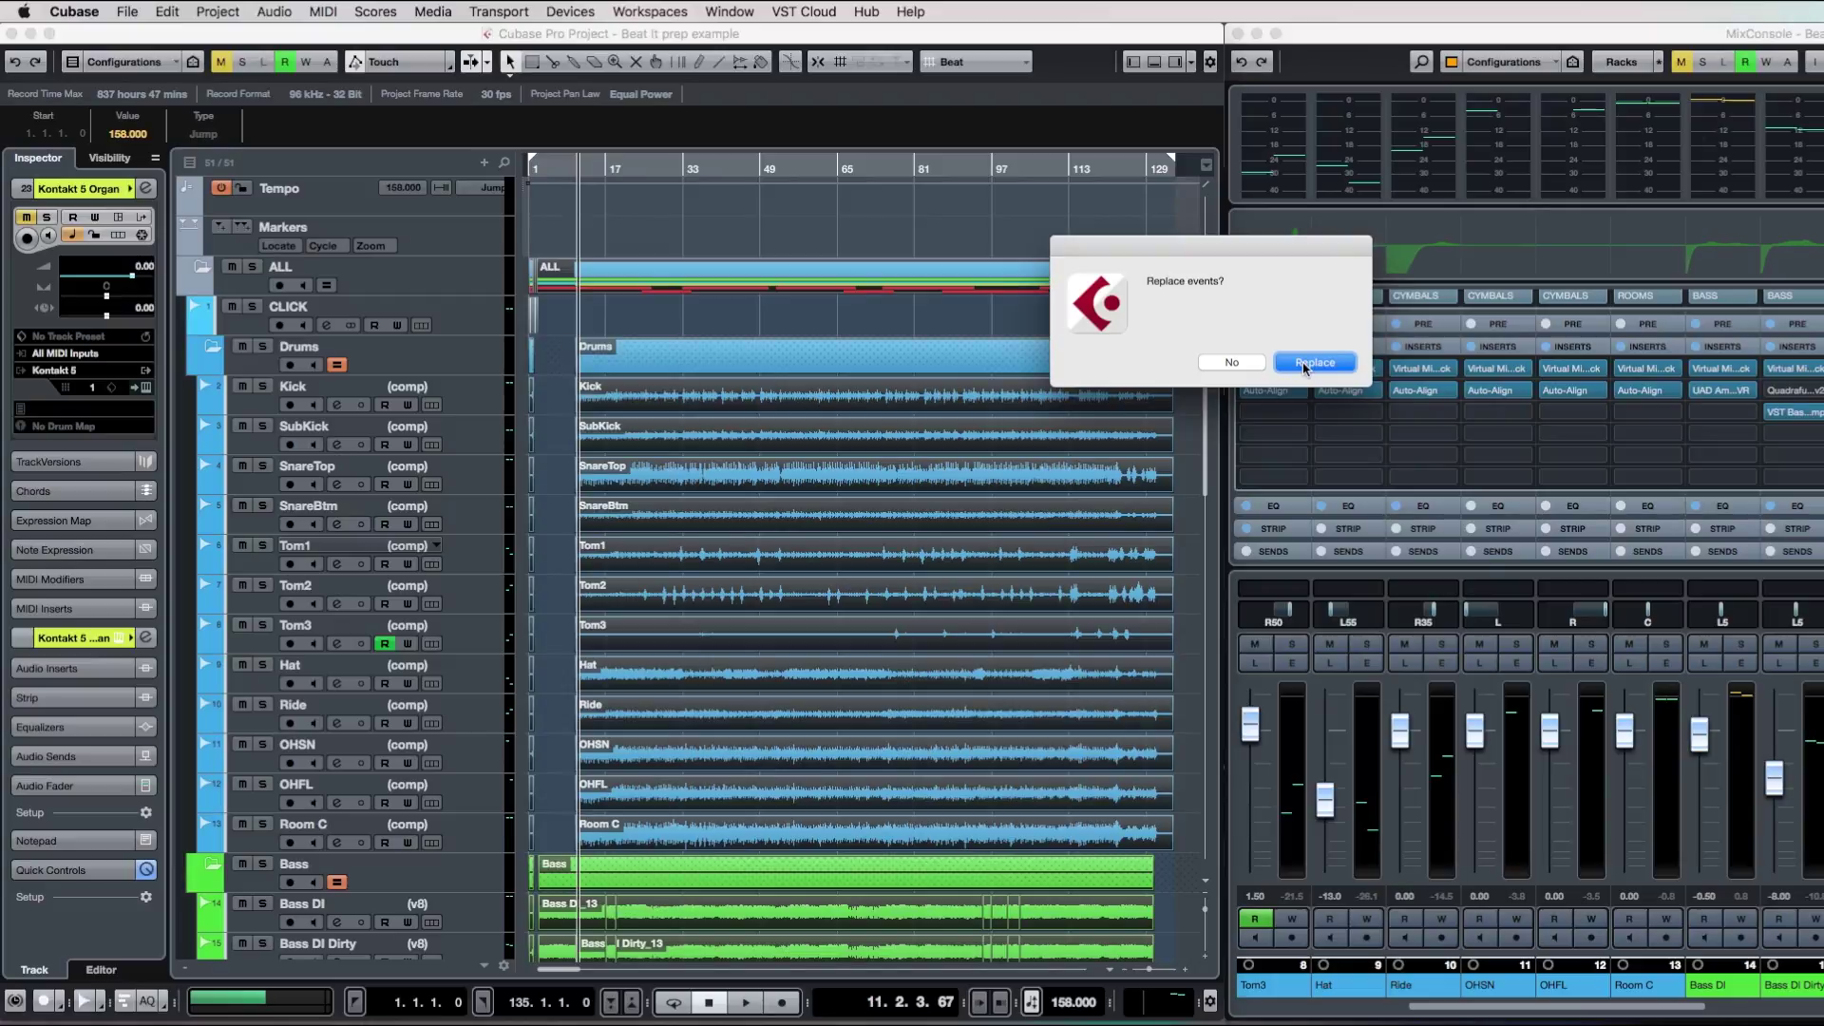
click(1314, 363)
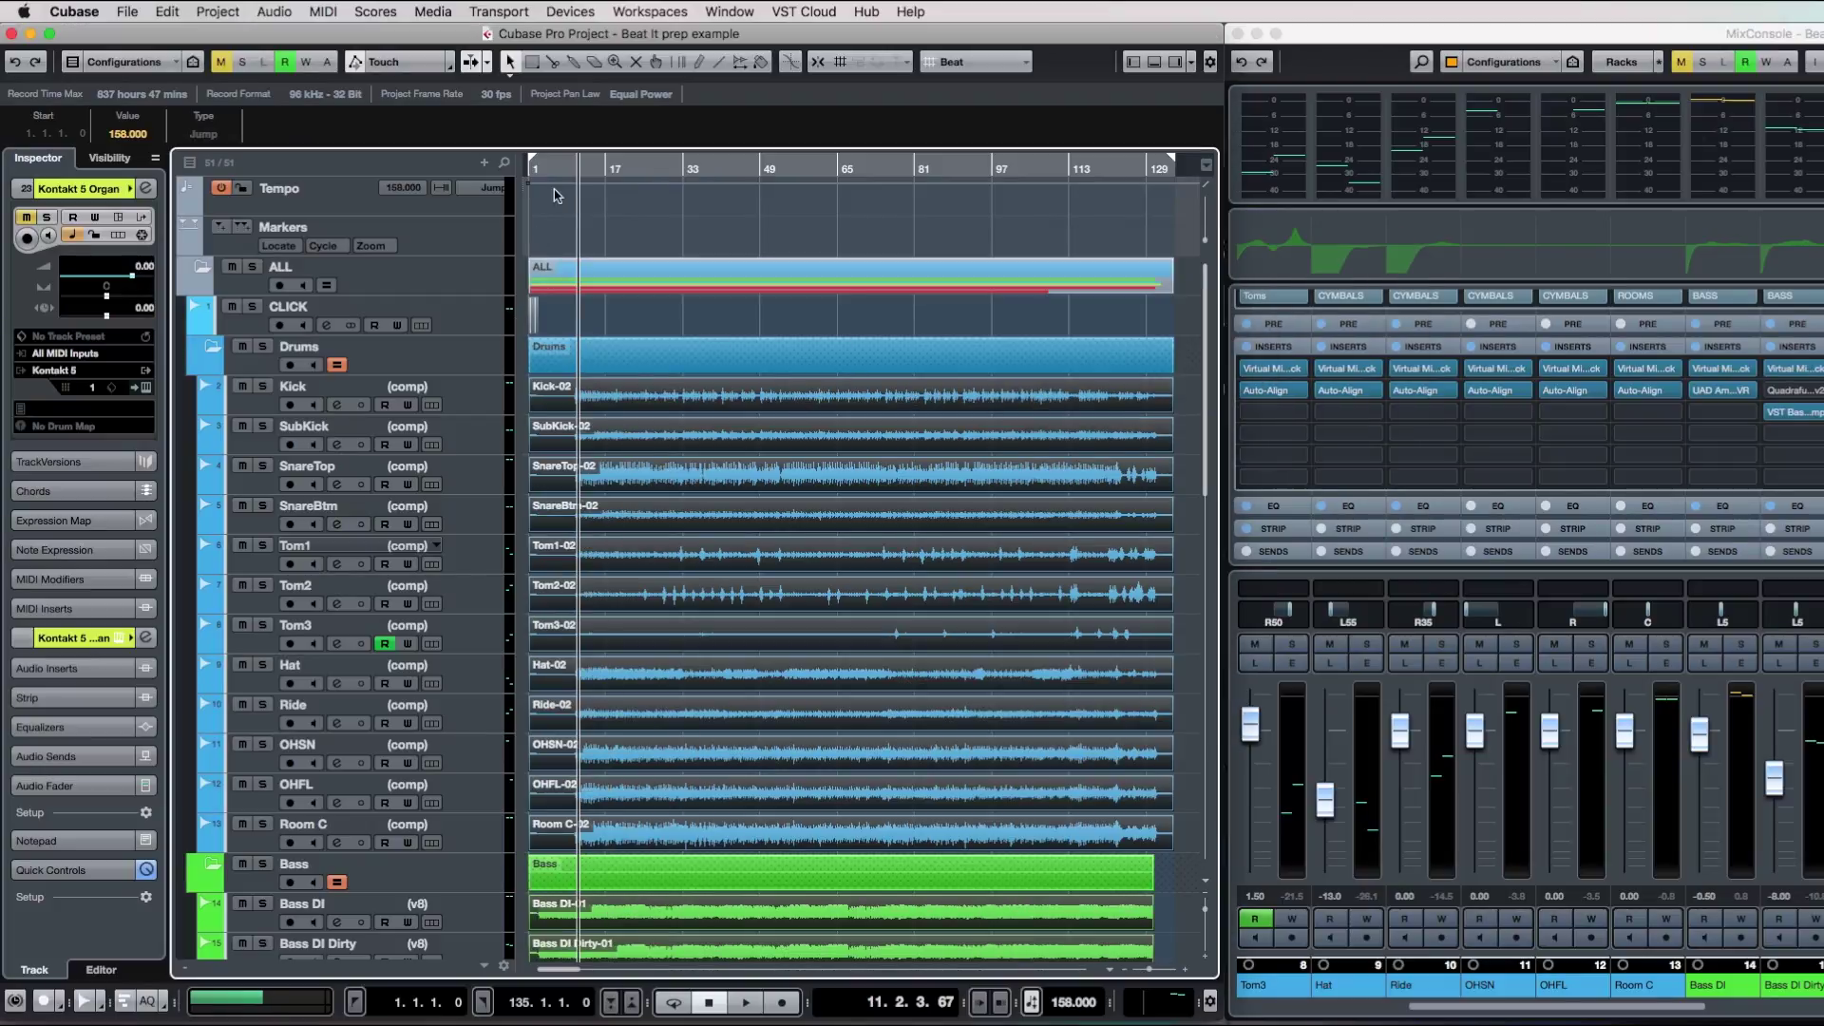
Return the project cursor to bar 1 and examine up close where the bounced event on each track begins.
click(558, 169)
key(h)
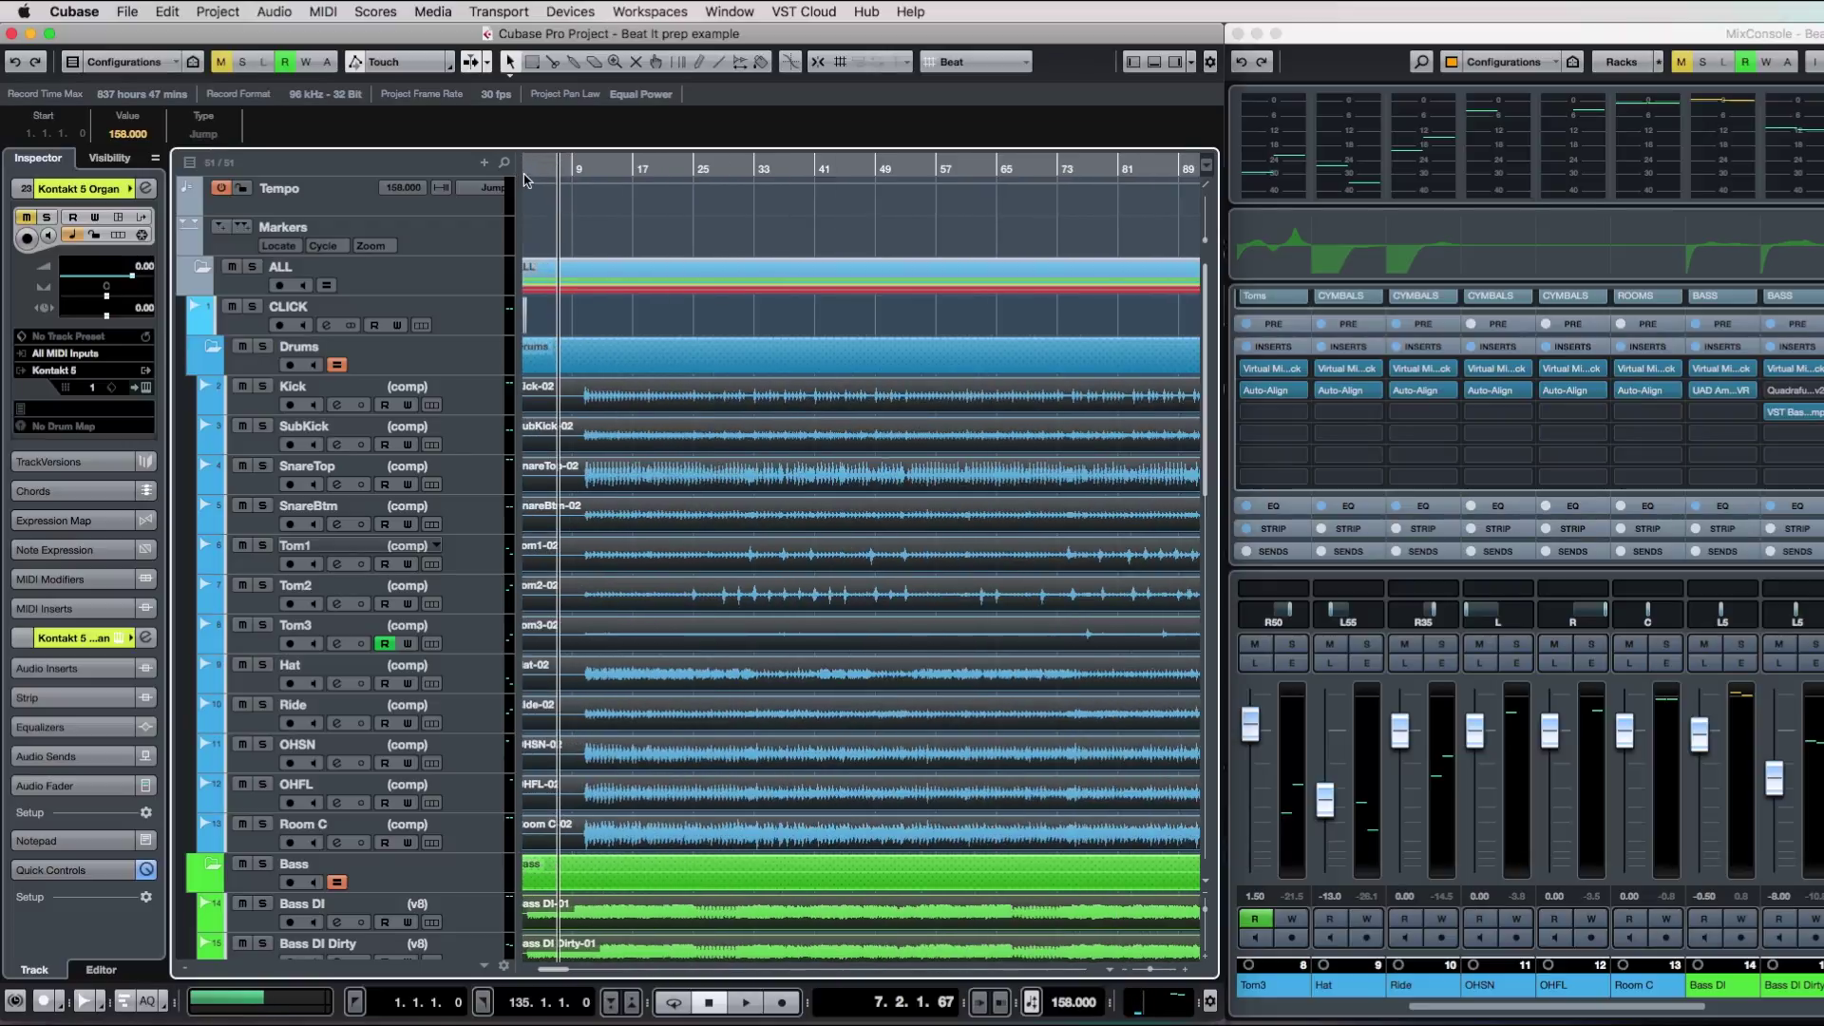
key(shift+f)
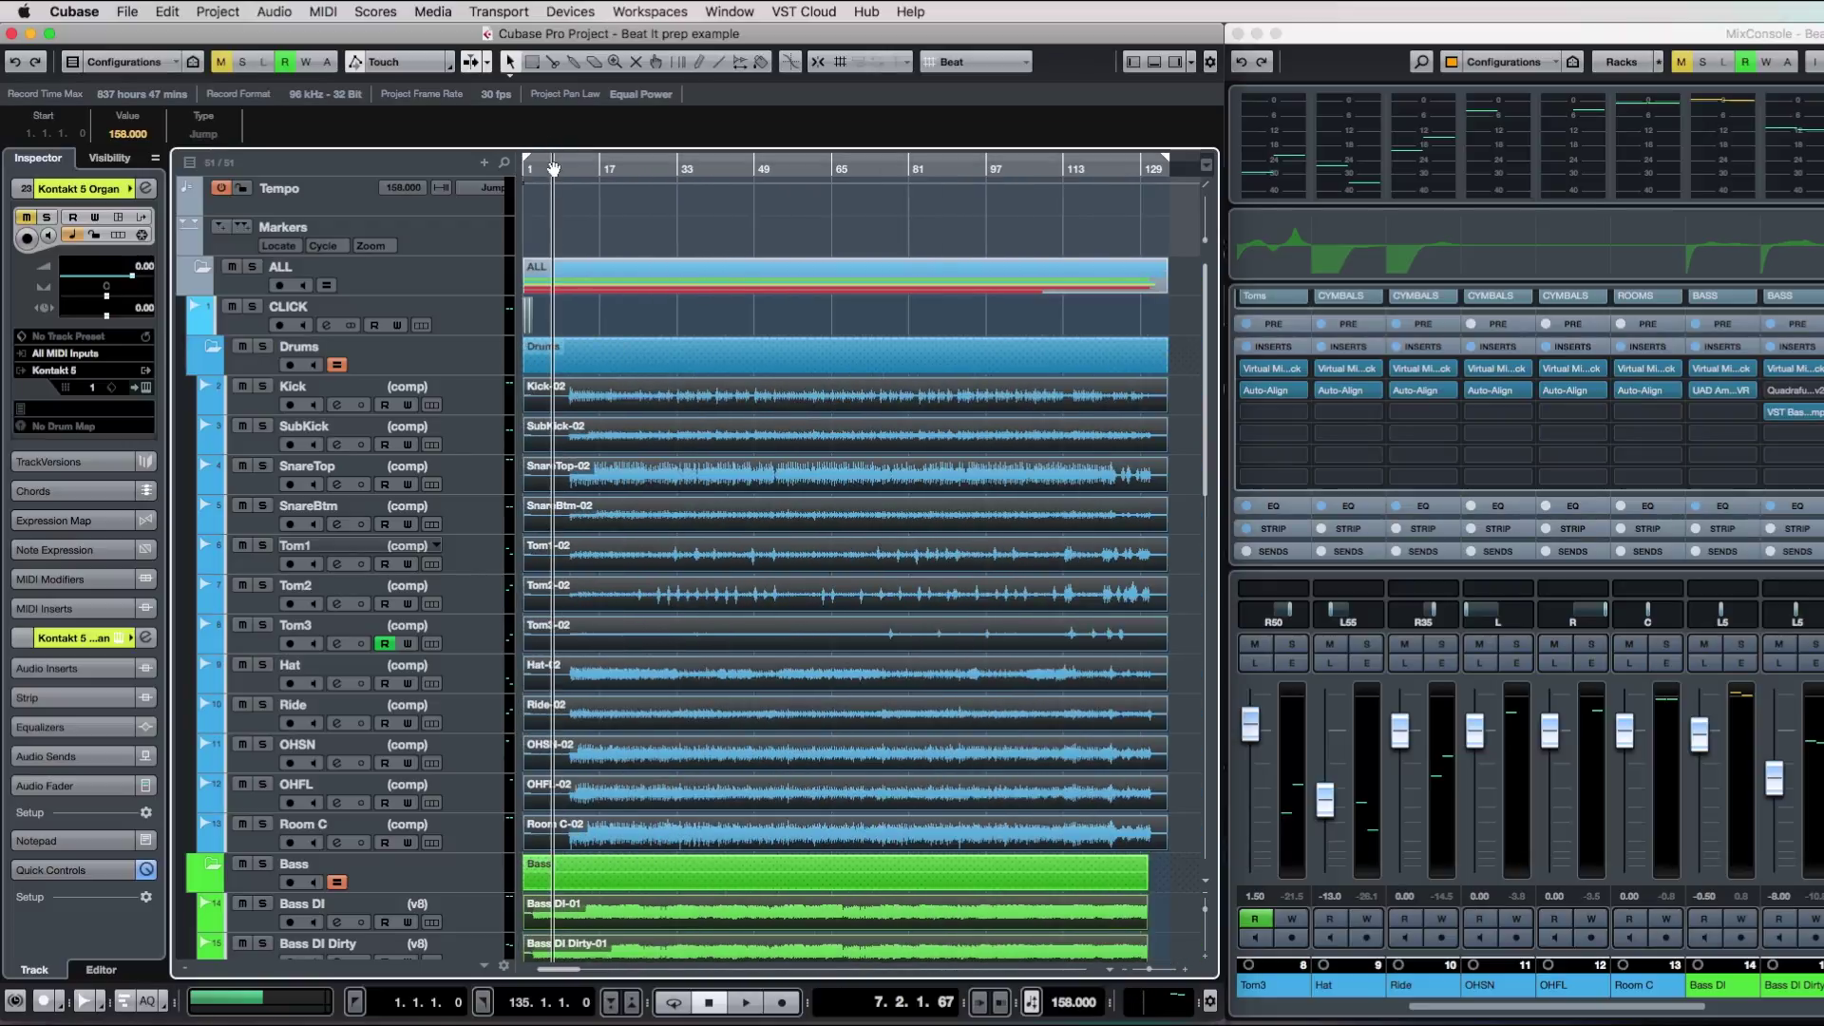
key(period)
drag(1206, 315, 1205, 432)
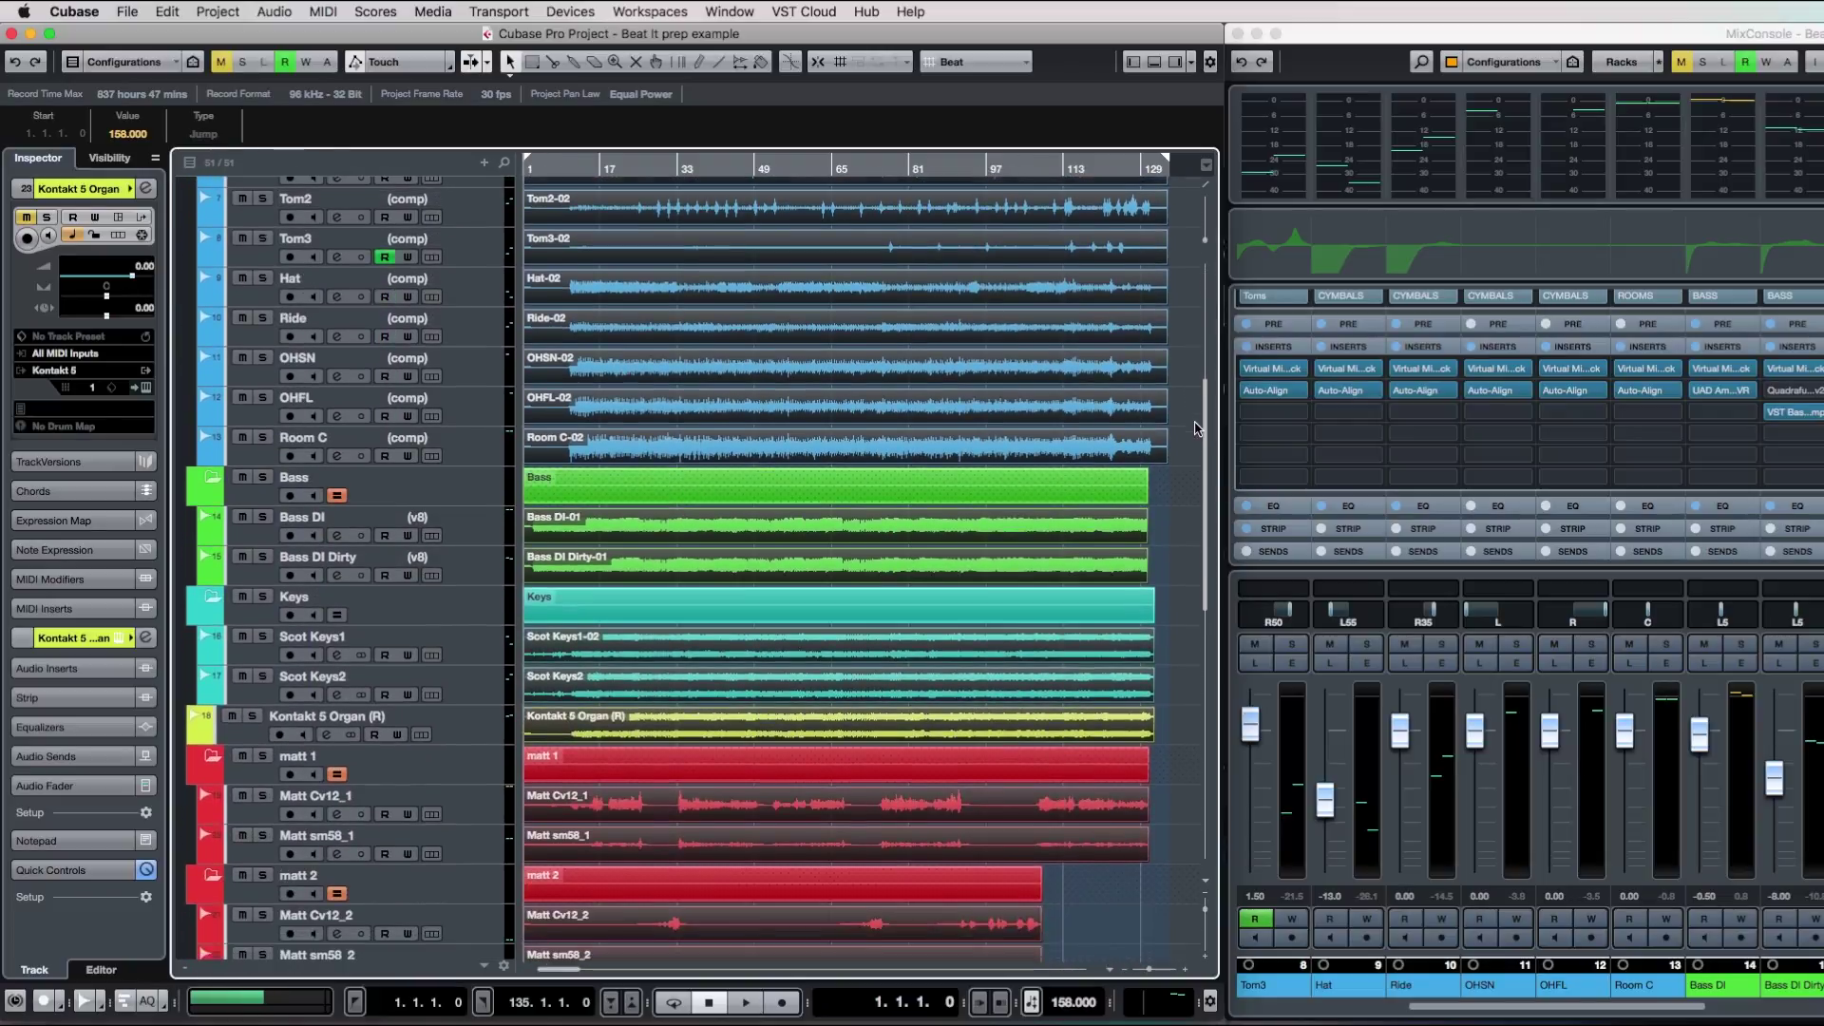
key(h)
key(h)
key(h)
key(h)
key(h)
key(h)
key(h)
key(h)
key(h)
key(h)
key(h)
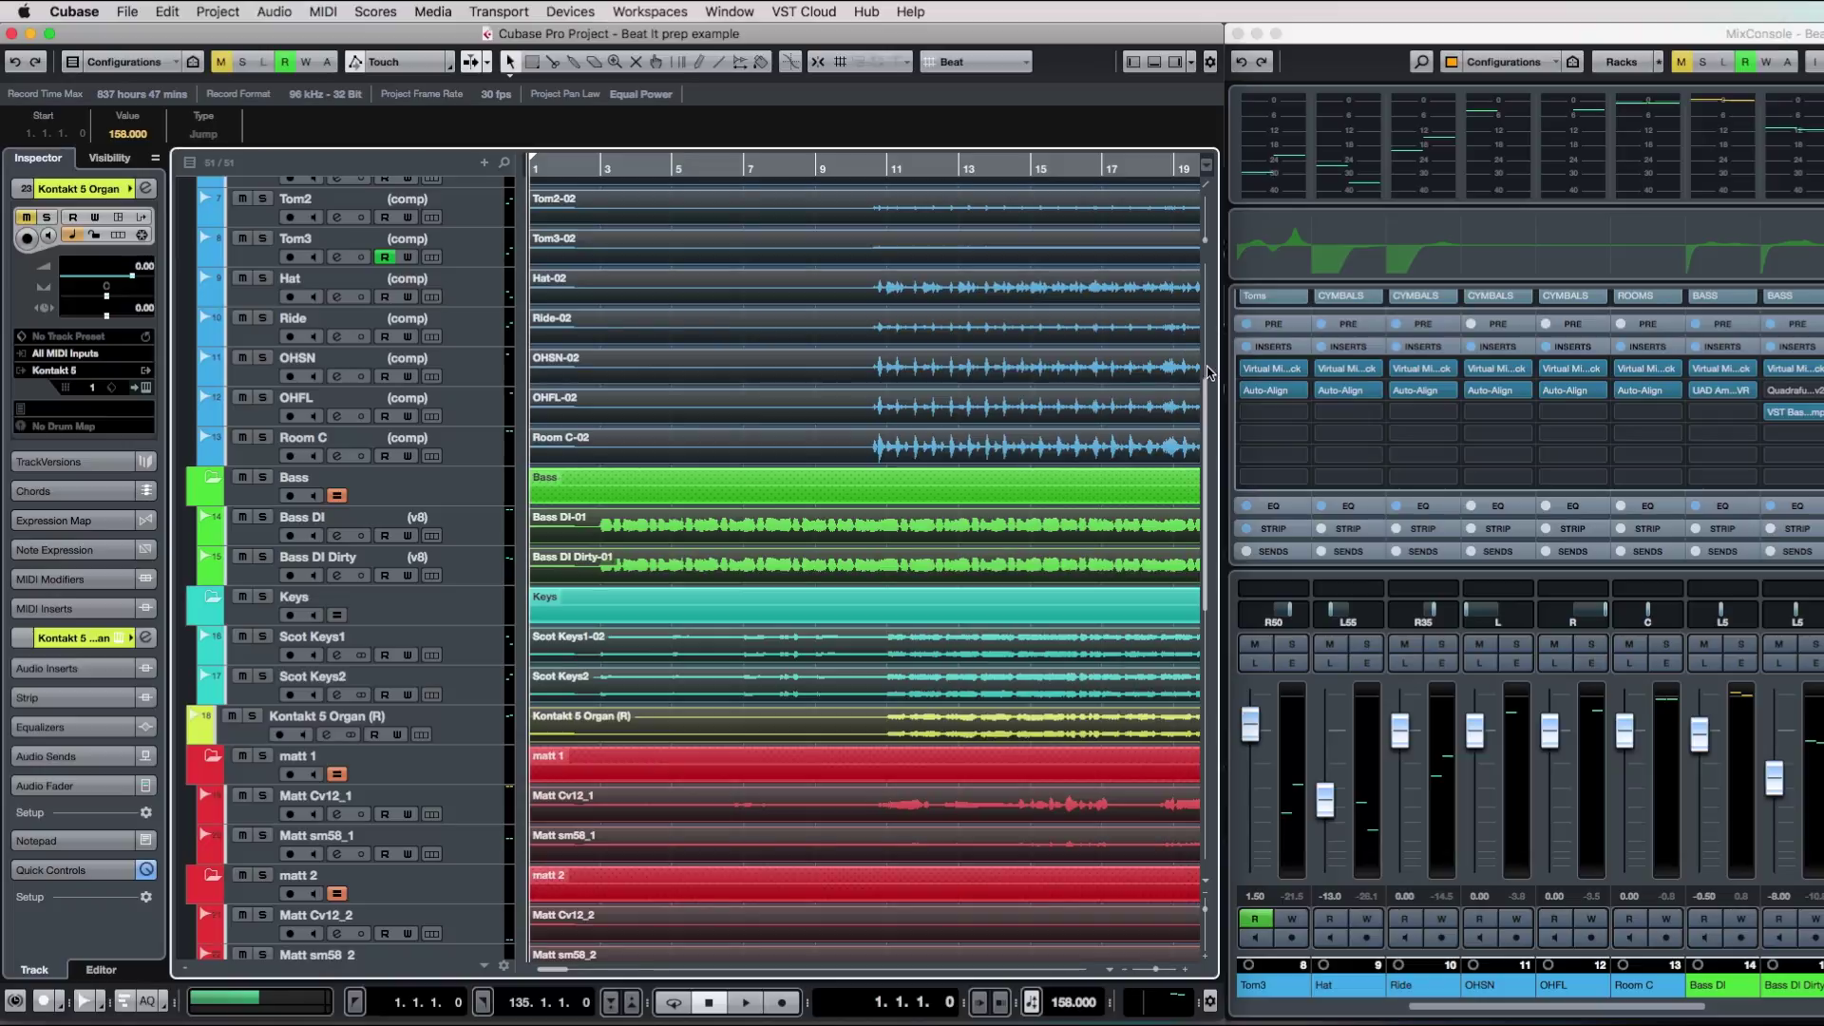
drag(1207, 392, 1202, 428)
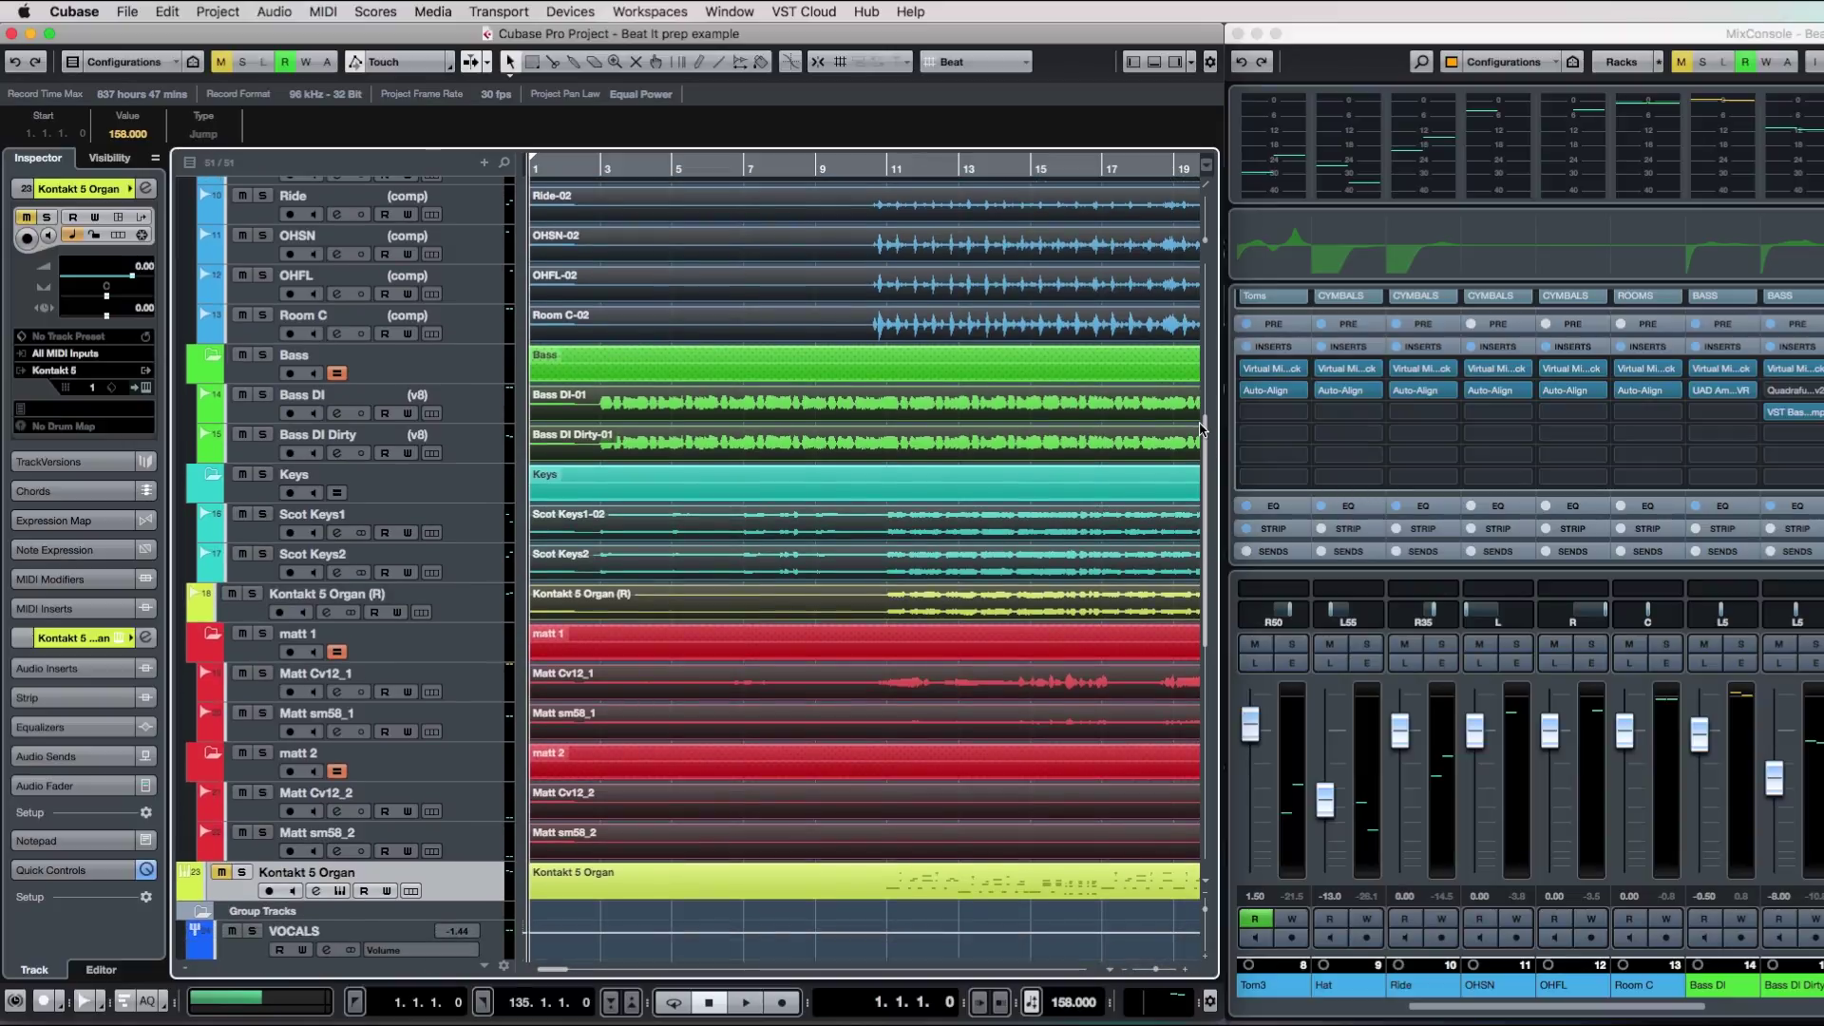
Check the bounced events over the full song length and select the drum tracks' events.
key(shift+f)
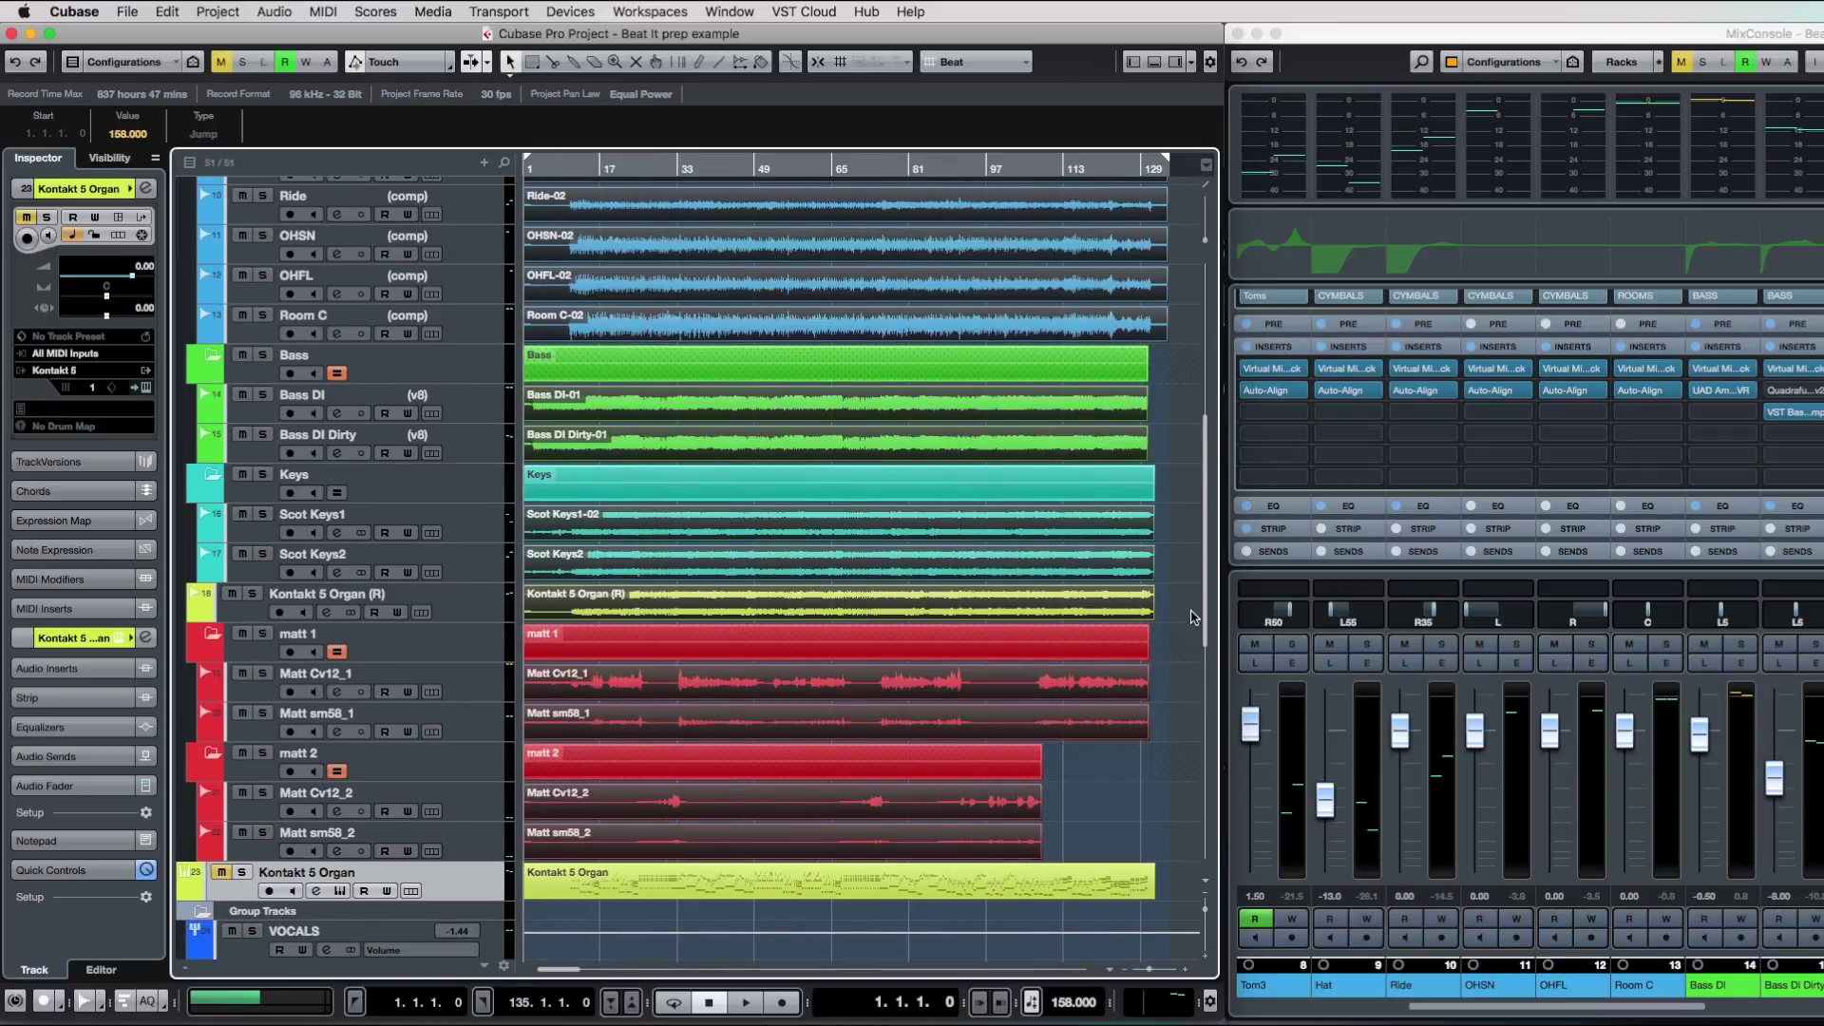
scroll(1195, 609, up, 10)
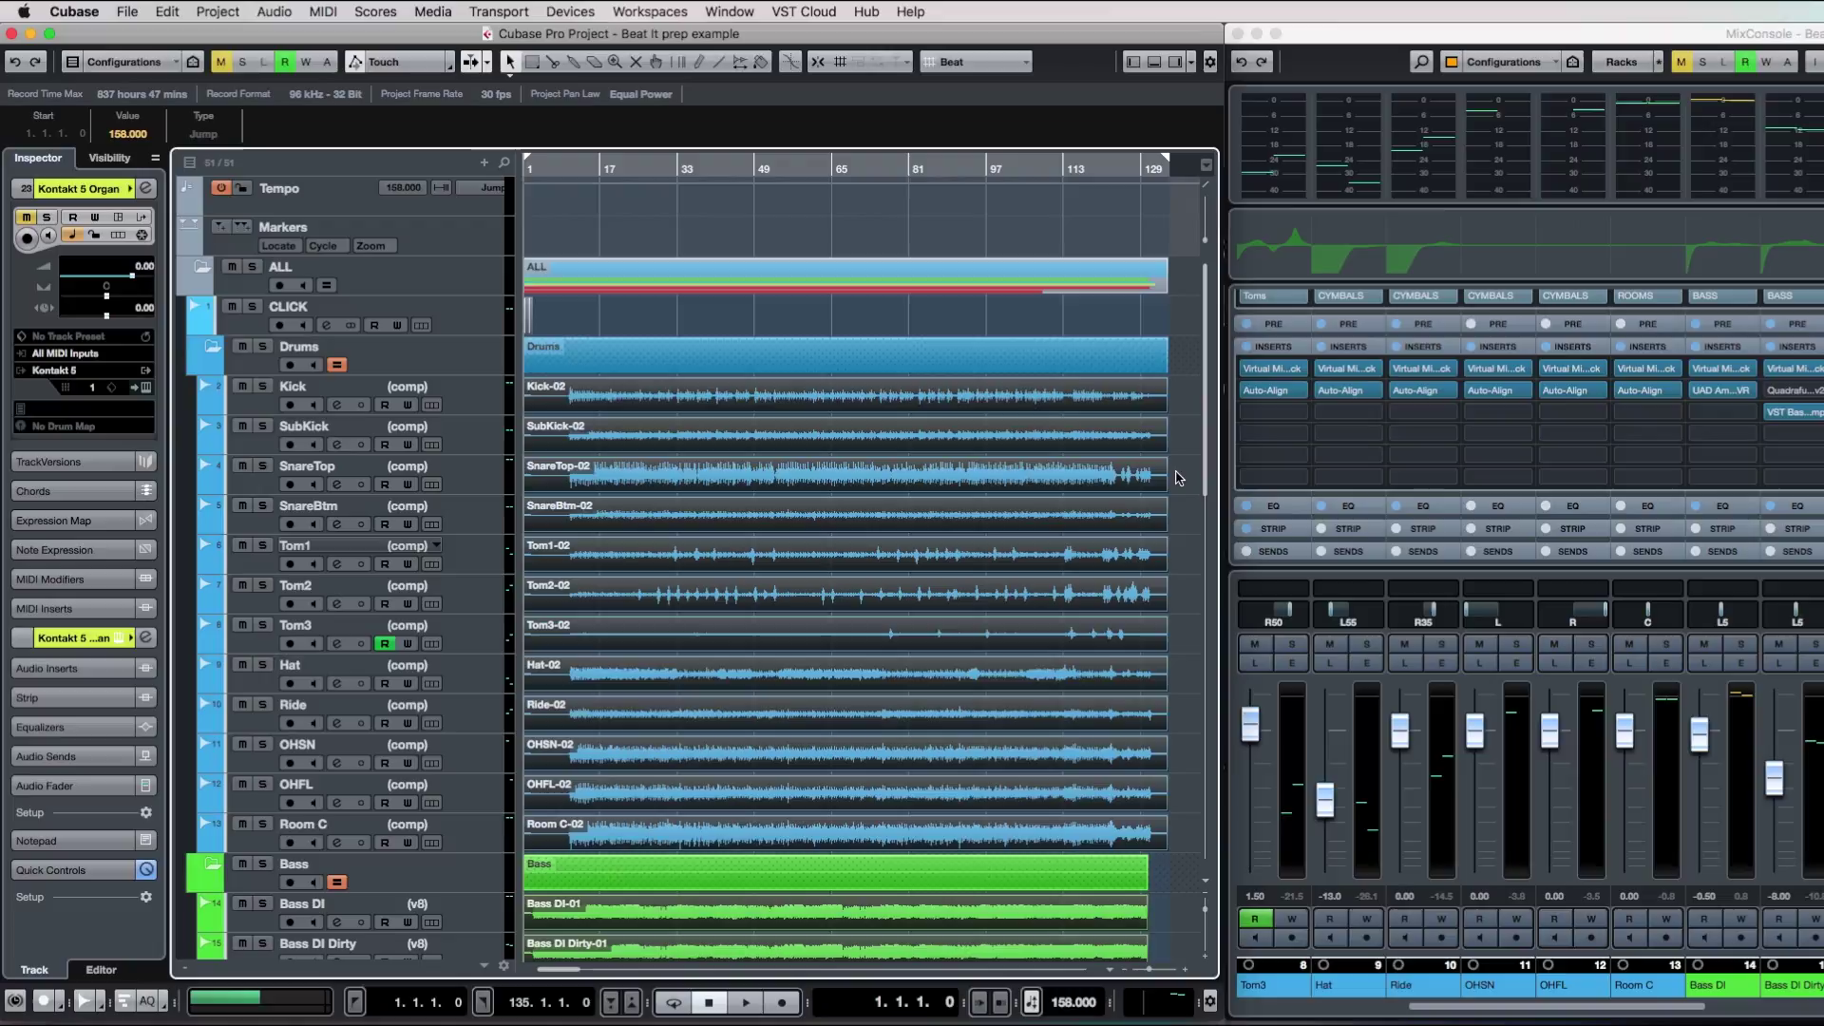
click(550, 399)
click(558, 280)
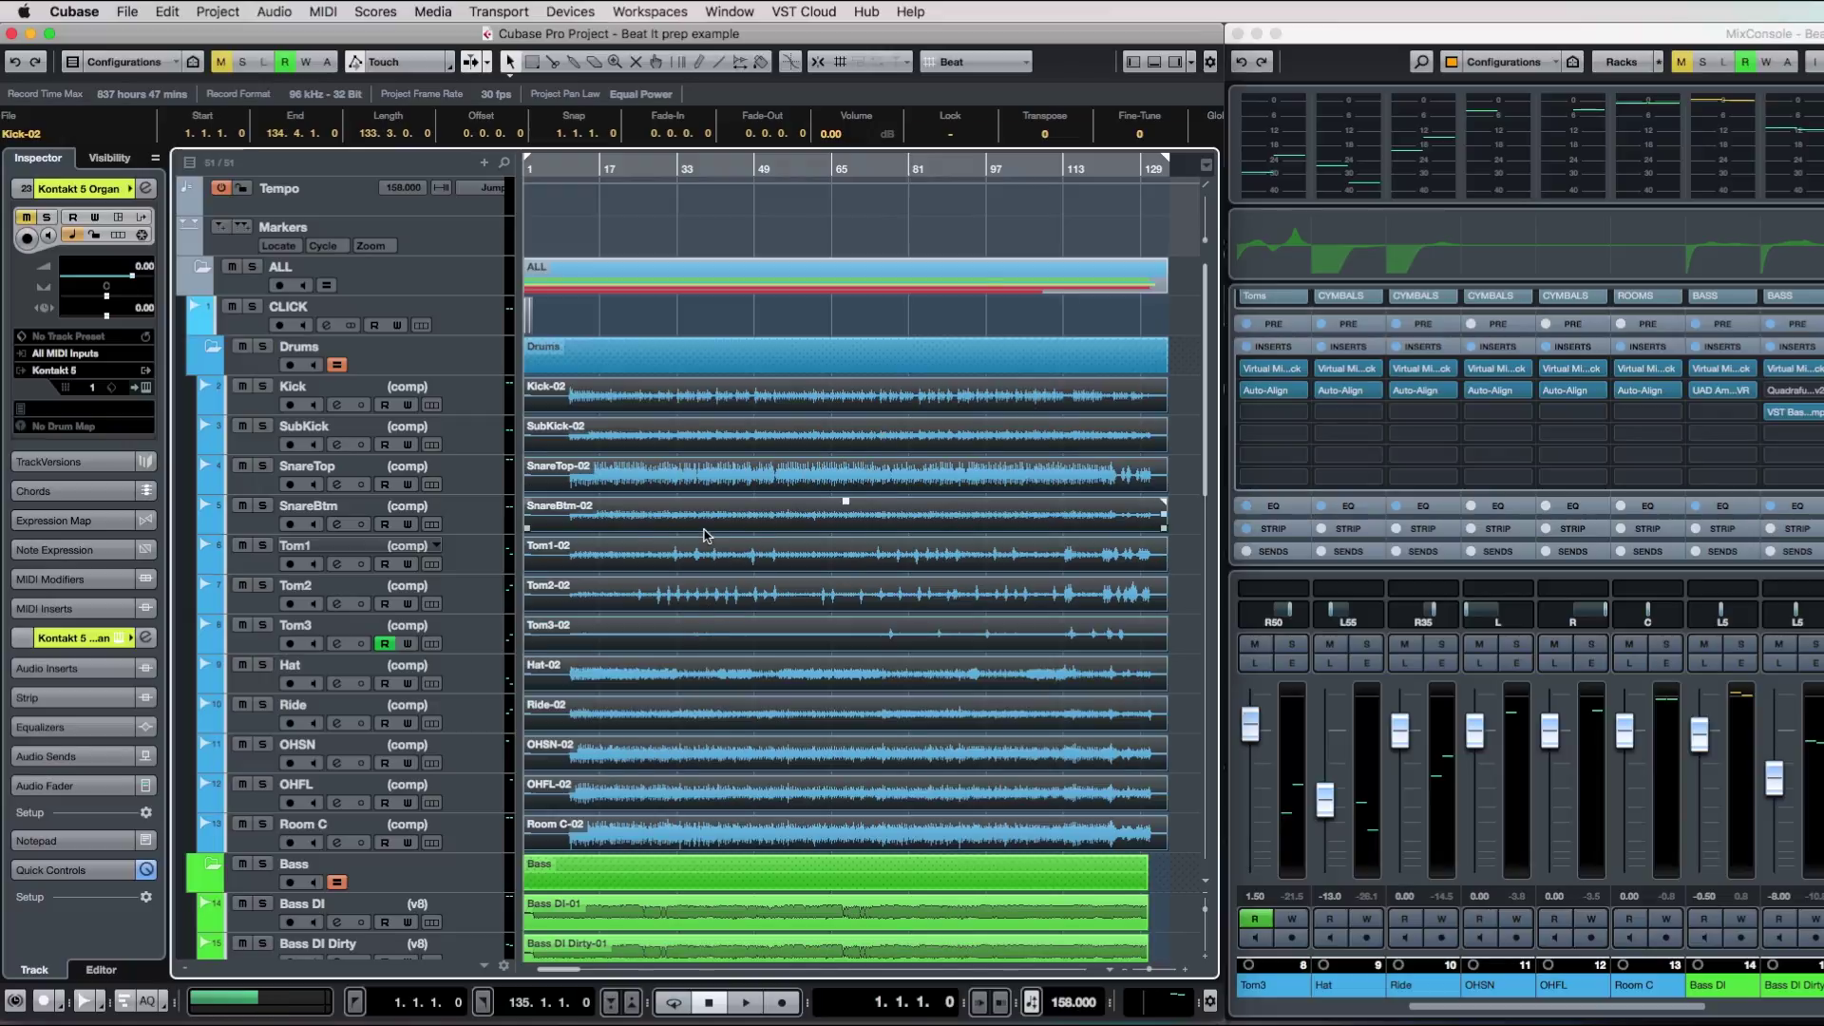
Browse in Finder to a client's mix-master folder in 64bit cubase projects on the TRS Mac Audio drive, and return to Cubase.
mouse_move(415, 1021)
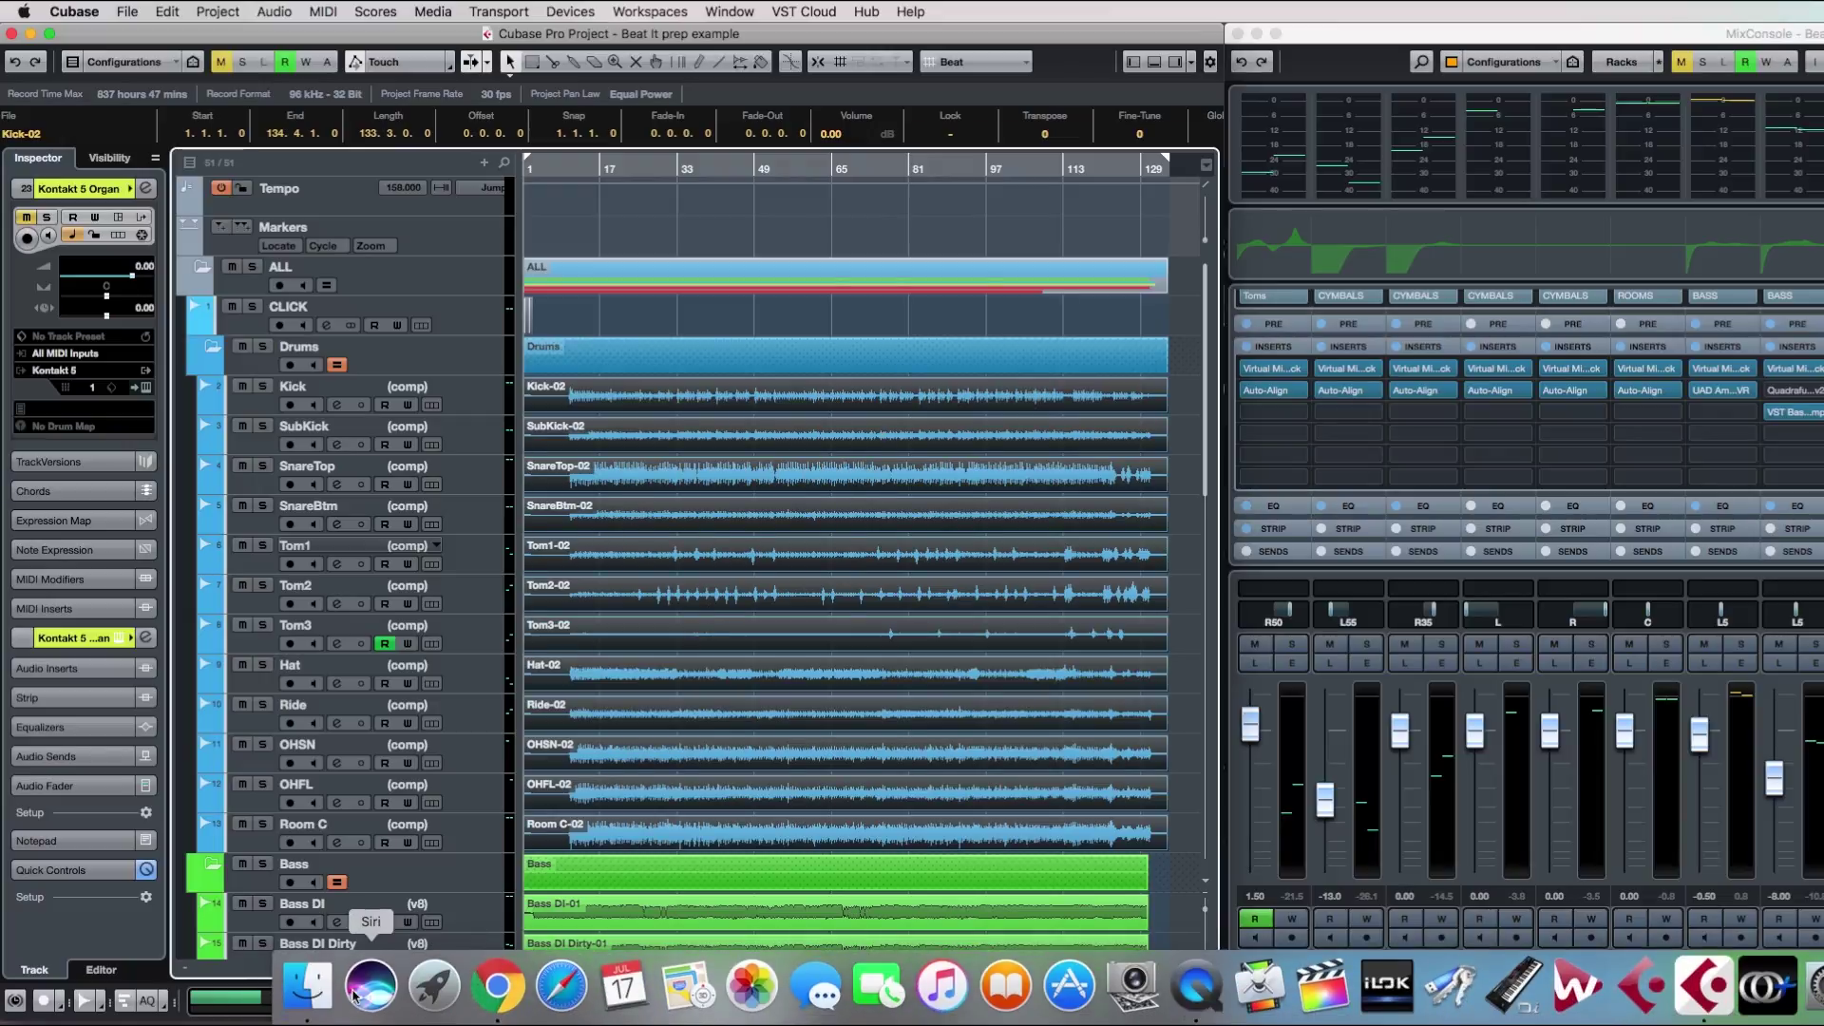
click(305, 982)
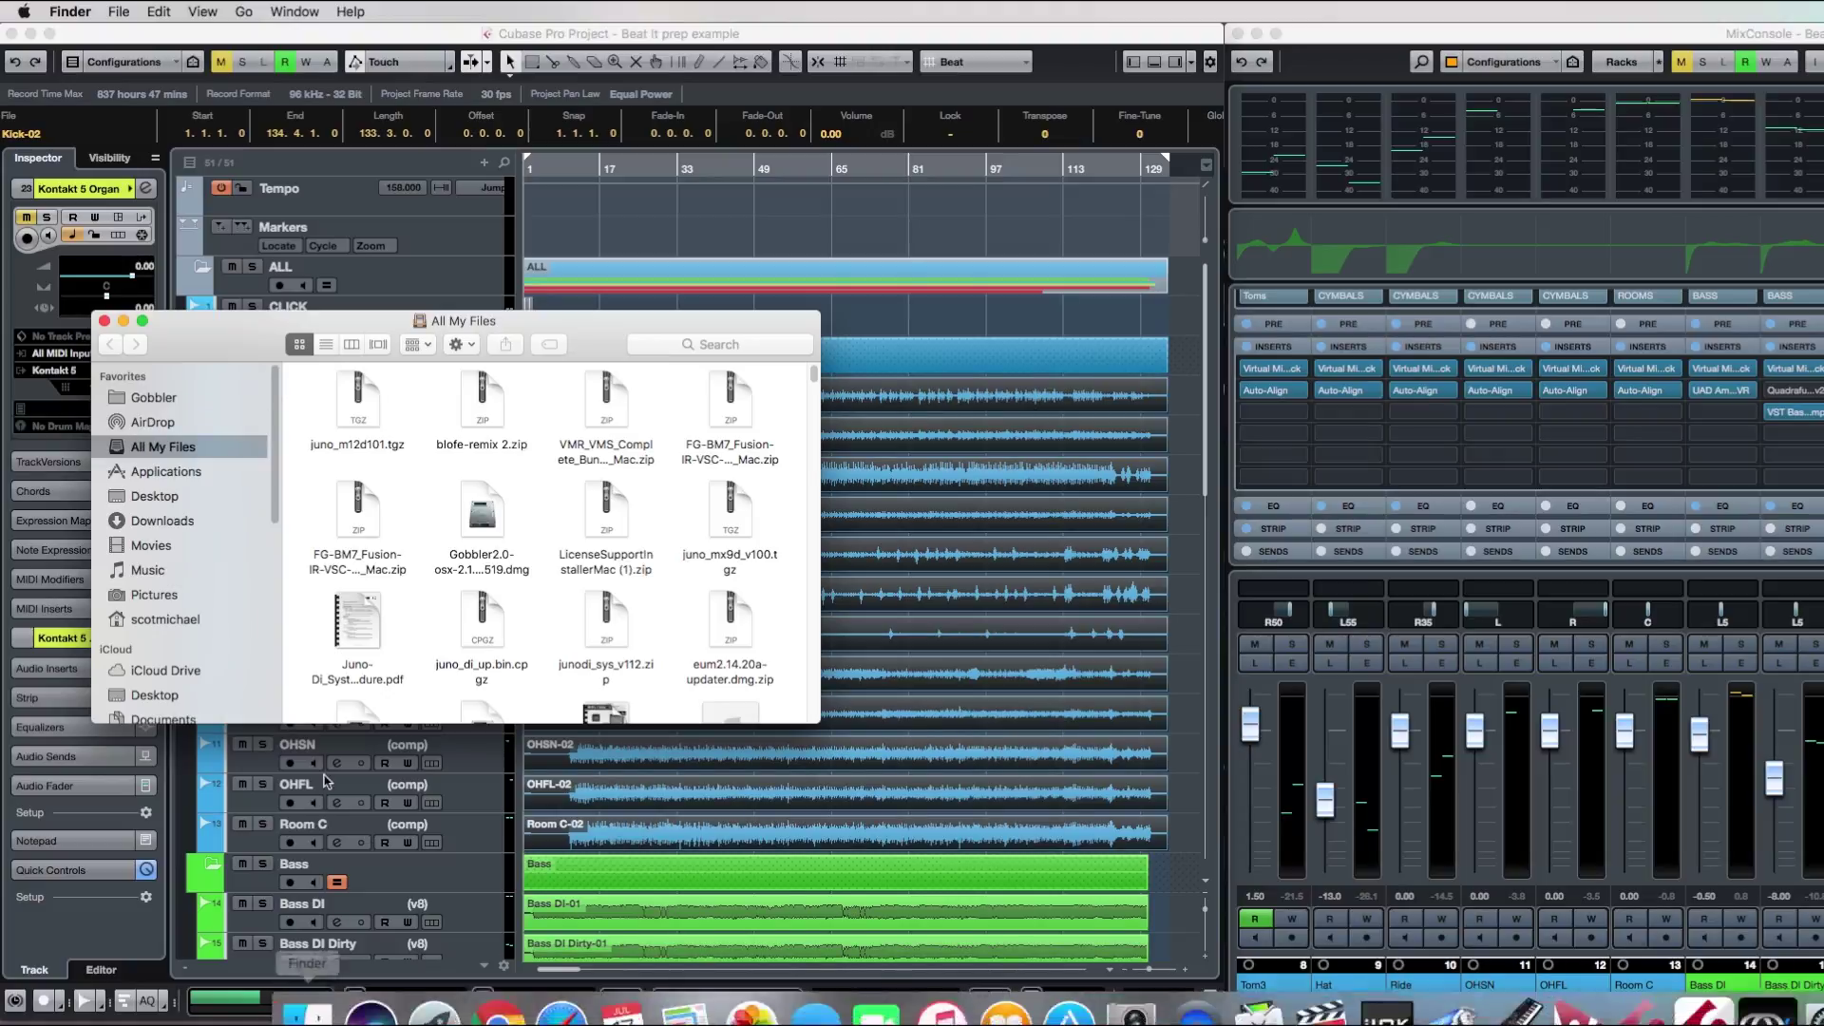
scroll(273, 563, down, 5)
scroll(273, 563, down, 2)
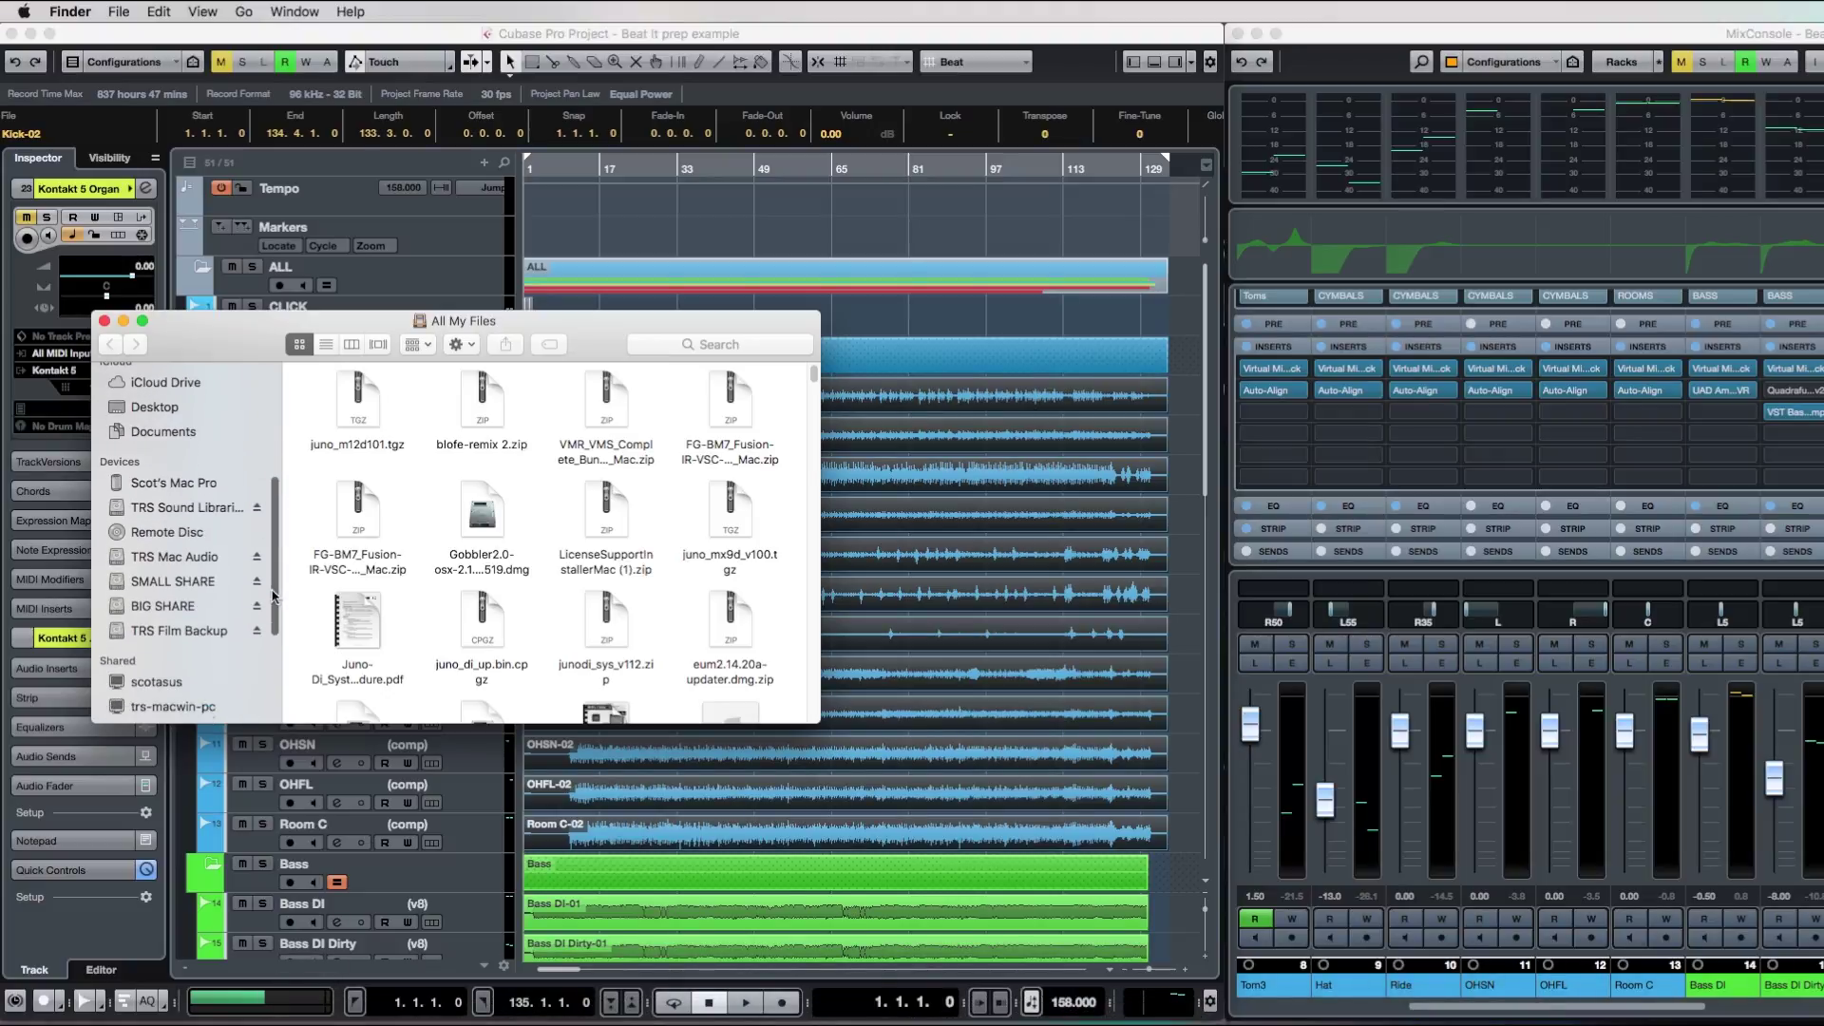
click(174, 556)
click(351, 345)
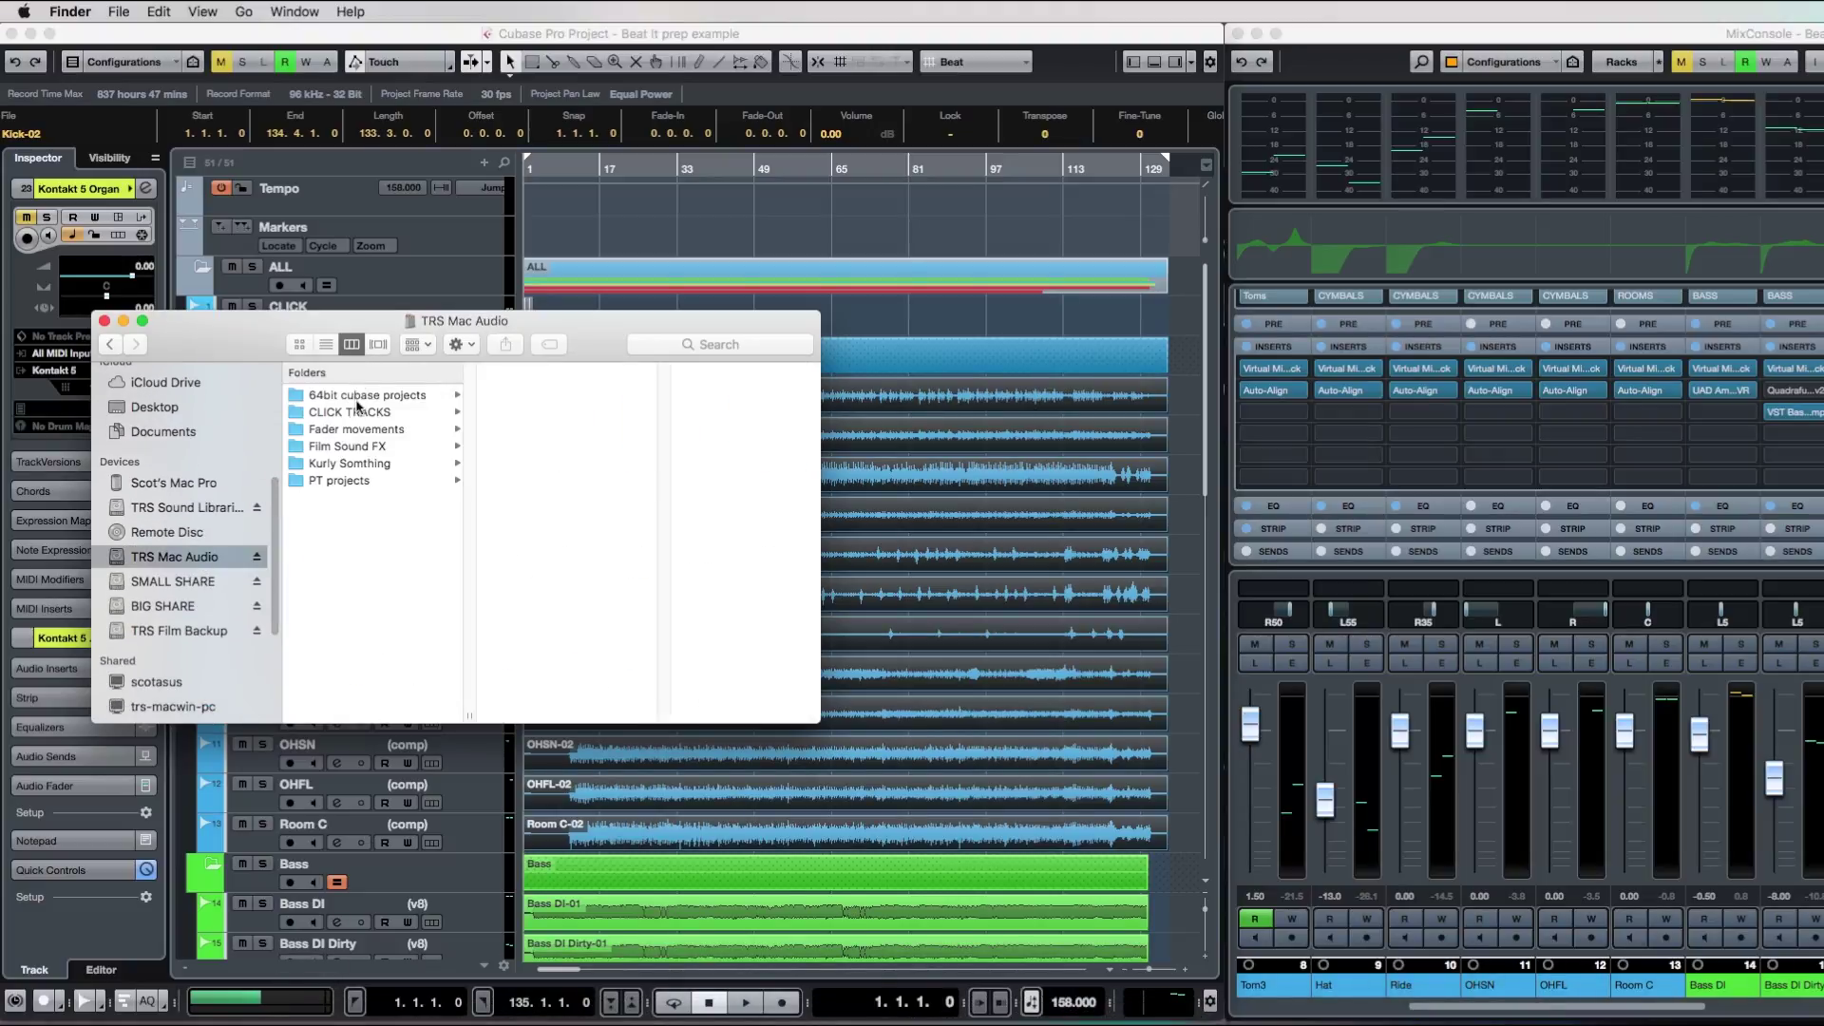
click(342, 395)
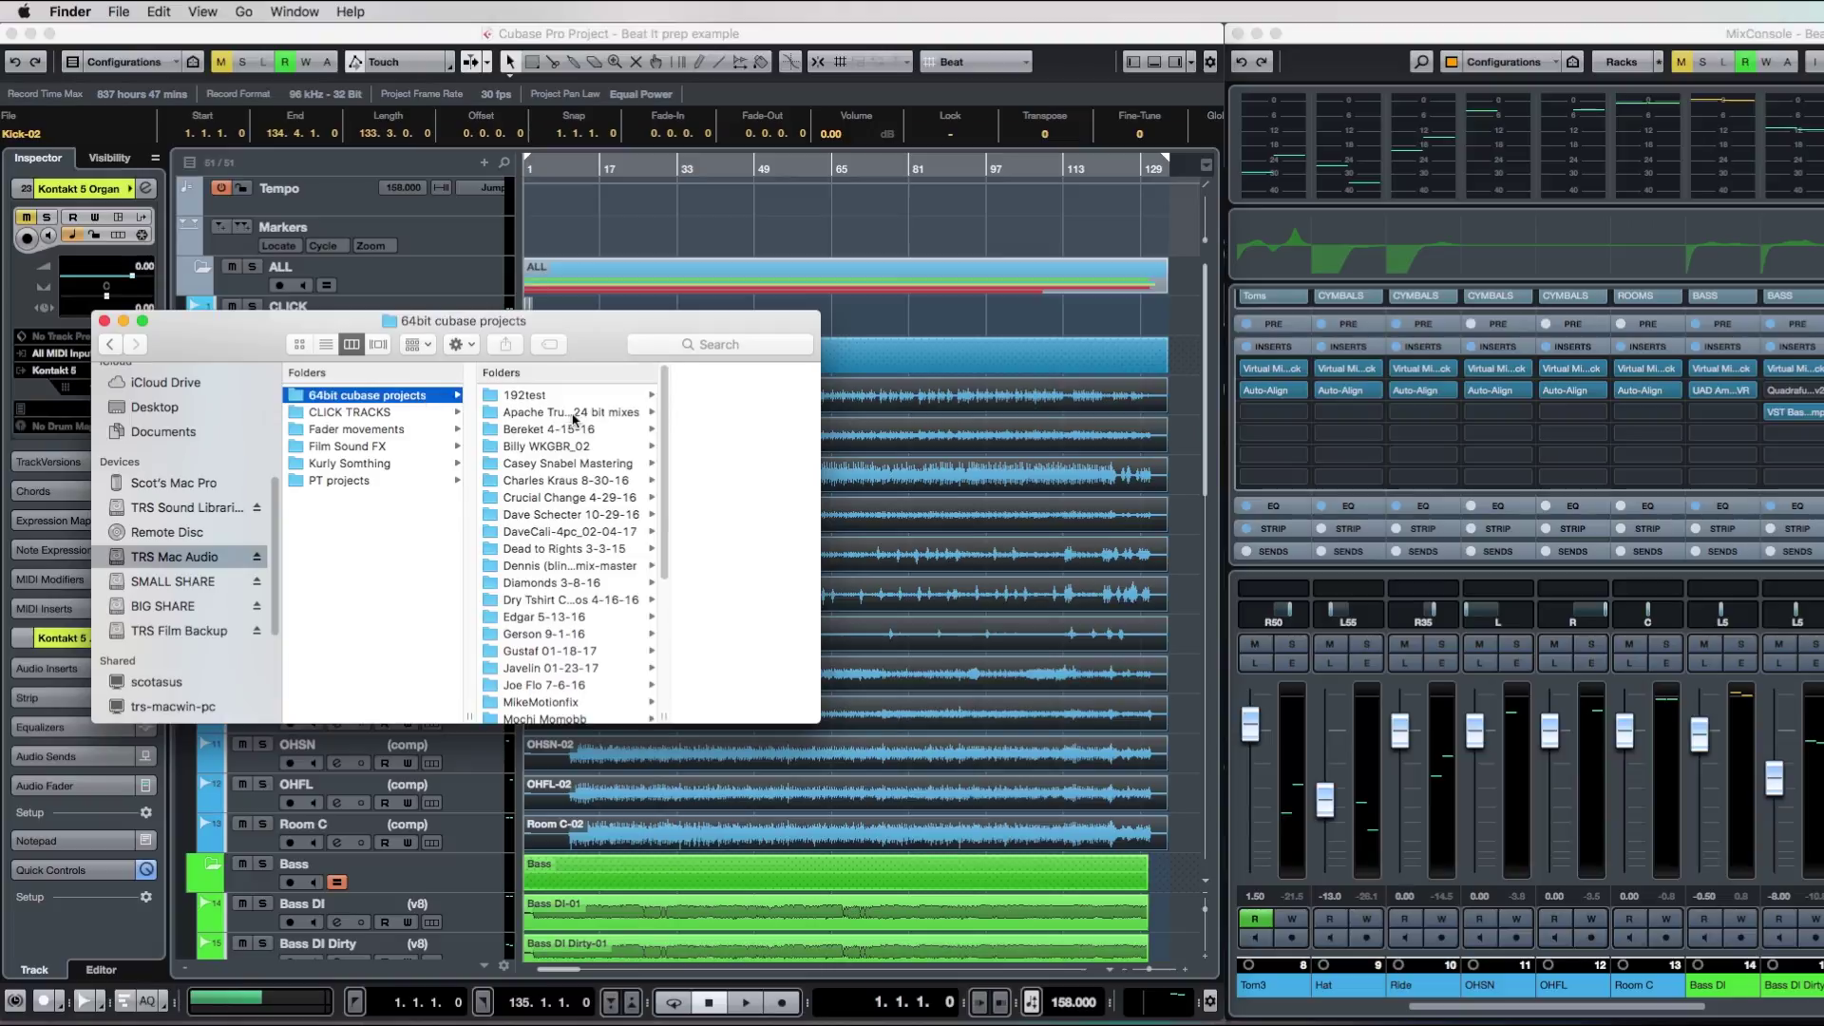
click(538, 567)
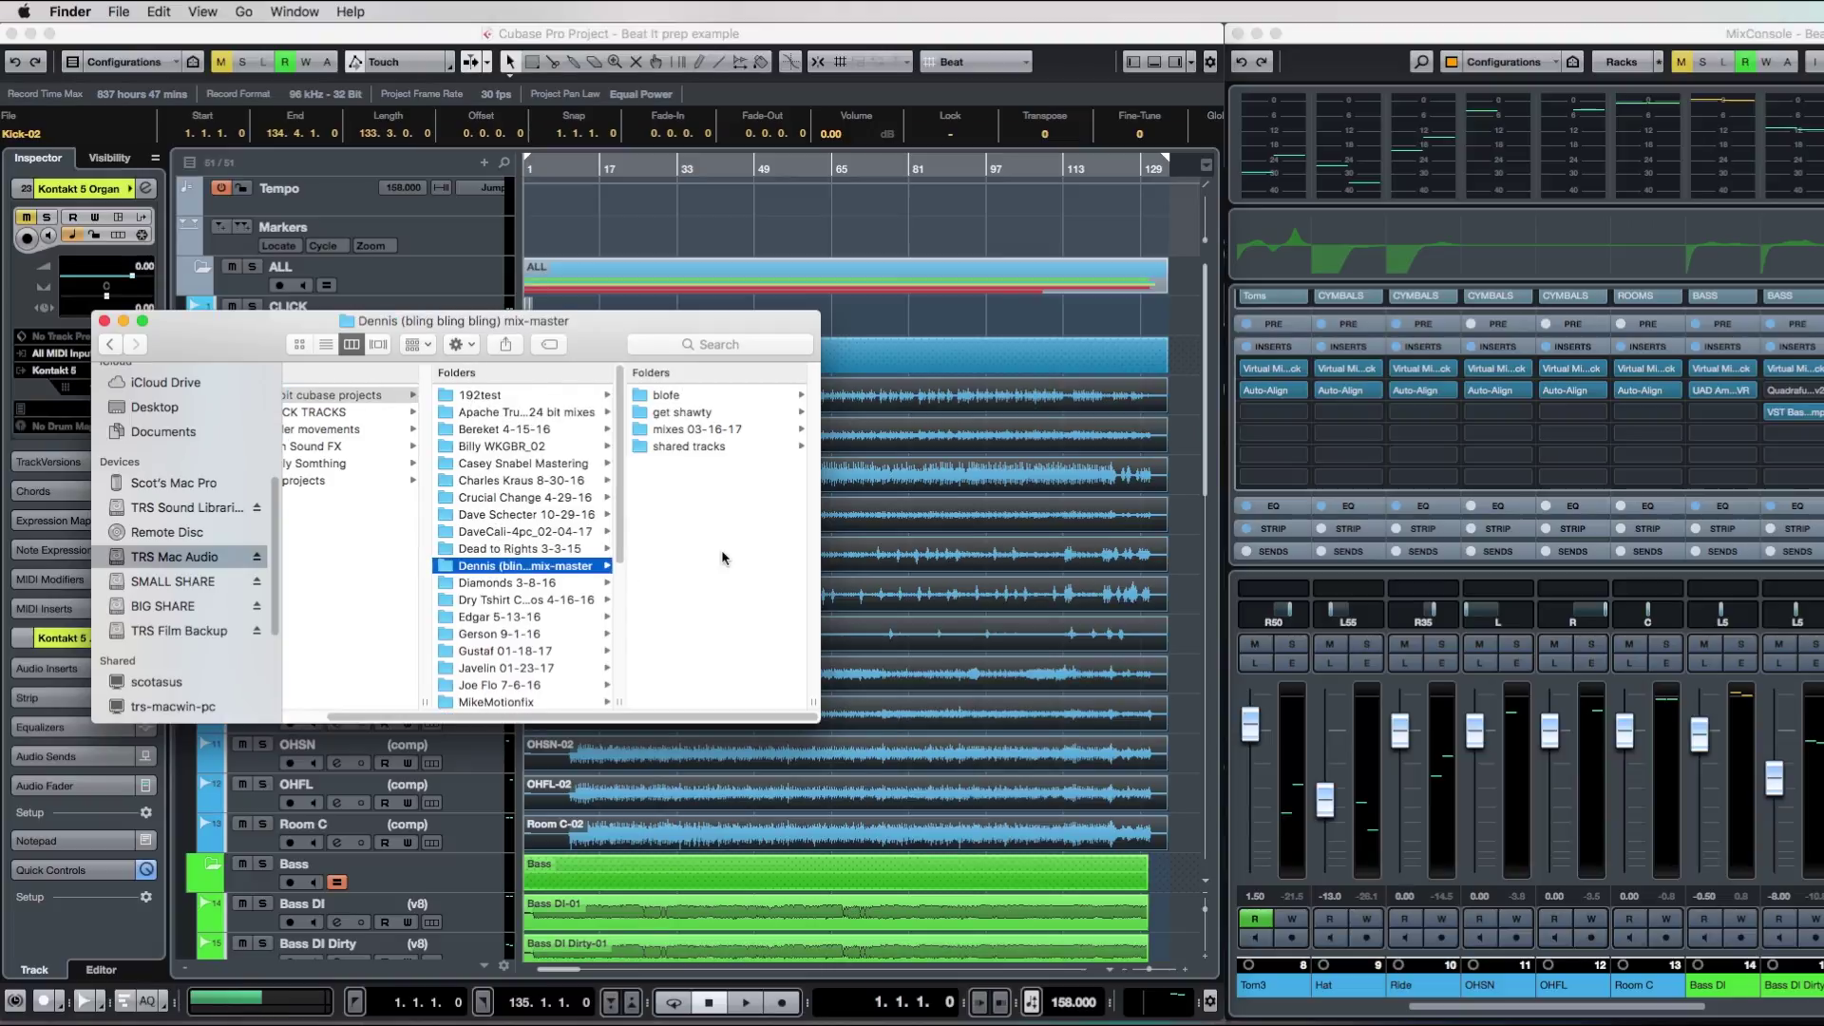
click(105, 320)
click(570, 401)
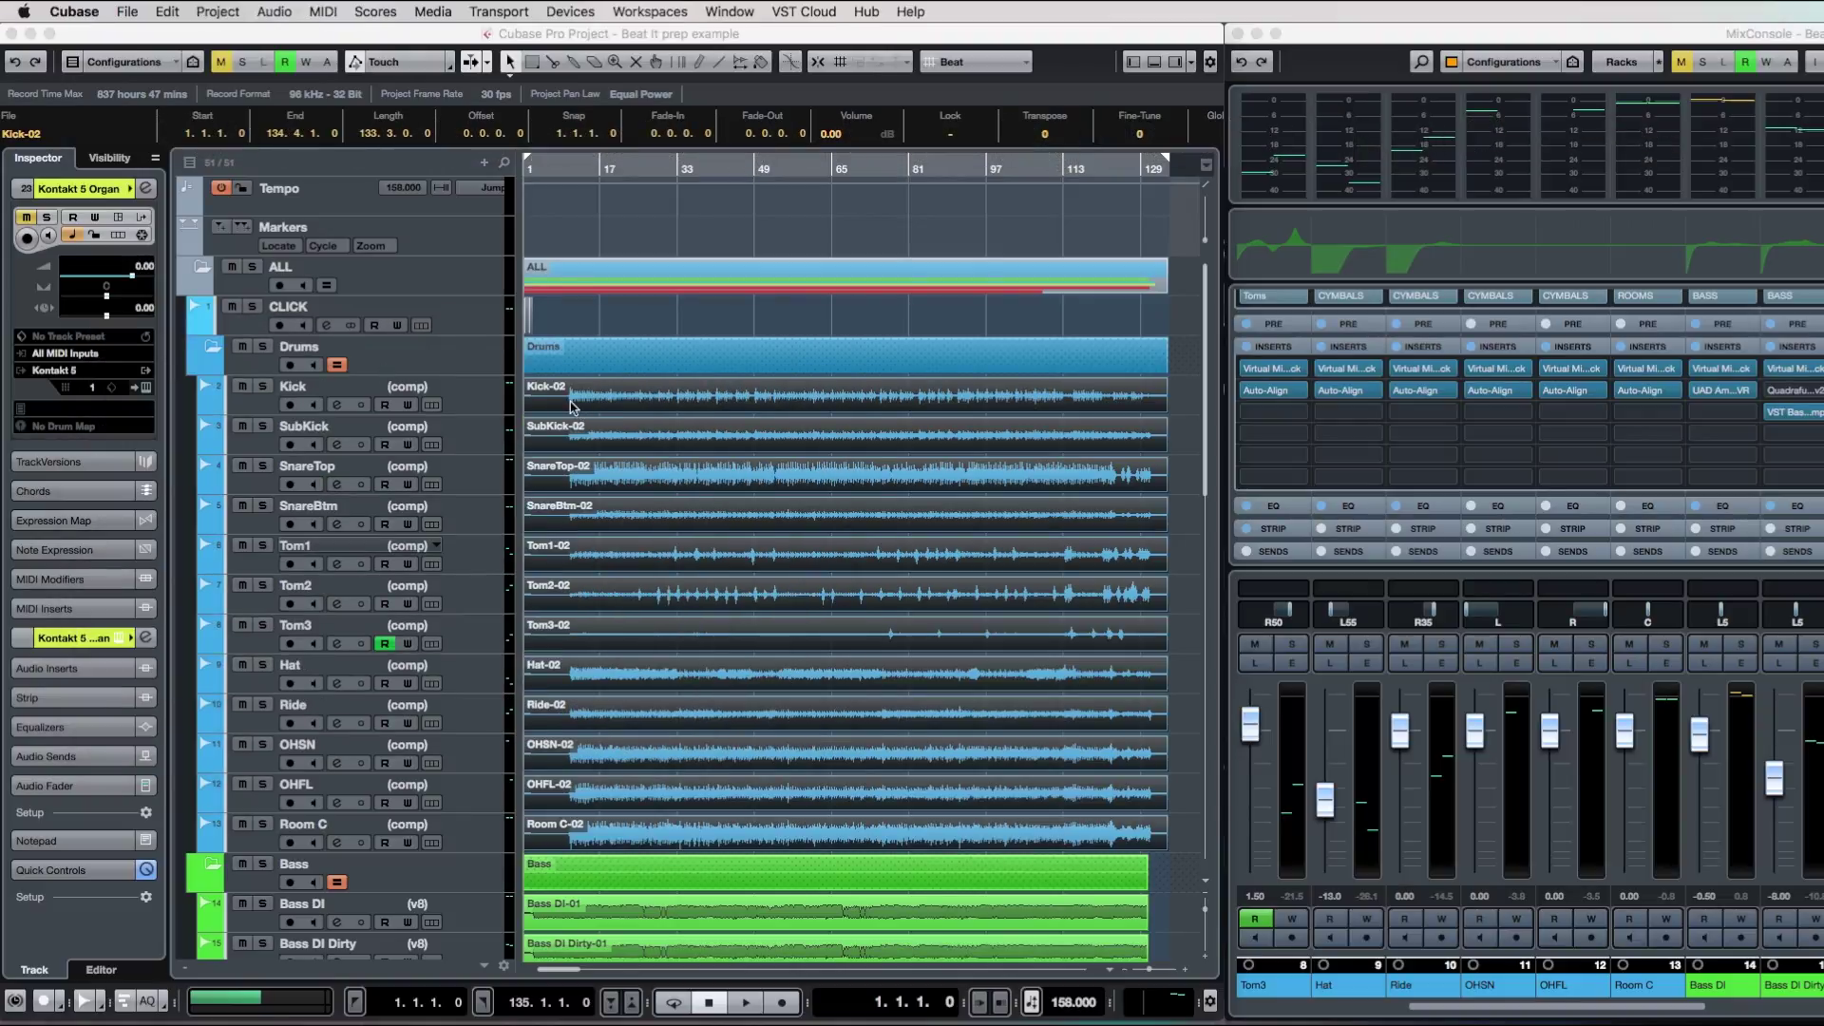
Turn off group editing on the Drums folder and select only the Kick track's event.
click(571, 402)
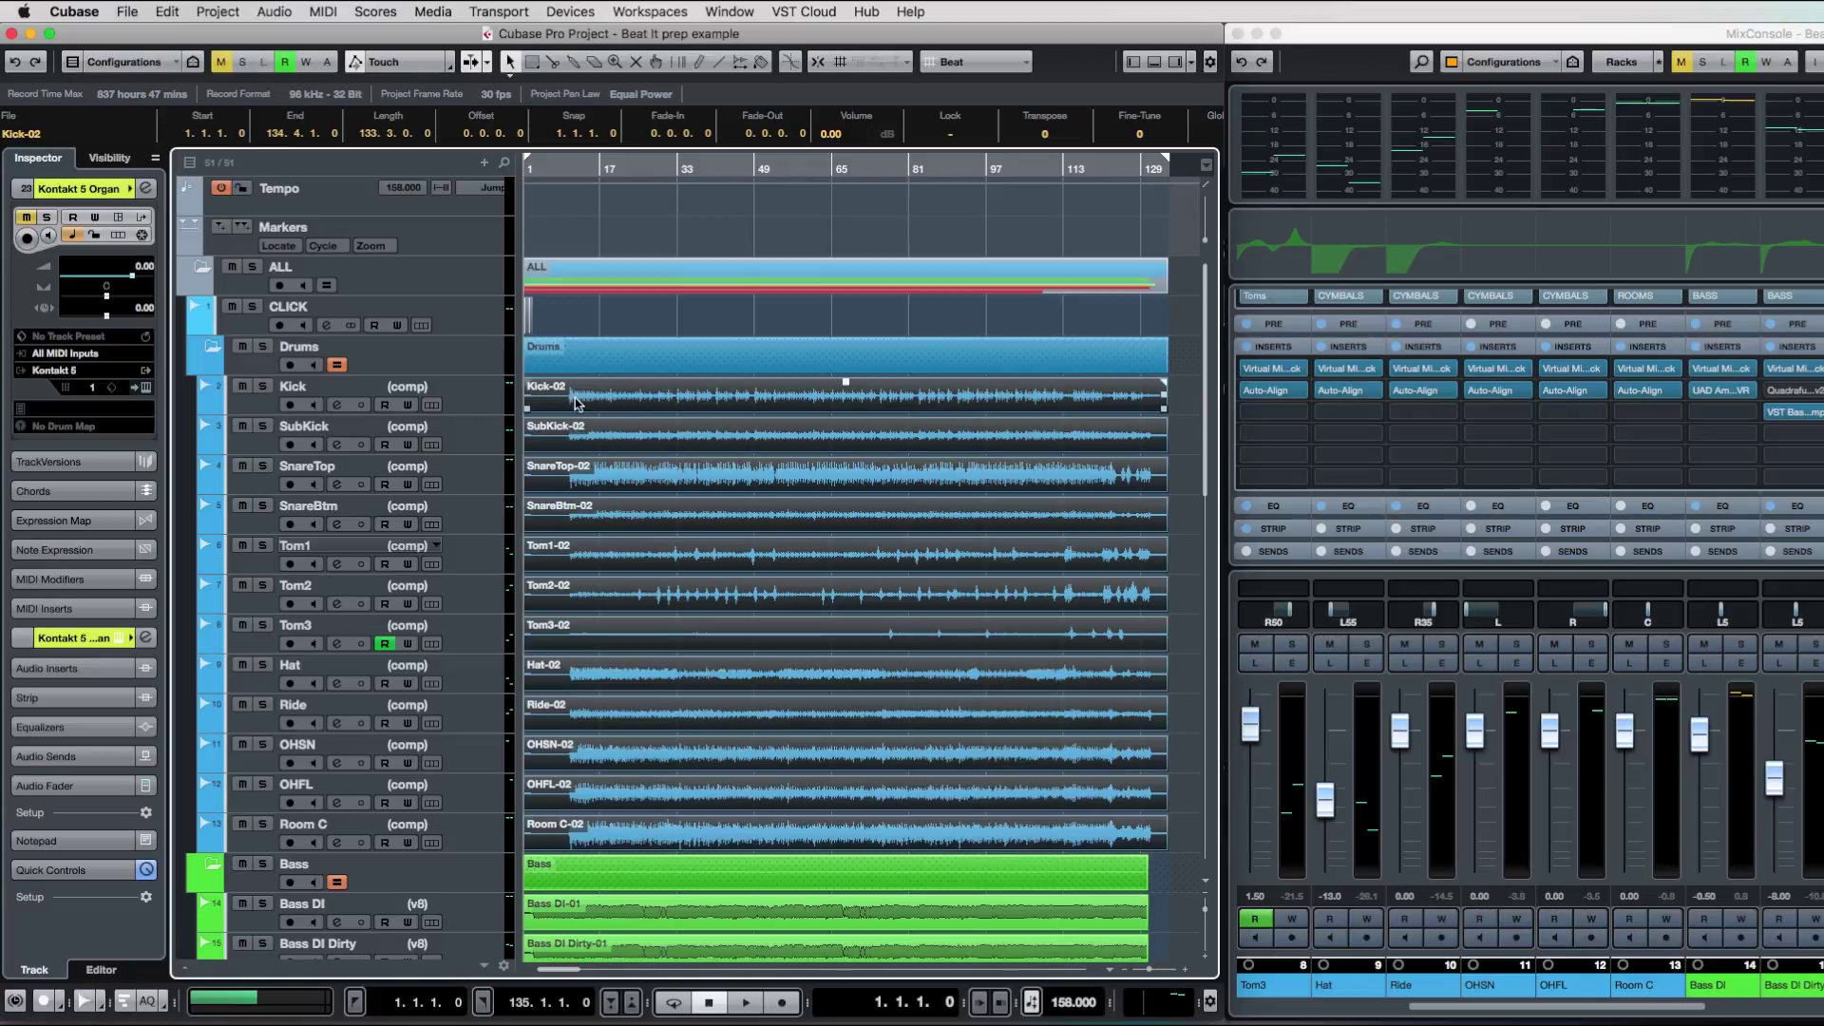
click(1119, 644)
click(337, 365)
click(558, 400)
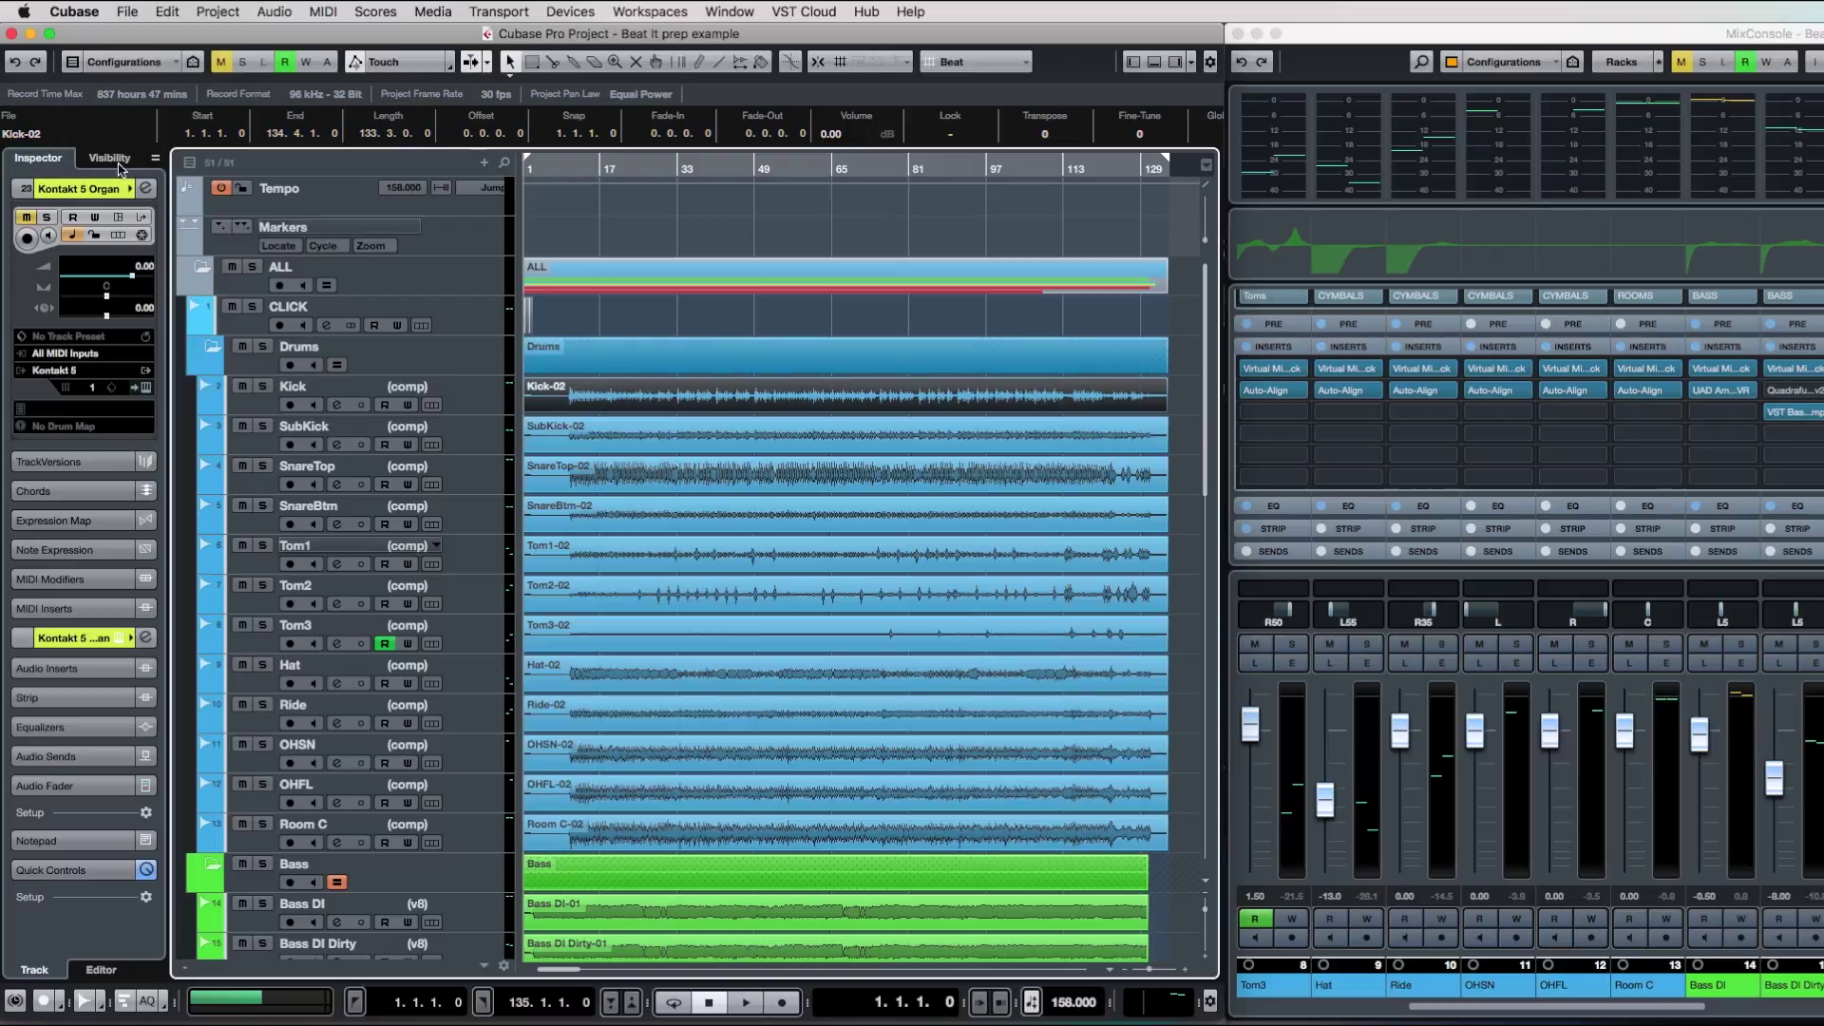
Rename the selected Kick event as 01 Kick.
click(58, 134)
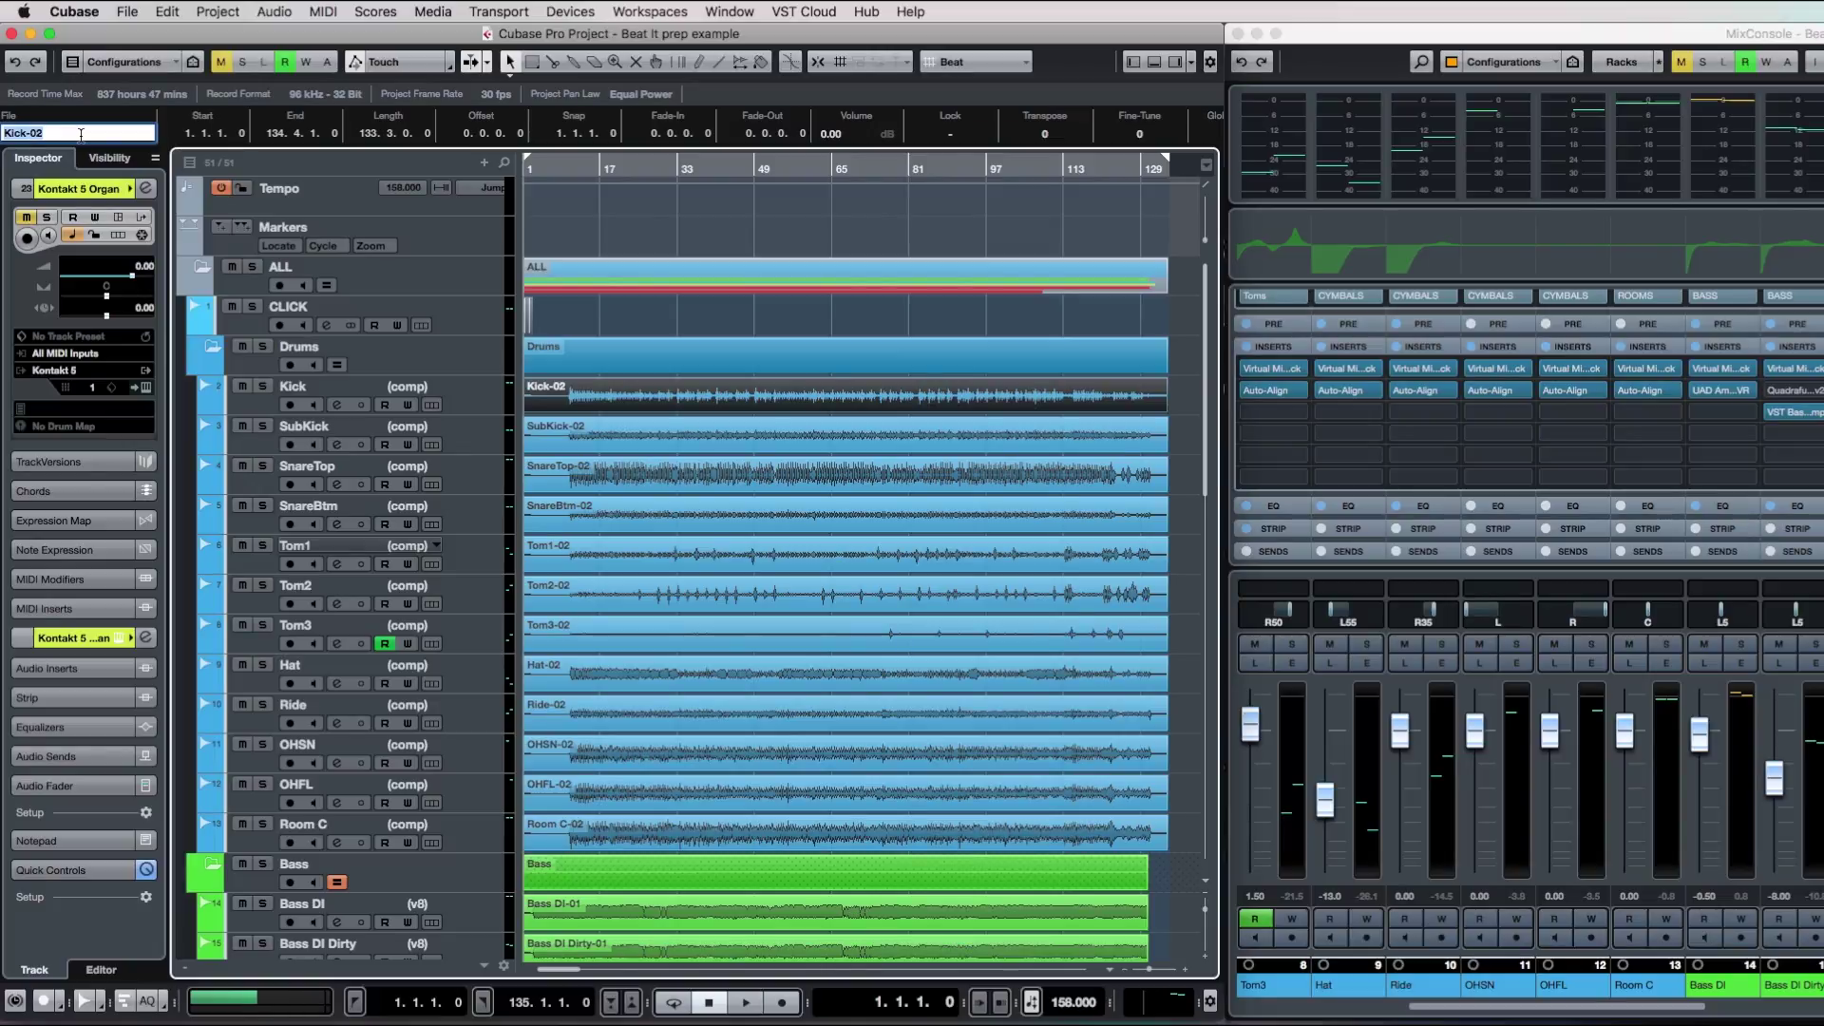
text(01)
key(Return)
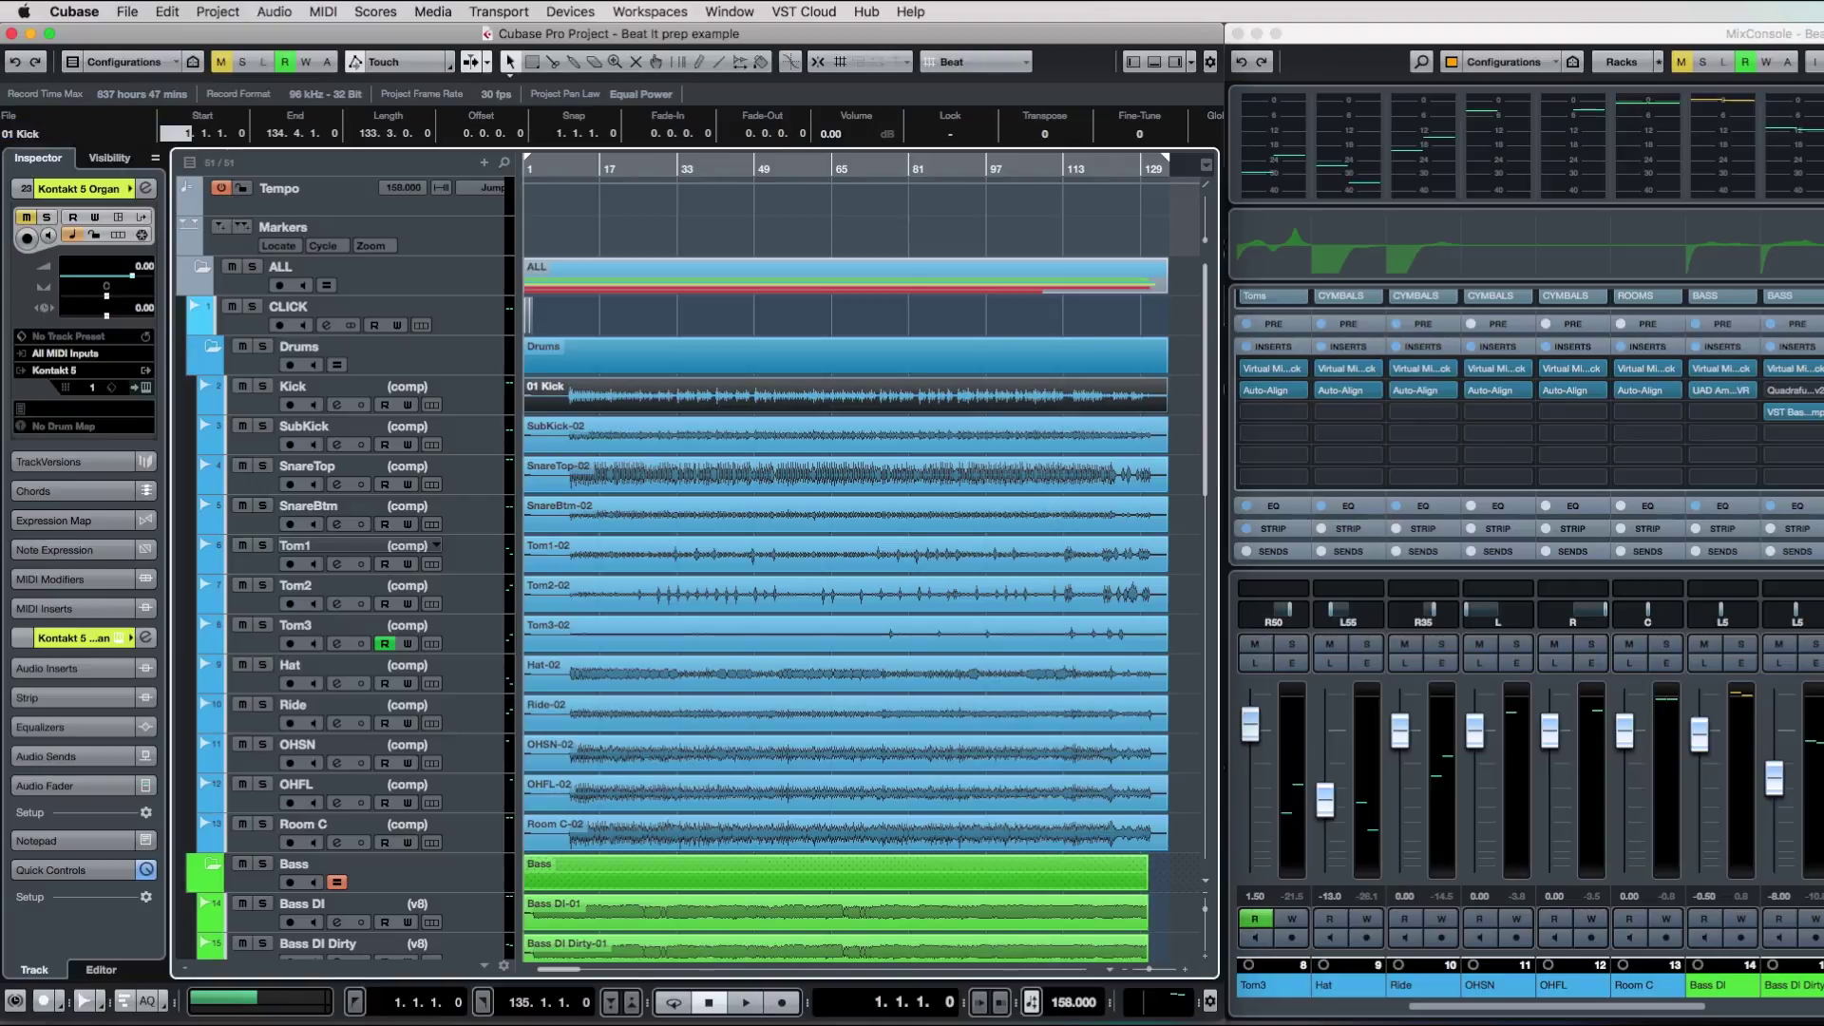
Select the bounced event on the SubKick track and rename it as 02 SubKick.
key(Down)
click(92, 138)
text(02)
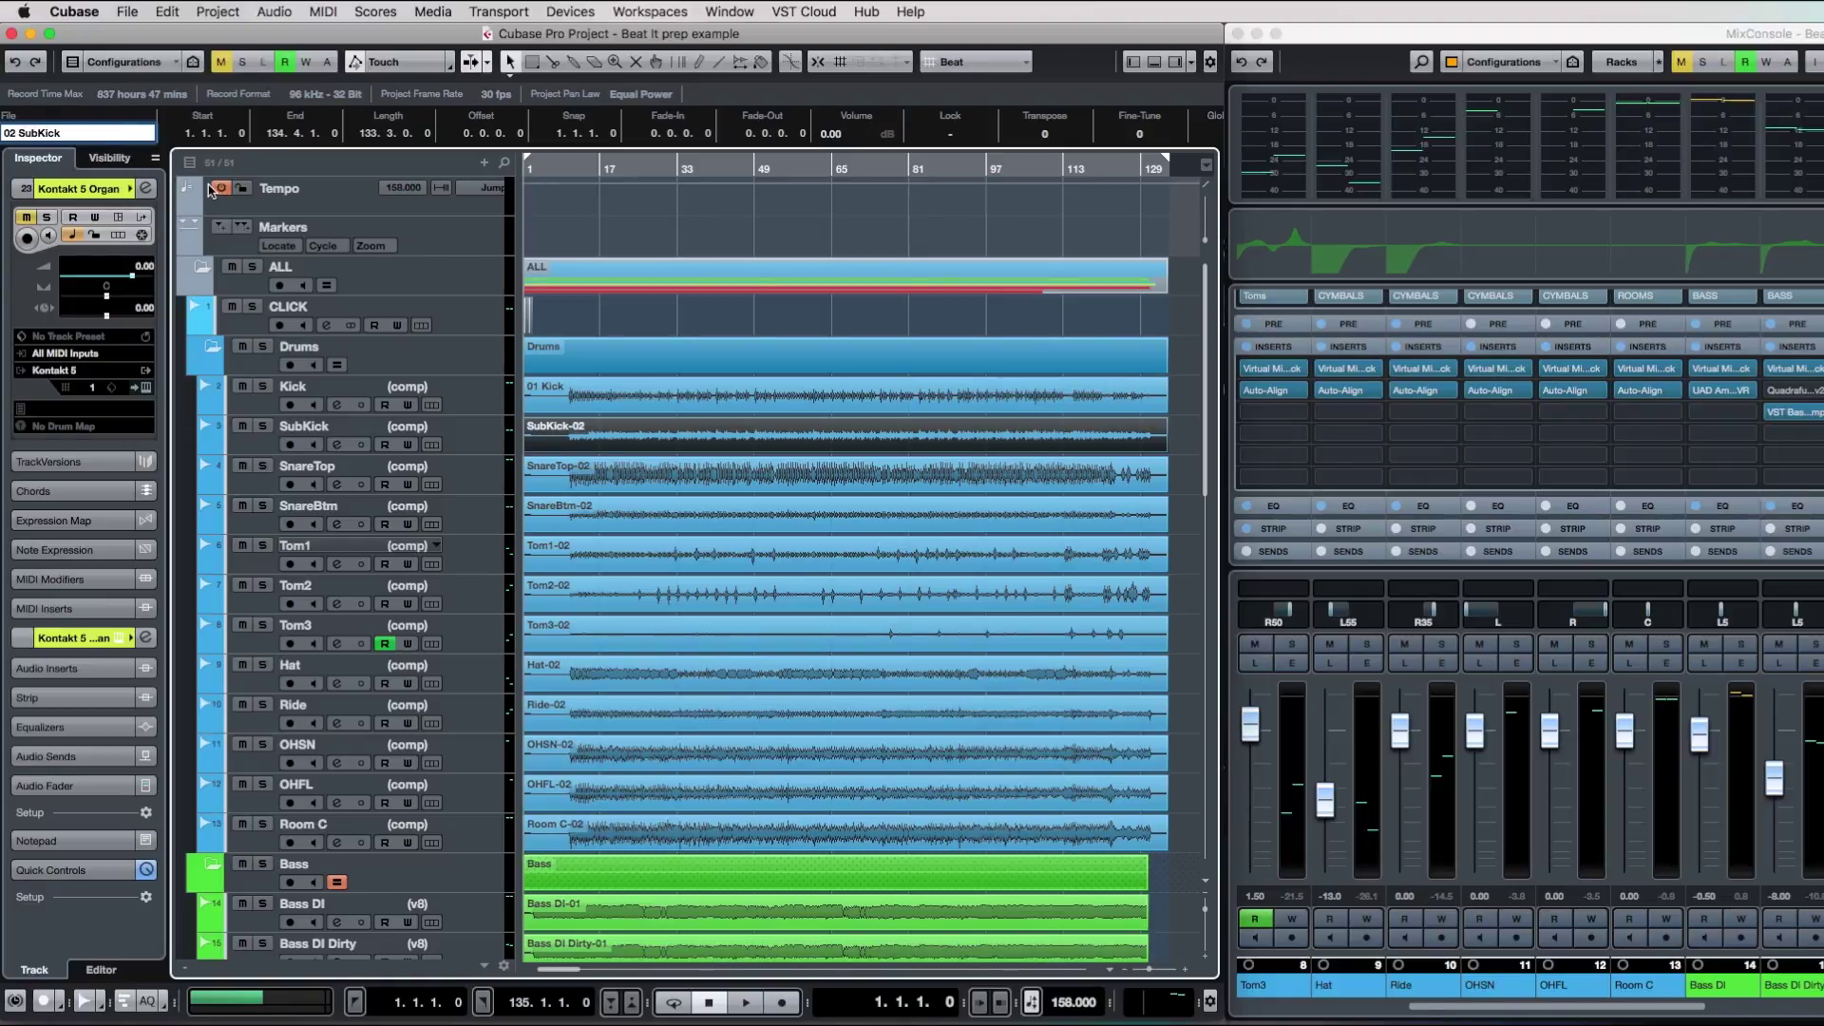
key(Return)
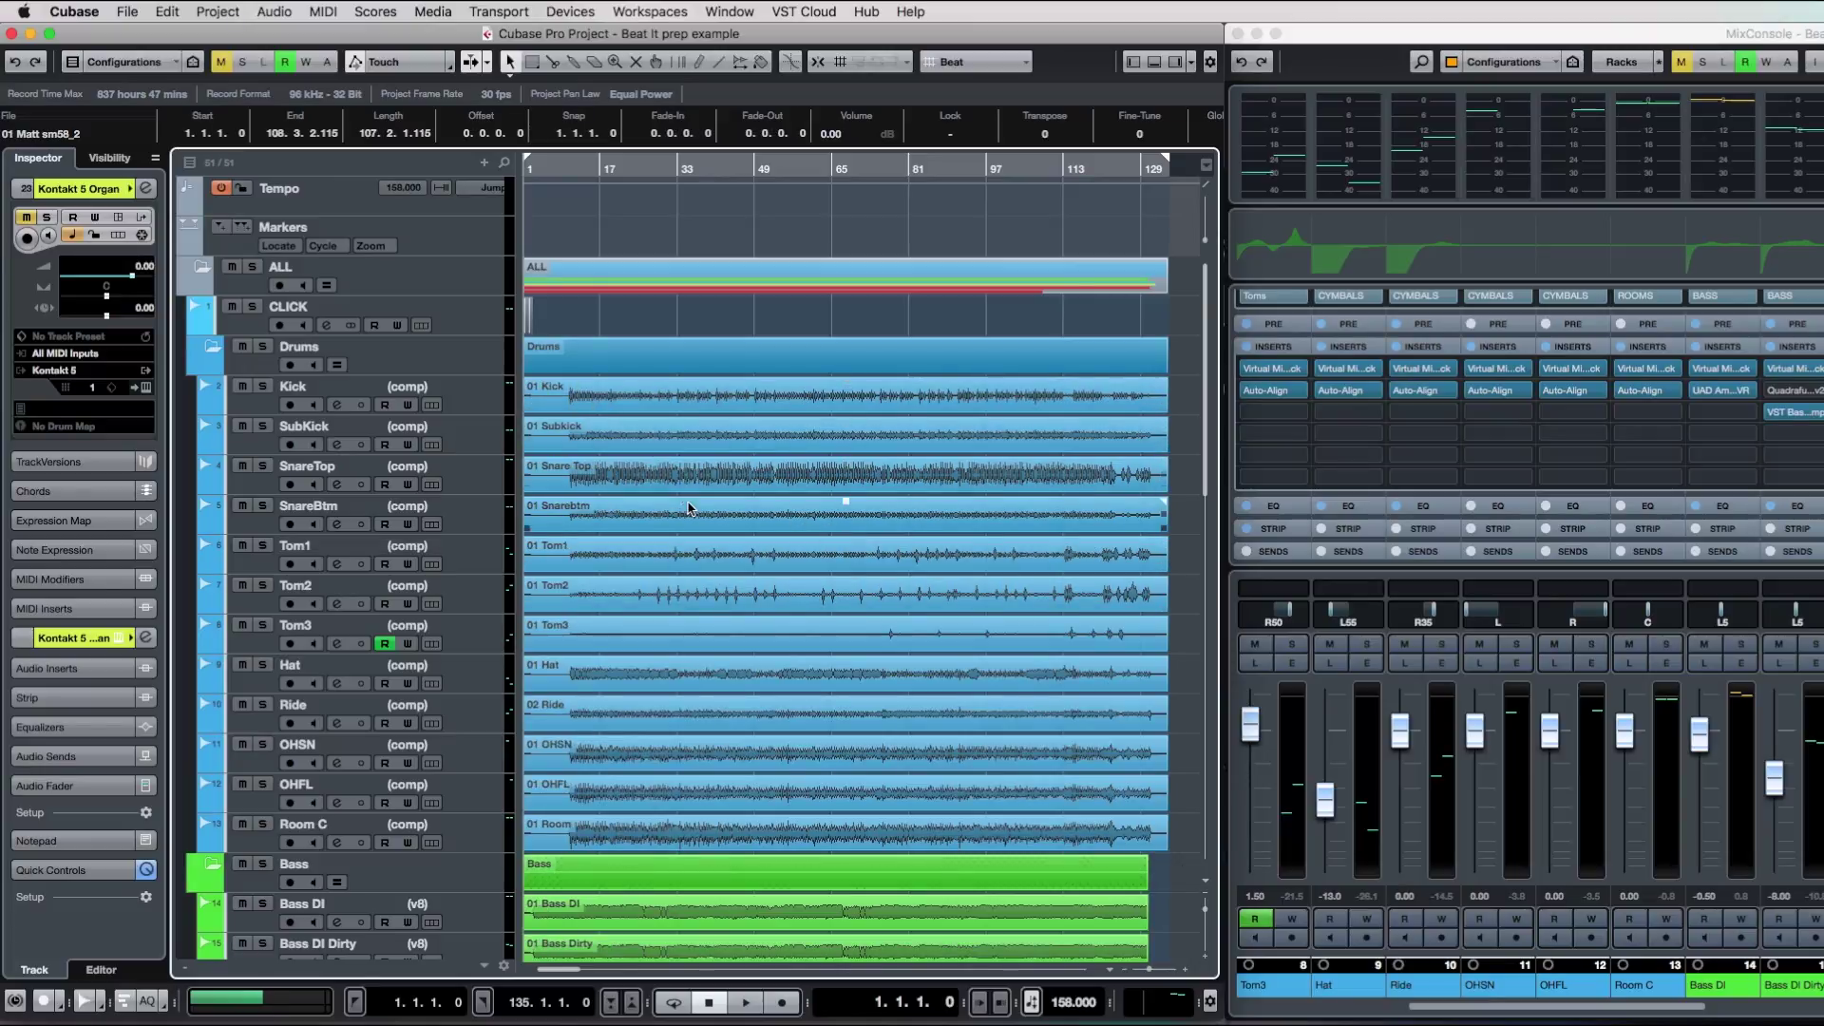
Check the event names on the drum, bass, keys, organ and vocal tracks.
scroll(742, 526, down, 6)
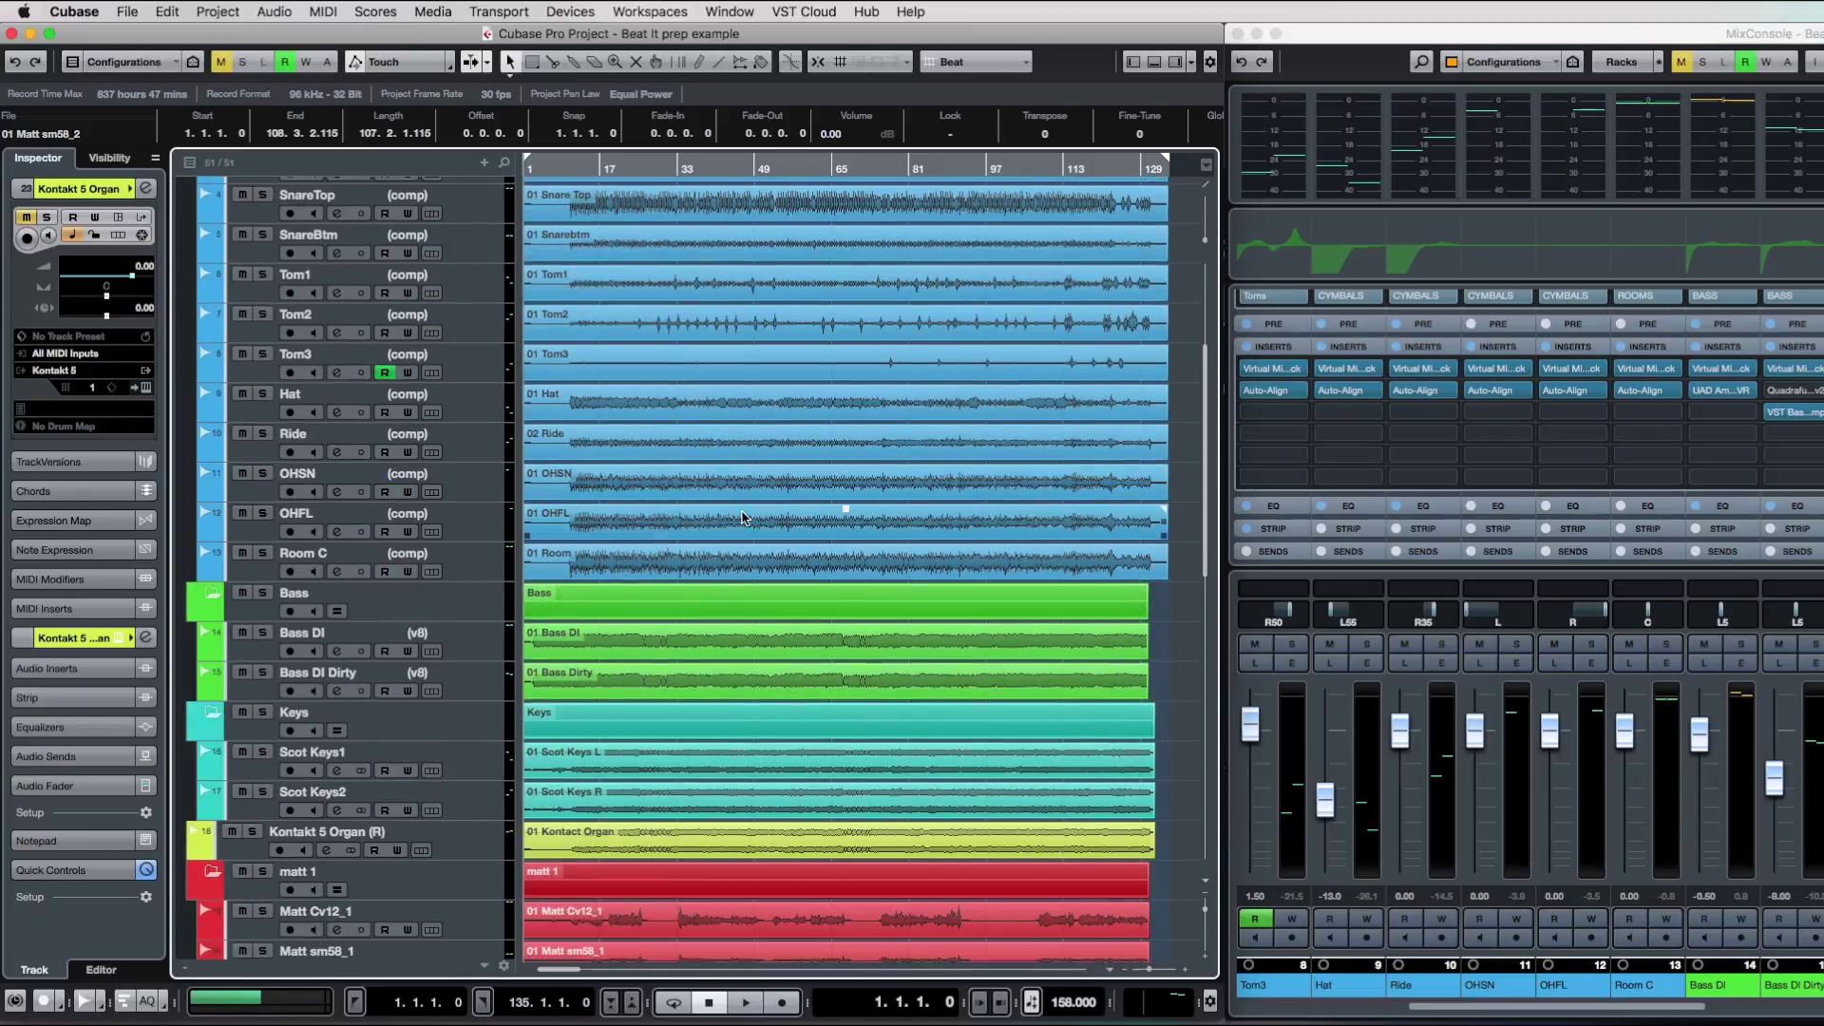
scroll(742, 518, down, 1)
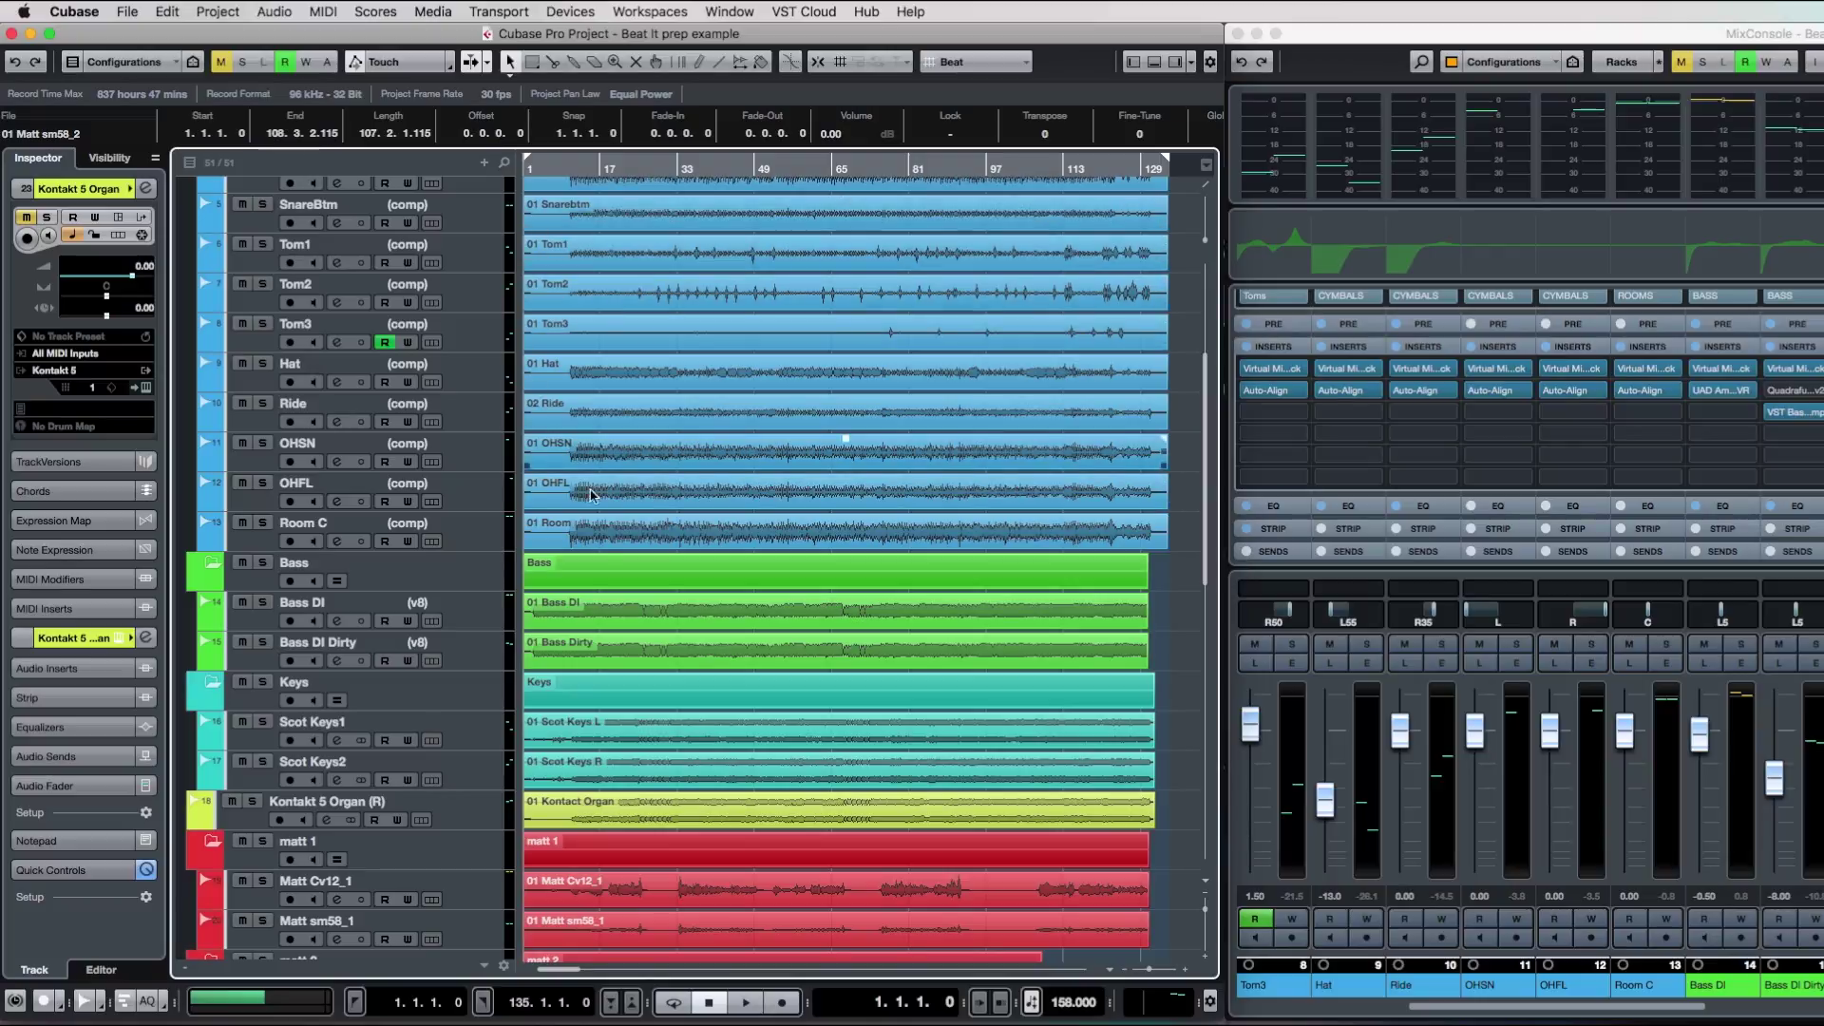
scroll(570, 703, down, 6)
scroll(580, 727, up, 6)
scroll(580, 722, up, 1)
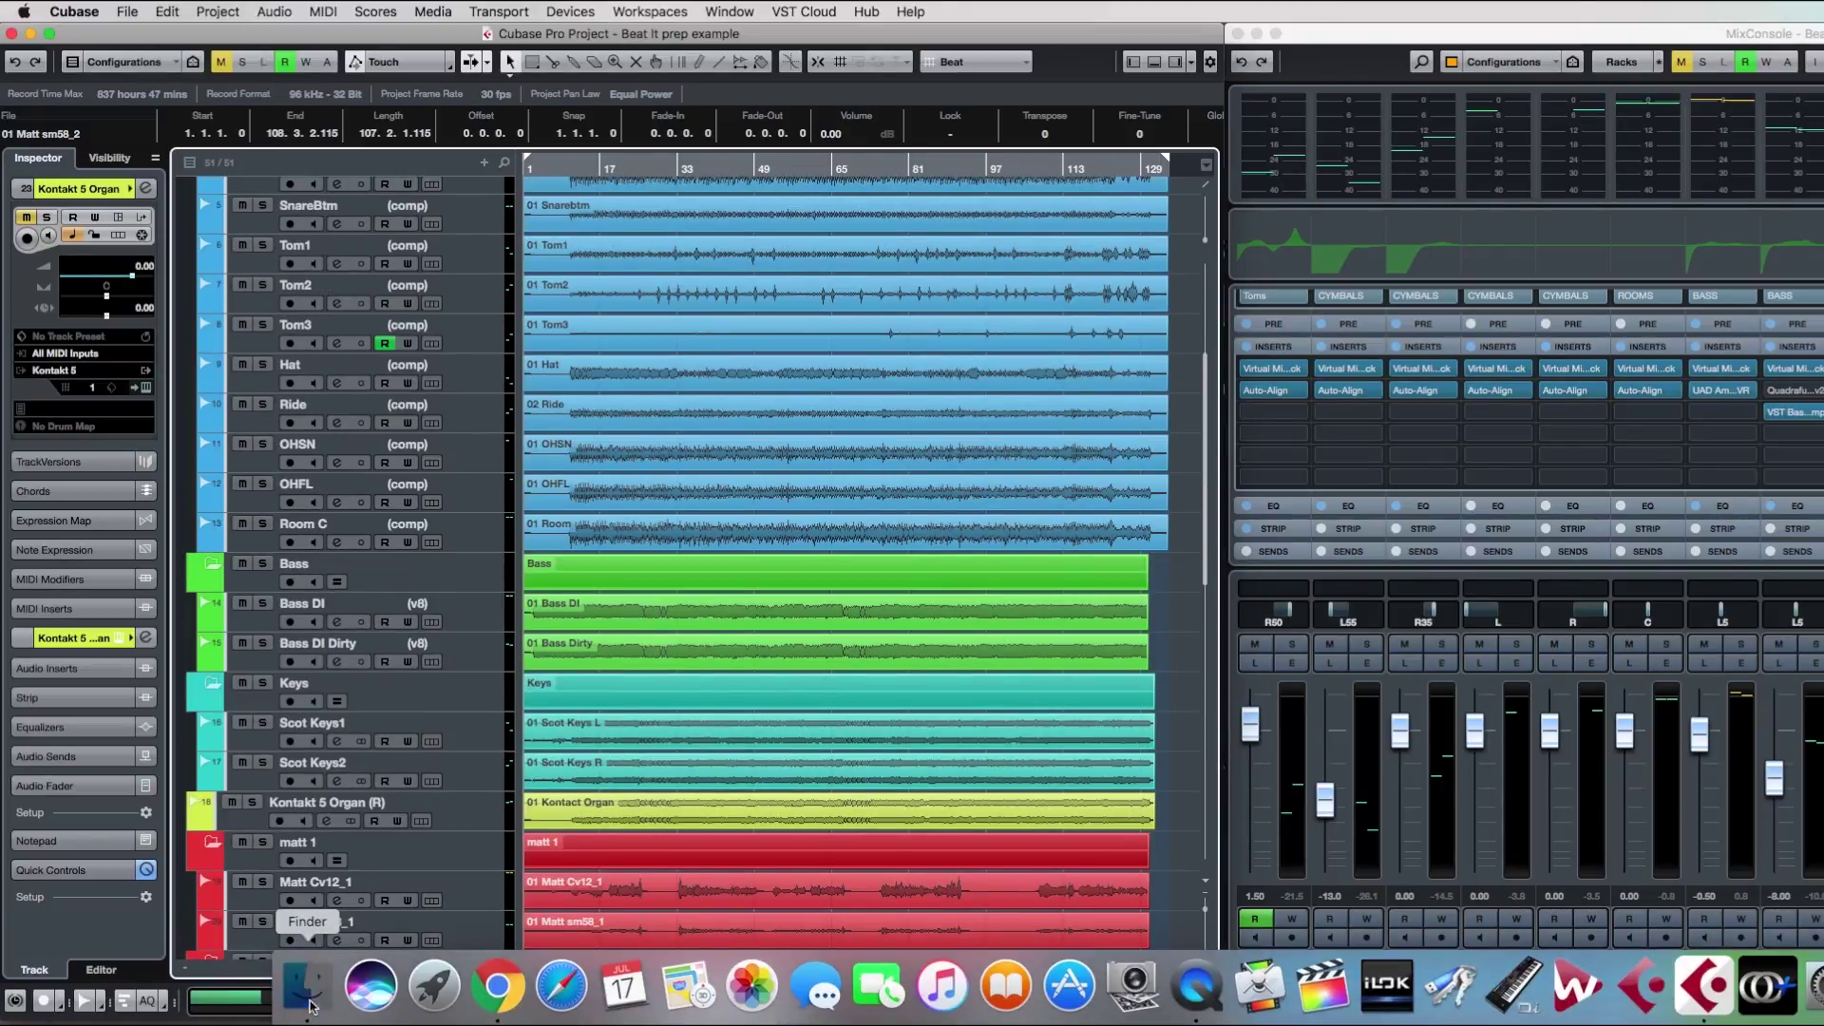
Switch to Finder and open the Beat It prep example project's Audio folder in 64bit cubase projects on the TRS Mac Audio drive, using column view.
click(309, 1003)
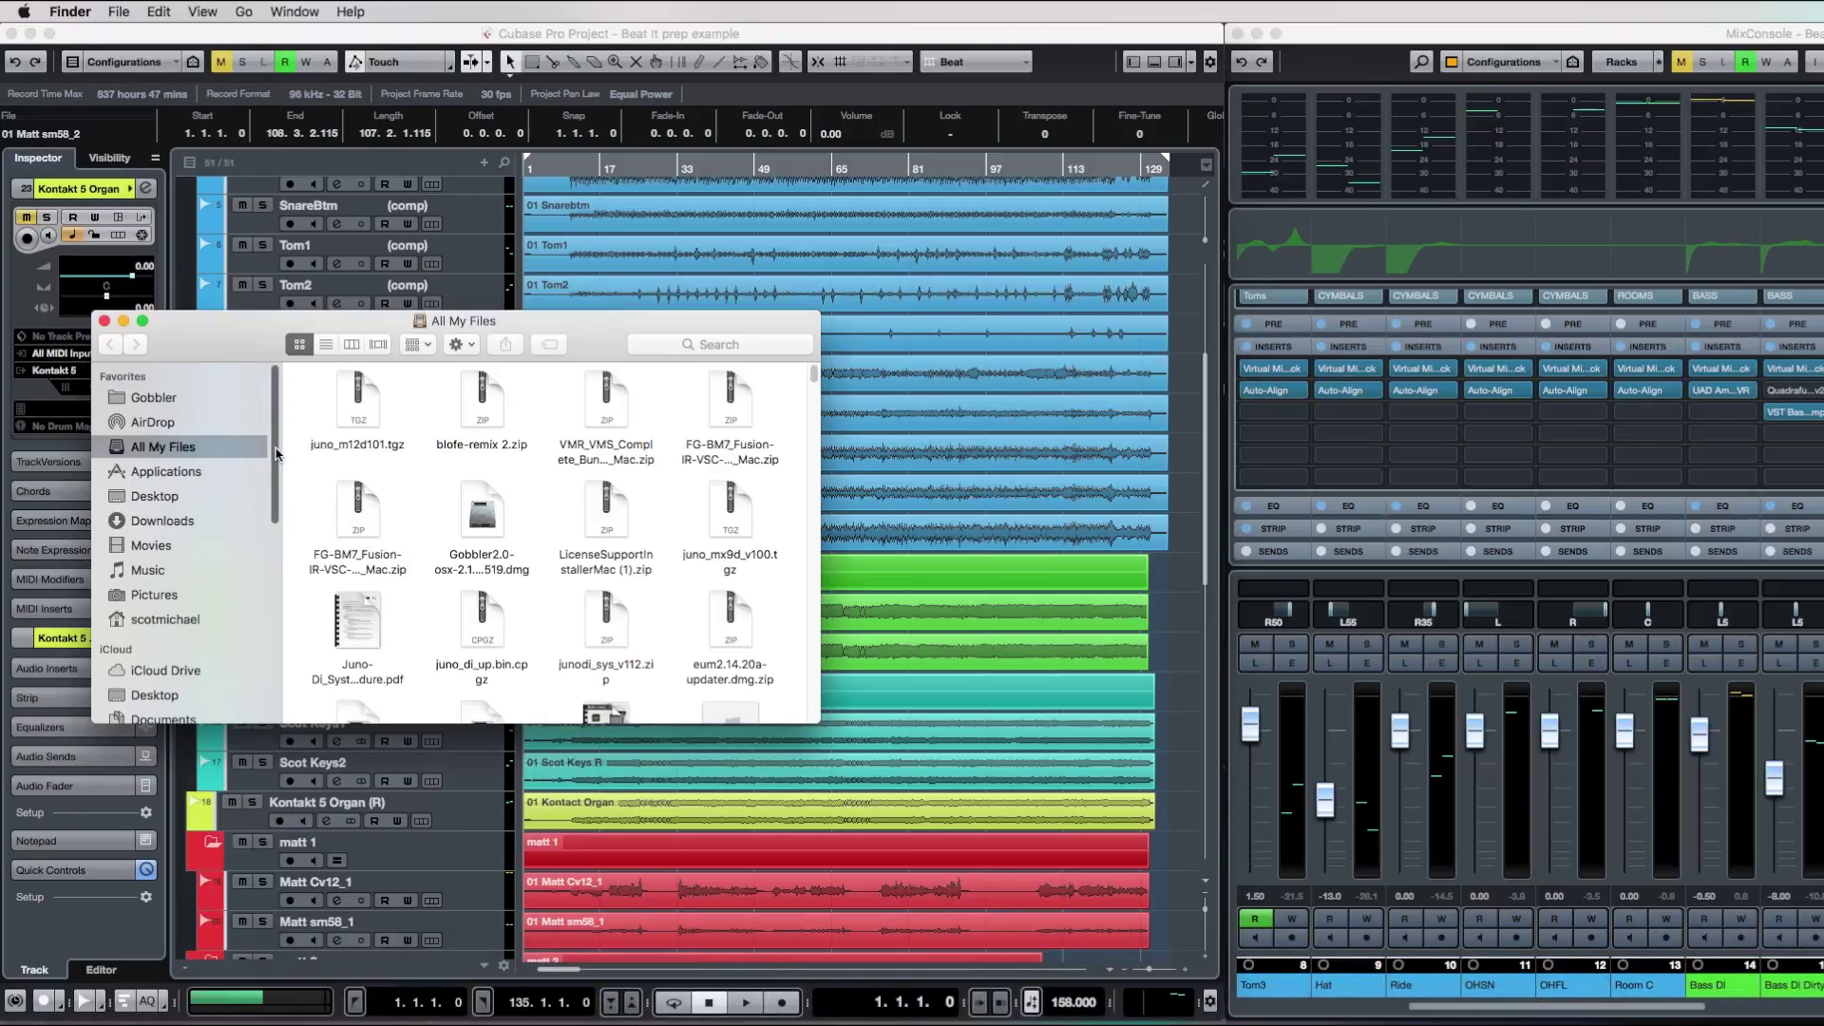
scroll(276, 453, down, 5)
click(177, 565)
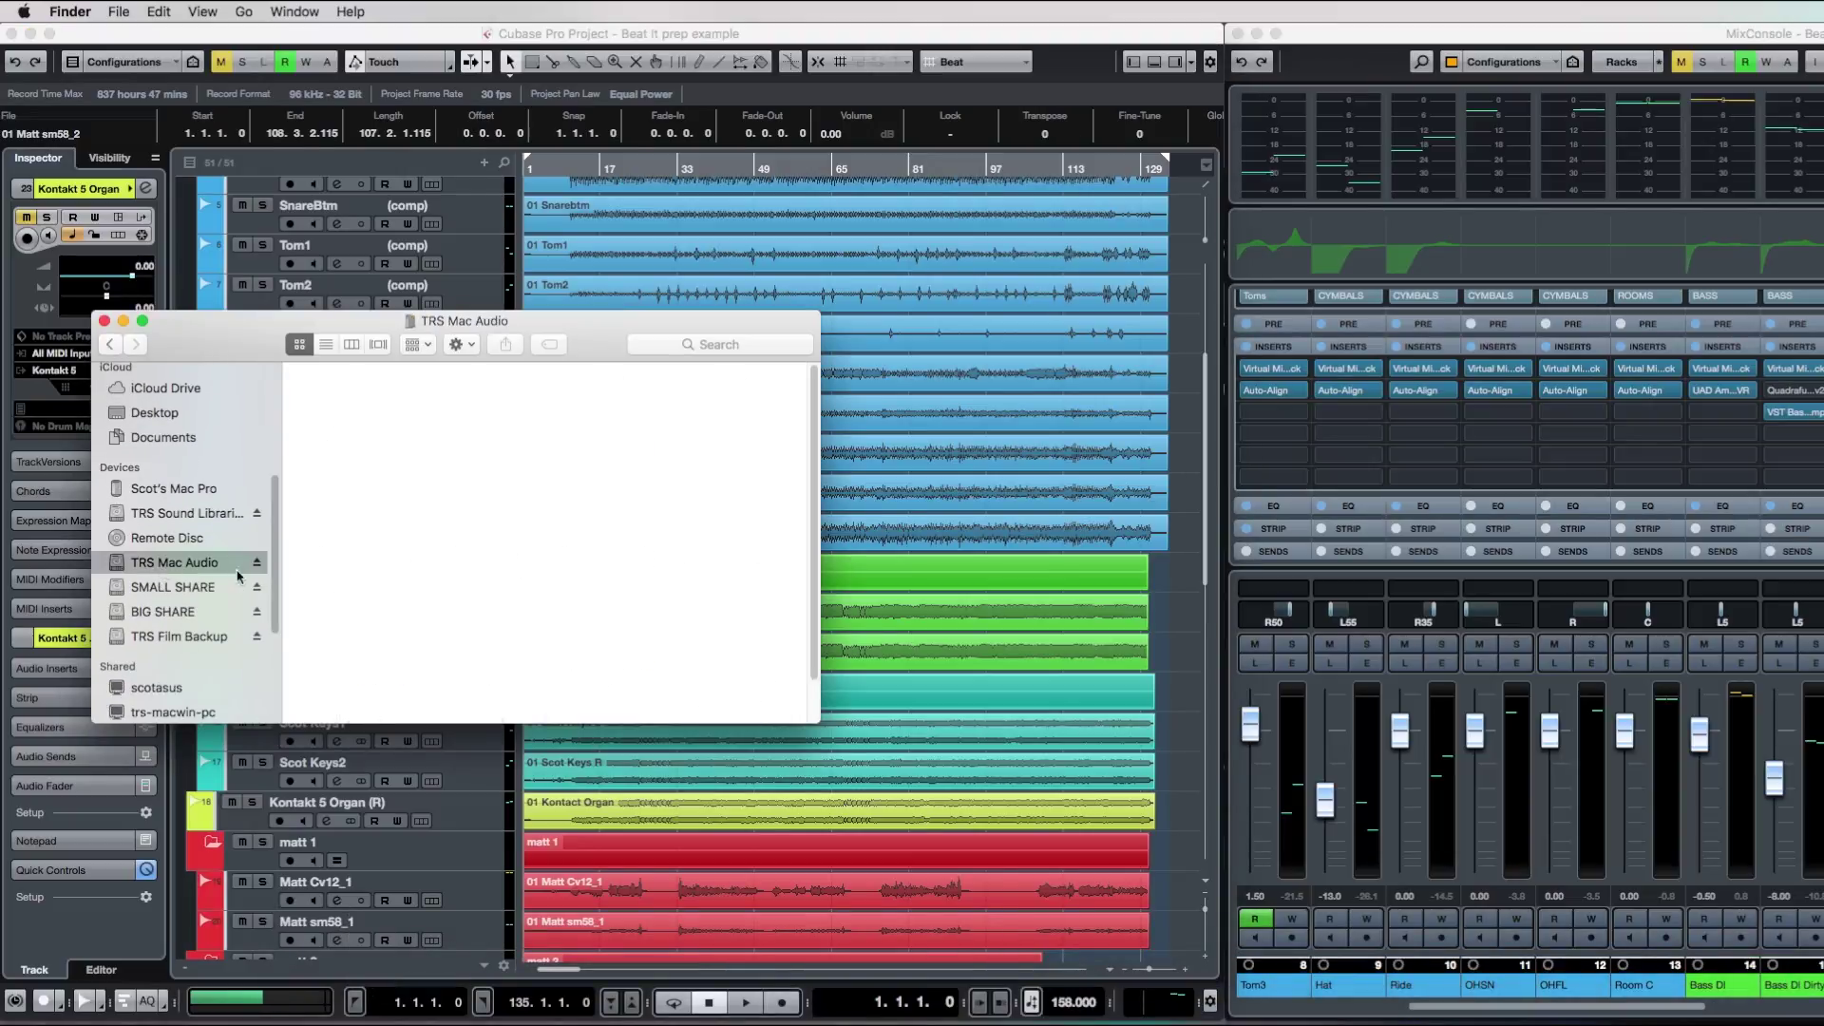
click(351, 344)
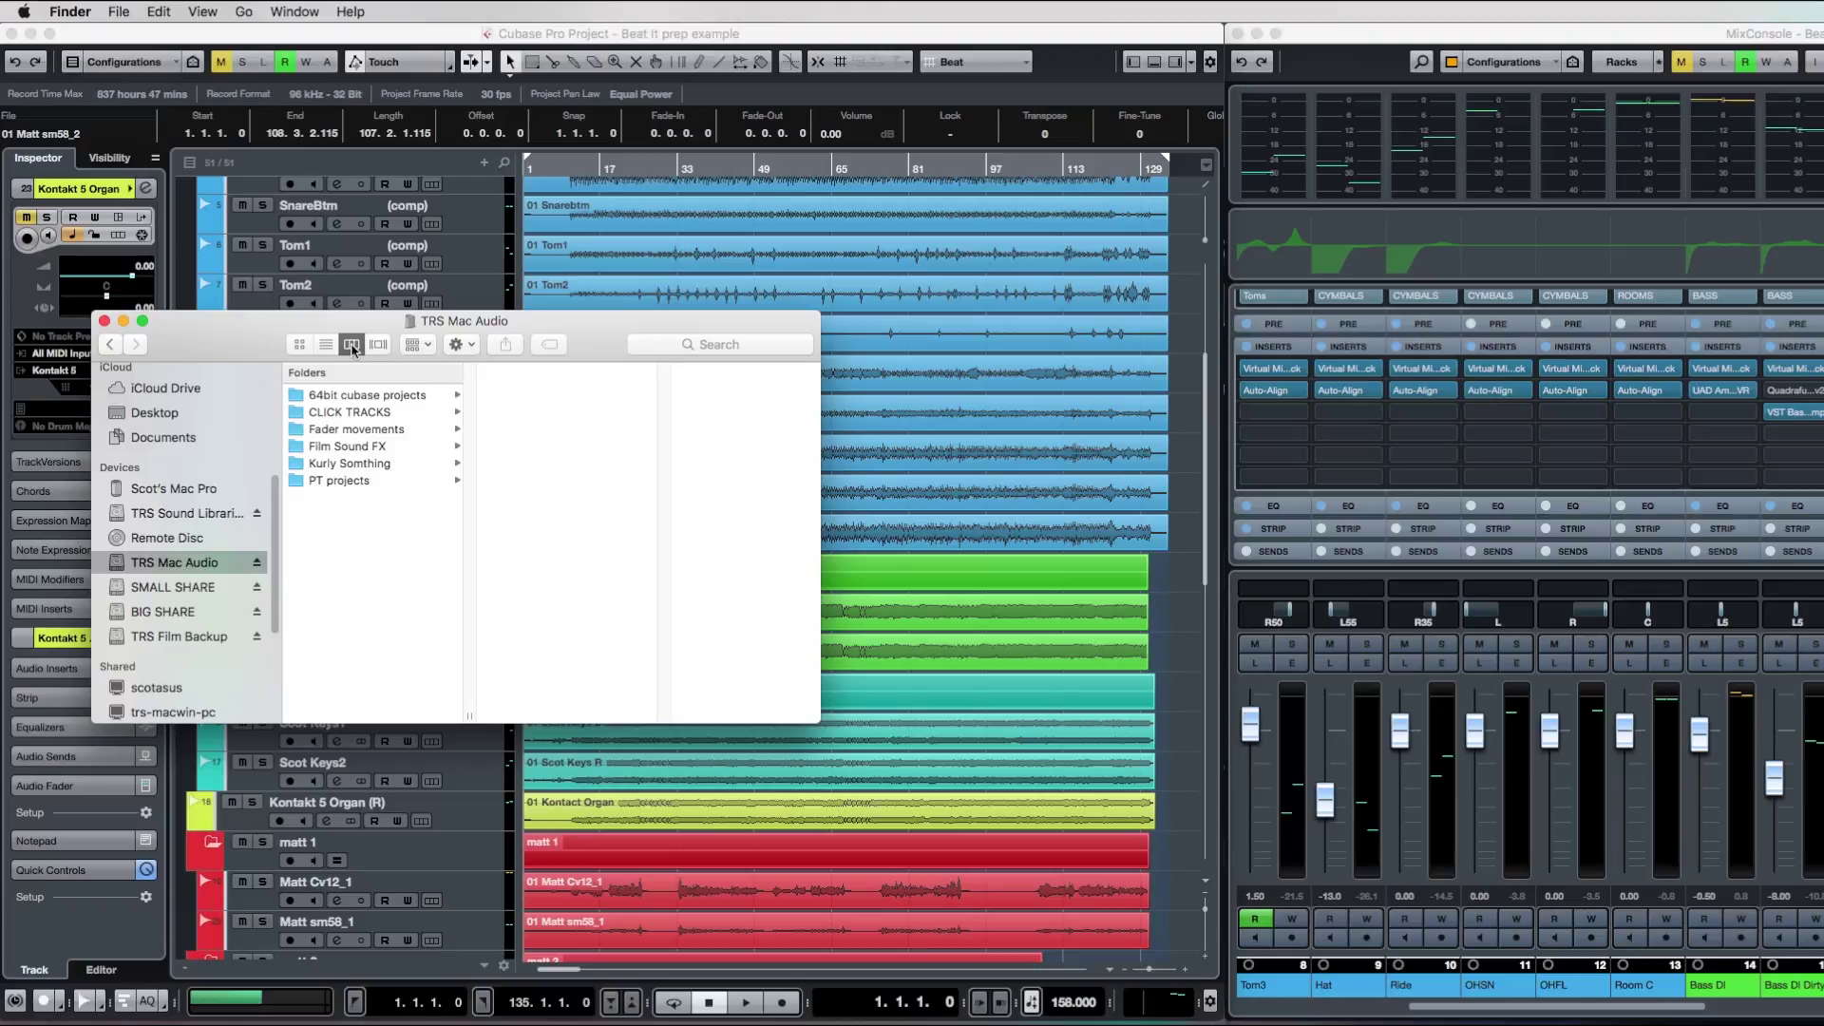
click(346, 395)
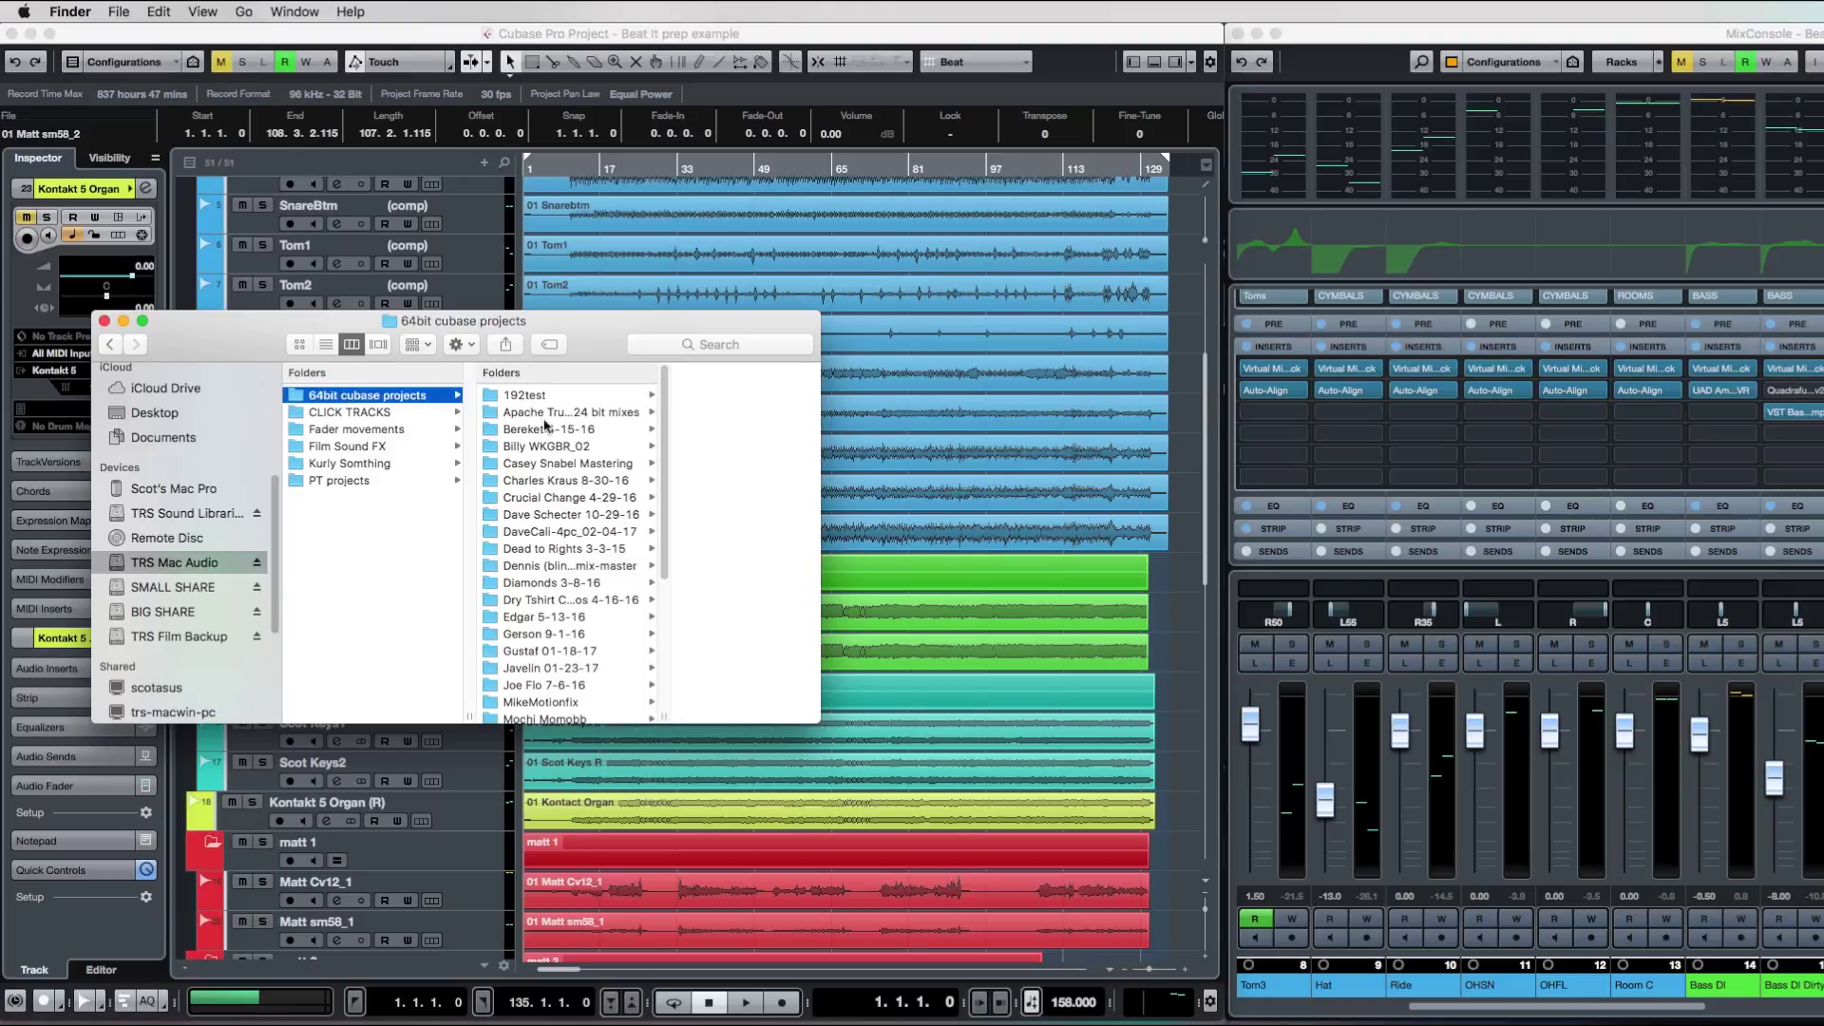
click(506, 598)
click(657, 414)
click(677, 433)
click(669, 396)
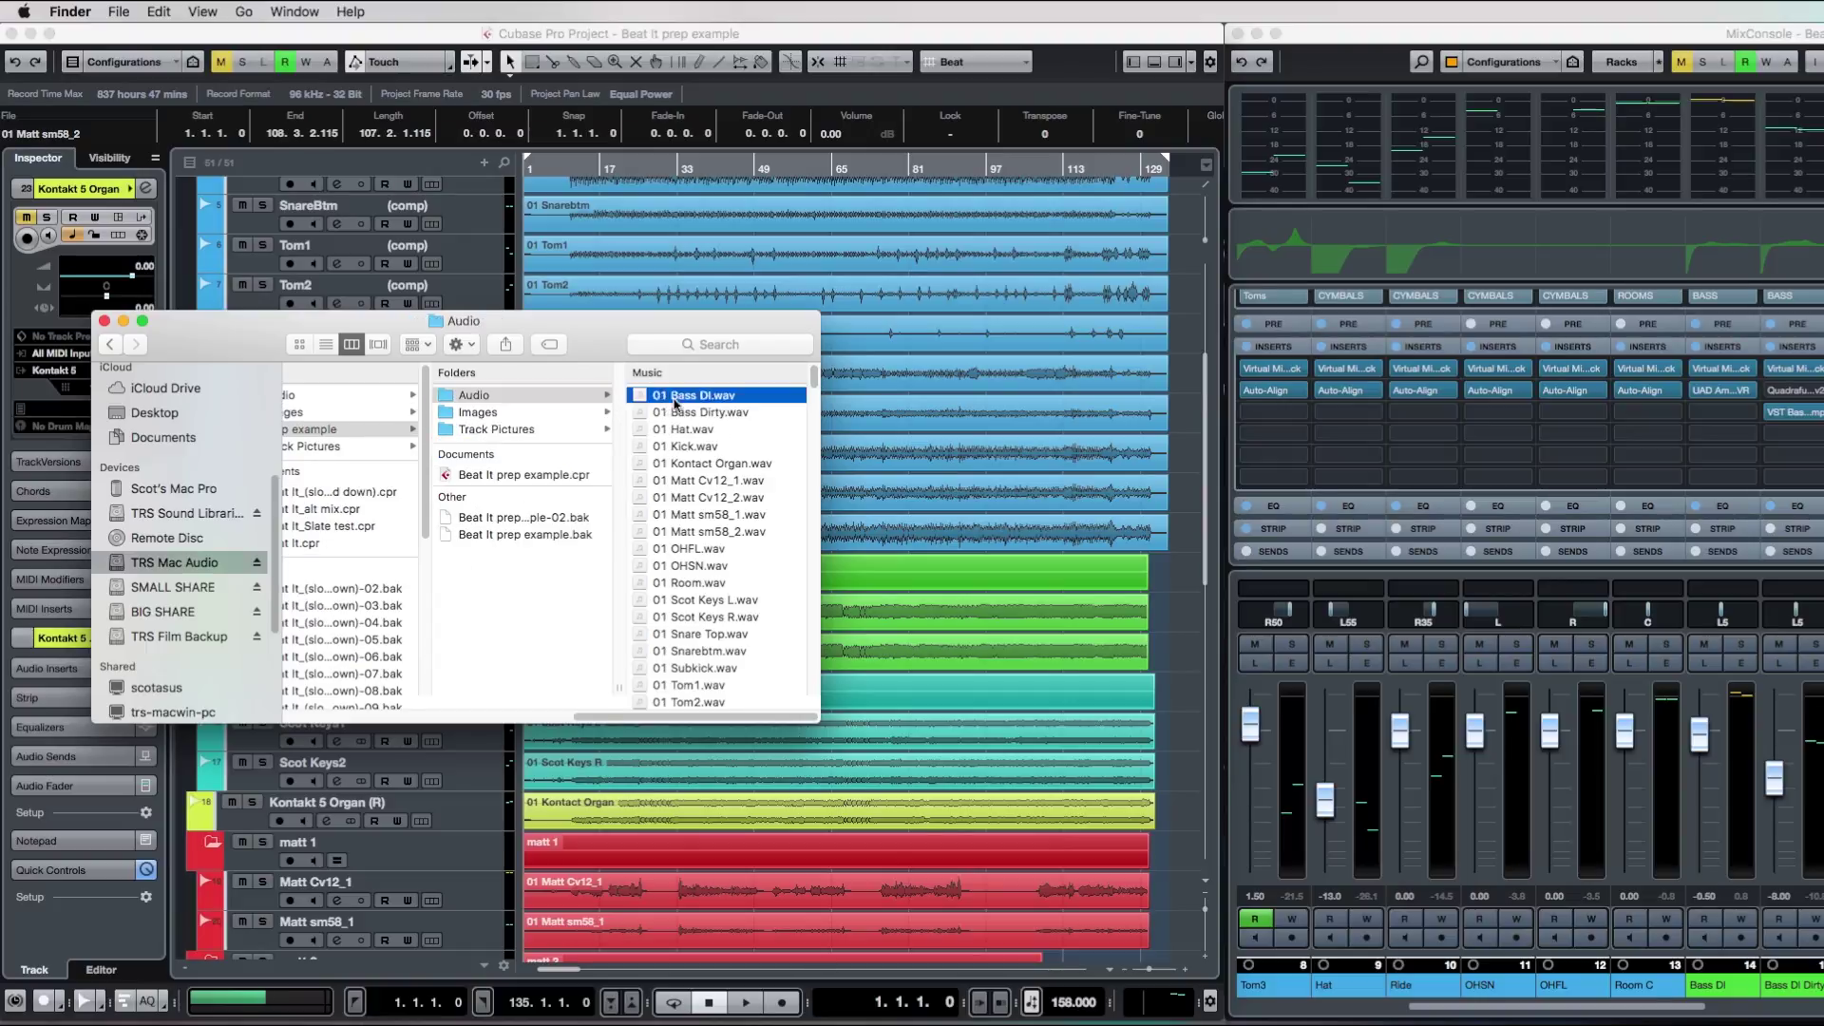
Select the files 01 Bass DI.wav through 02 Ride.wav in the Audio folder, review the list, and close the Finder window.
click(668, 397)
scroll(551, 494, down, 2)
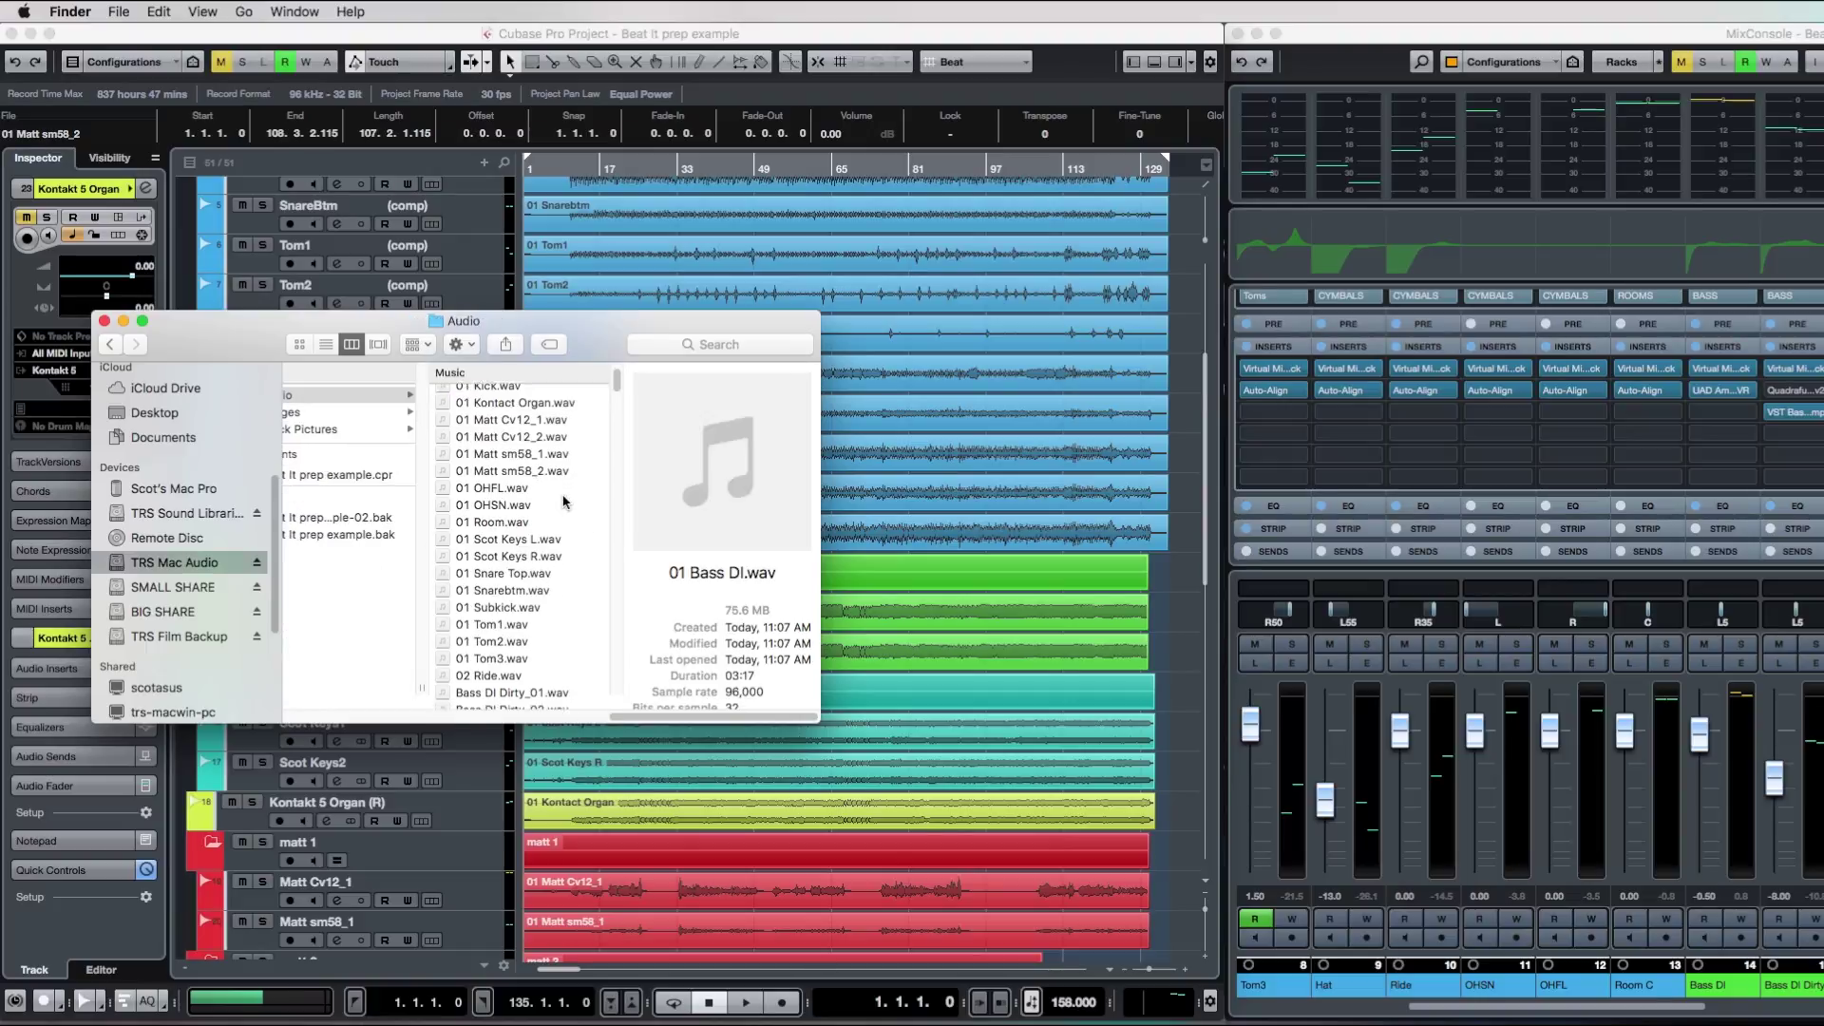
shift+click(495, 654)
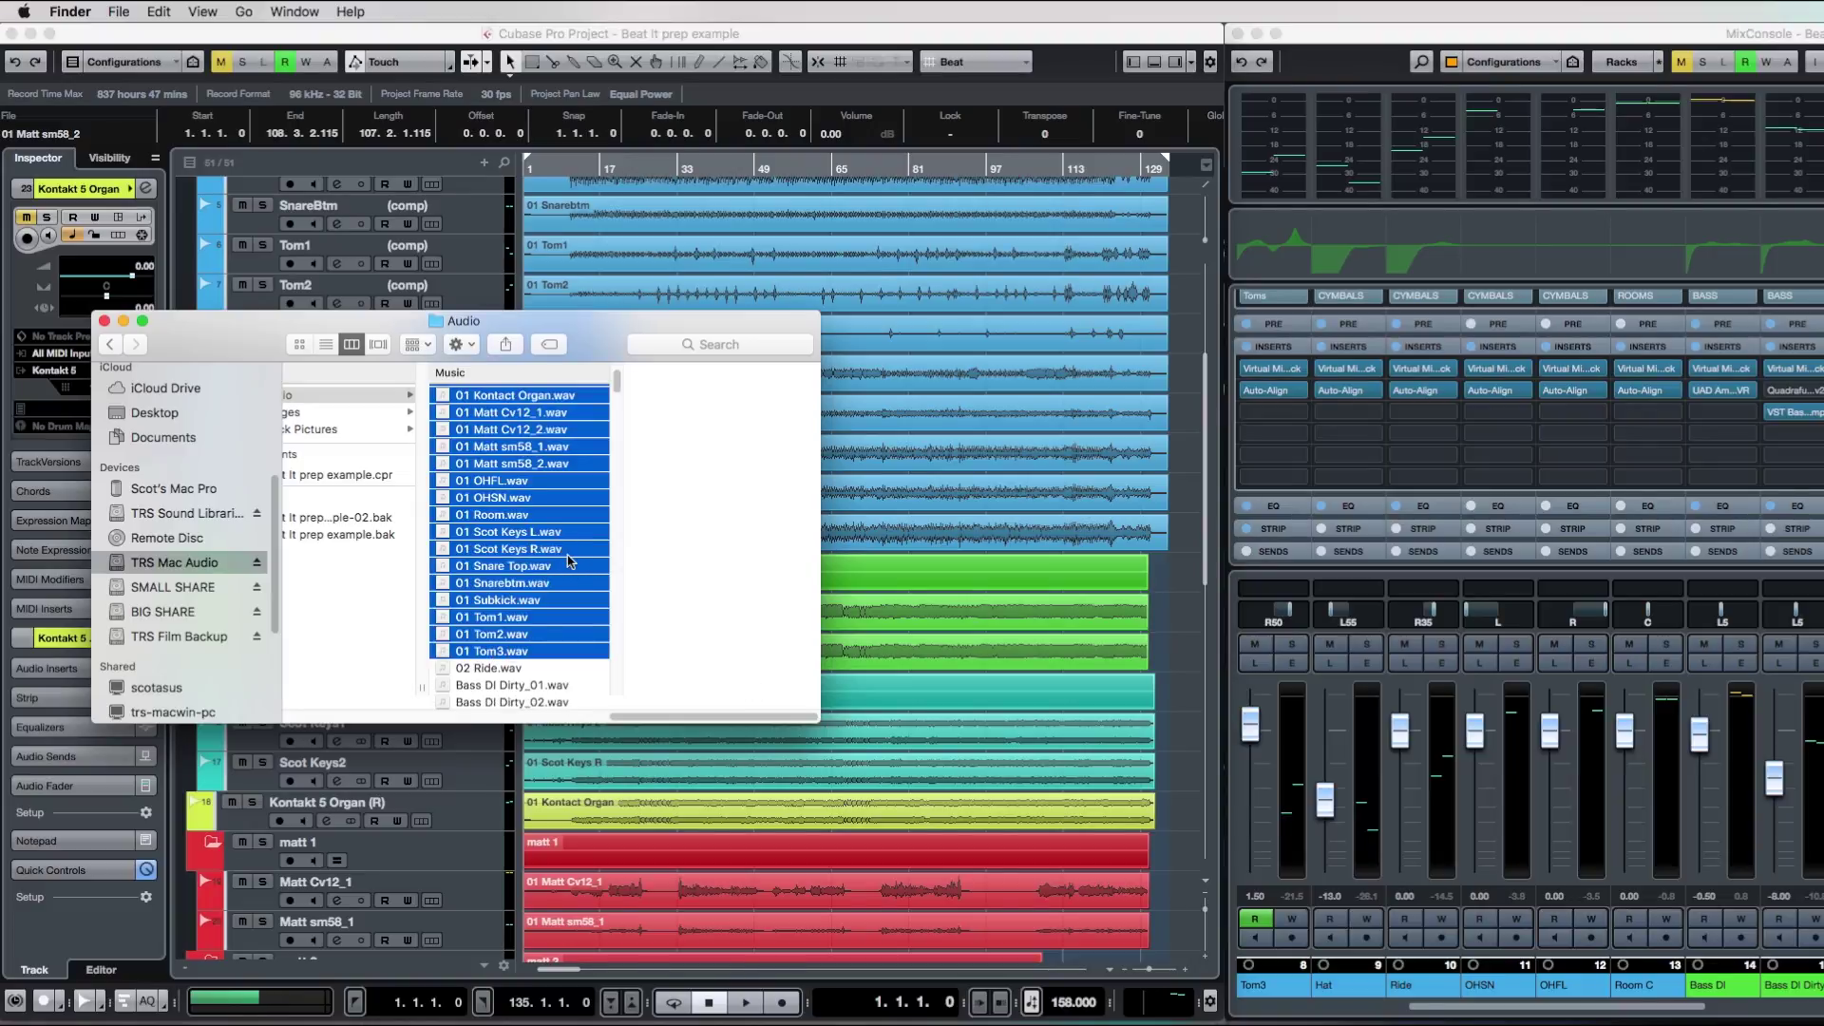
scroll(568, 561, up, 2)
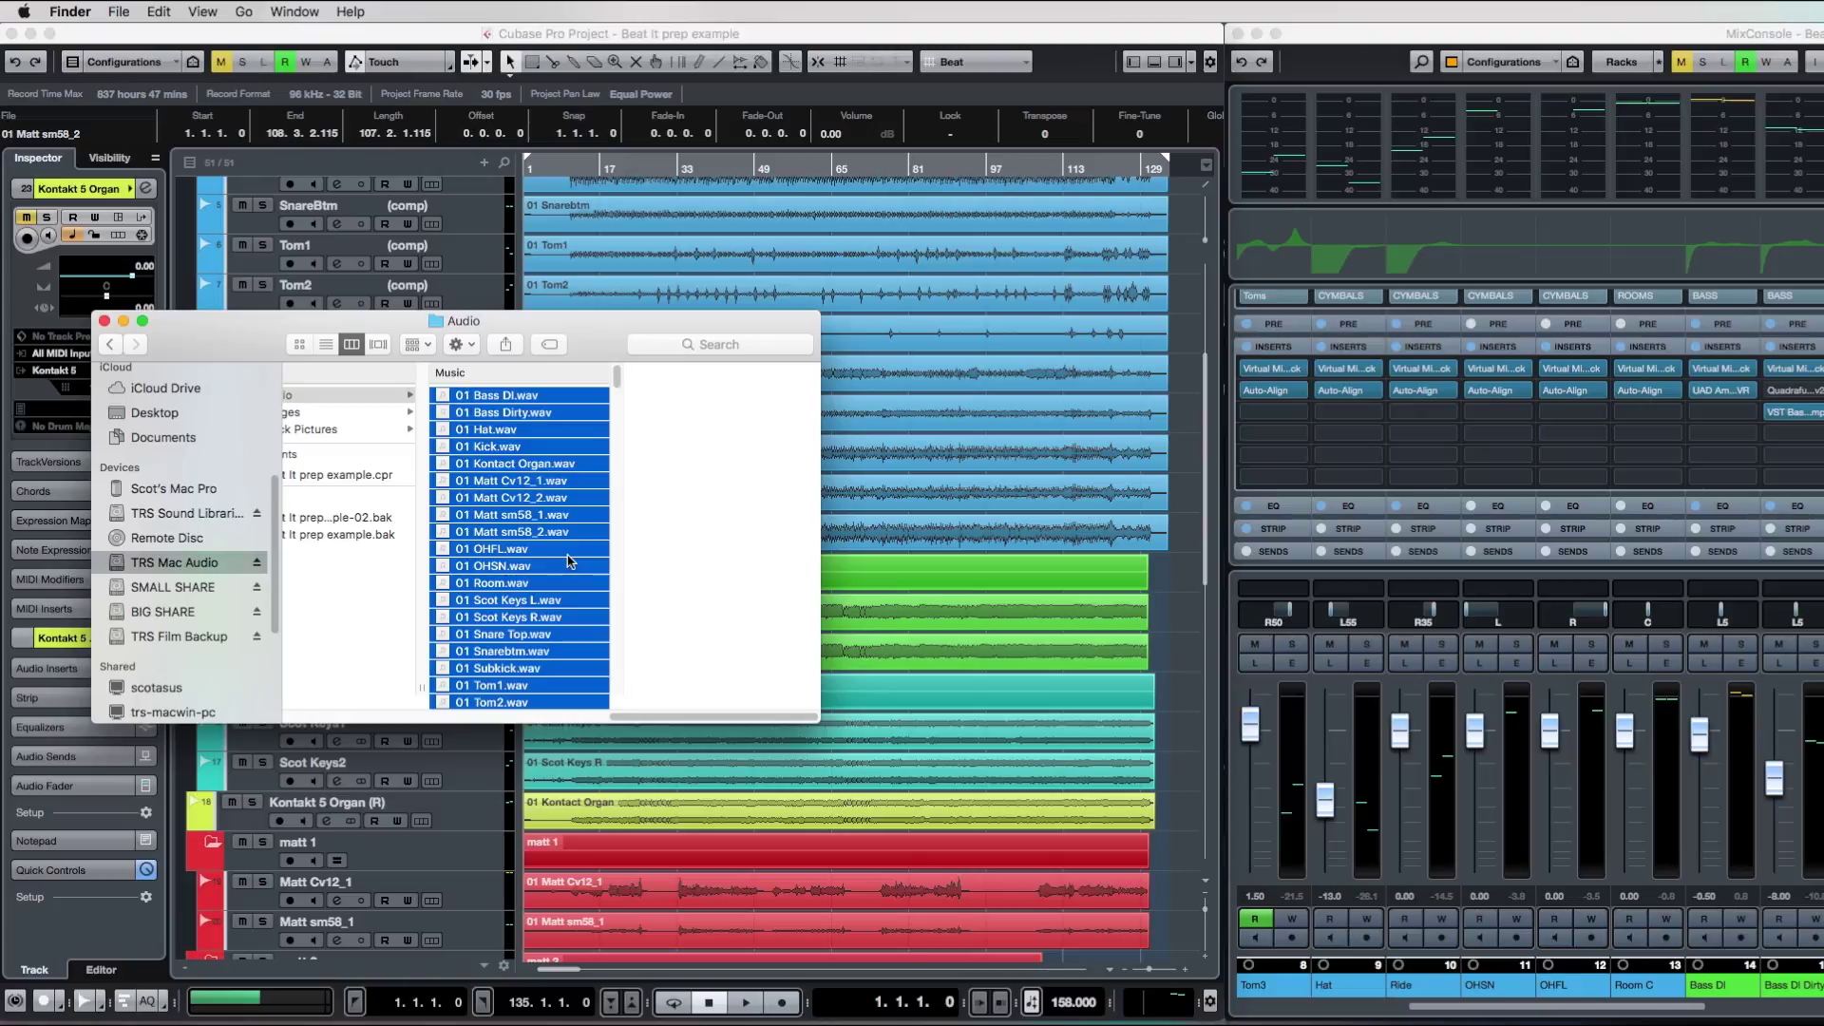
scroll(567, 561, down, 3)
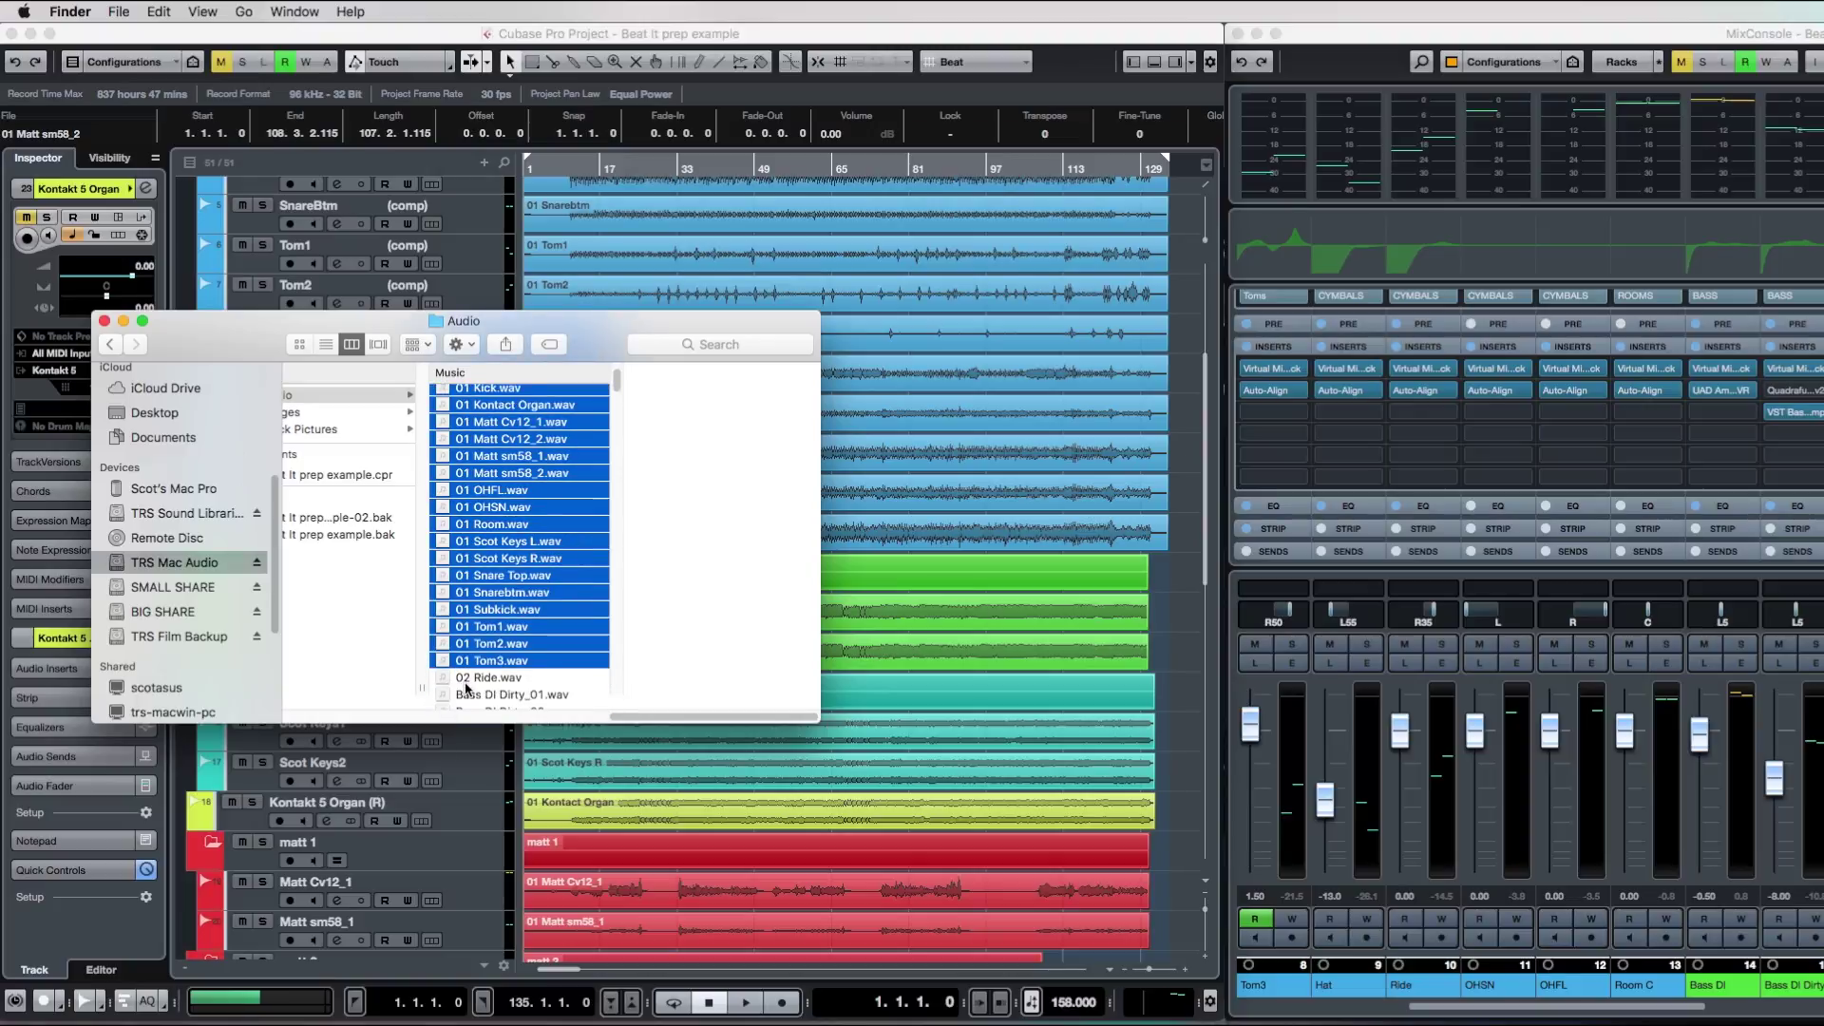
shift+click(467, 680)
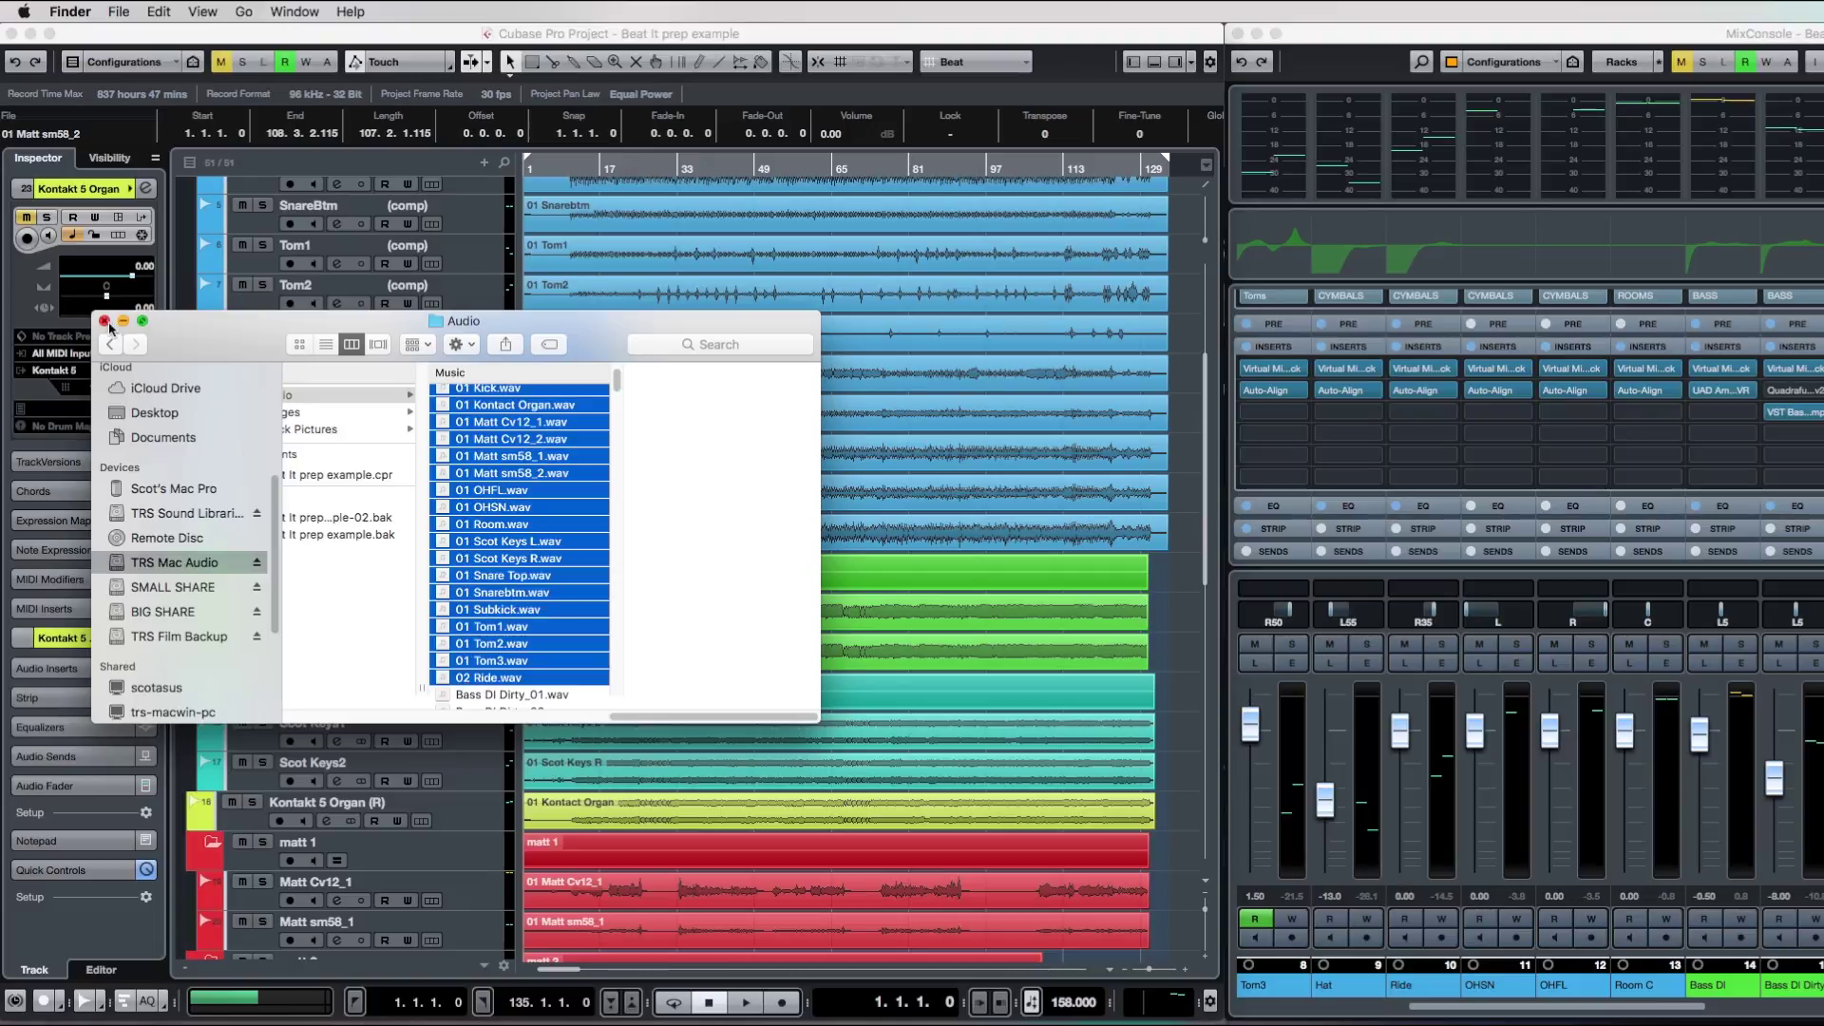
scroll(528, 513, up, 3)
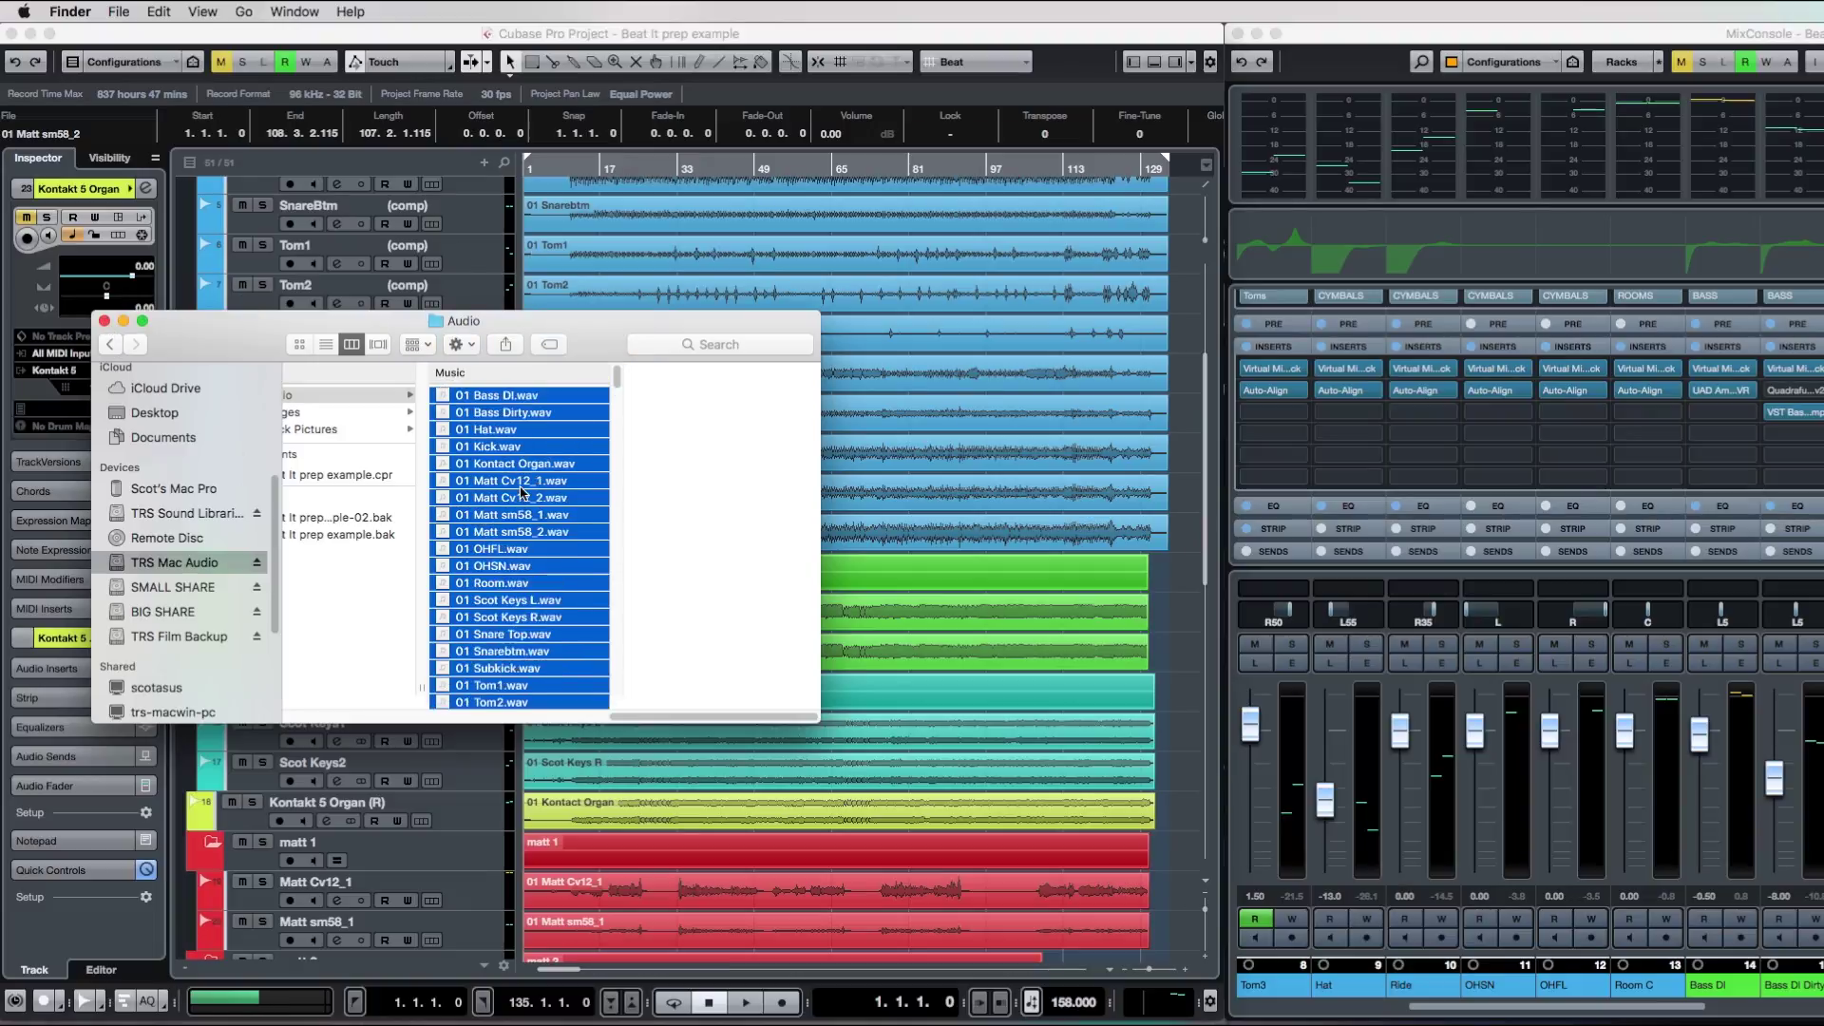
scroll(535, 484, down, 3)
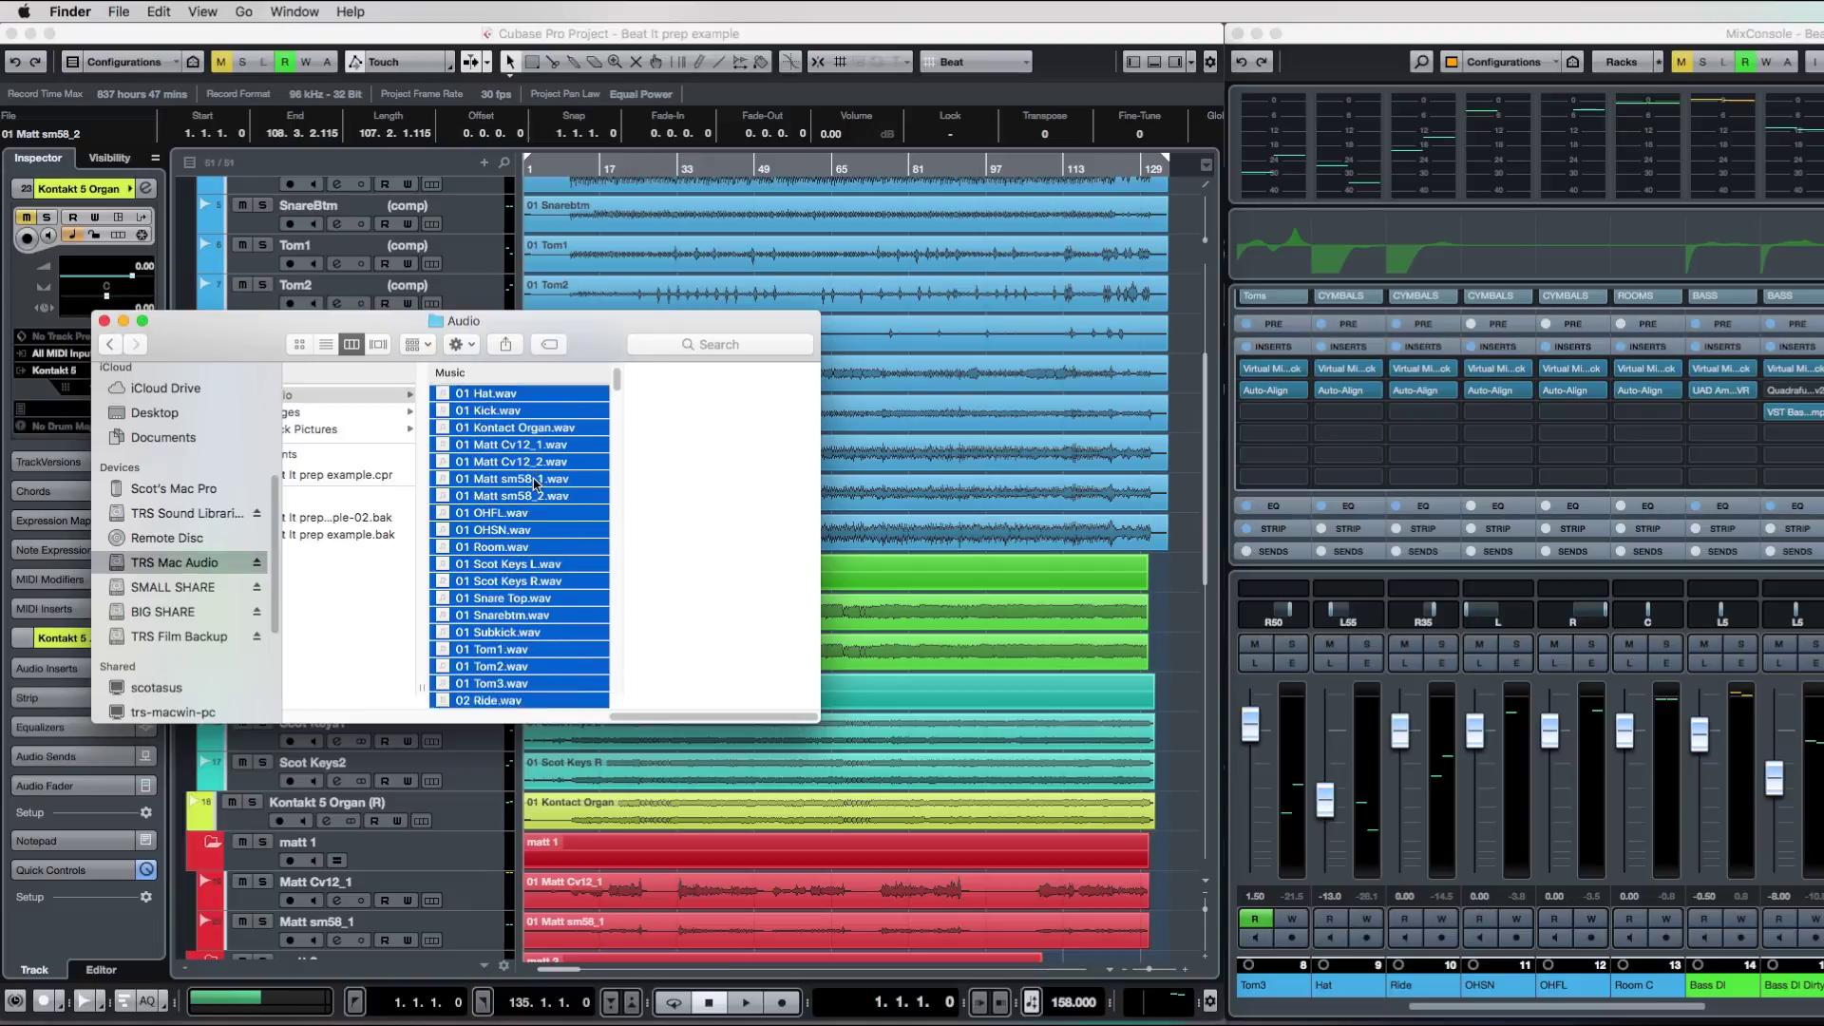
scroll(535, 484, up, 3)
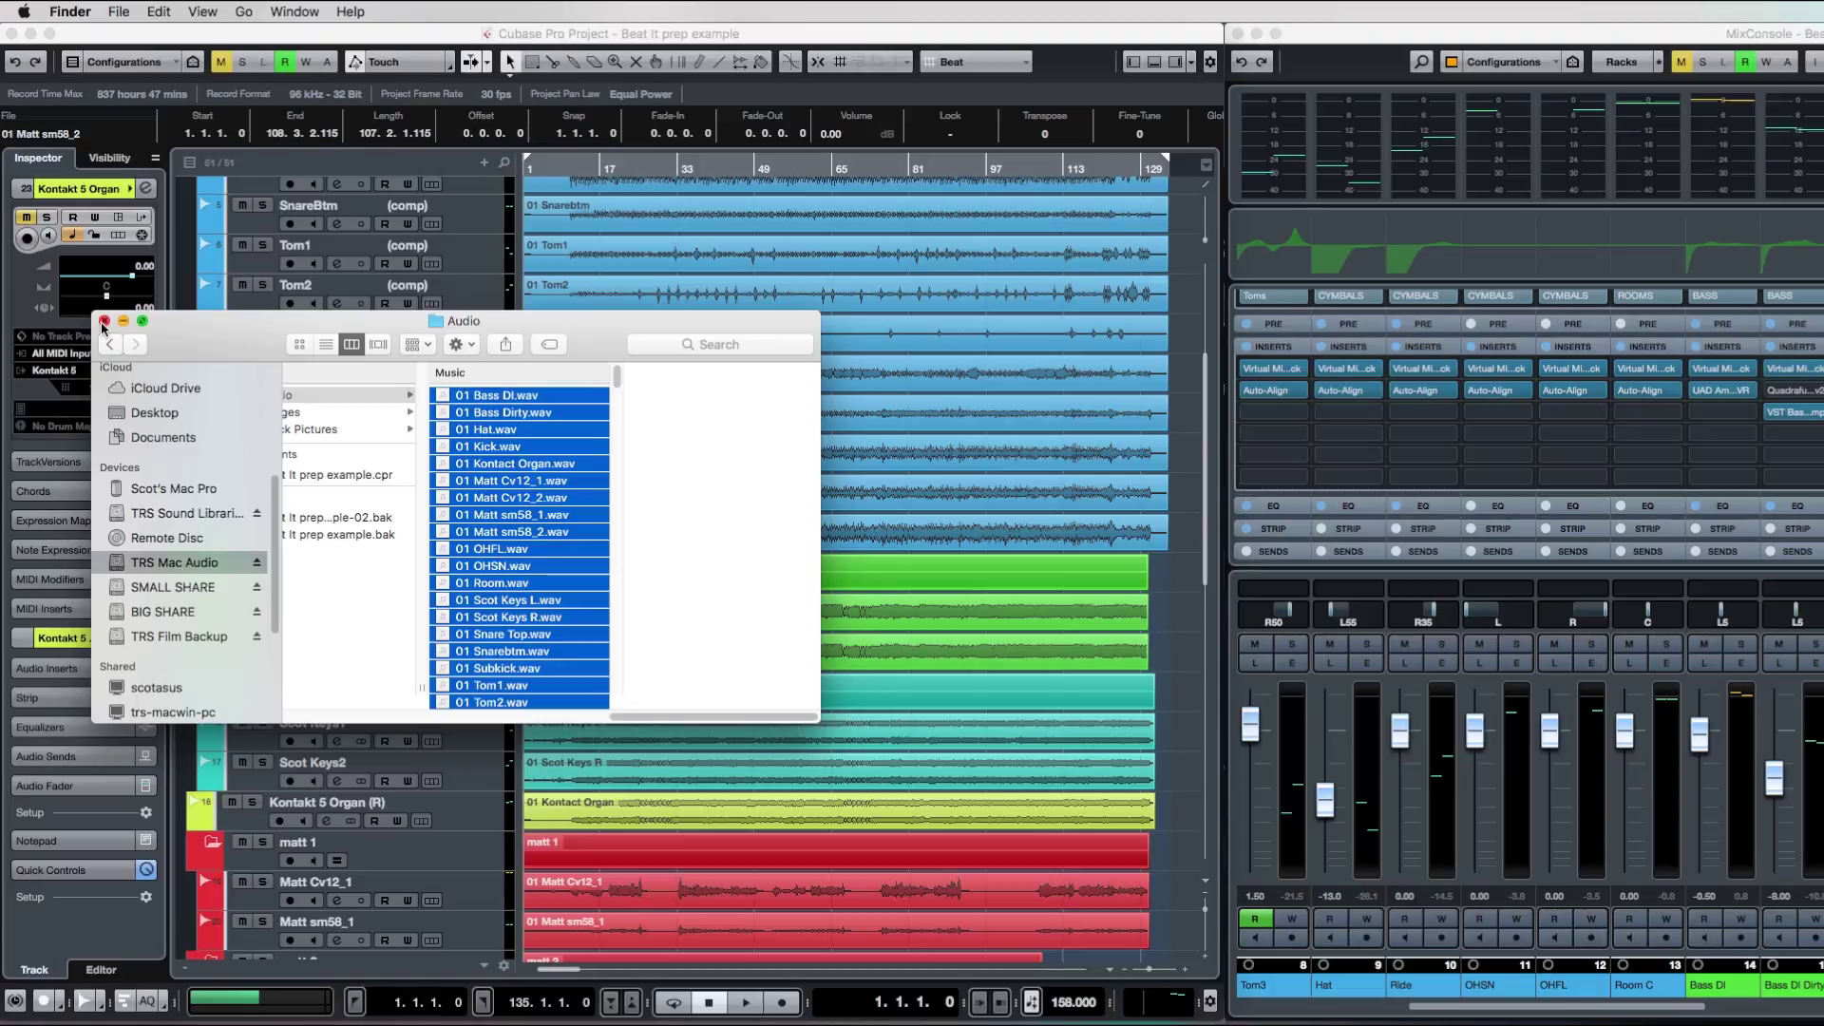
click(103, 321)
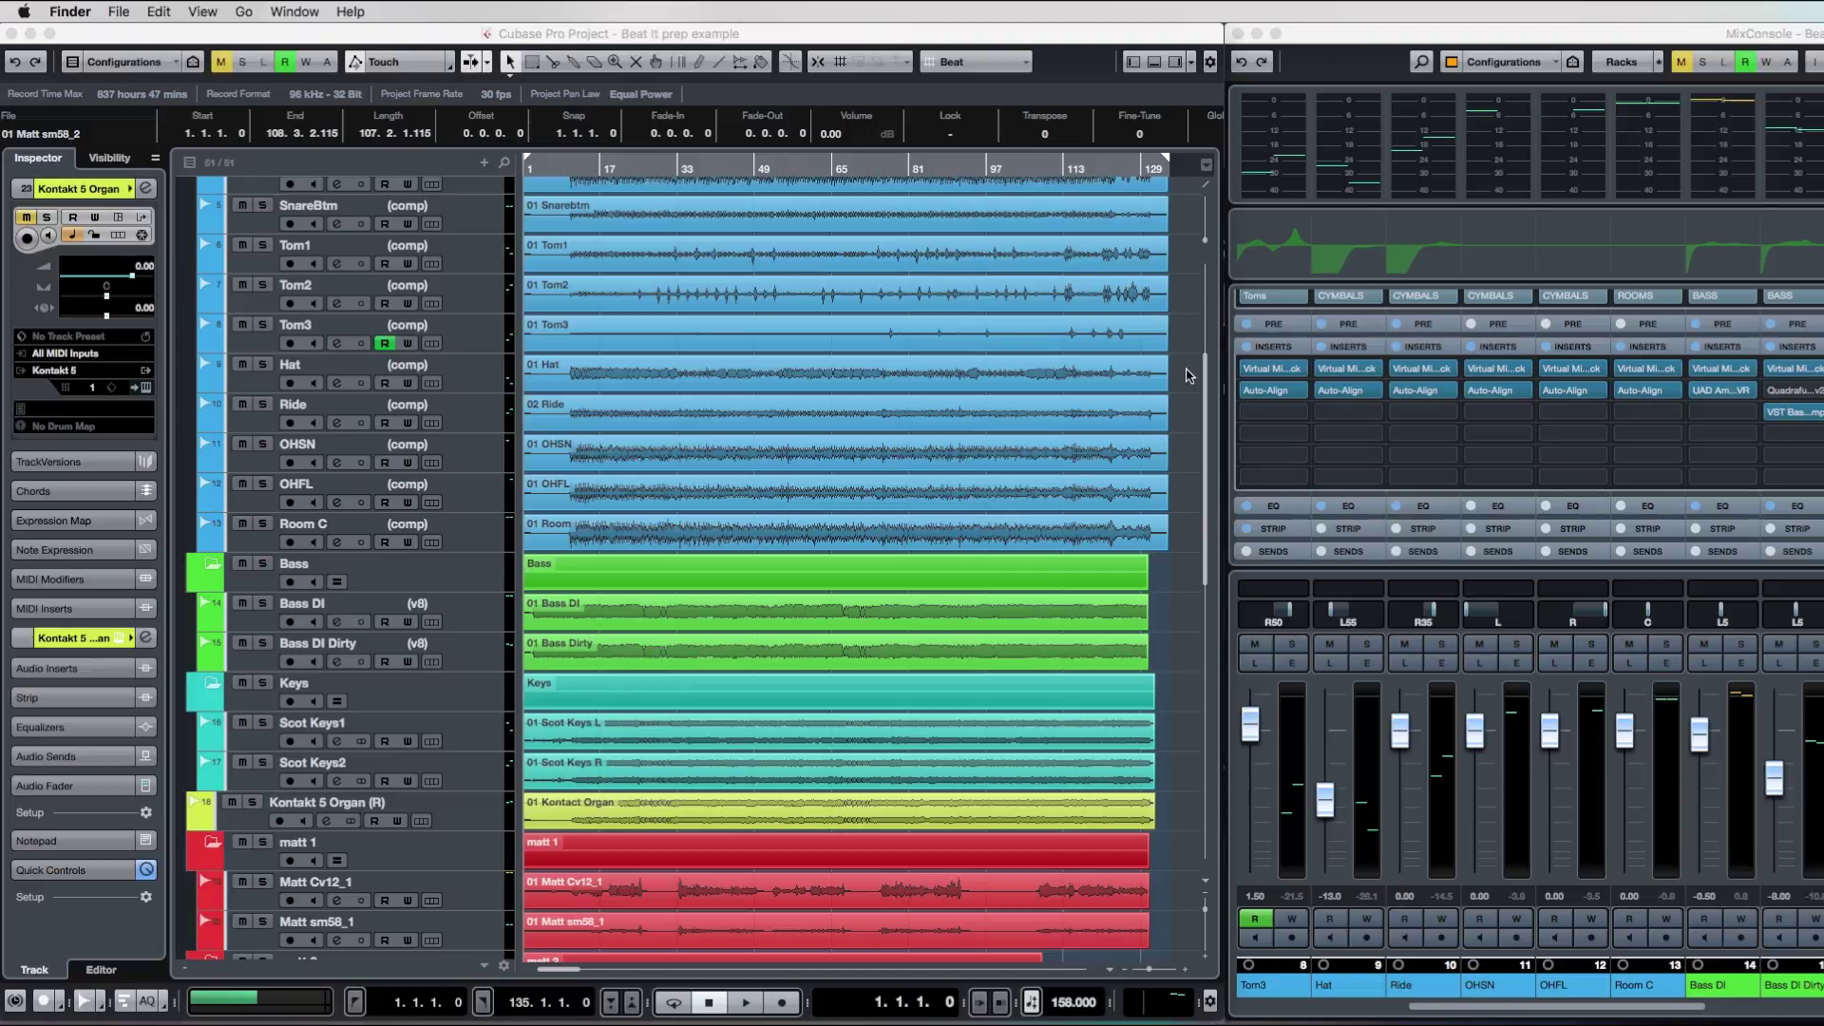
Open the project's Pool, look through its Audio and Trash entries, and close it.
key(super+p)
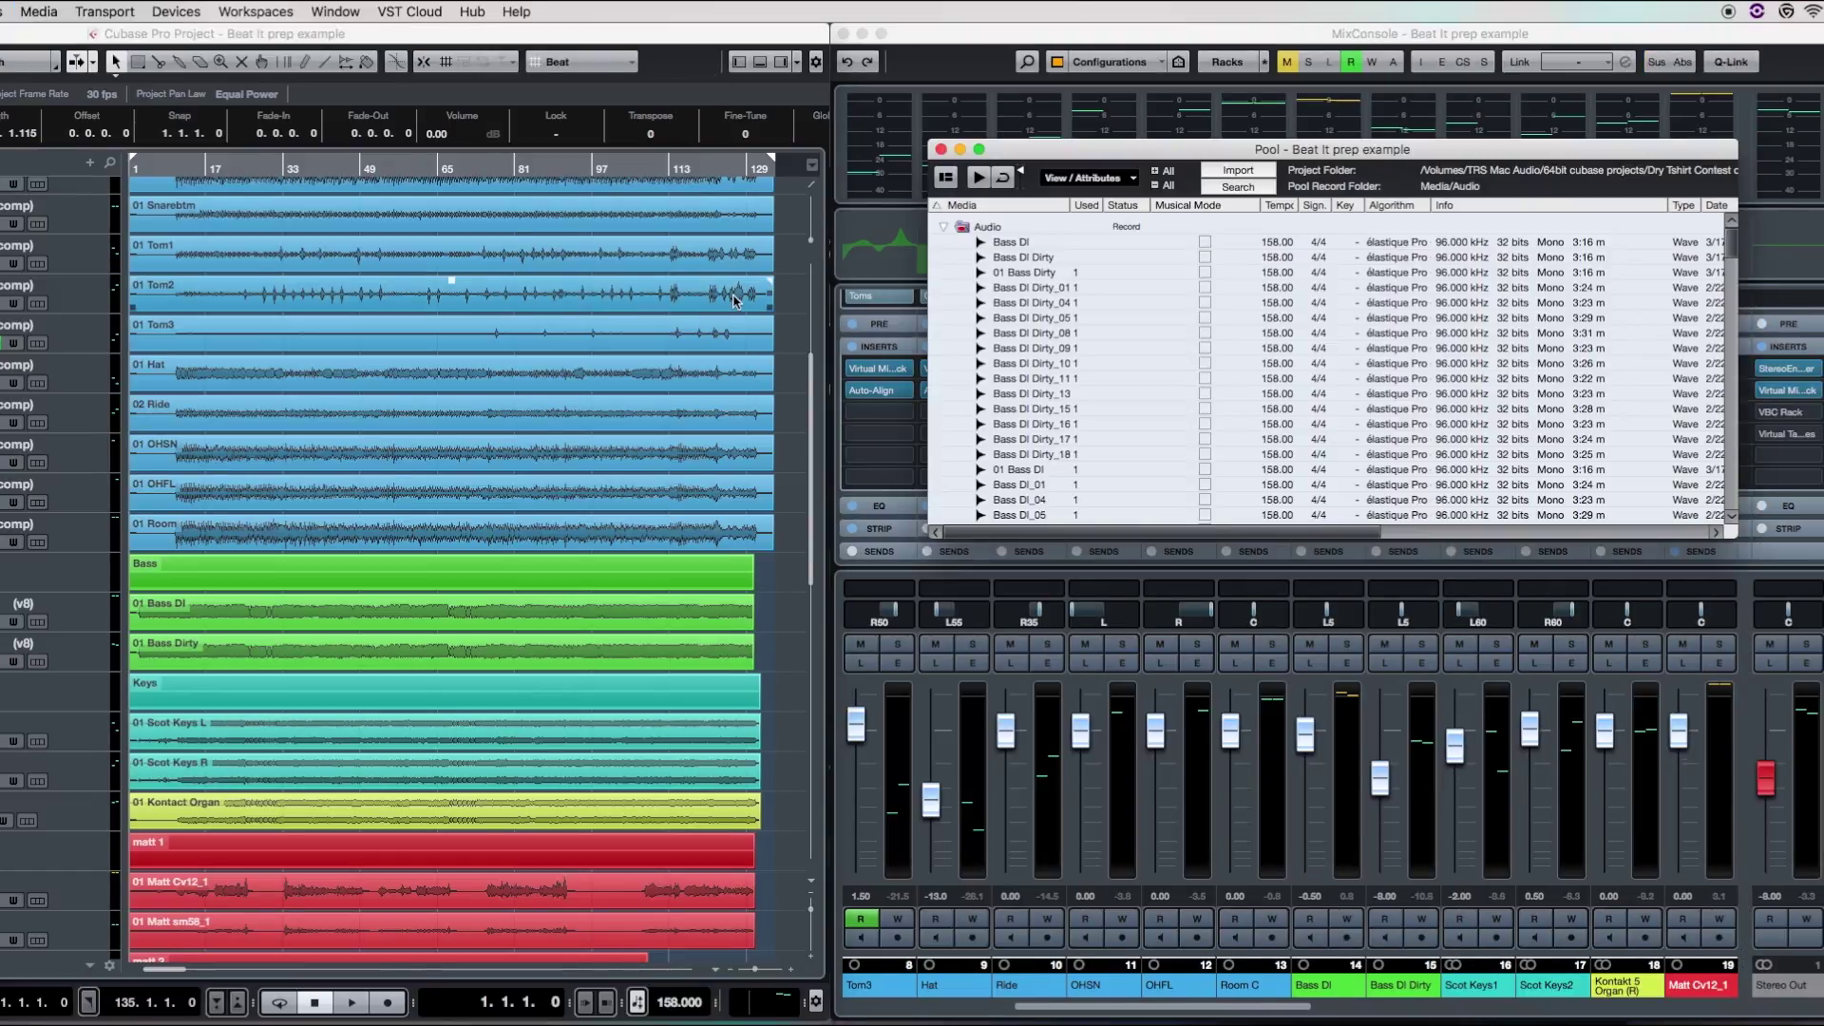
scroll(1045, 335, down, 15)
scroll(1069, 325, up, 15)
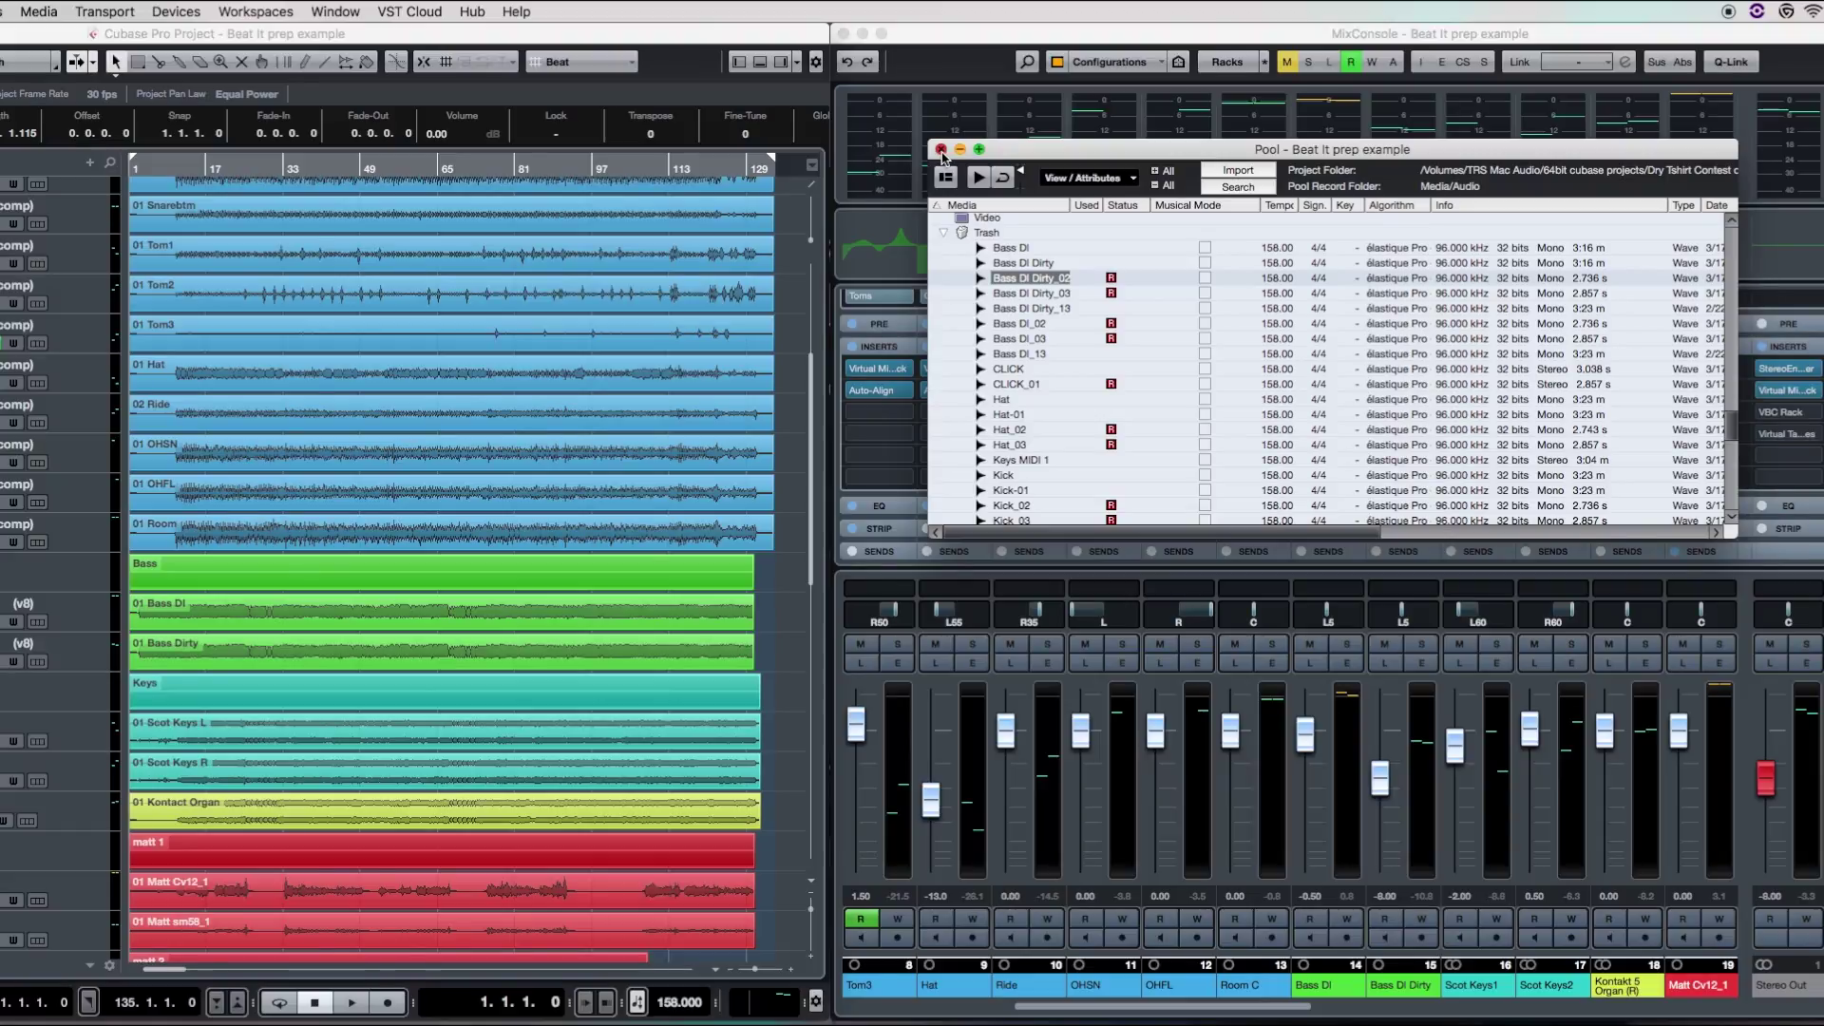
click(940, 151)
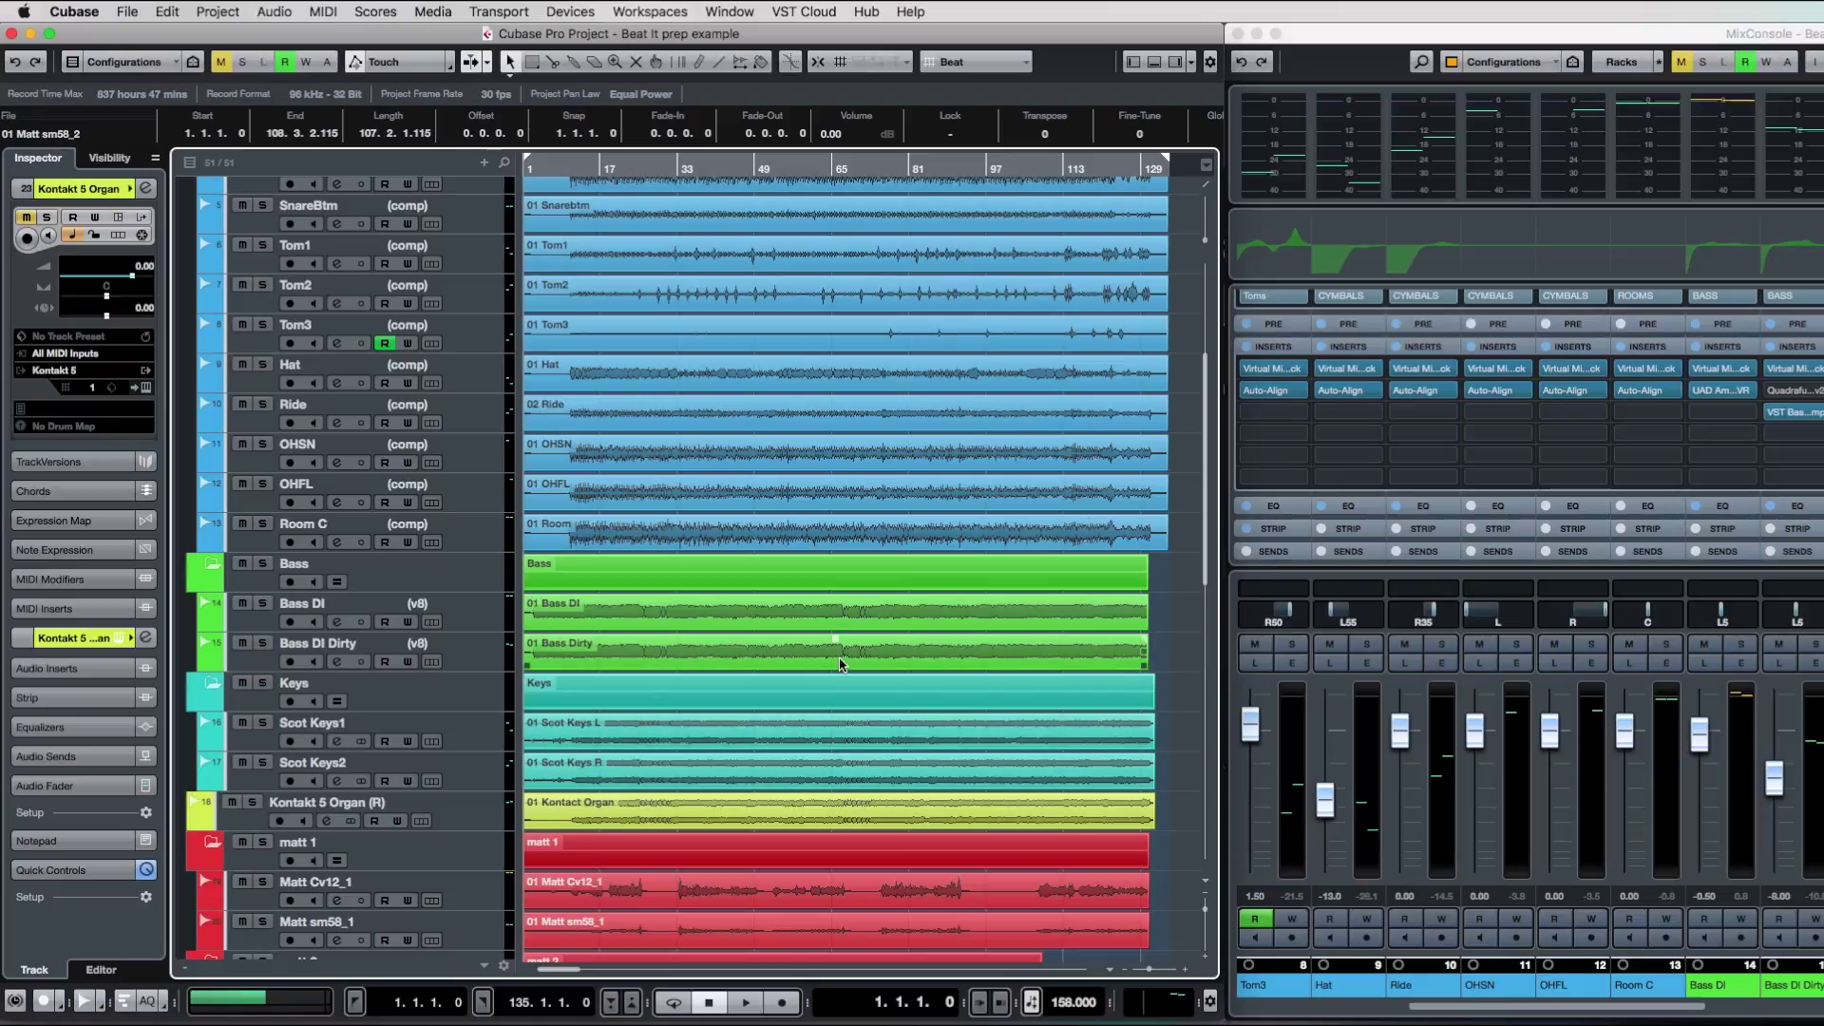
Close the Beat It prep example project and save its changes.
scroll(834, 466, up, 5)
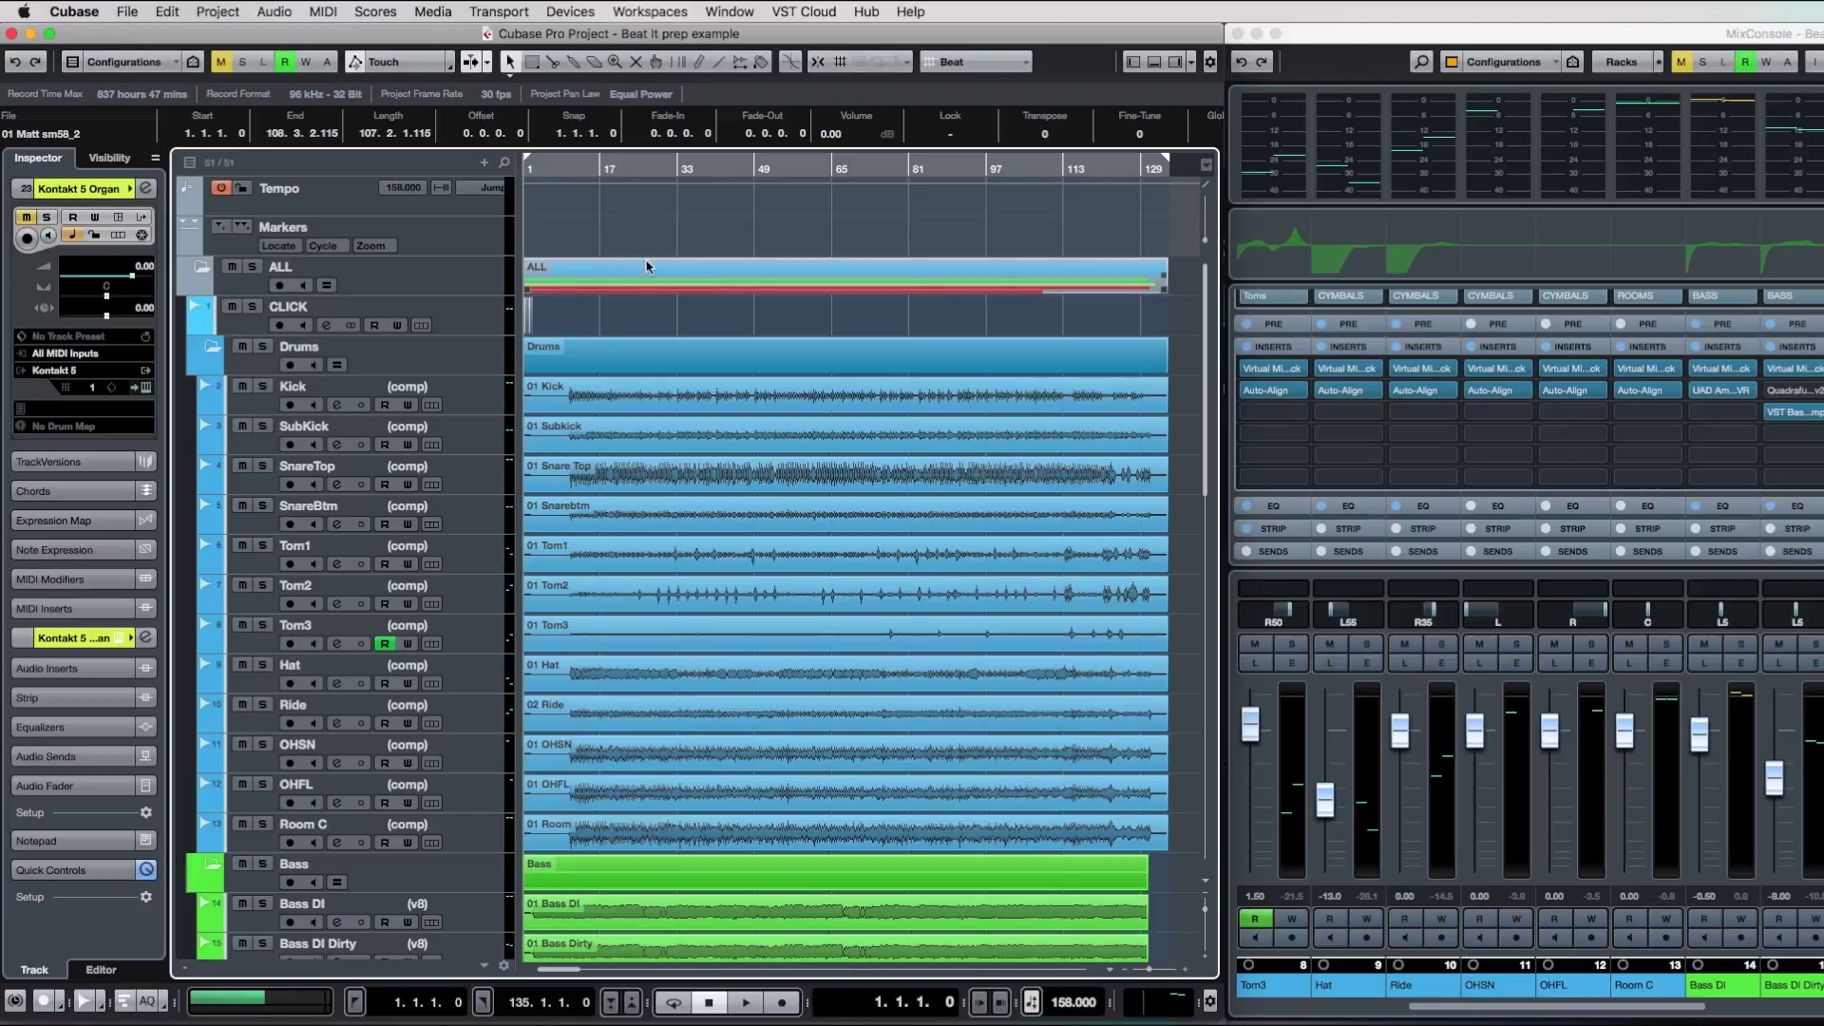
key(super+w)
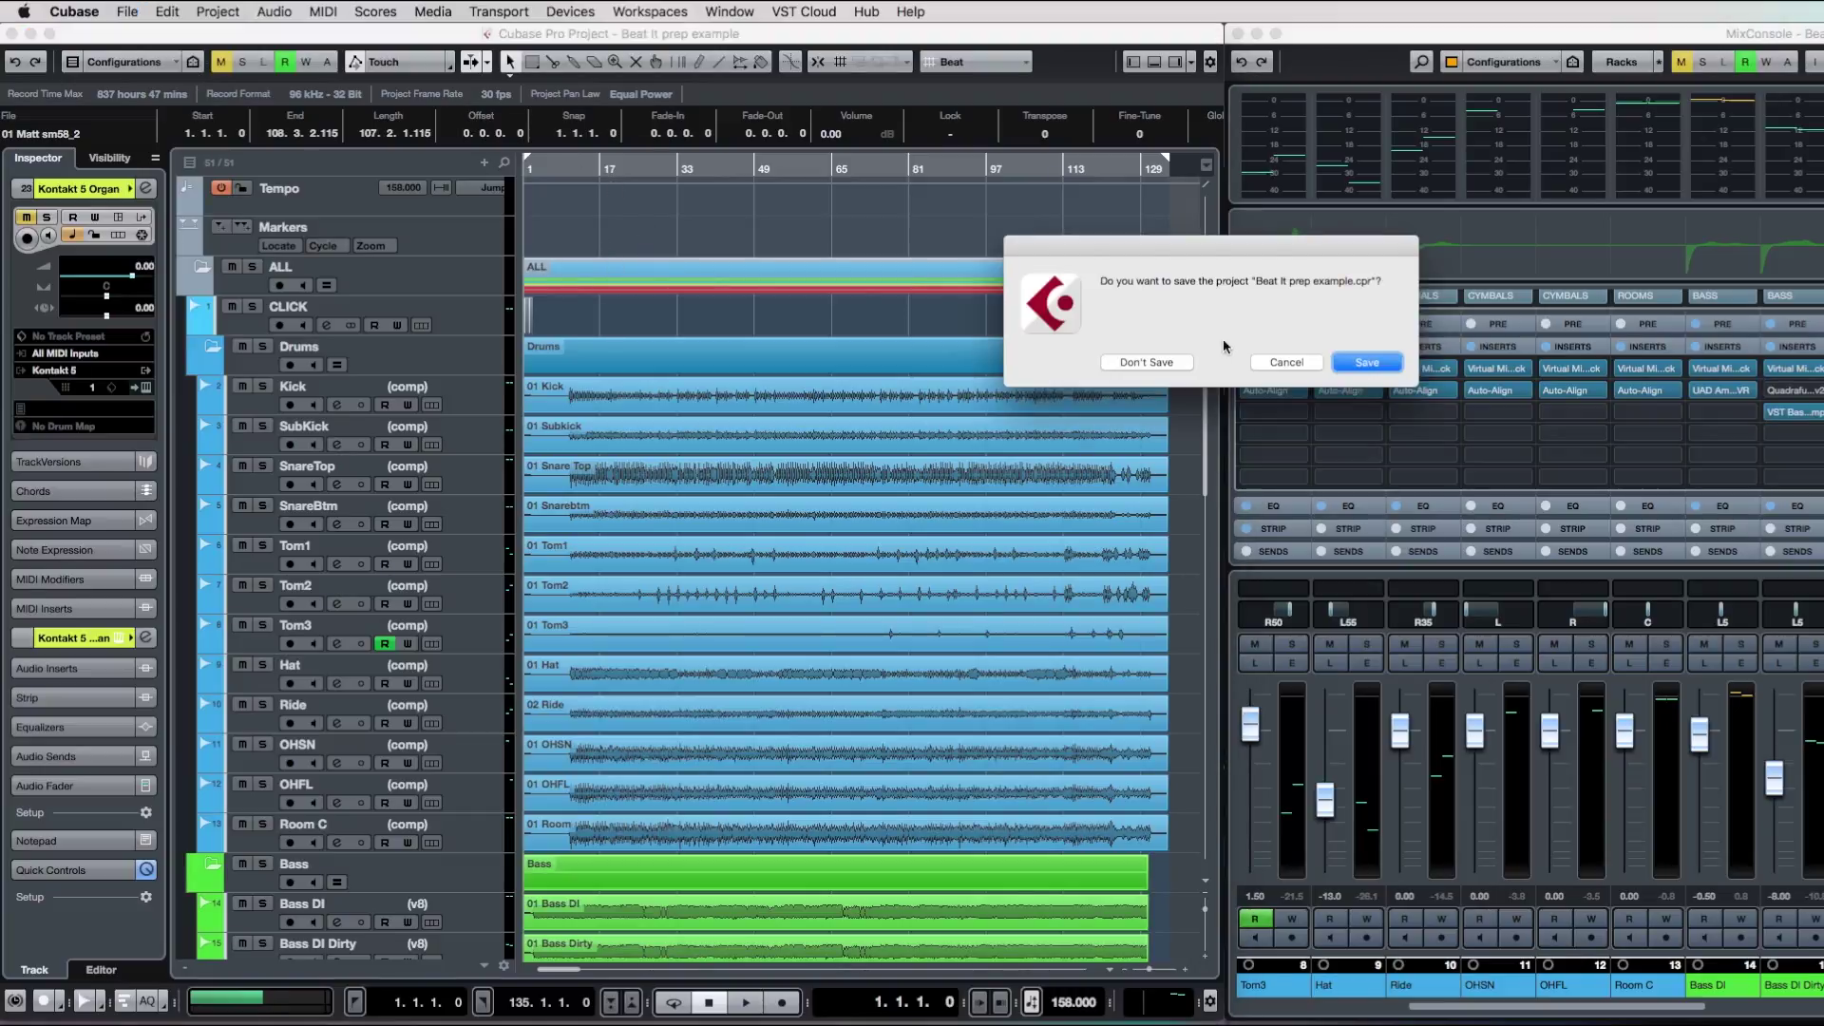
click(1377, 363)
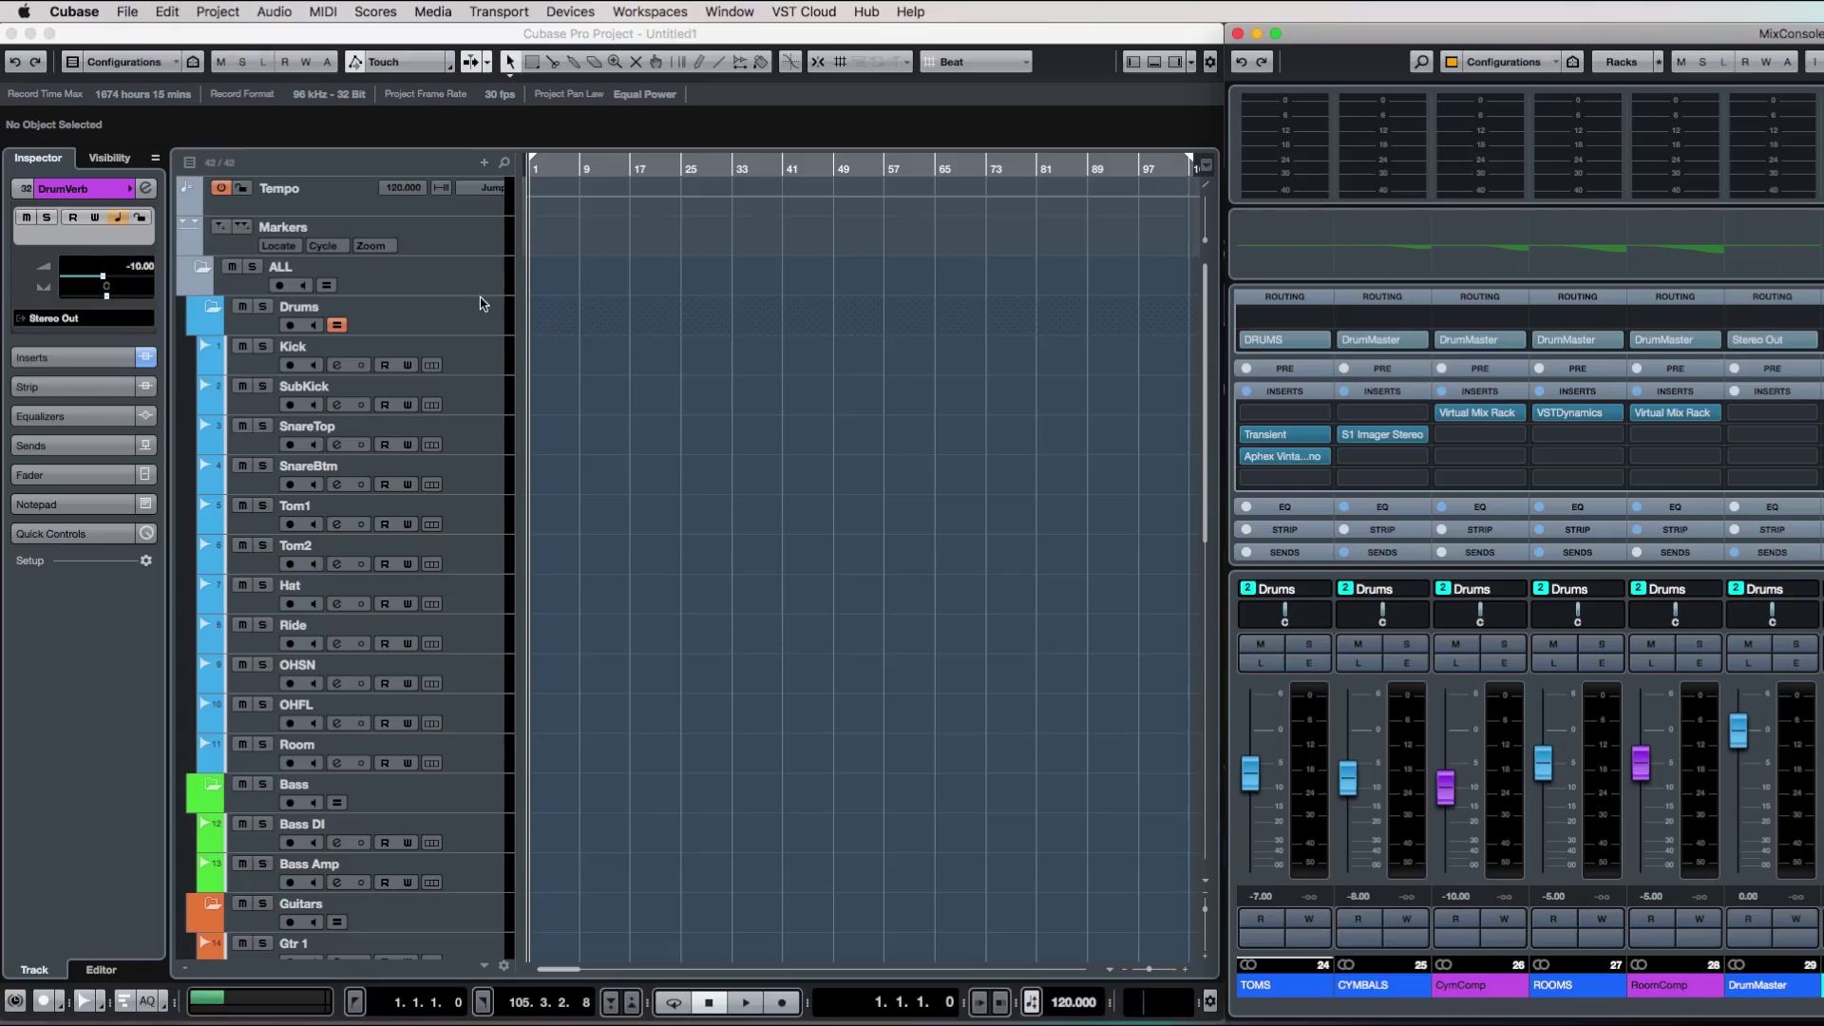
Remove all tracks from Drums down to AllVerb in the Untitled1 project, keeping the ALL folder.
click(483, 304)
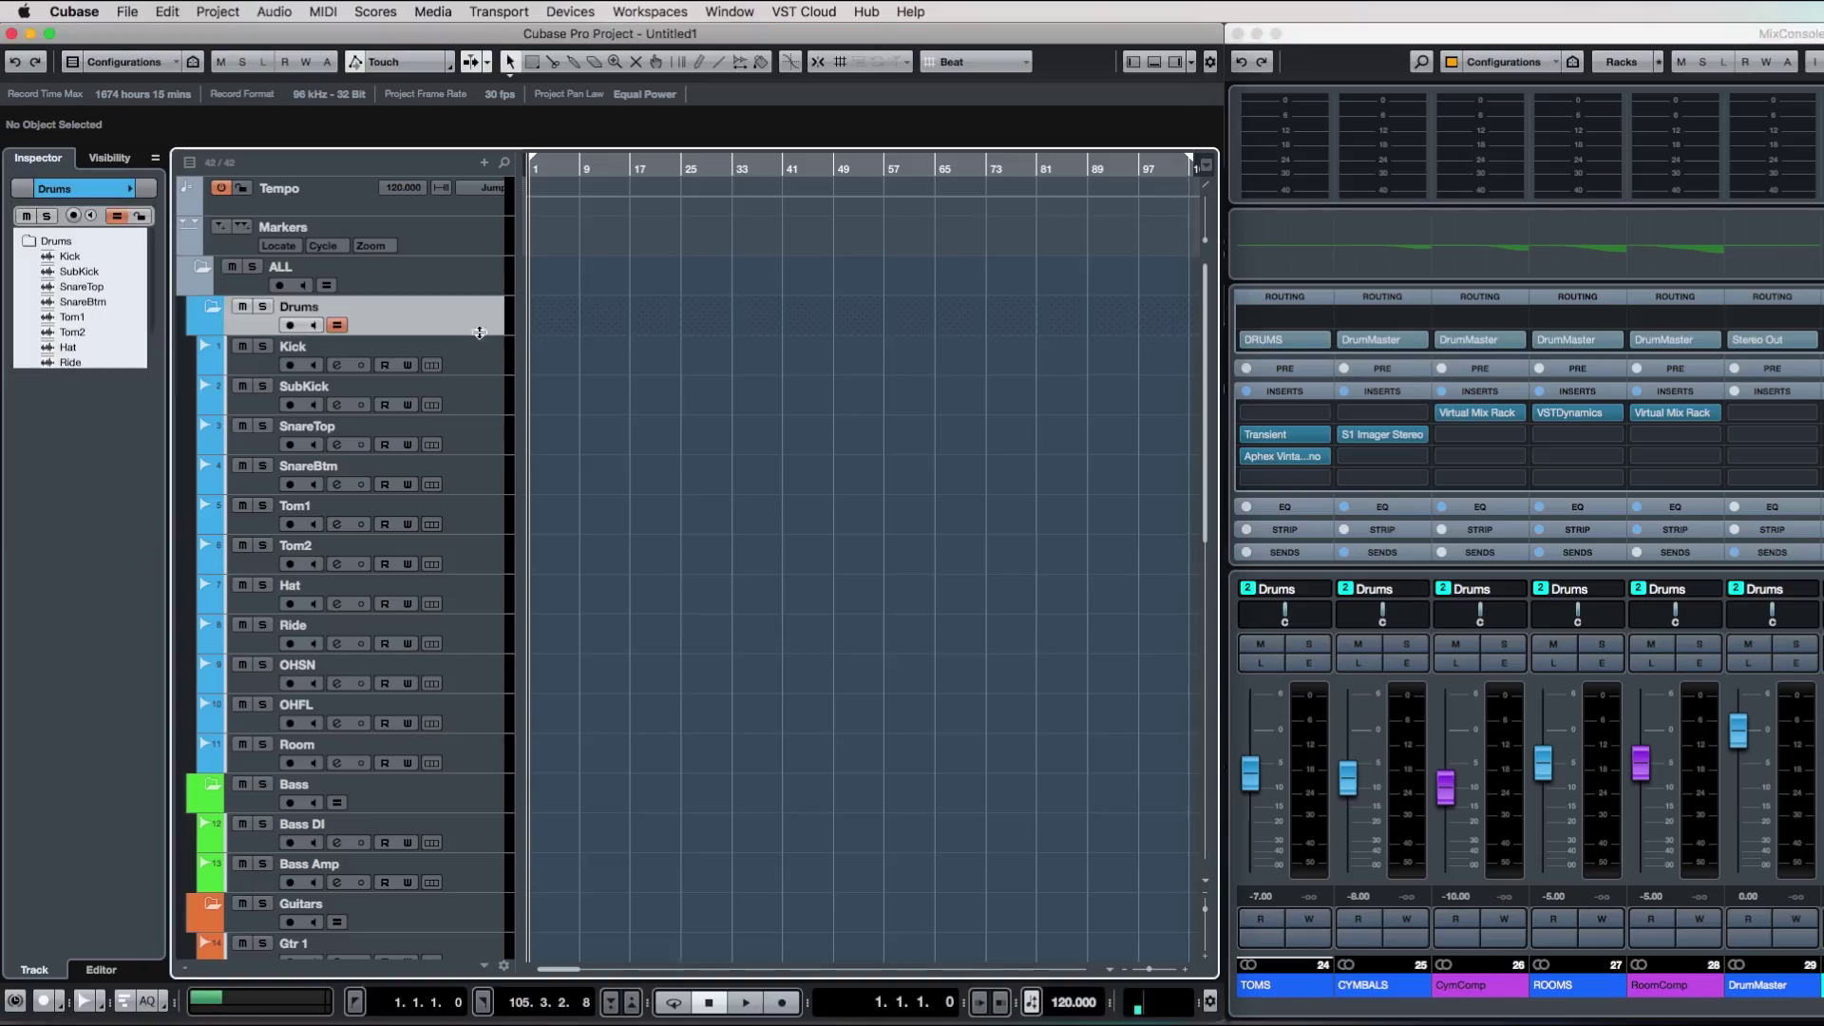
scroll(599, 419, down, 15)
right_click(494, 922)
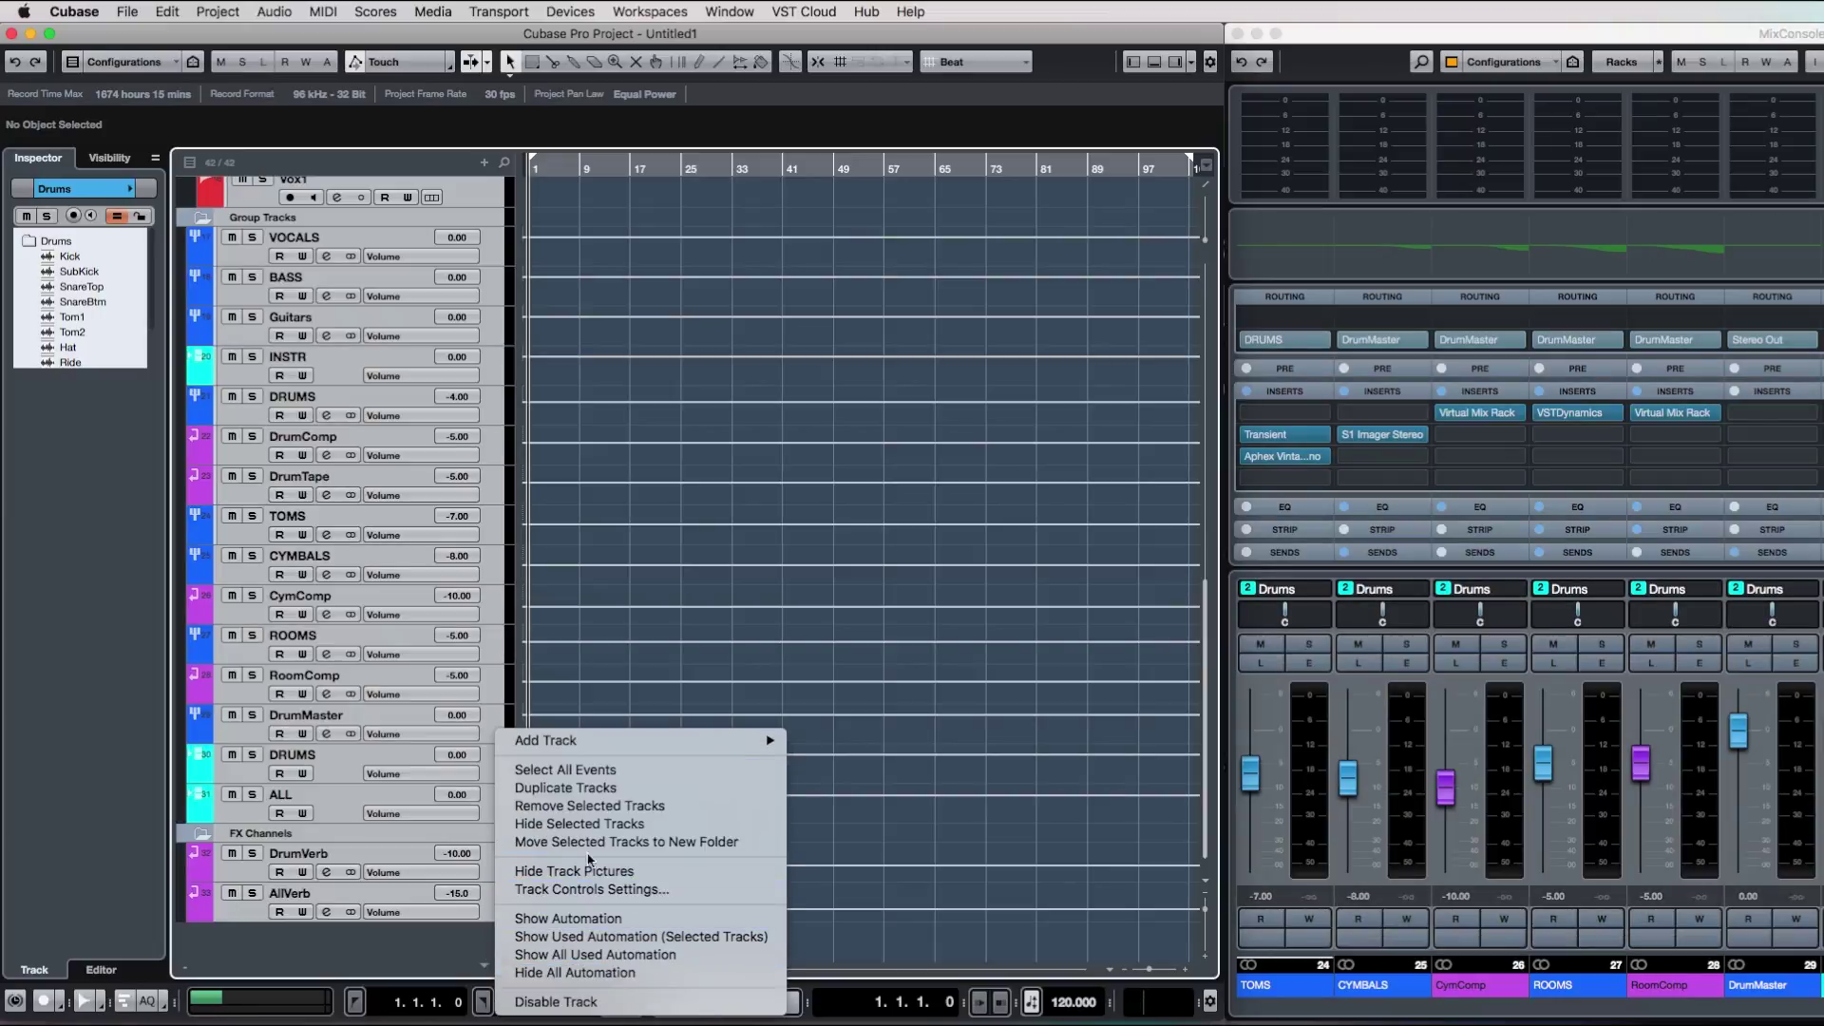
click(589, 806)
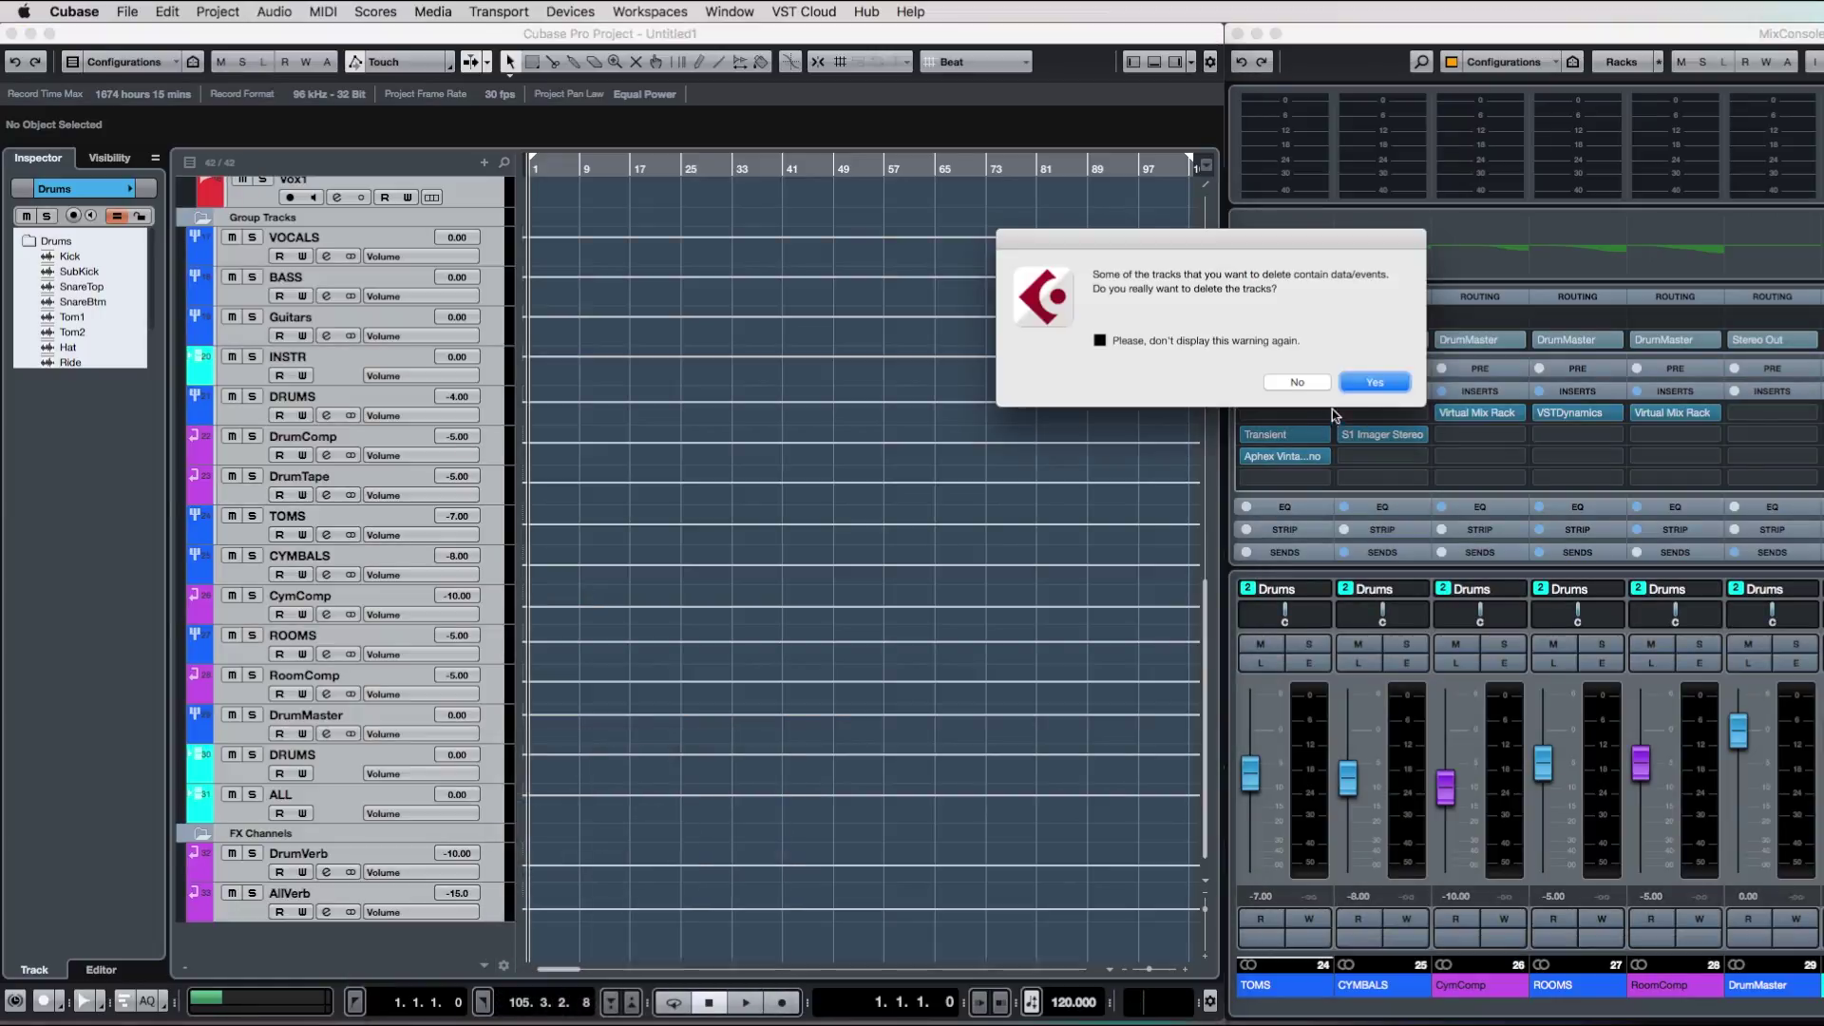
click(1374, 382)
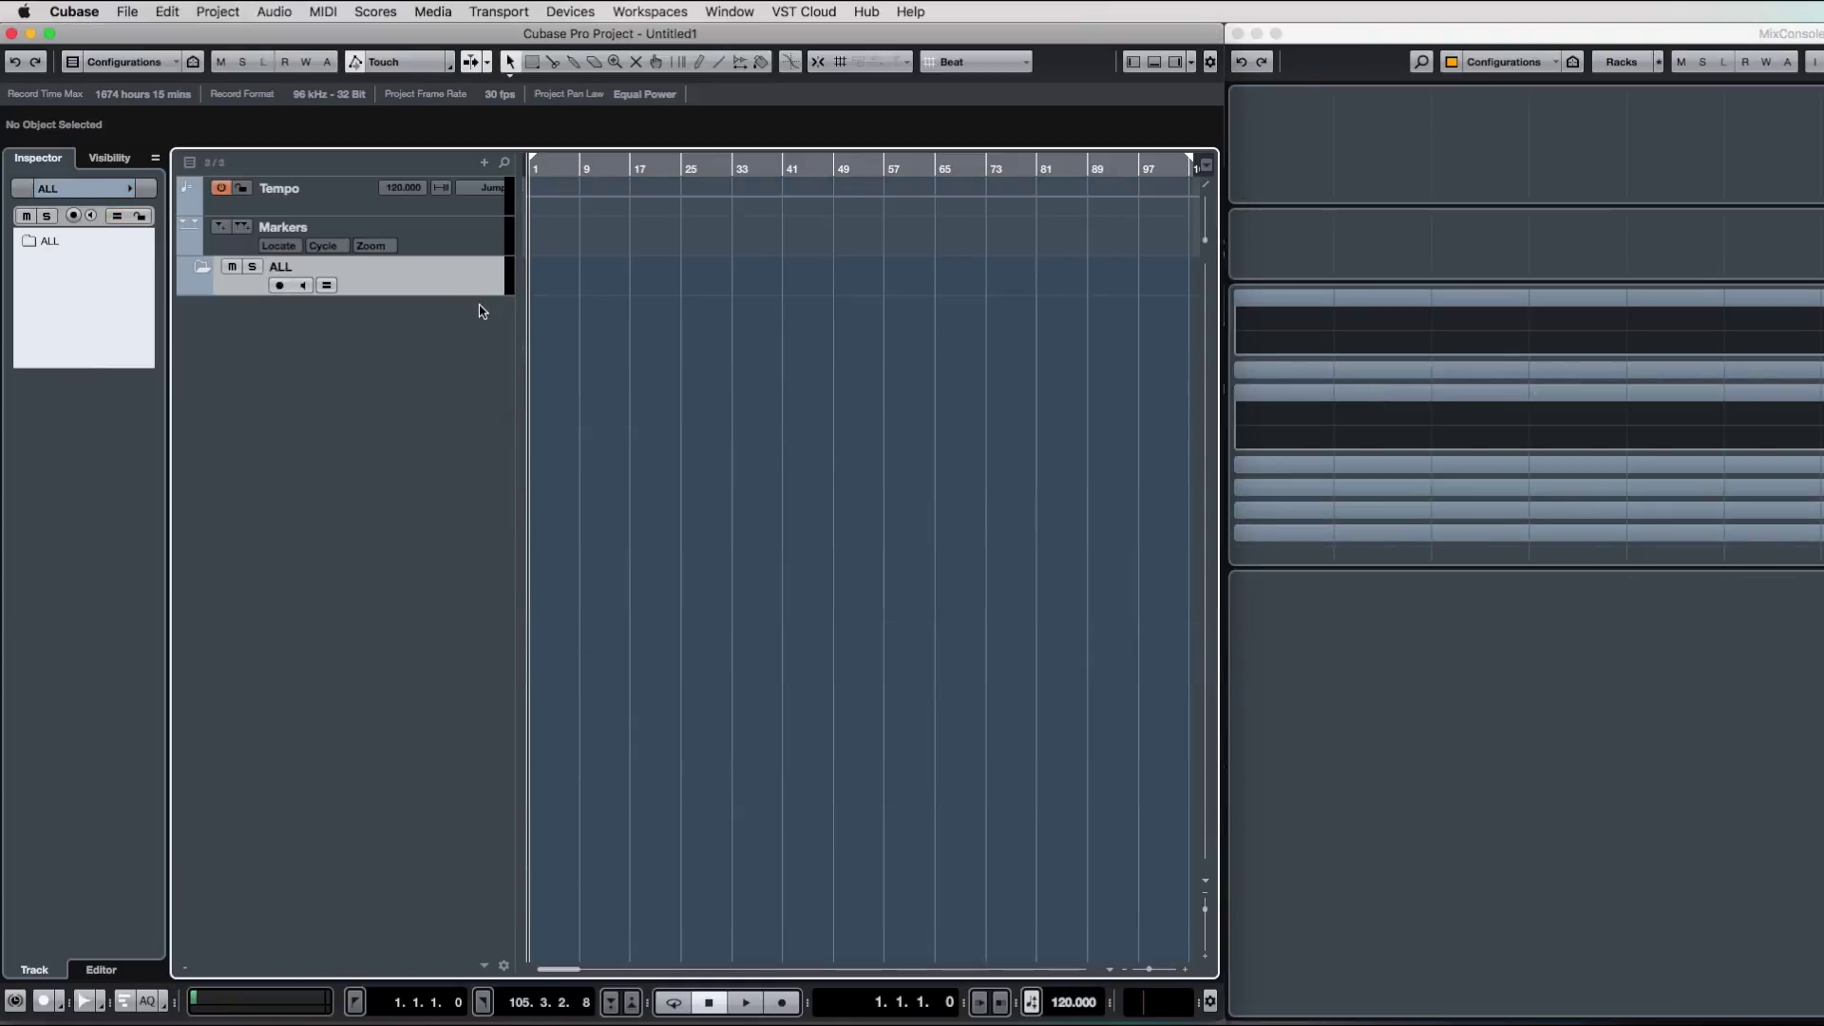
Start an audio file import and select the files from 01 Bass DI.wav through 02 Ride.wav in the prep example project's Audio folder.
click(127, 12)
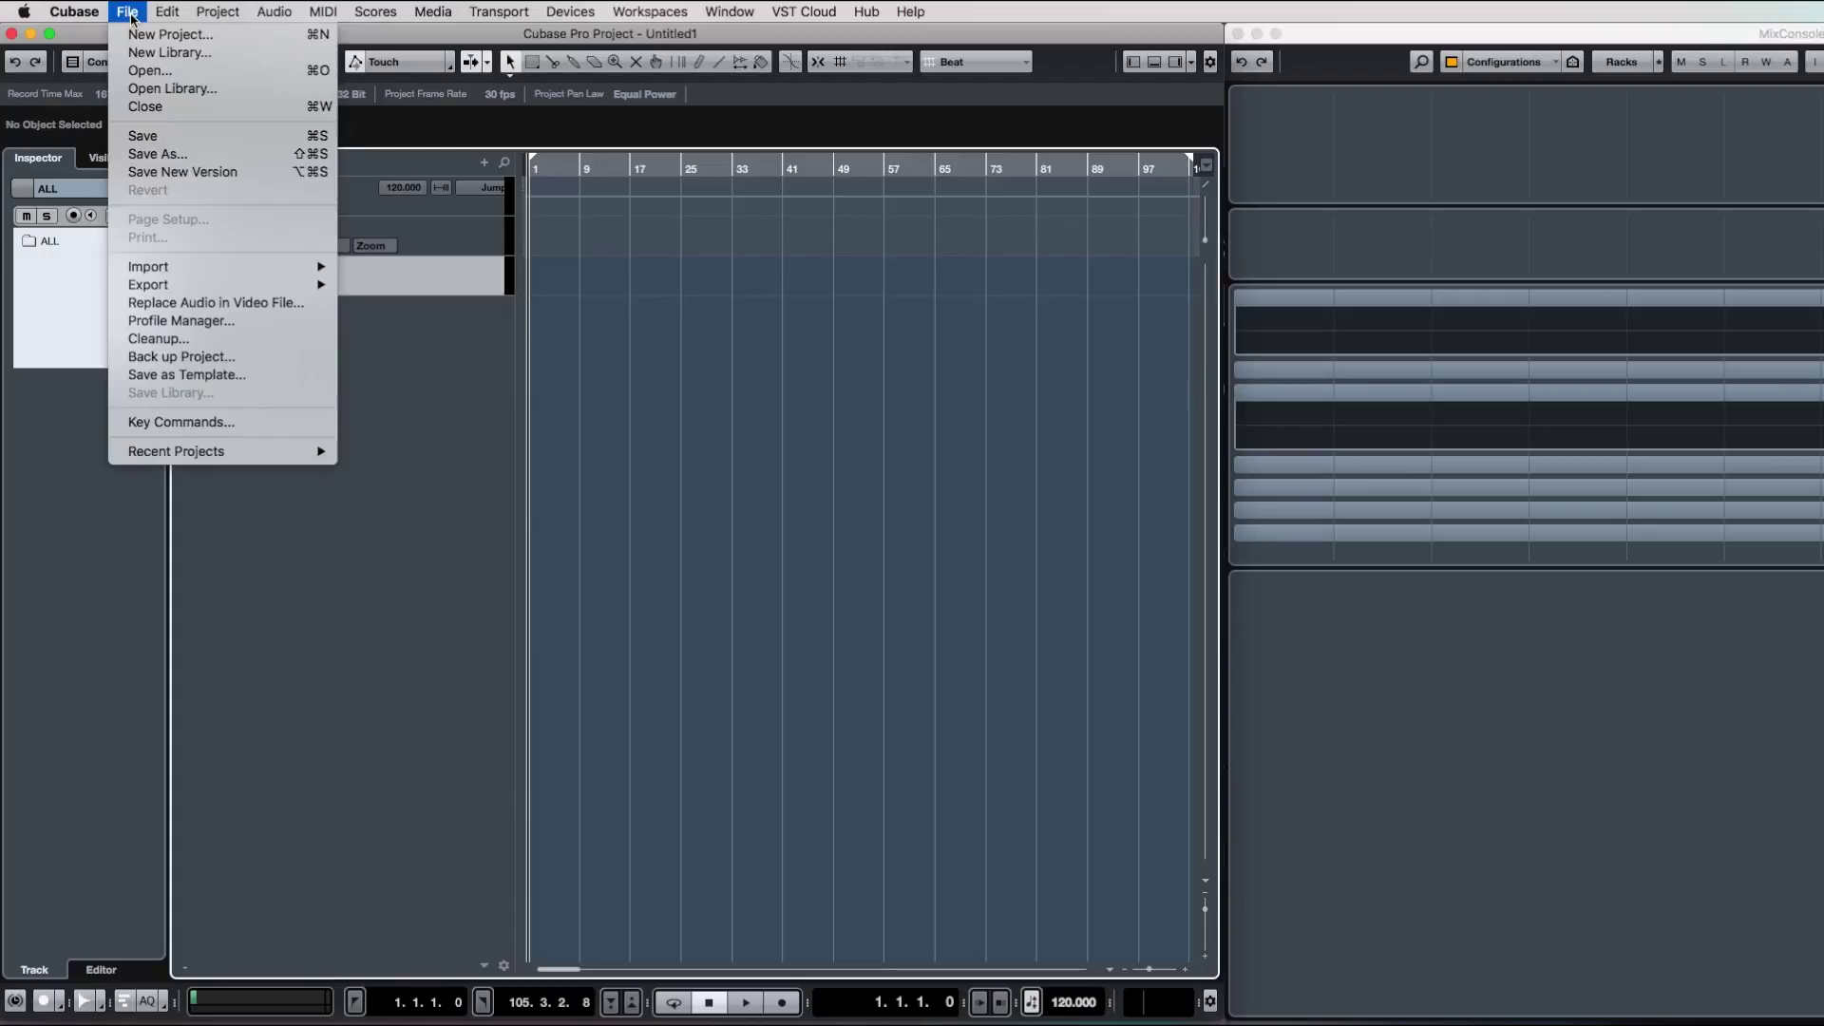
mouse_move(199, 269)
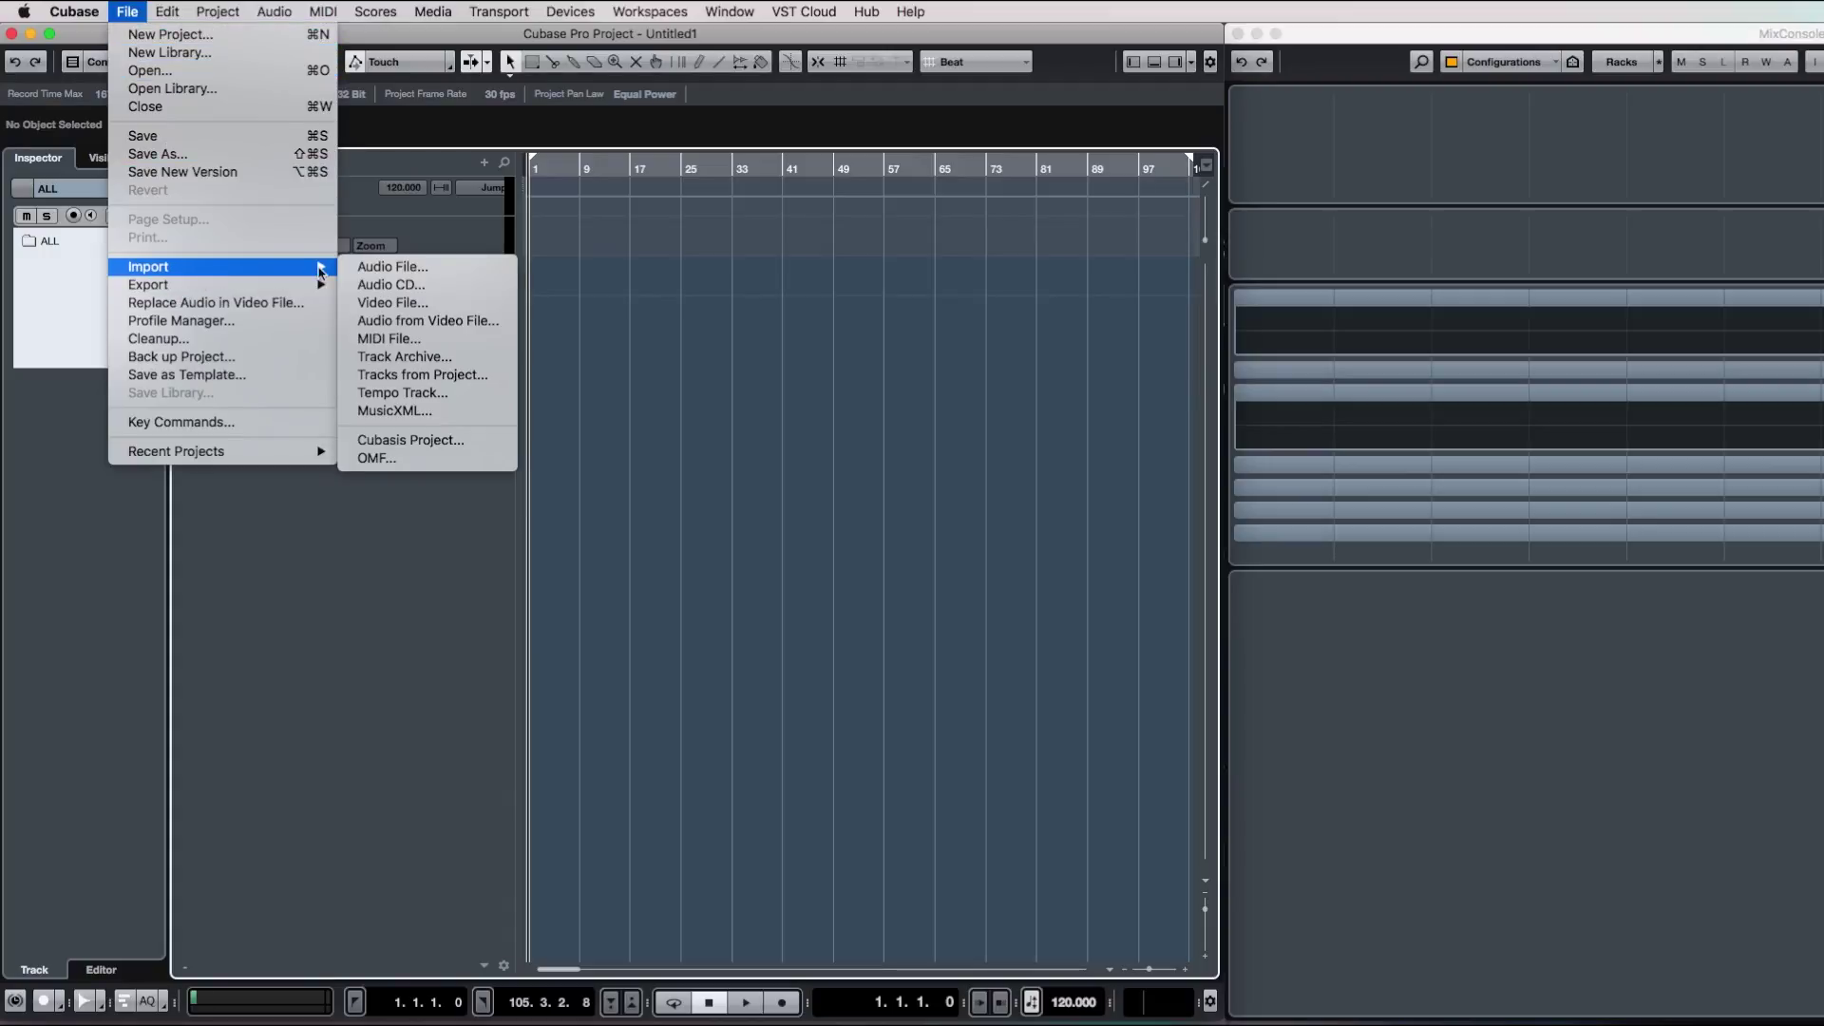
click(403, 269)
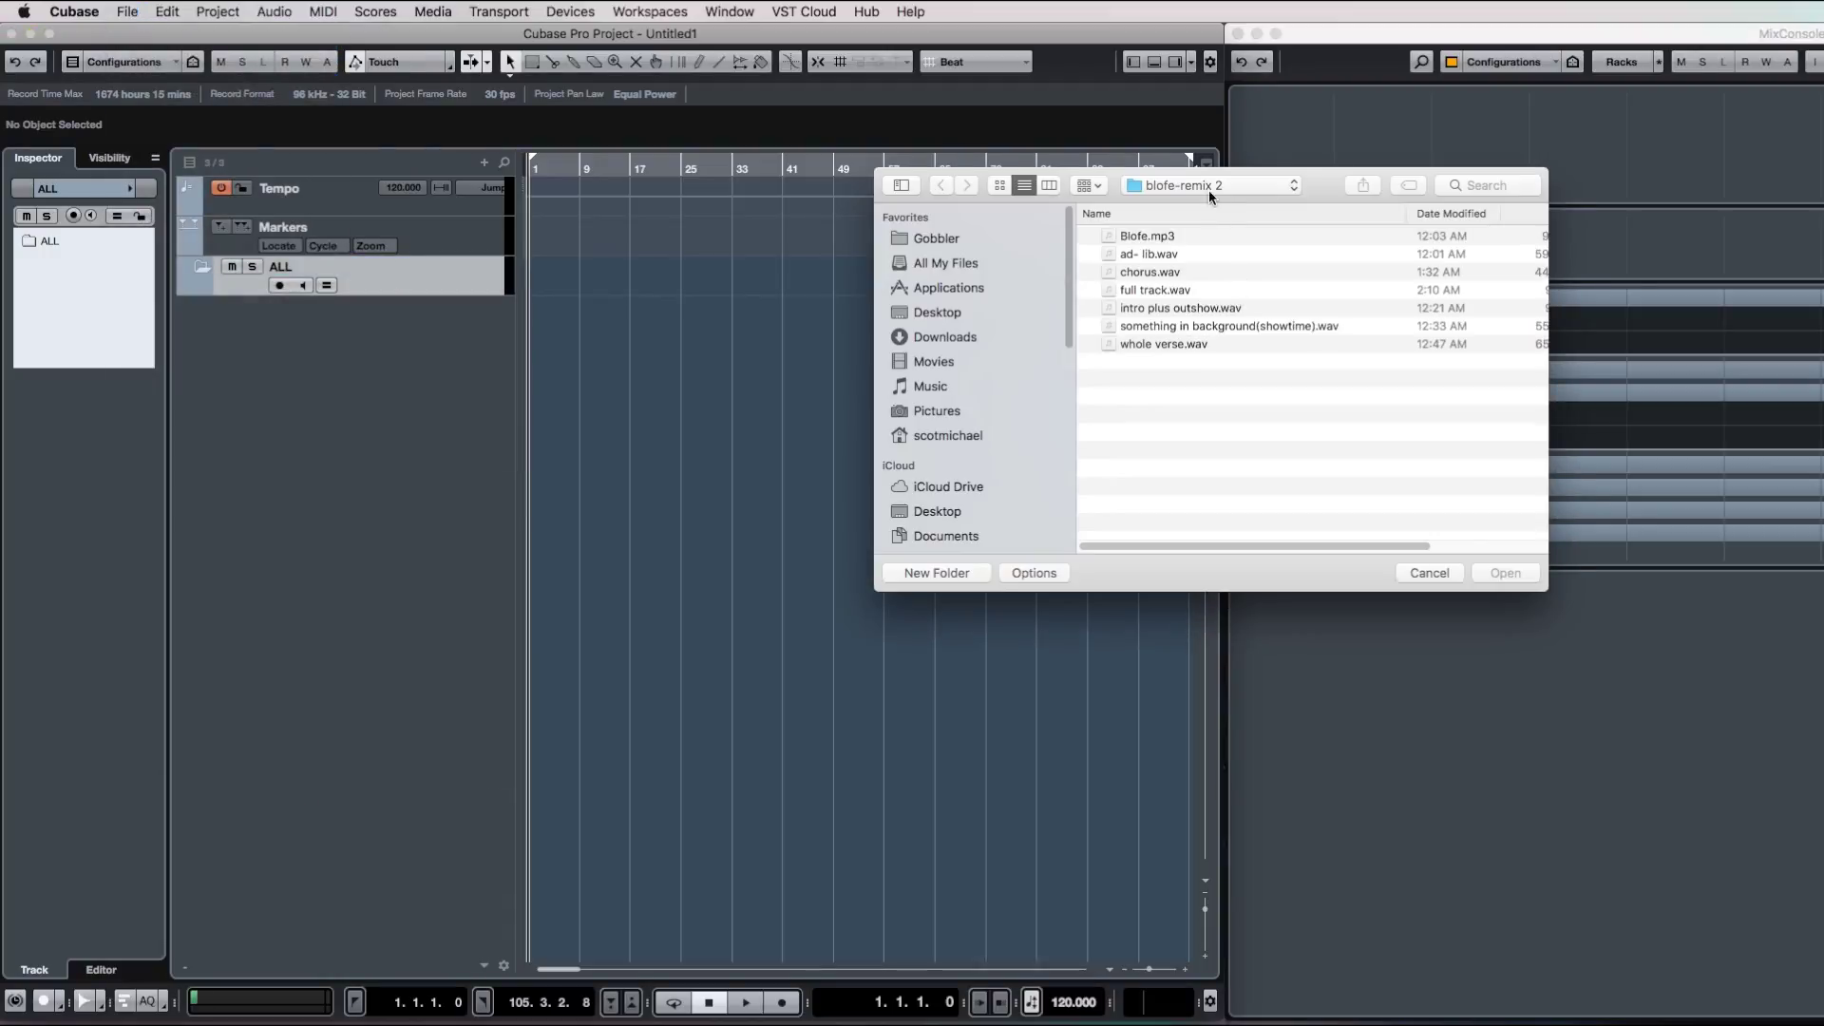
click(1208, 186)
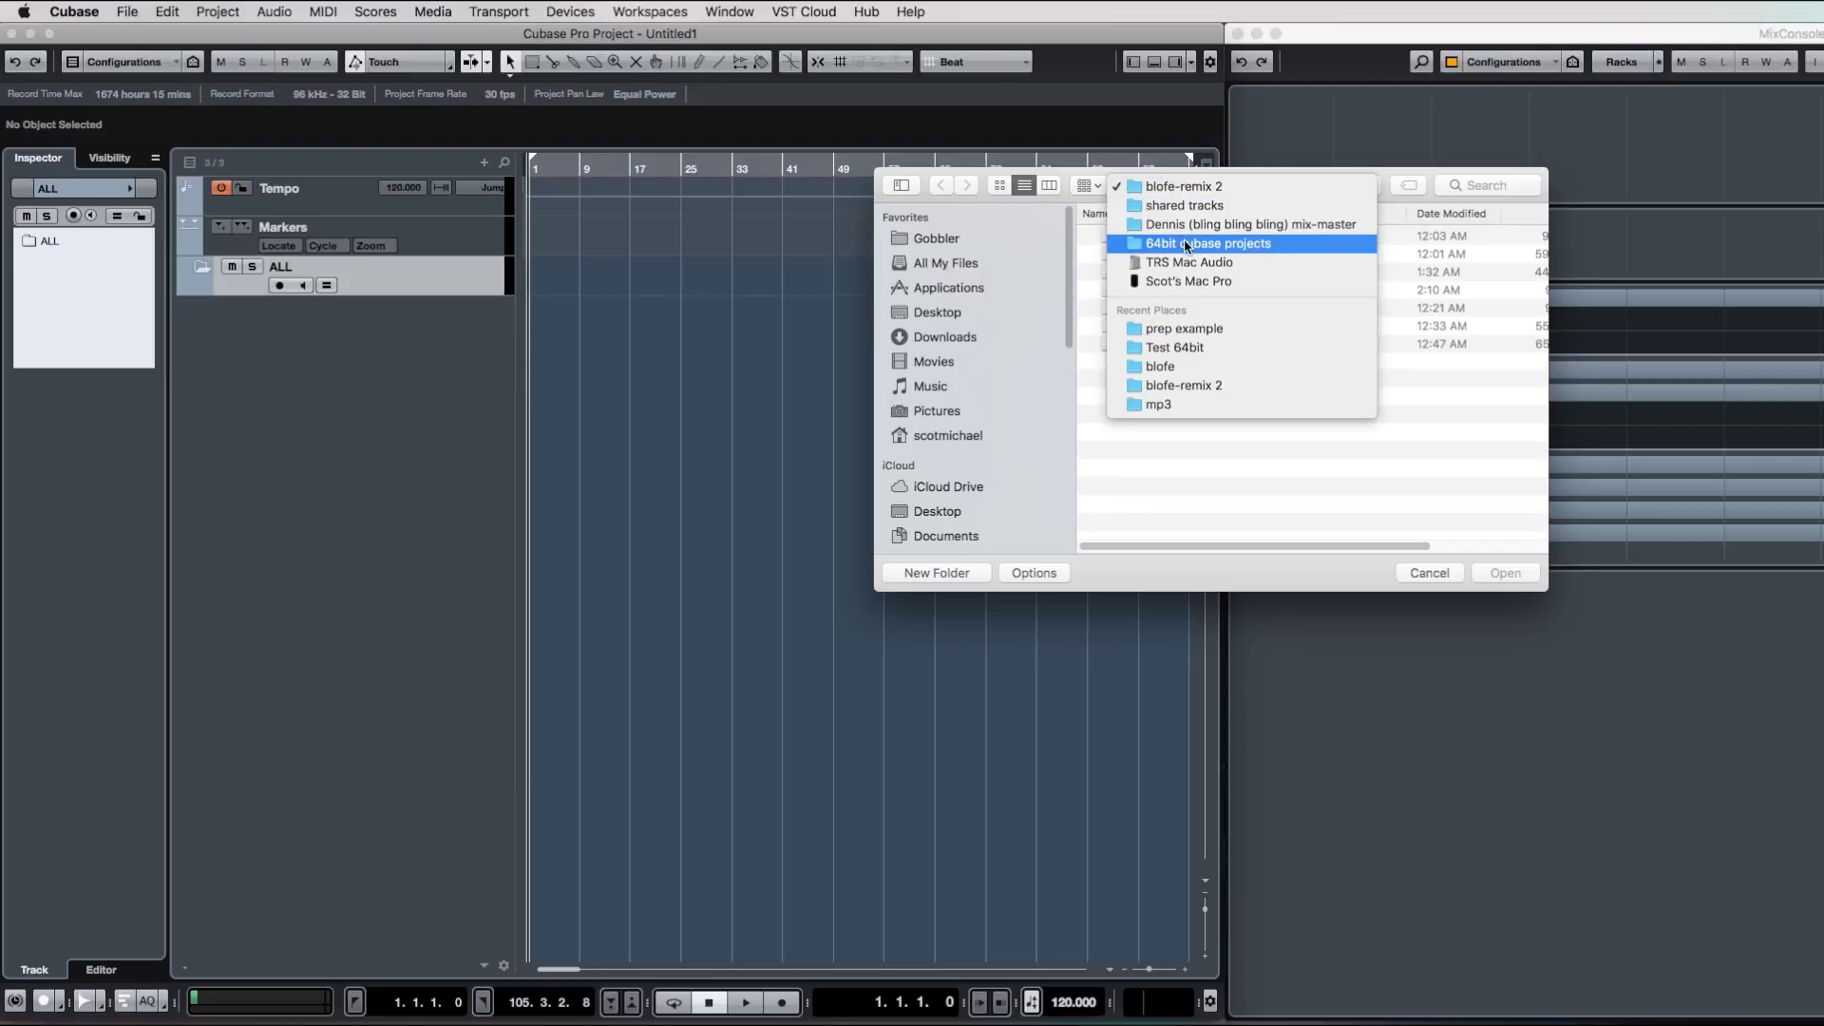
click(1188, 327)
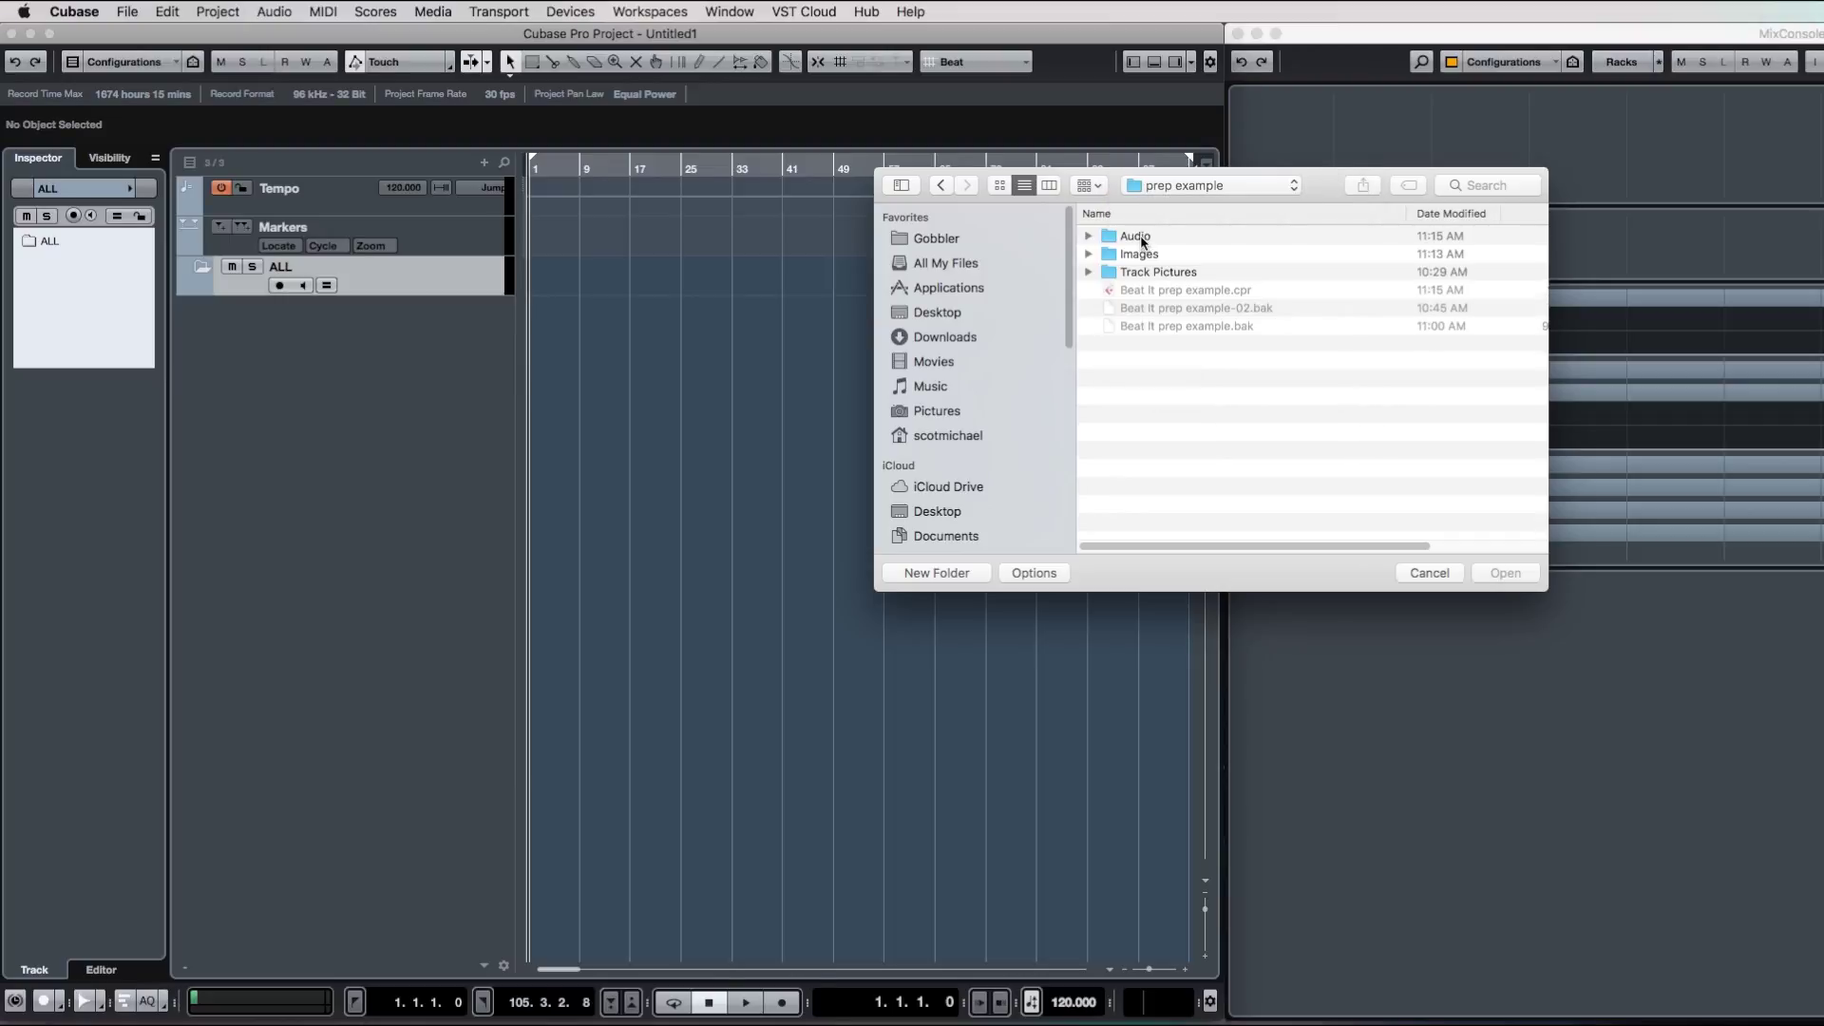
double_click(1143, 242)
click(1167, 240)
scroll(1211, 340, down, 5)
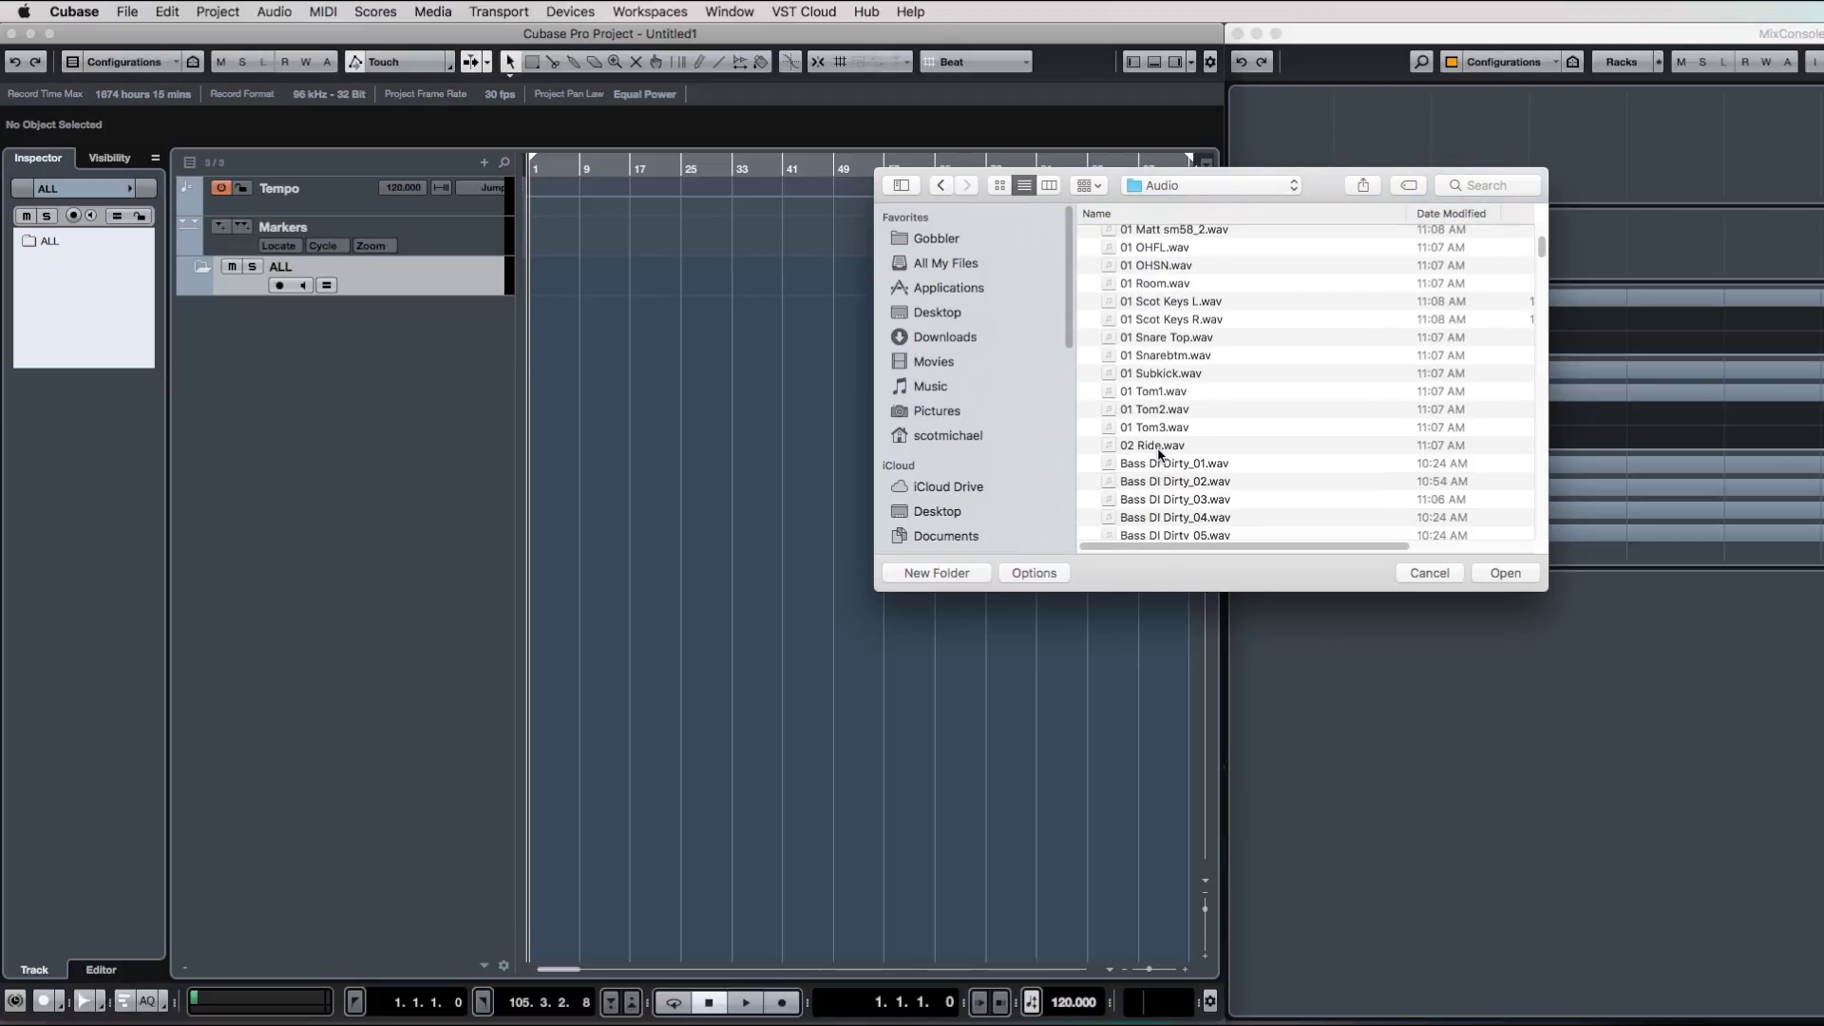
shift+click(1158, 446)
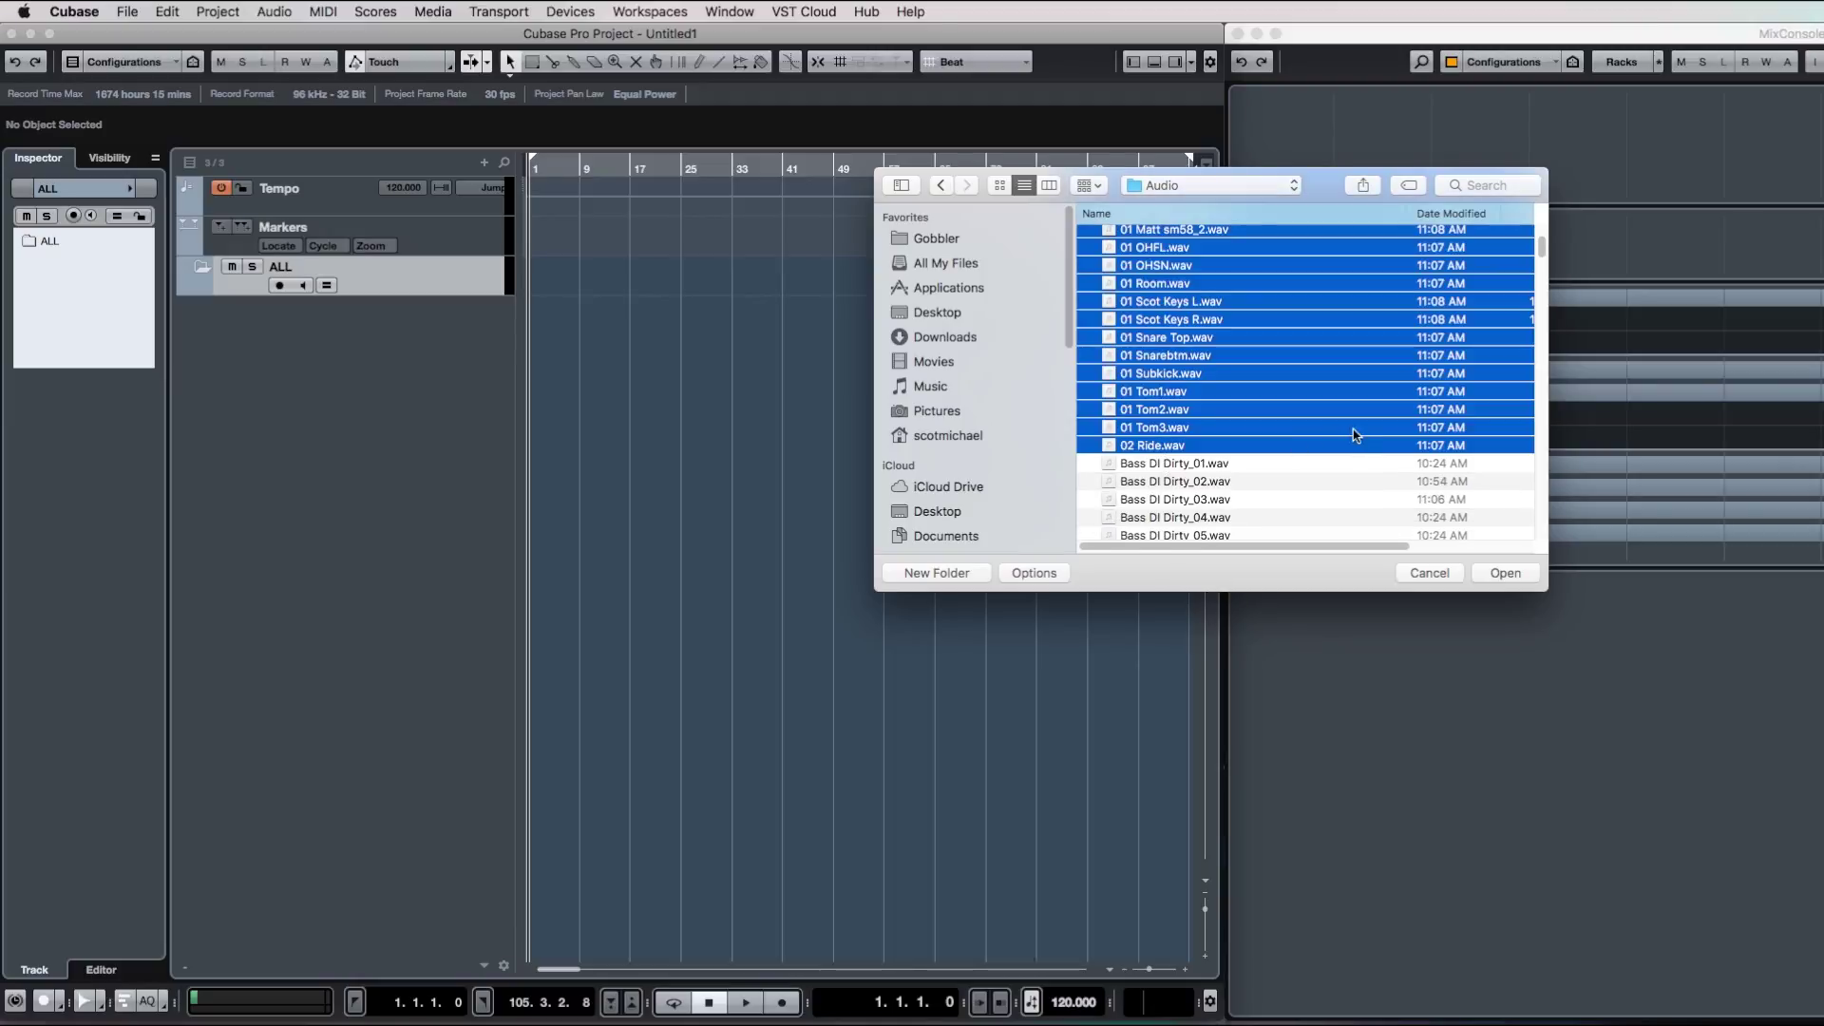
Import the selected files on different tracks, copying them to the working directory and converting if needed.
click(1509, 574)
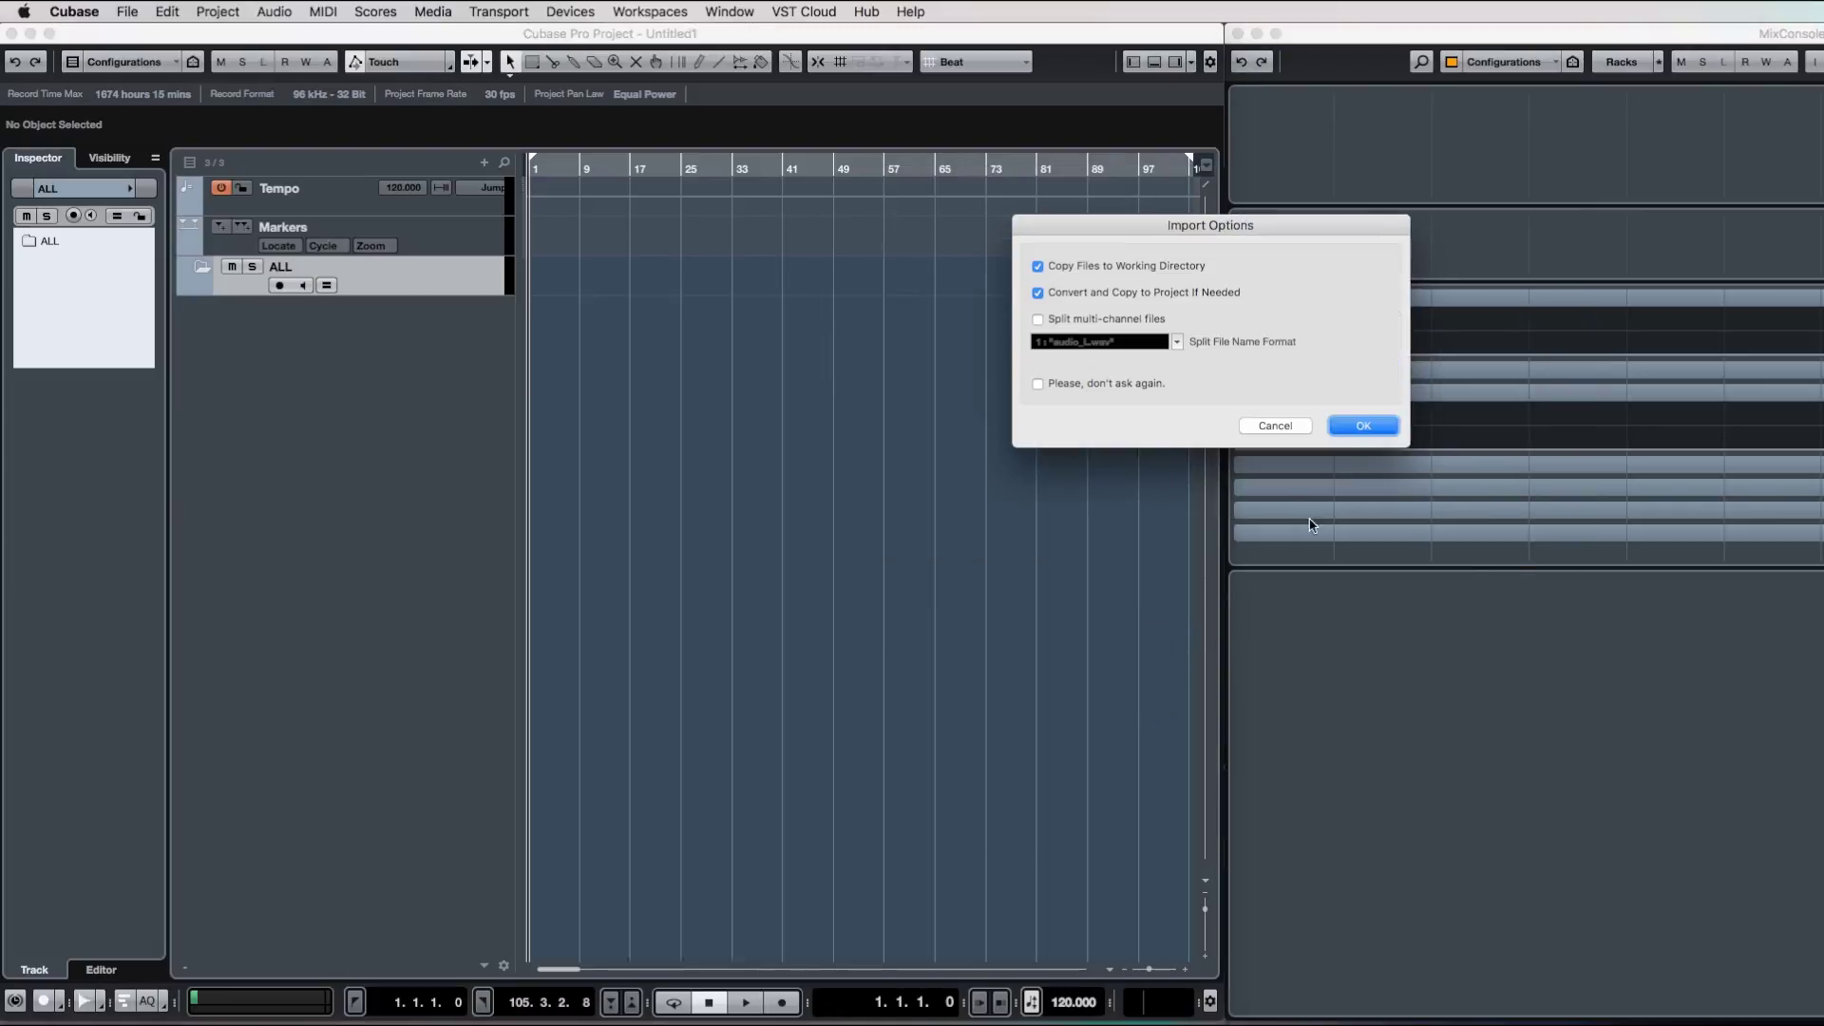
click(1365, 428)
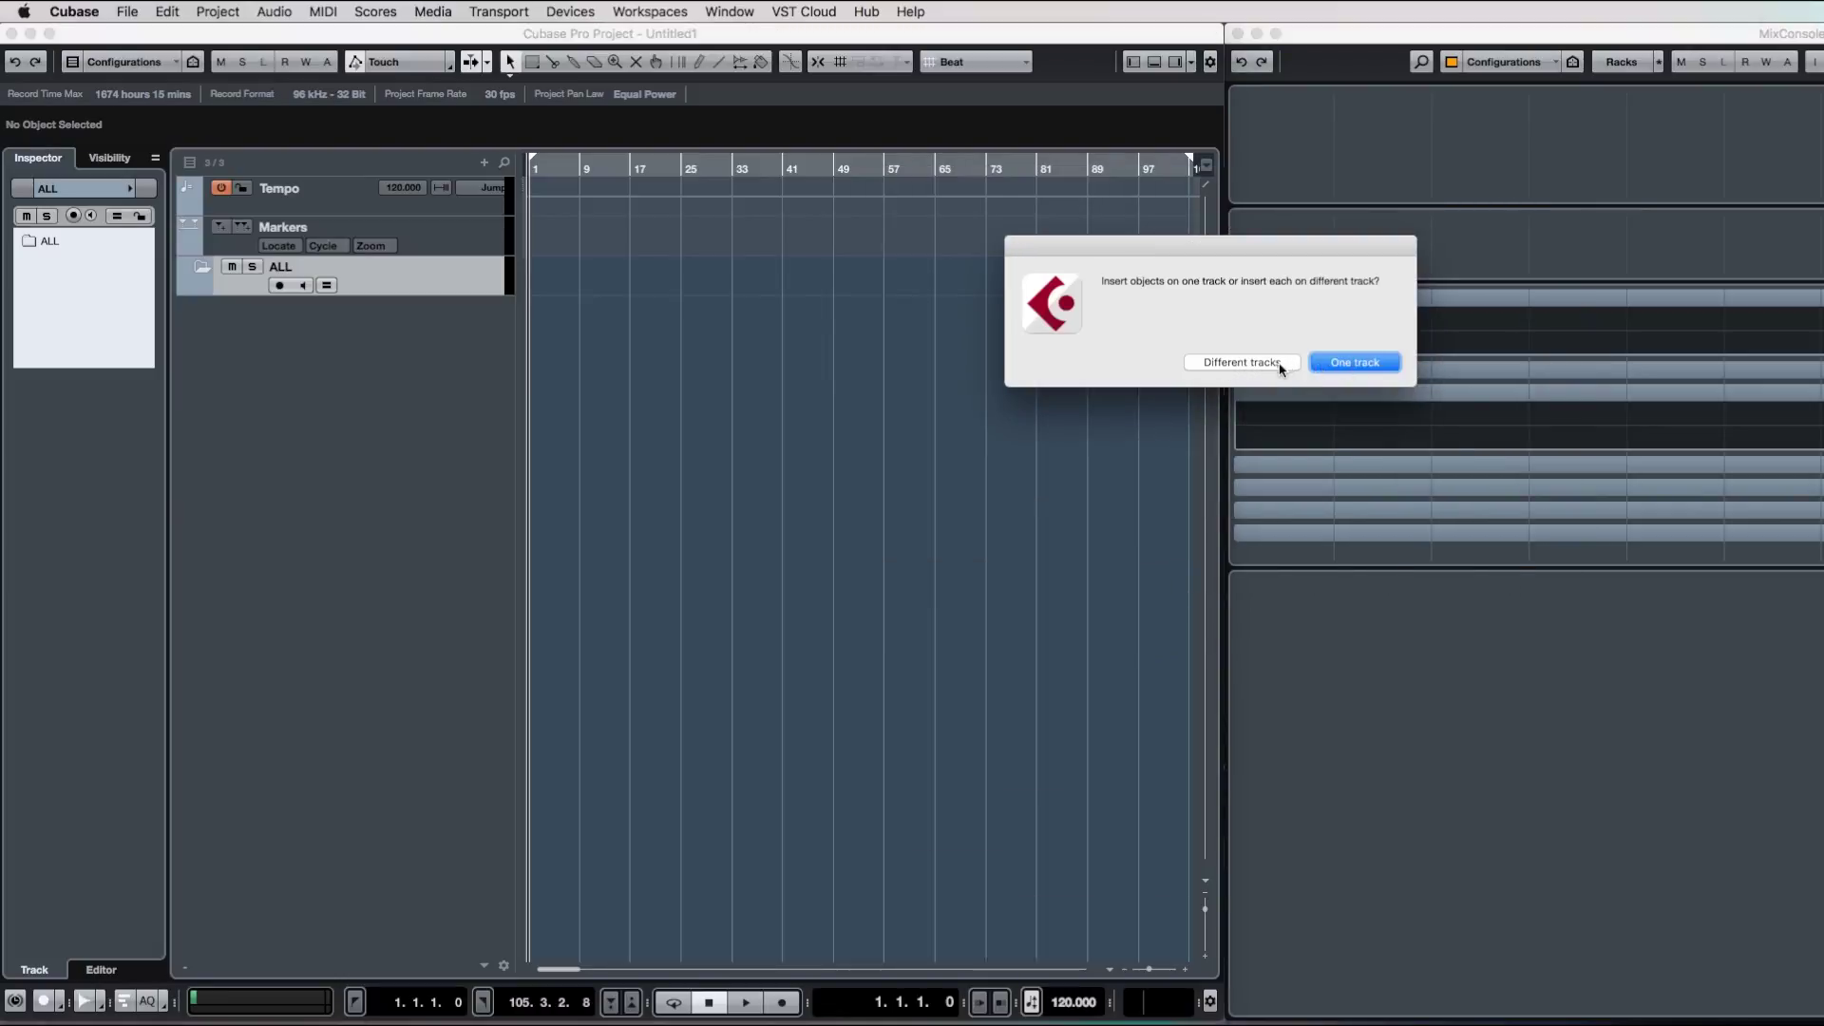
click(1252, 365)
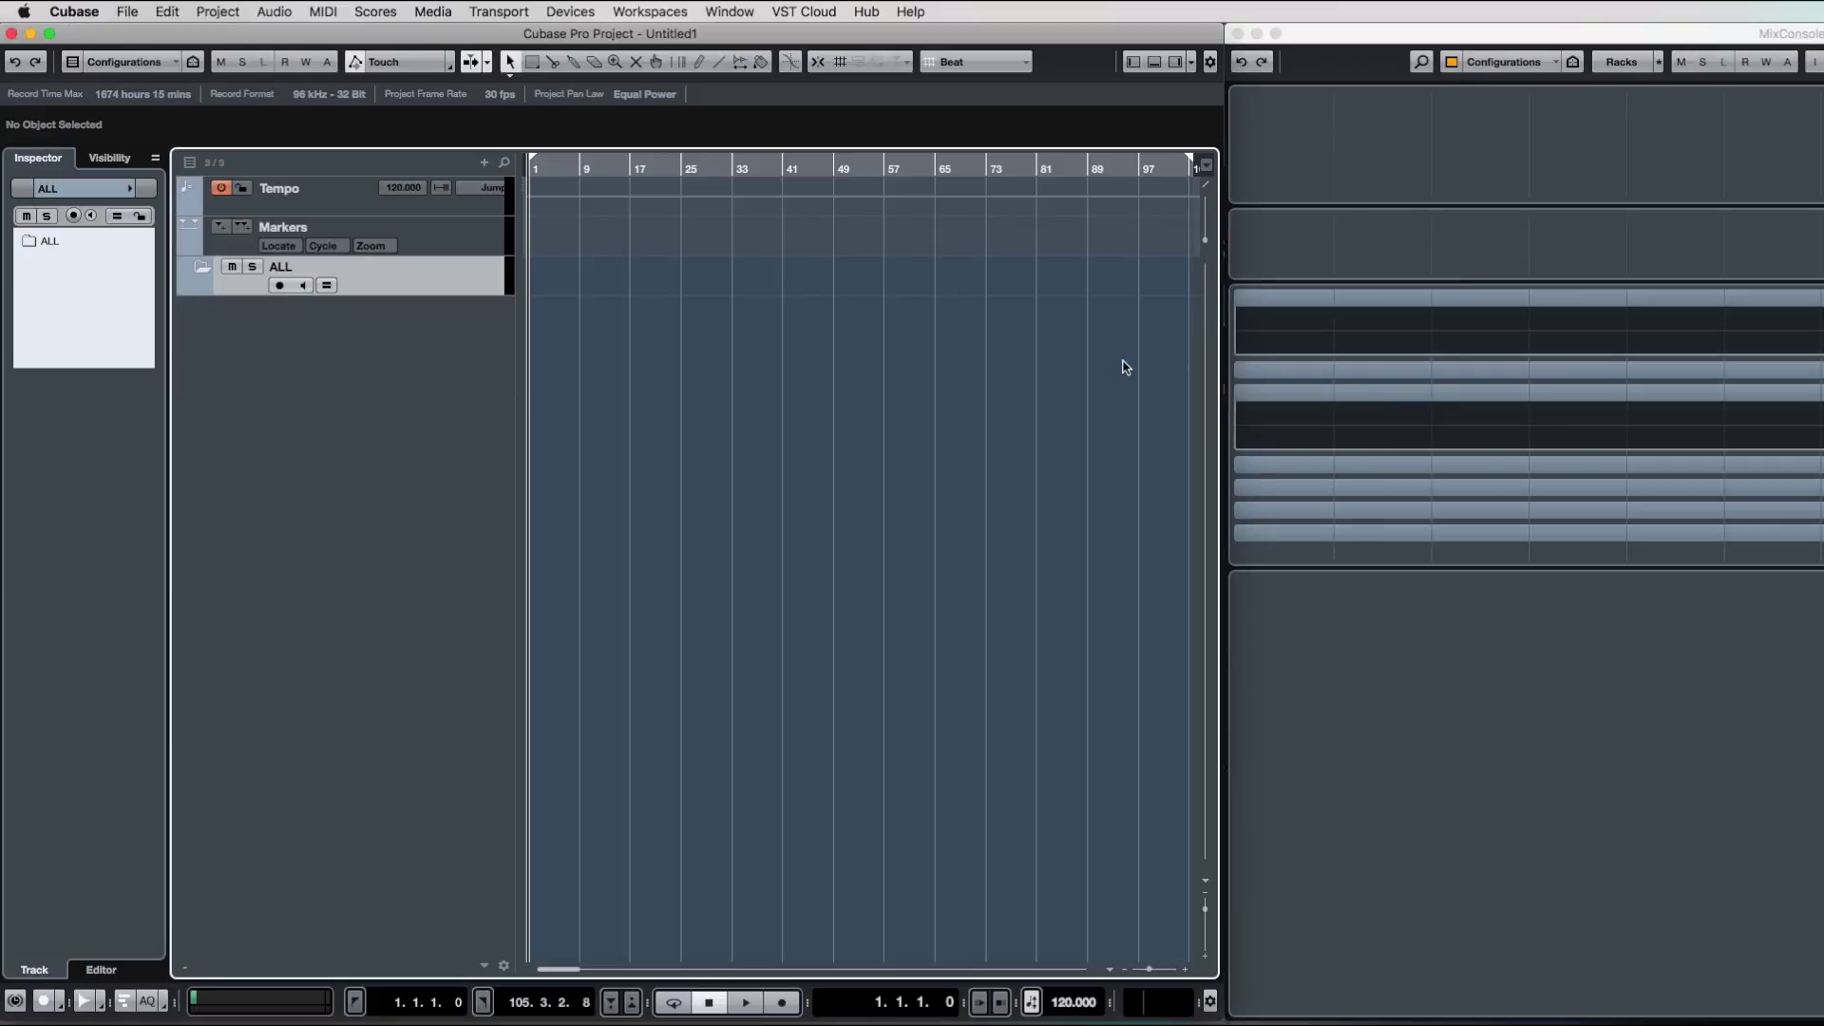
Look over the imported tracks from 01 Bass DI to 02 Ride, checking their names and bar 1 starts.
scroll(932, 474, down, 5)
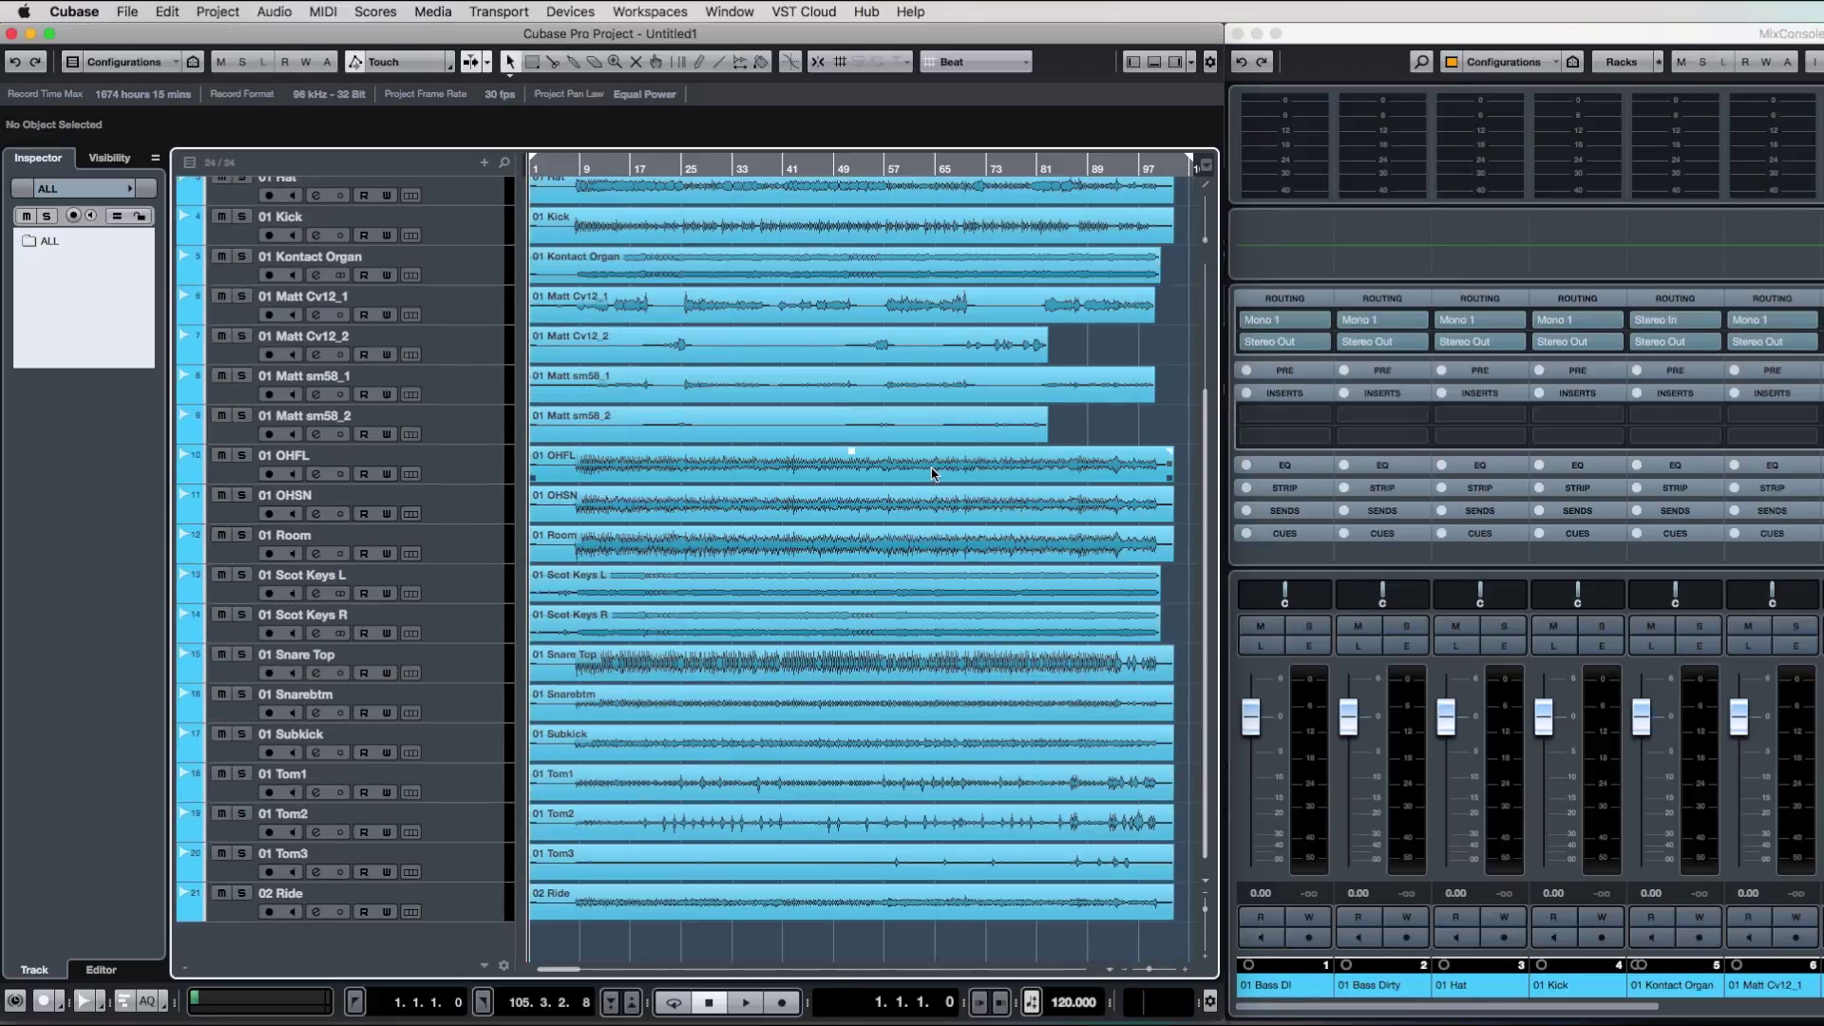
scroll(819, 598, up, 6)
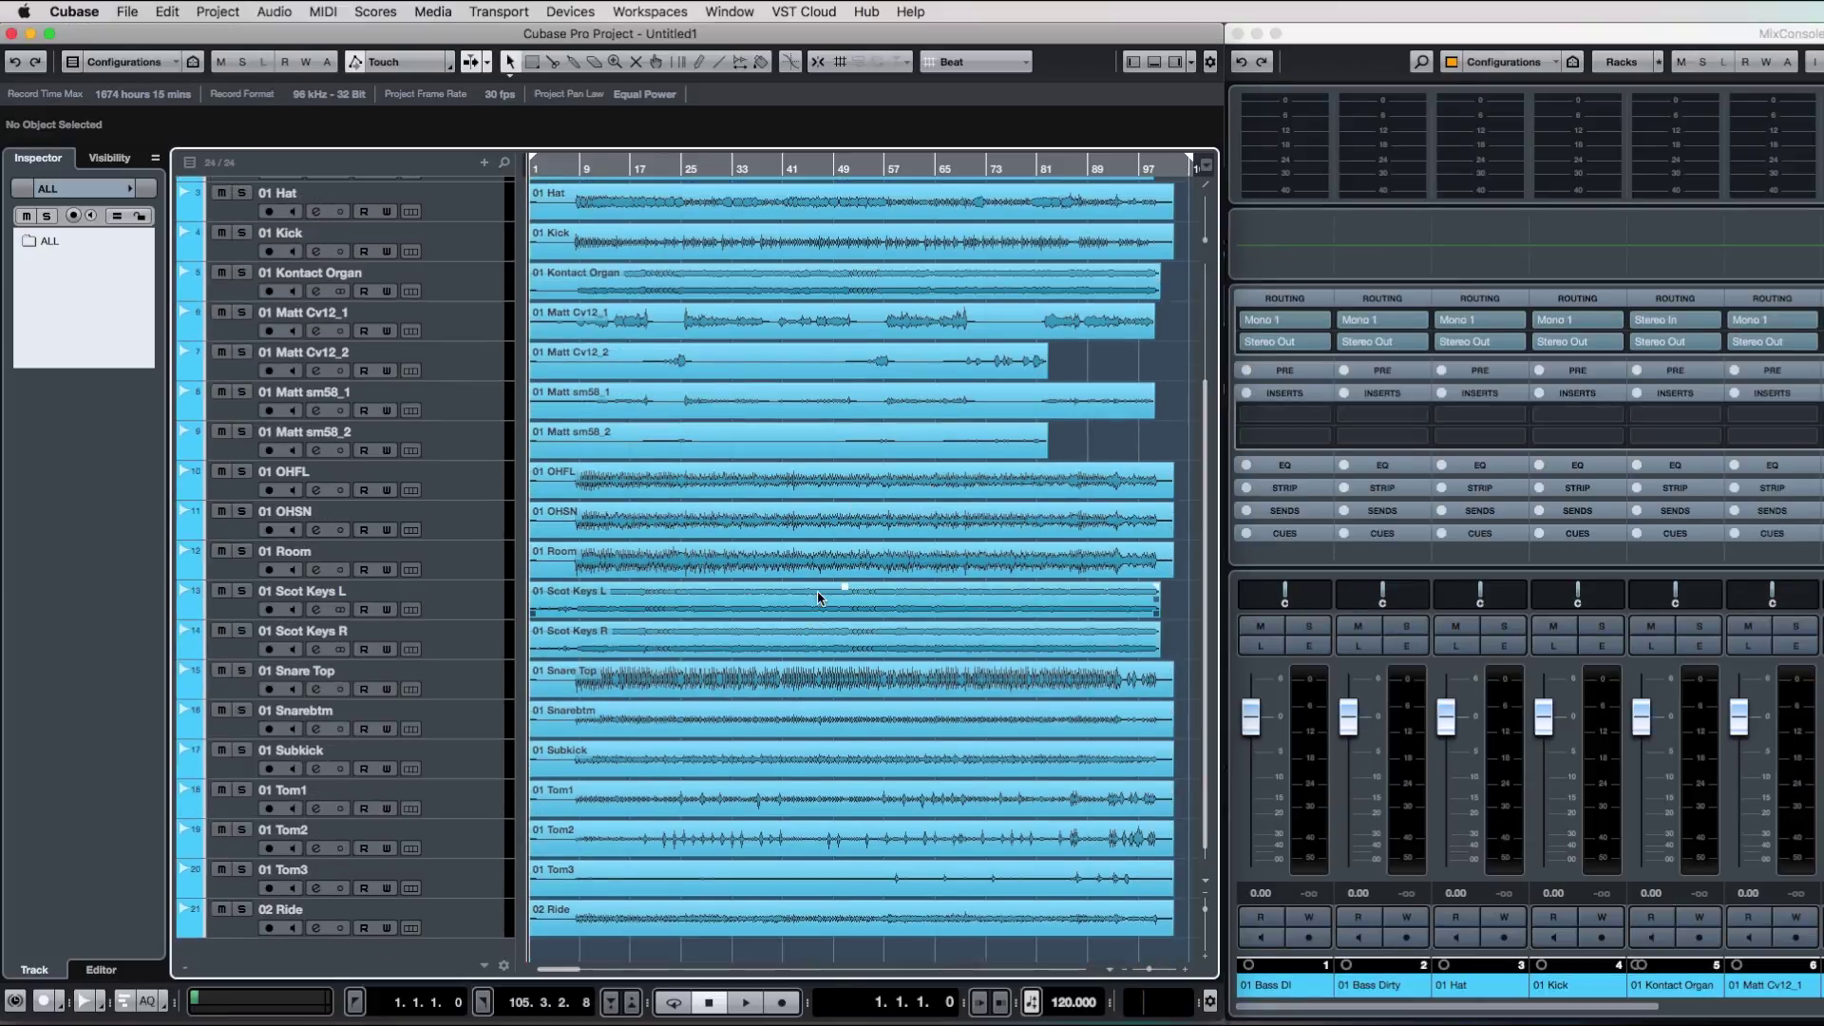
scroll(819, 598, down, 5)
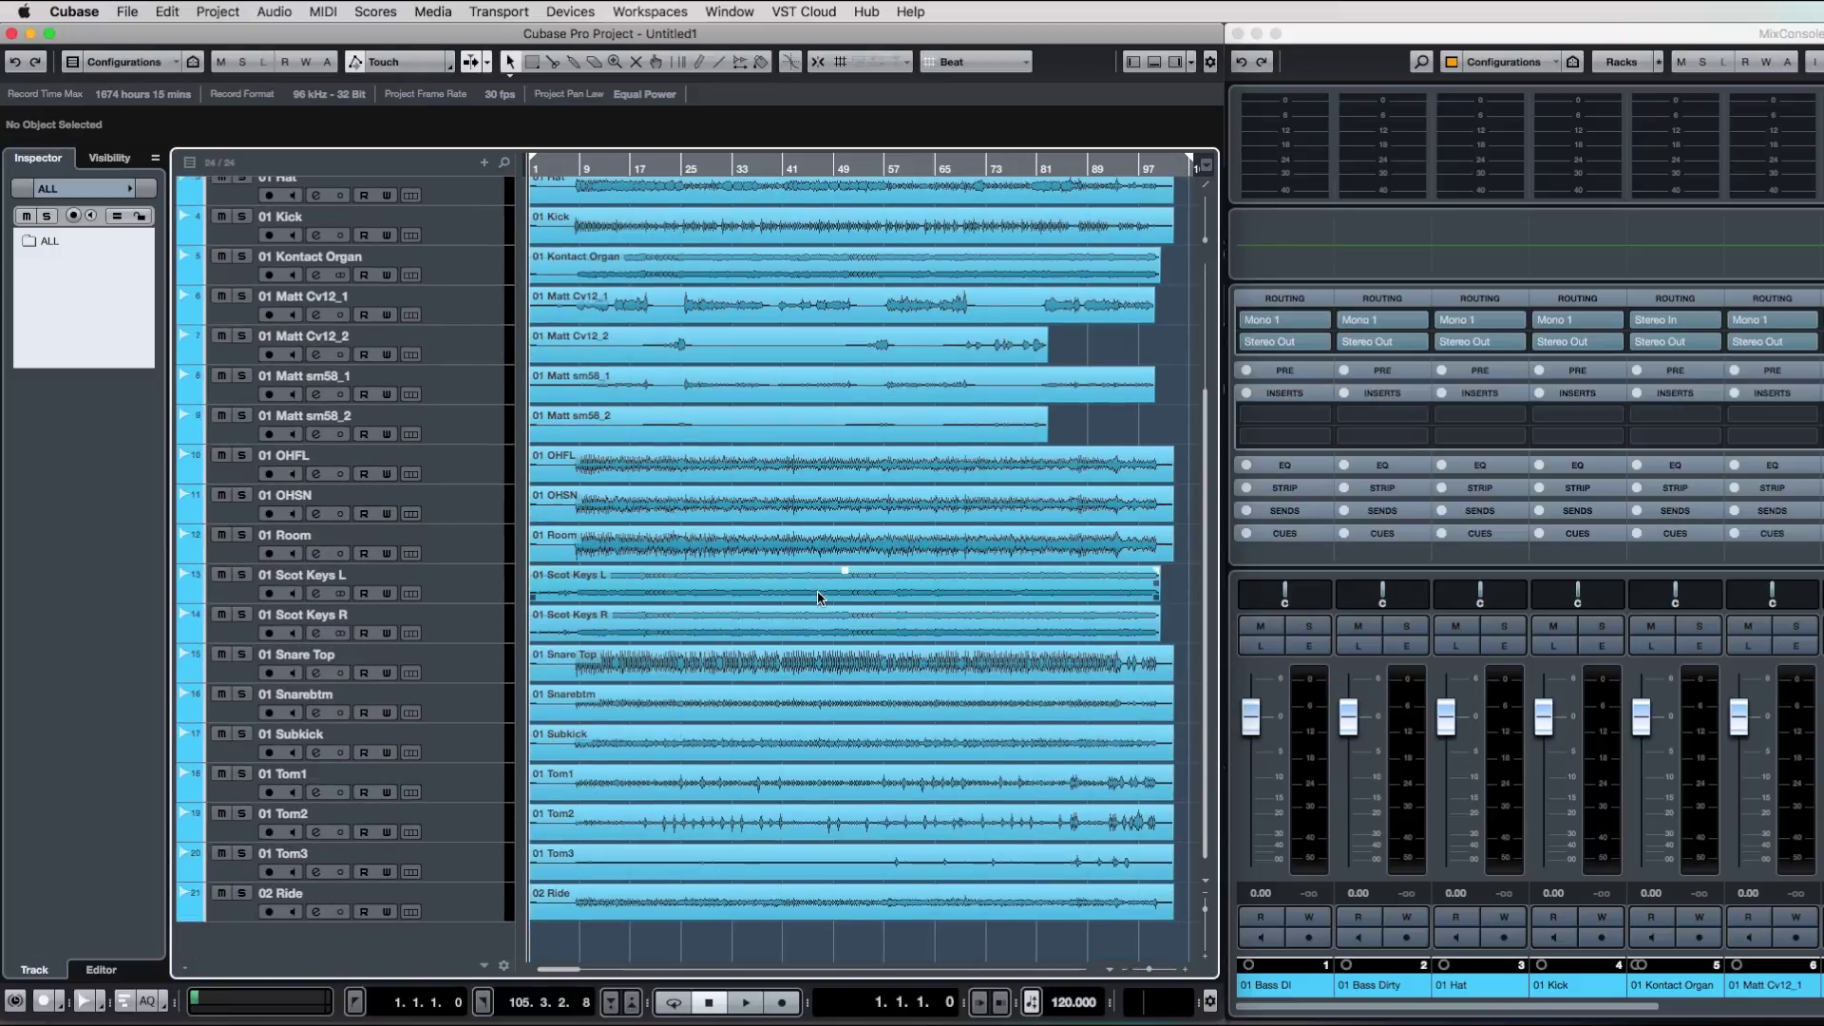
scroll(819, 599, up, 5)
scroll(819, 599, down, 1)
scroll(819, 598, down, 1)
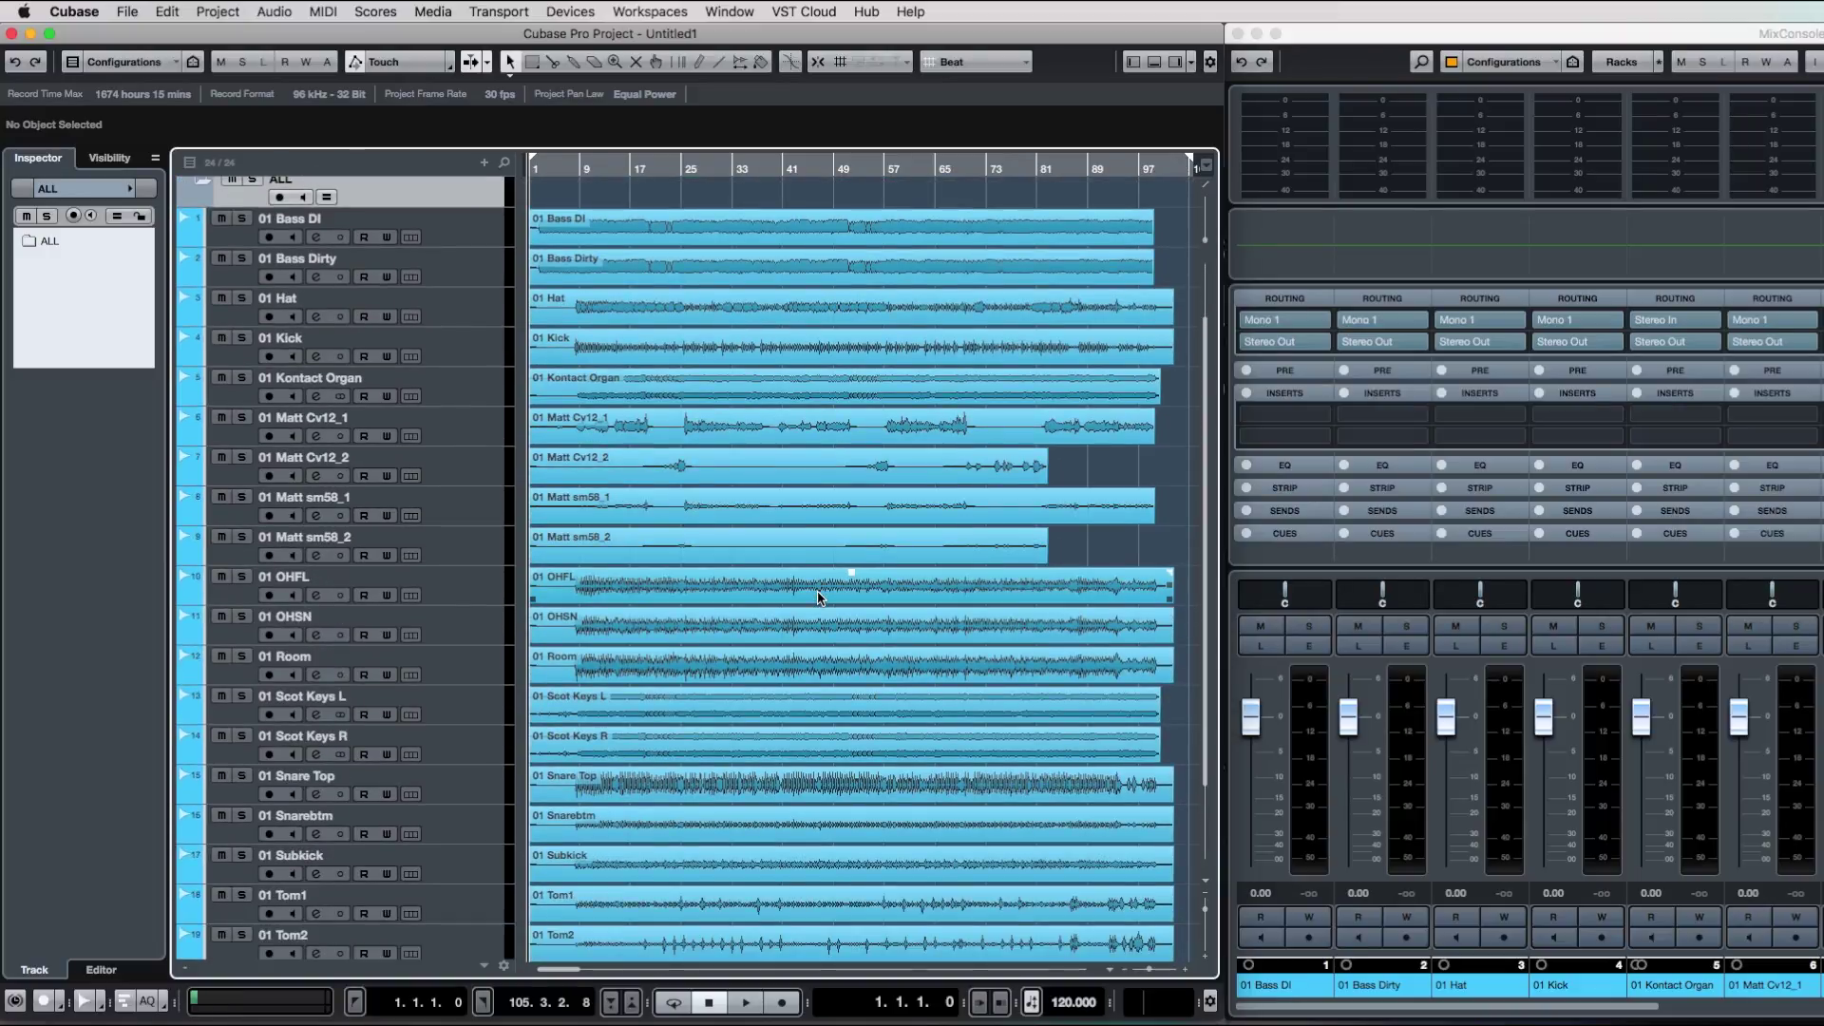
scroll(712, 457, down, 3)
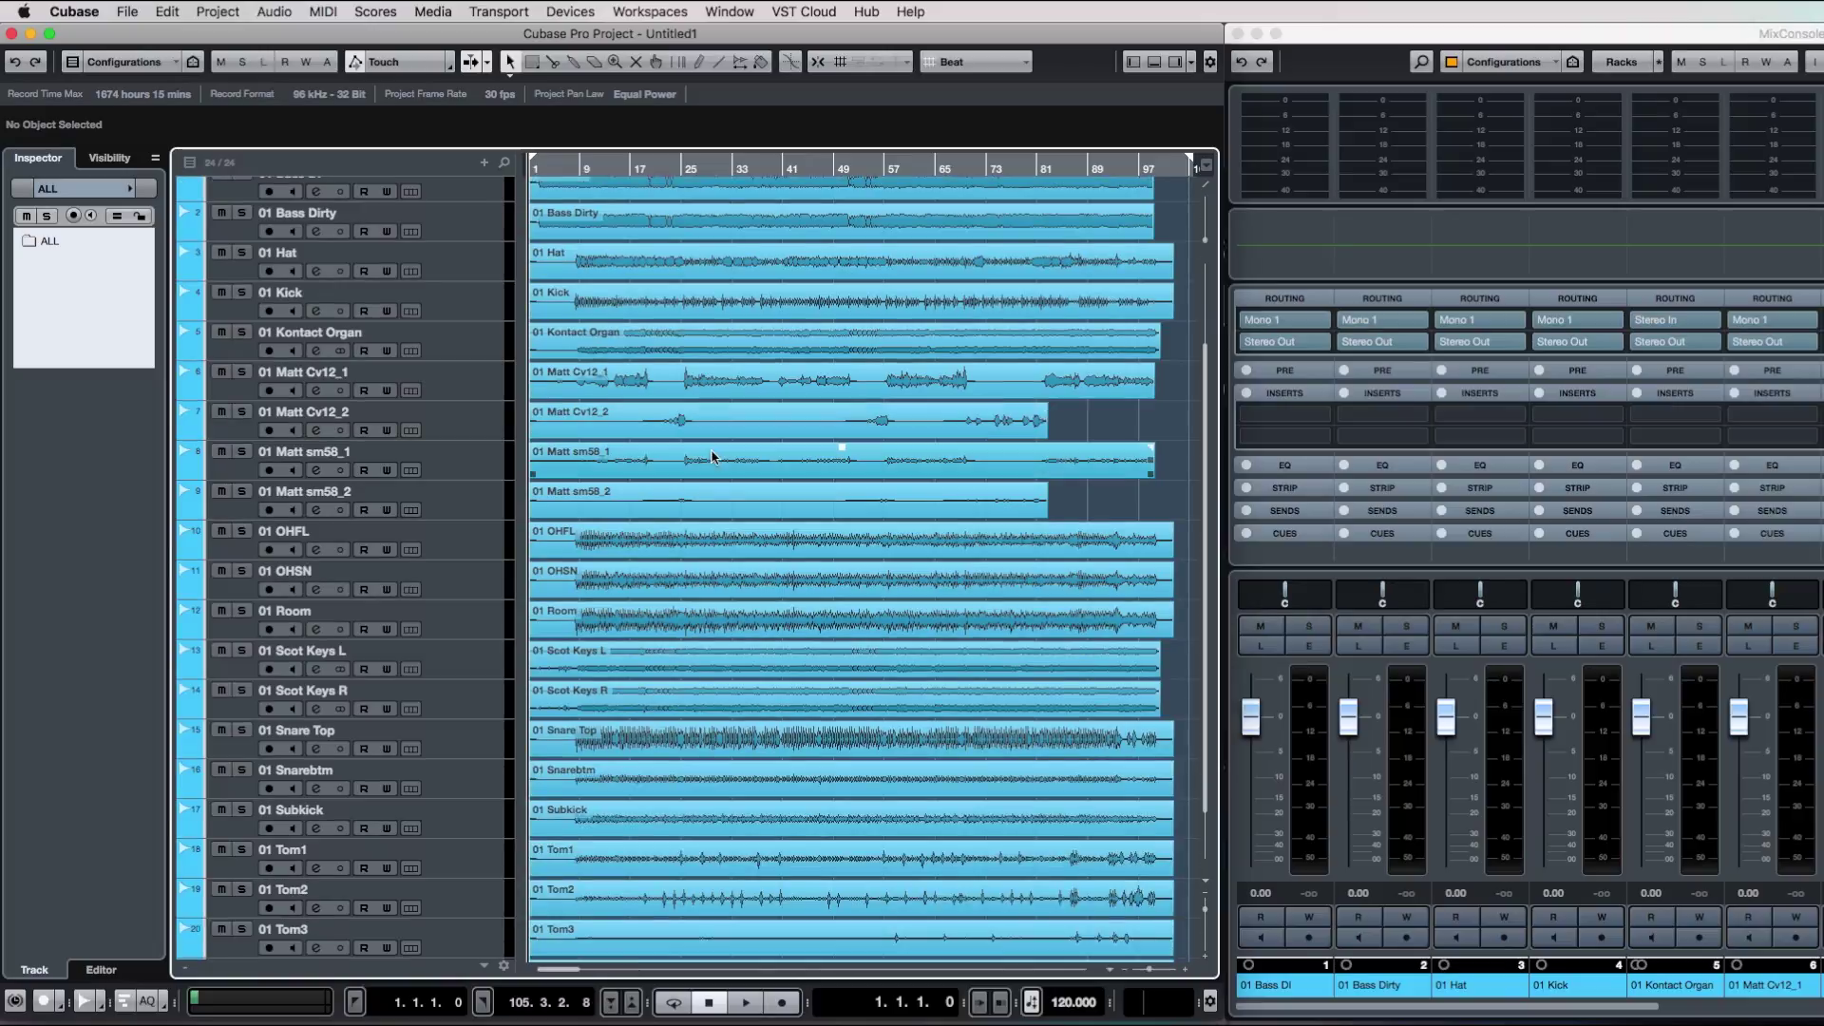
scroll(690, 639, down, 2)
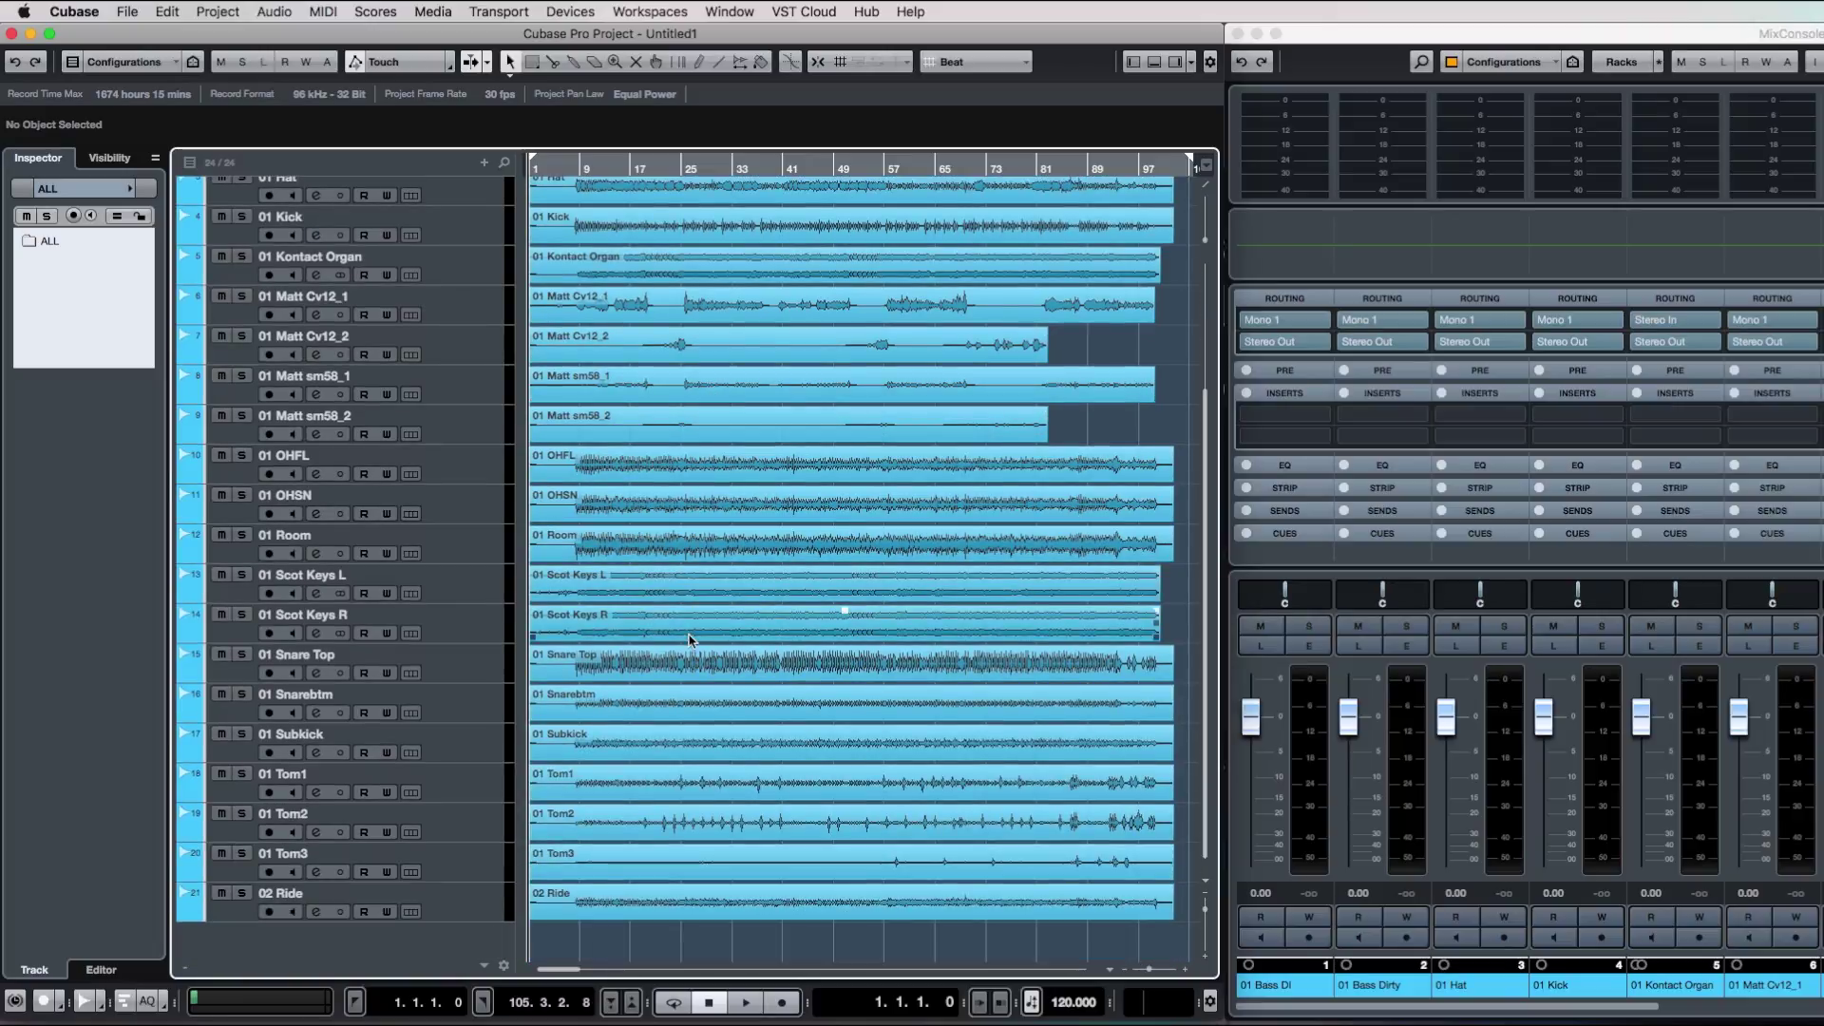
scroll(686, 638, up, 5)
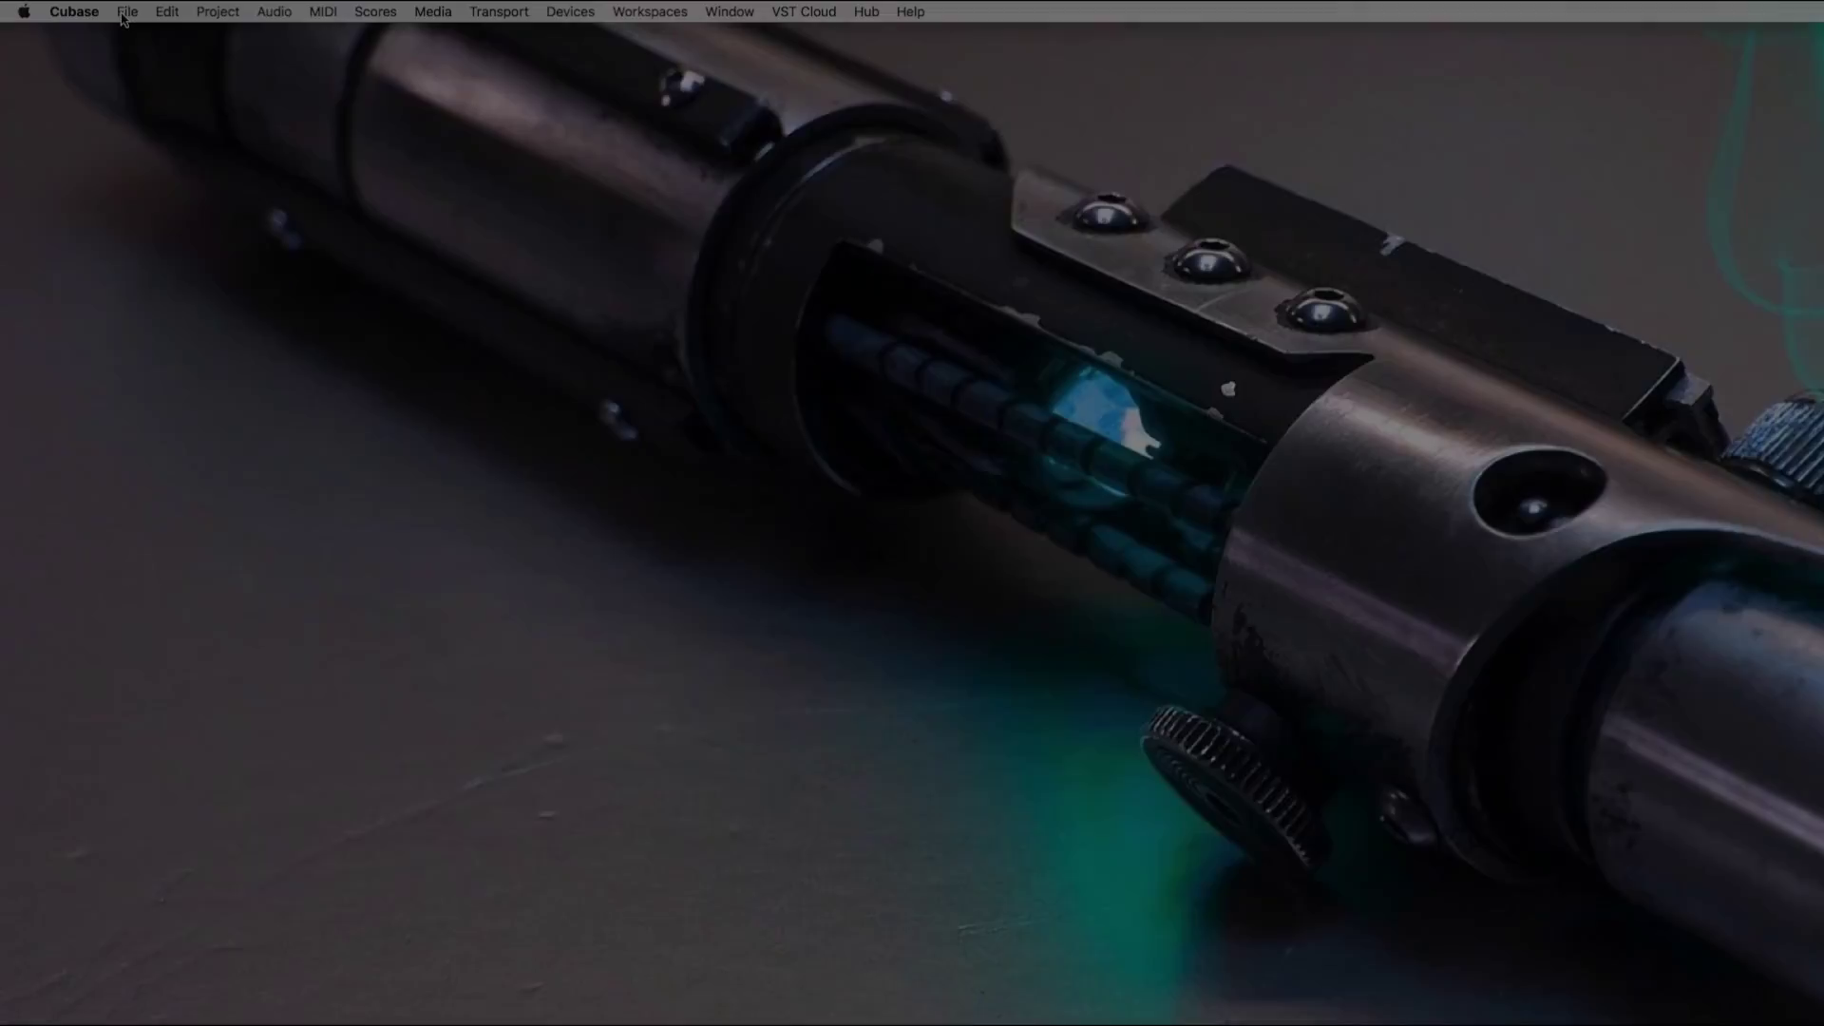
Reopen the recent project Beat It prep example.cpr.
click(125, 13)
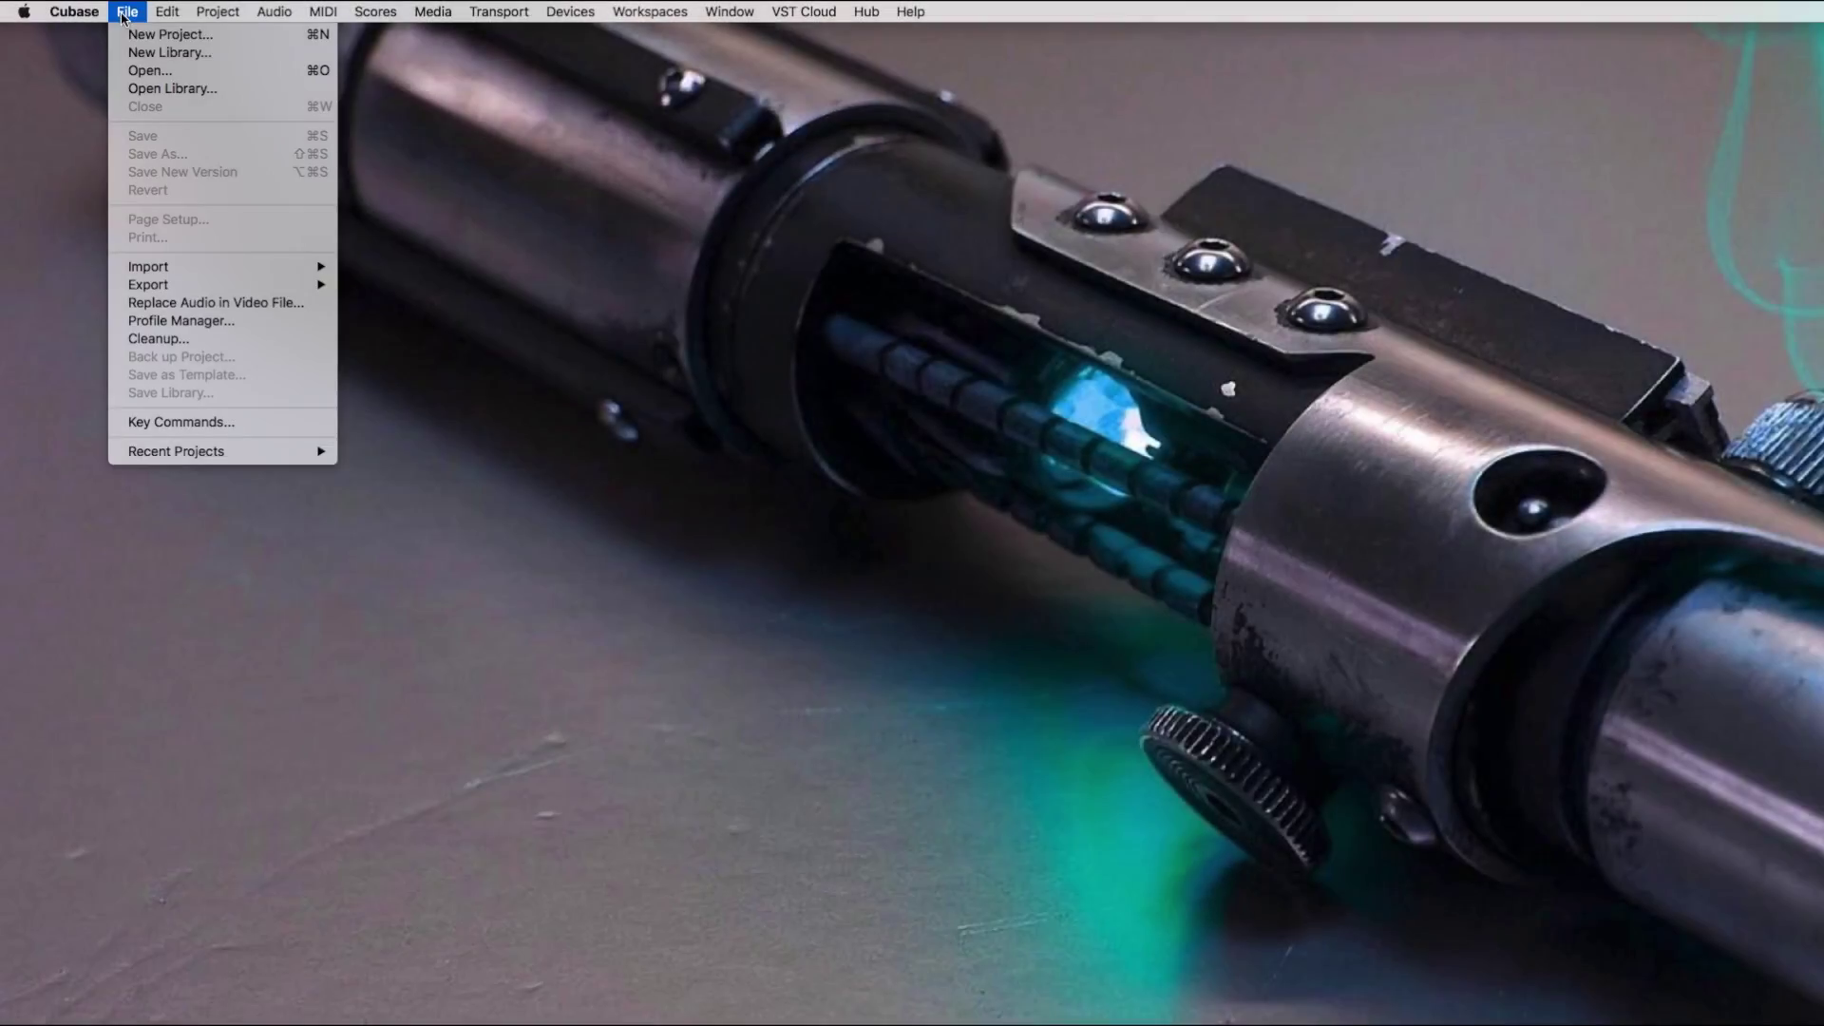
mouse_move(228, 455)
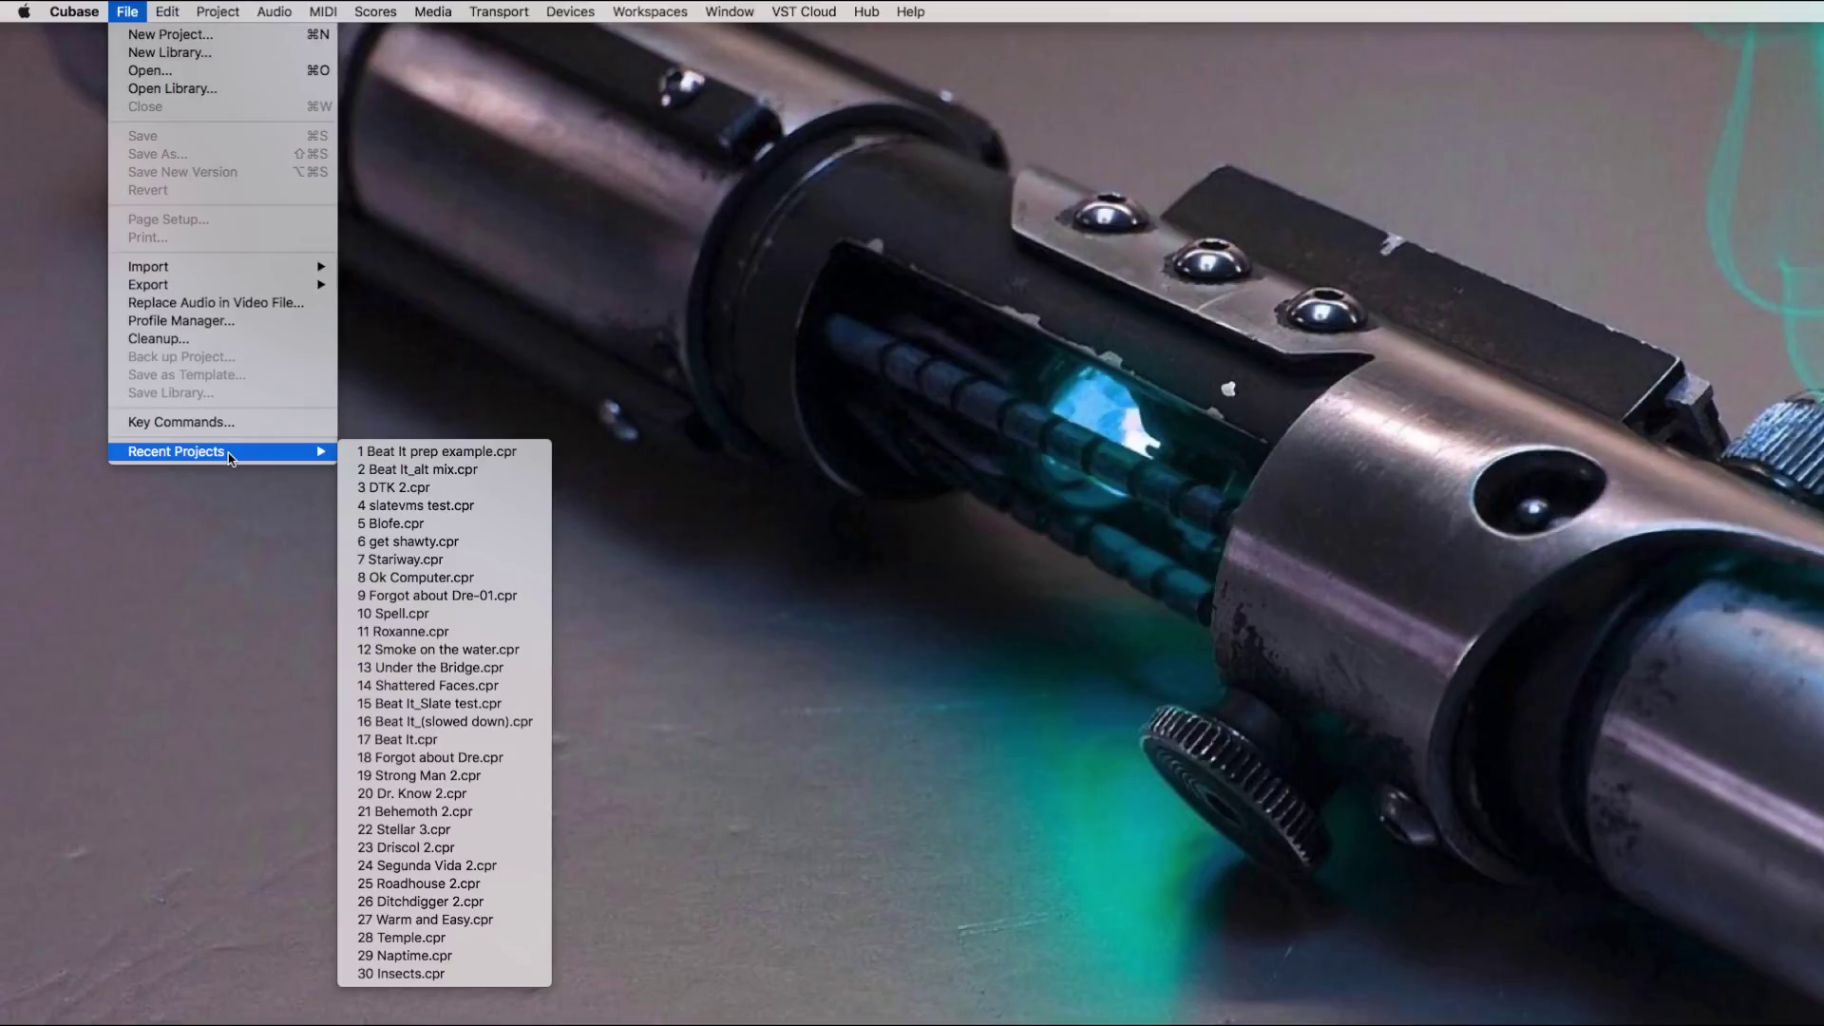
click(419, 453)
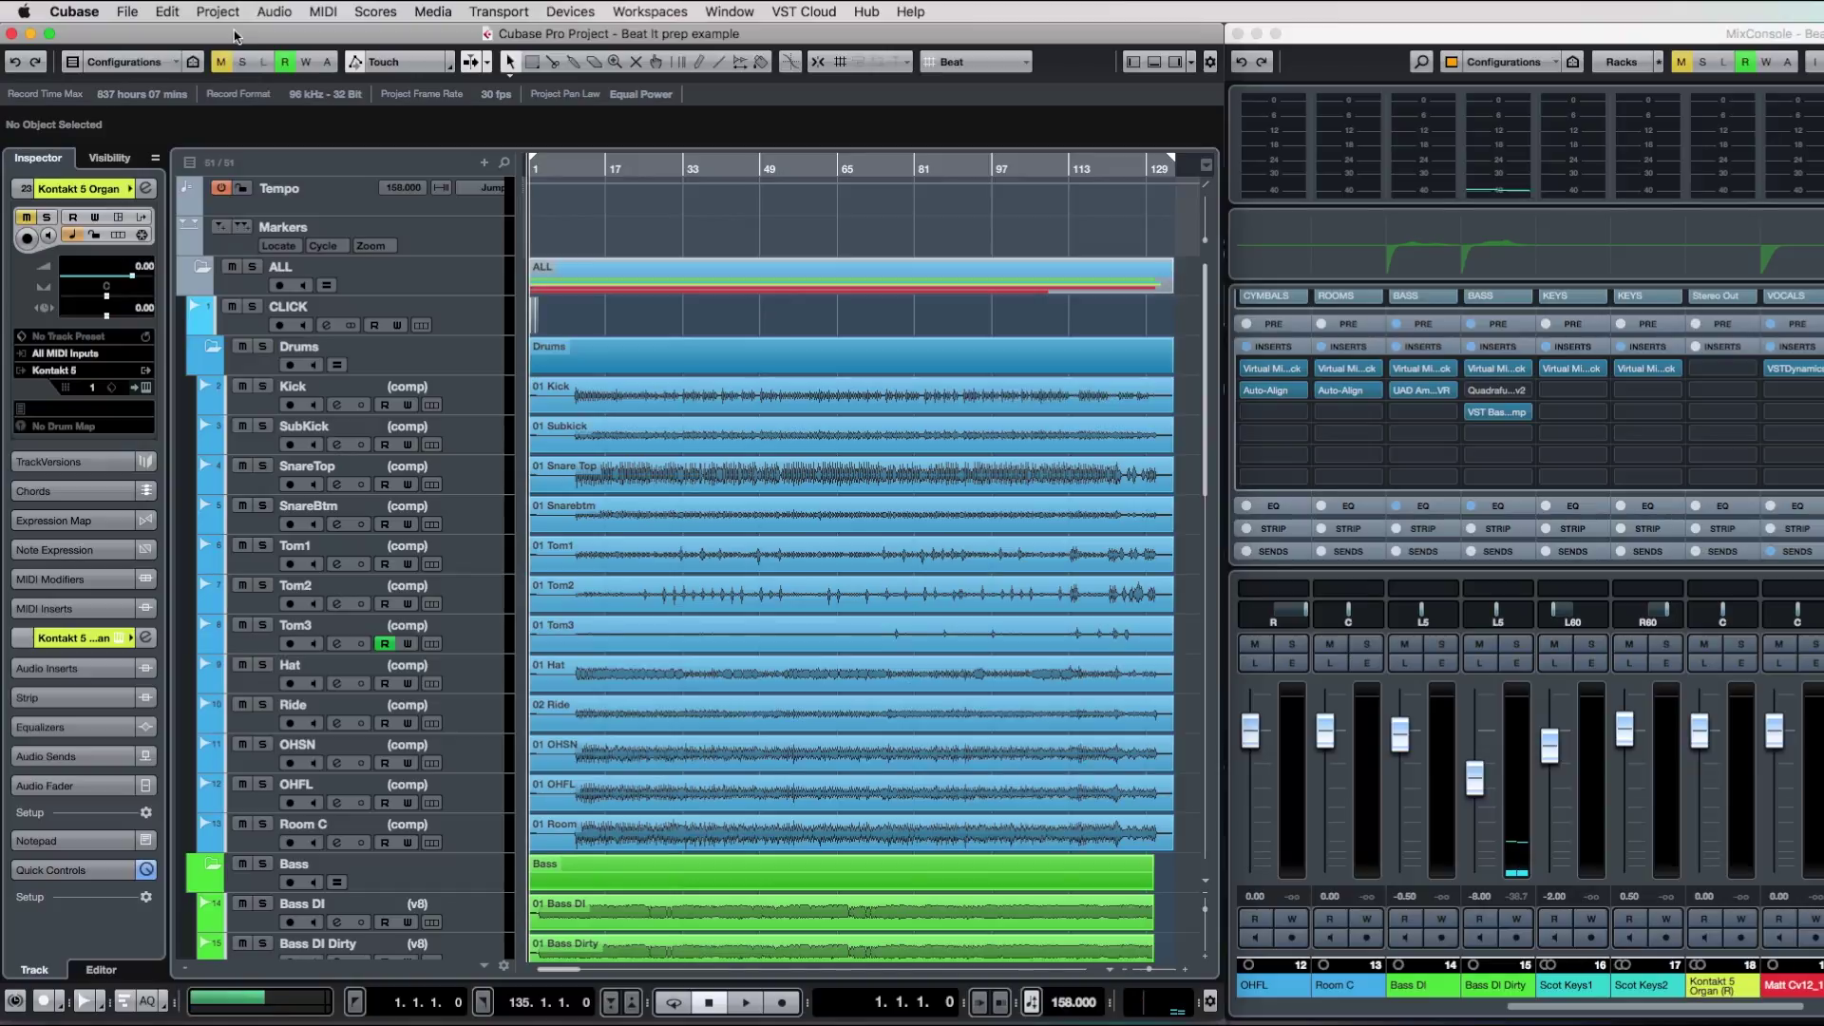
Review the Audio Mixdown export settings for the Stereo Out, including the sample rate choices, and close them without exporting.
click(126, 14)
mouse_move(255, 297)
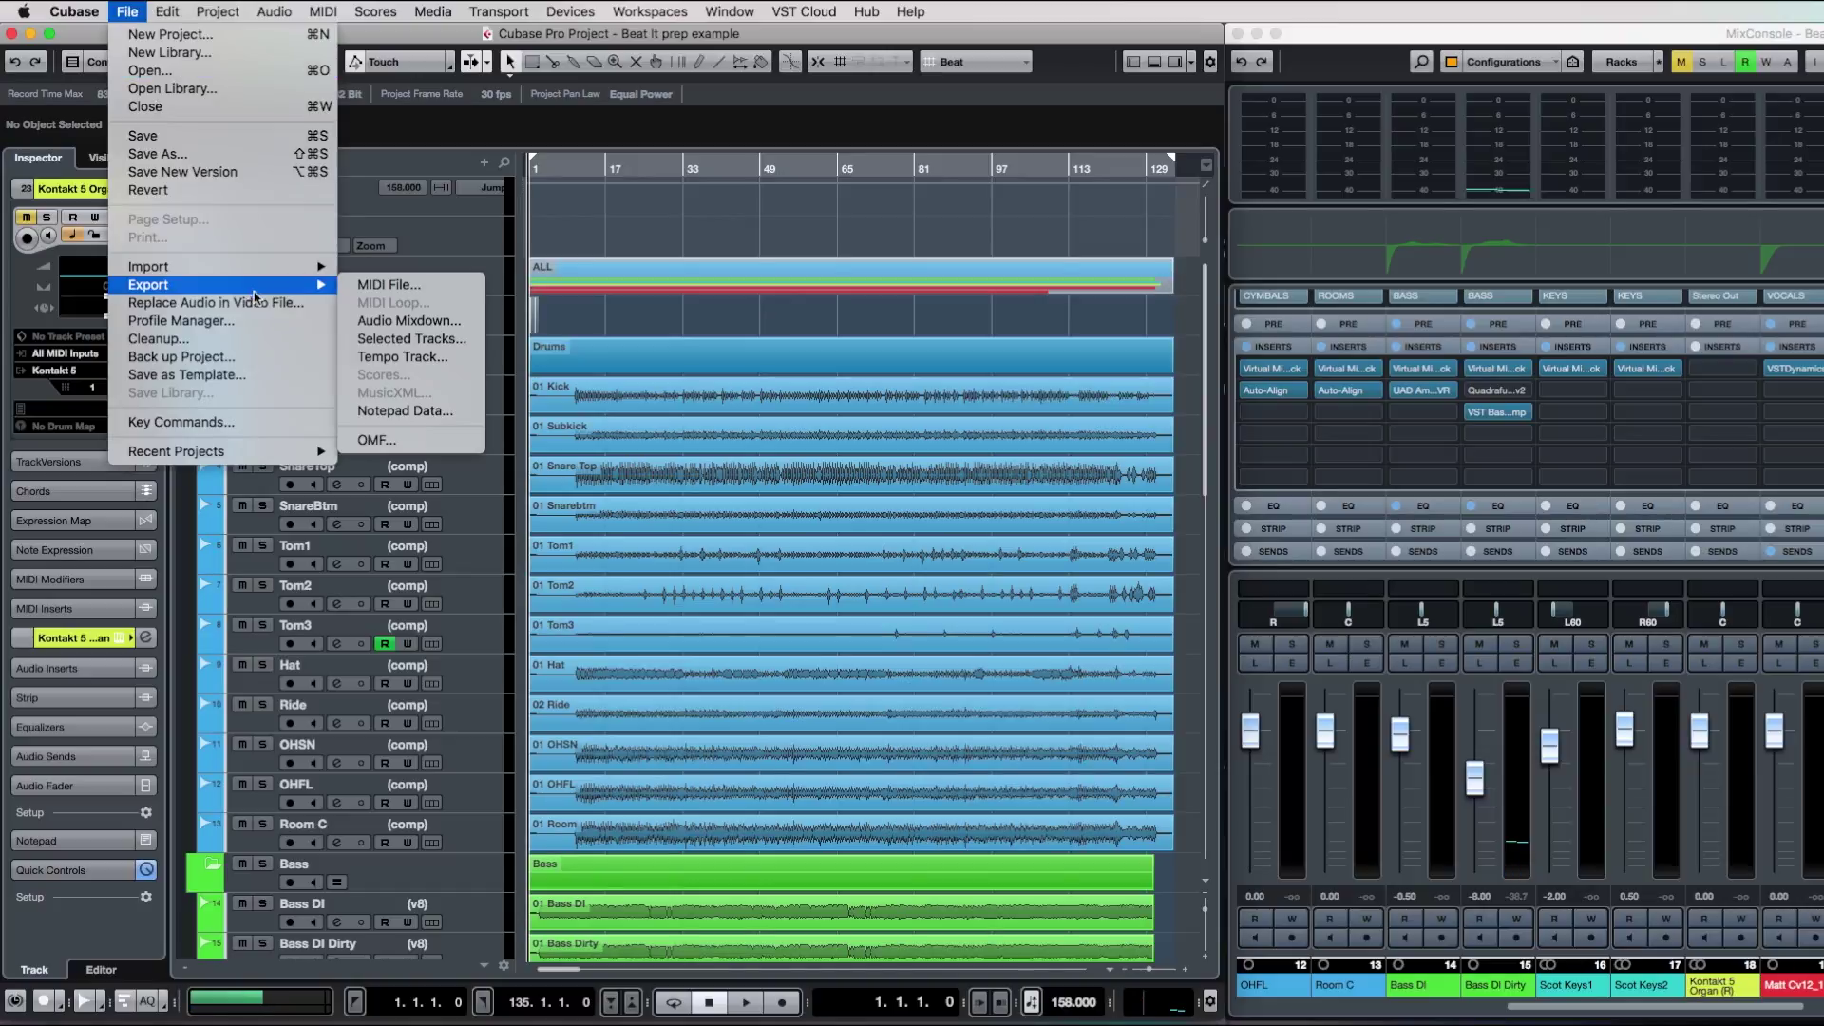
click(409, 320)
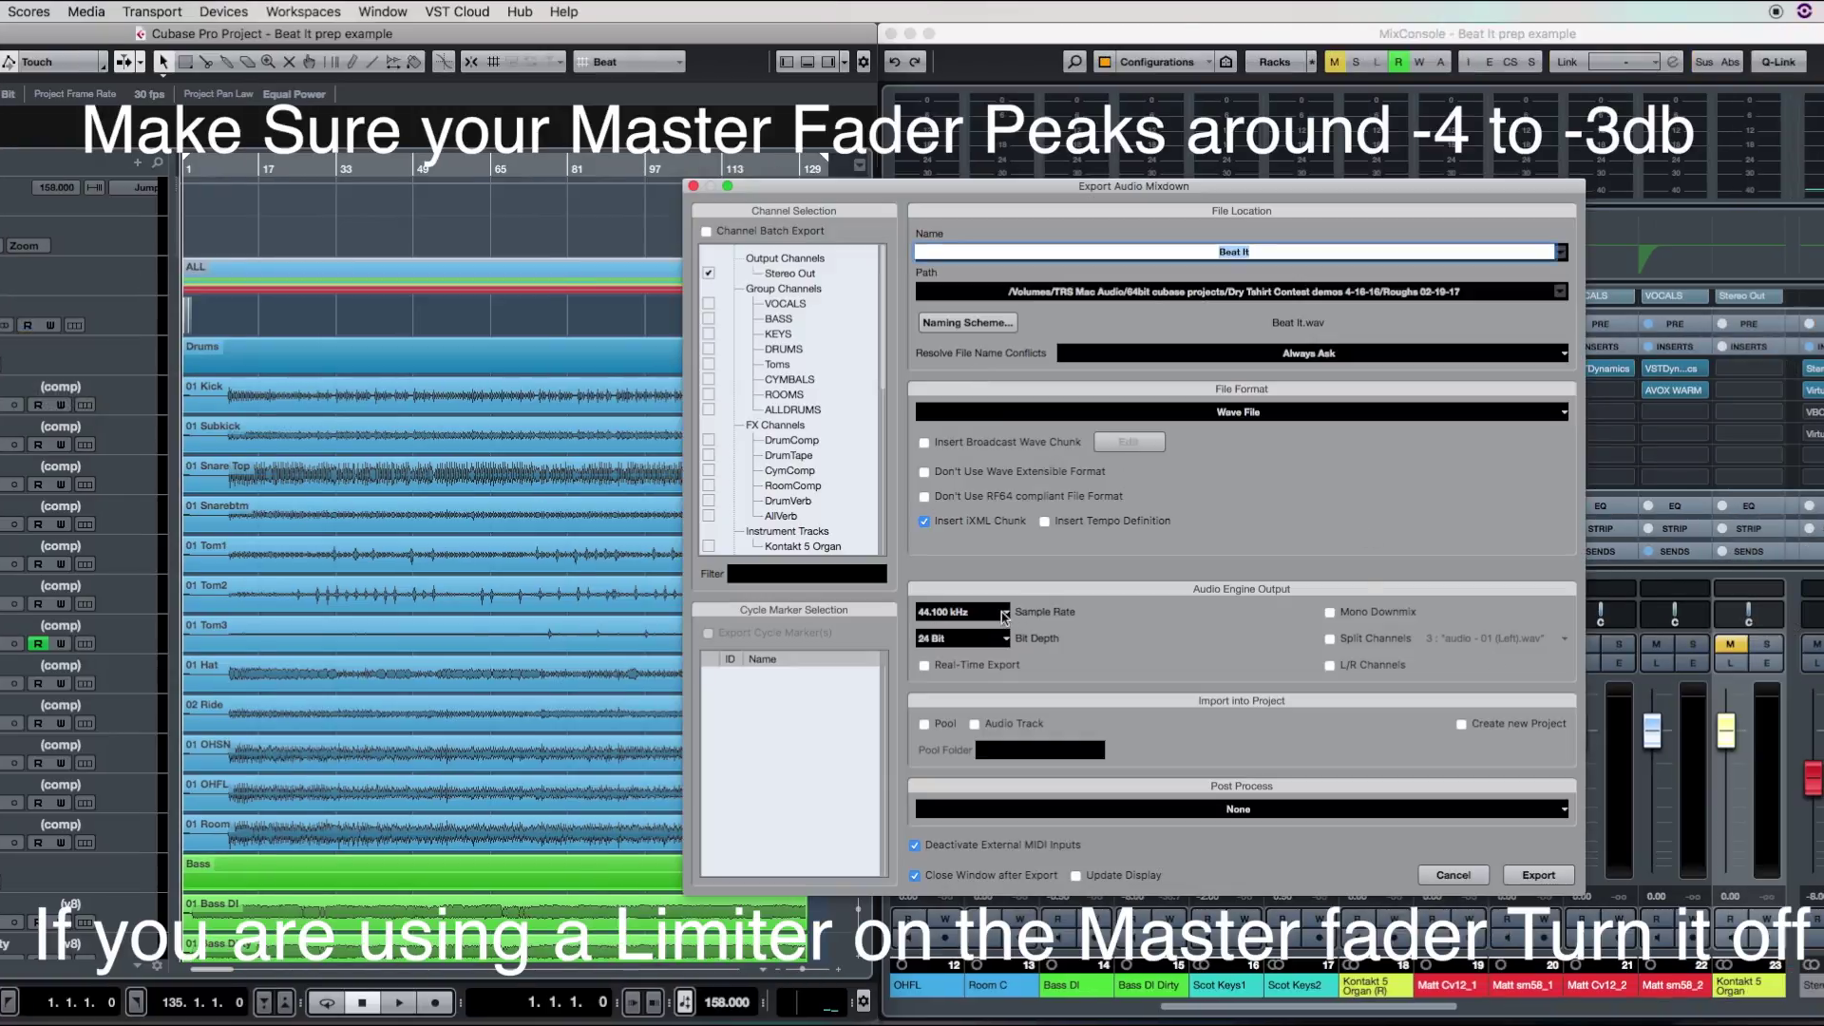
click(1005, 615)
click(1102, 619)
click(1007, 612)
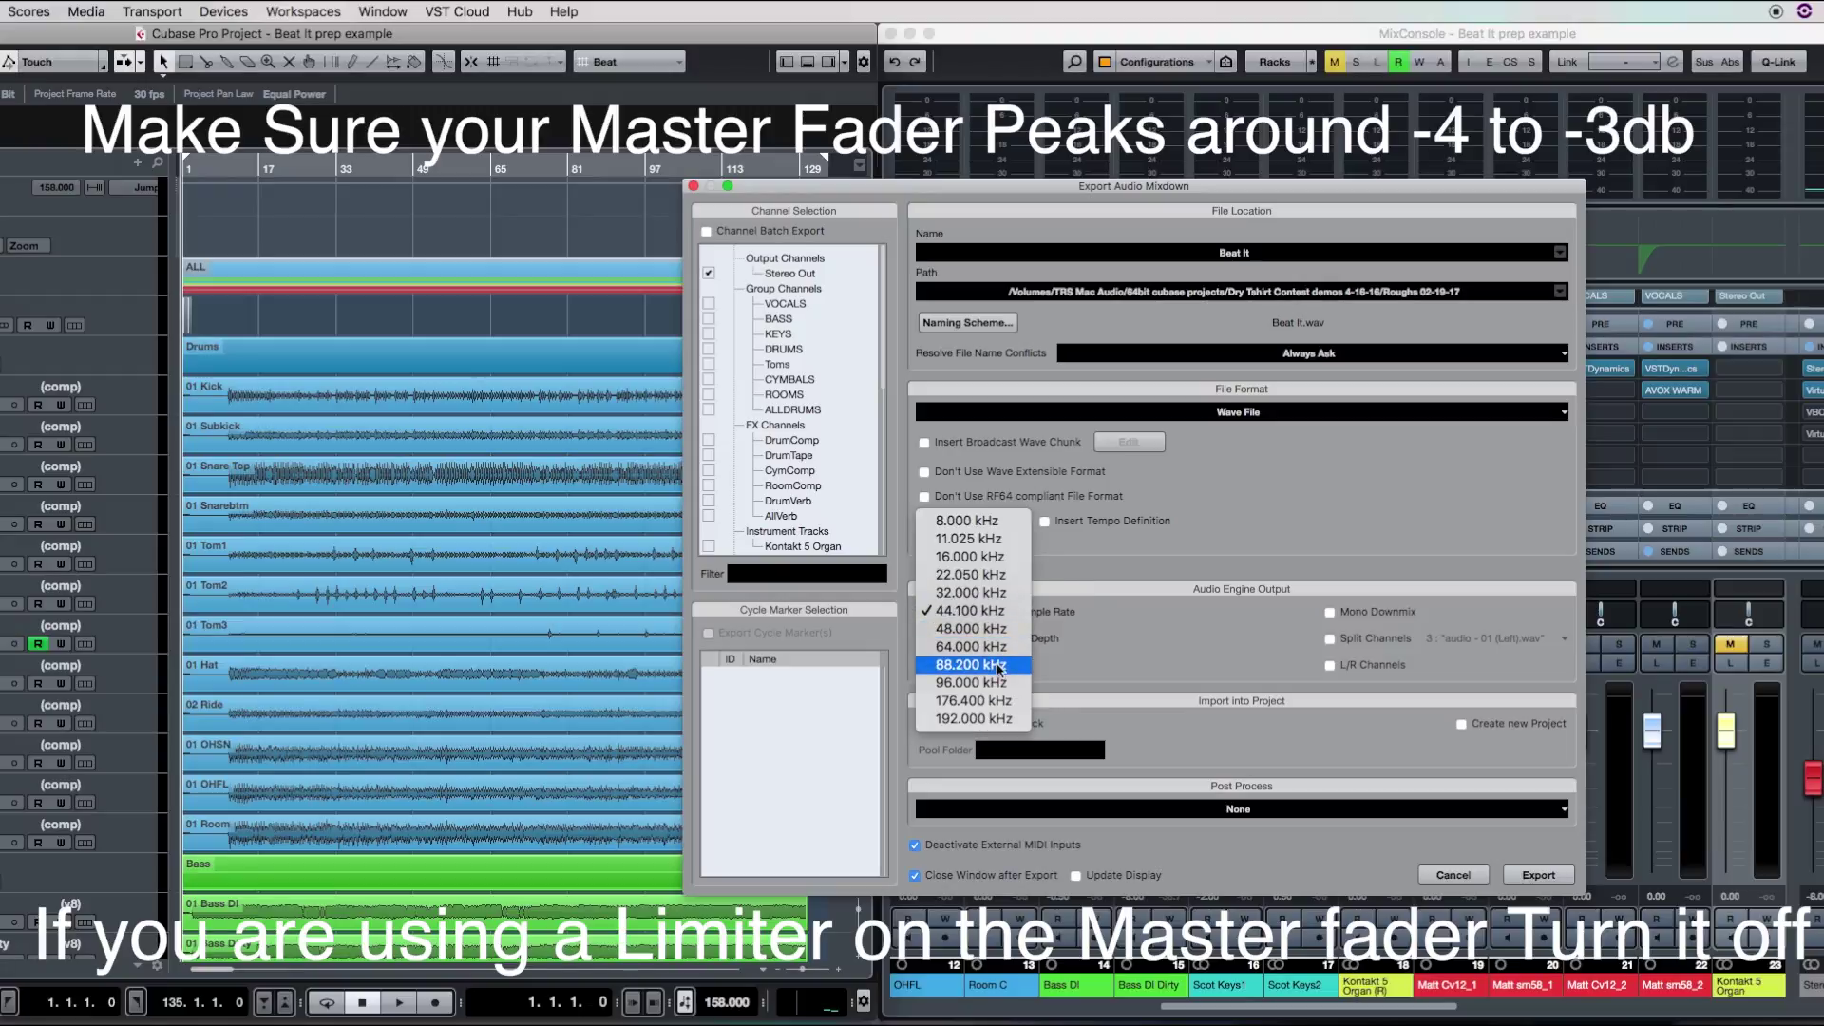
click(1097, 629)
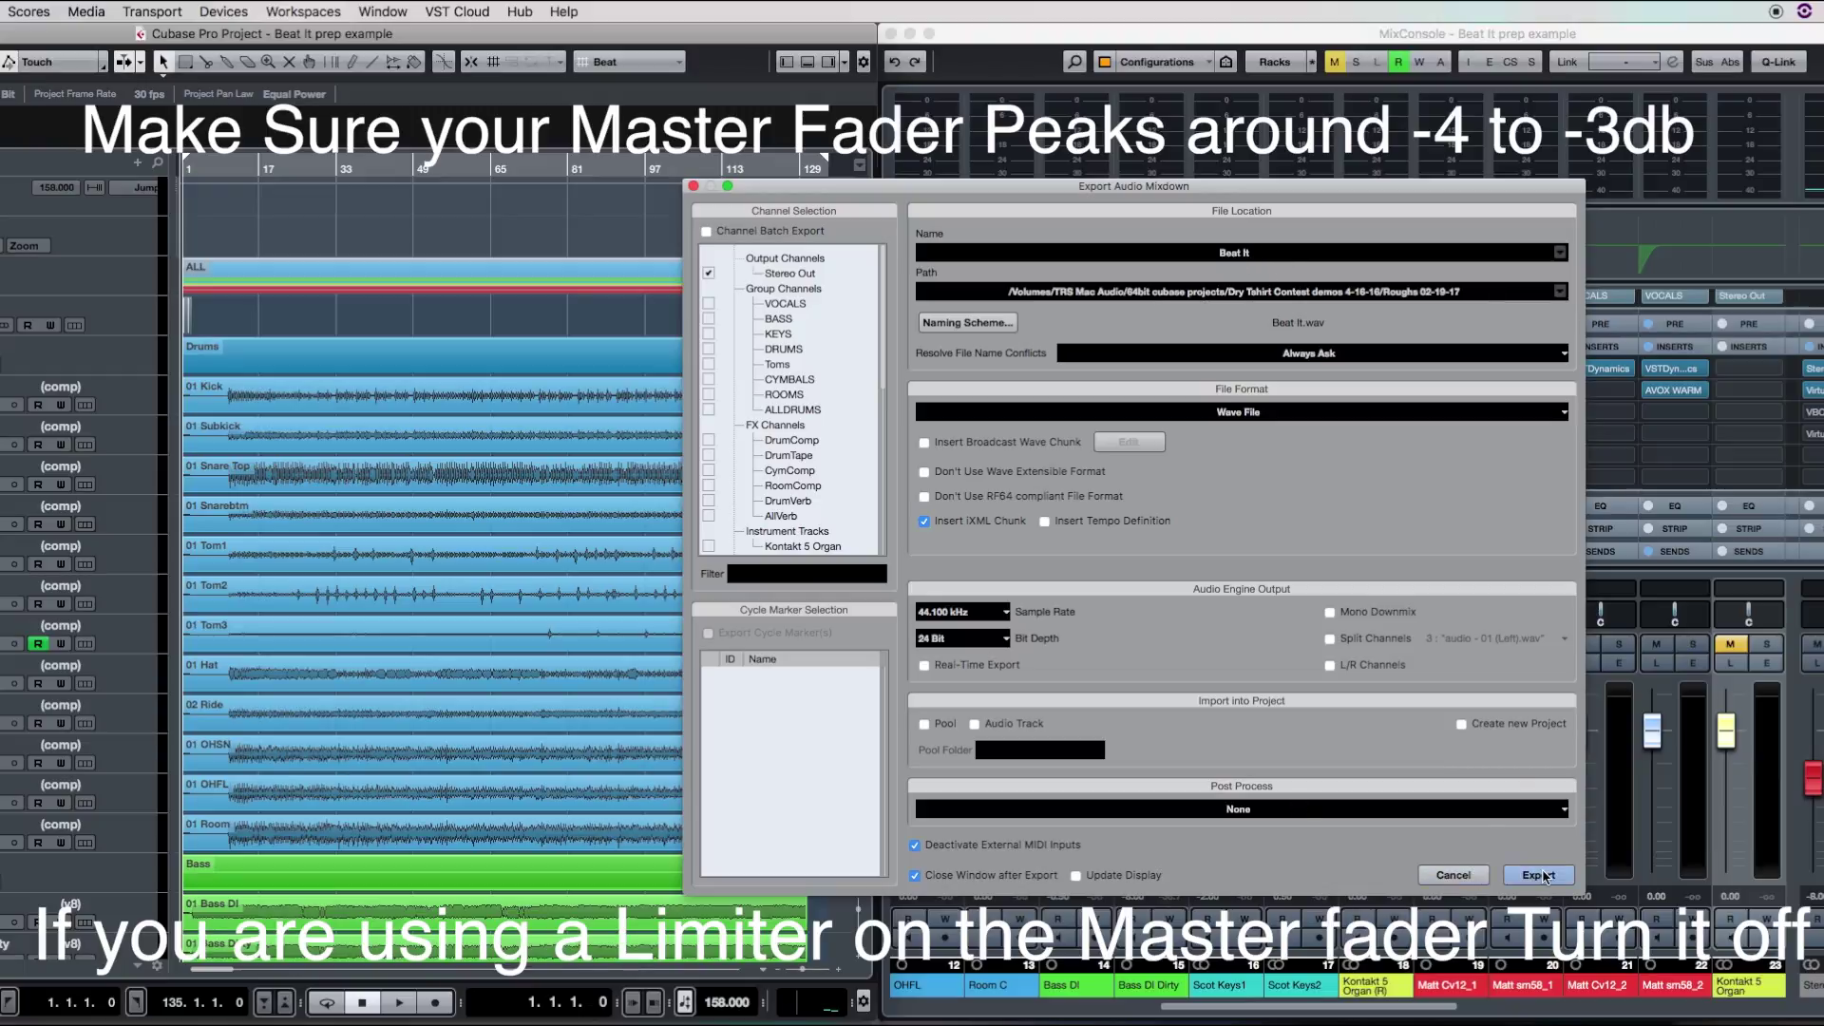
click(1458, 881)
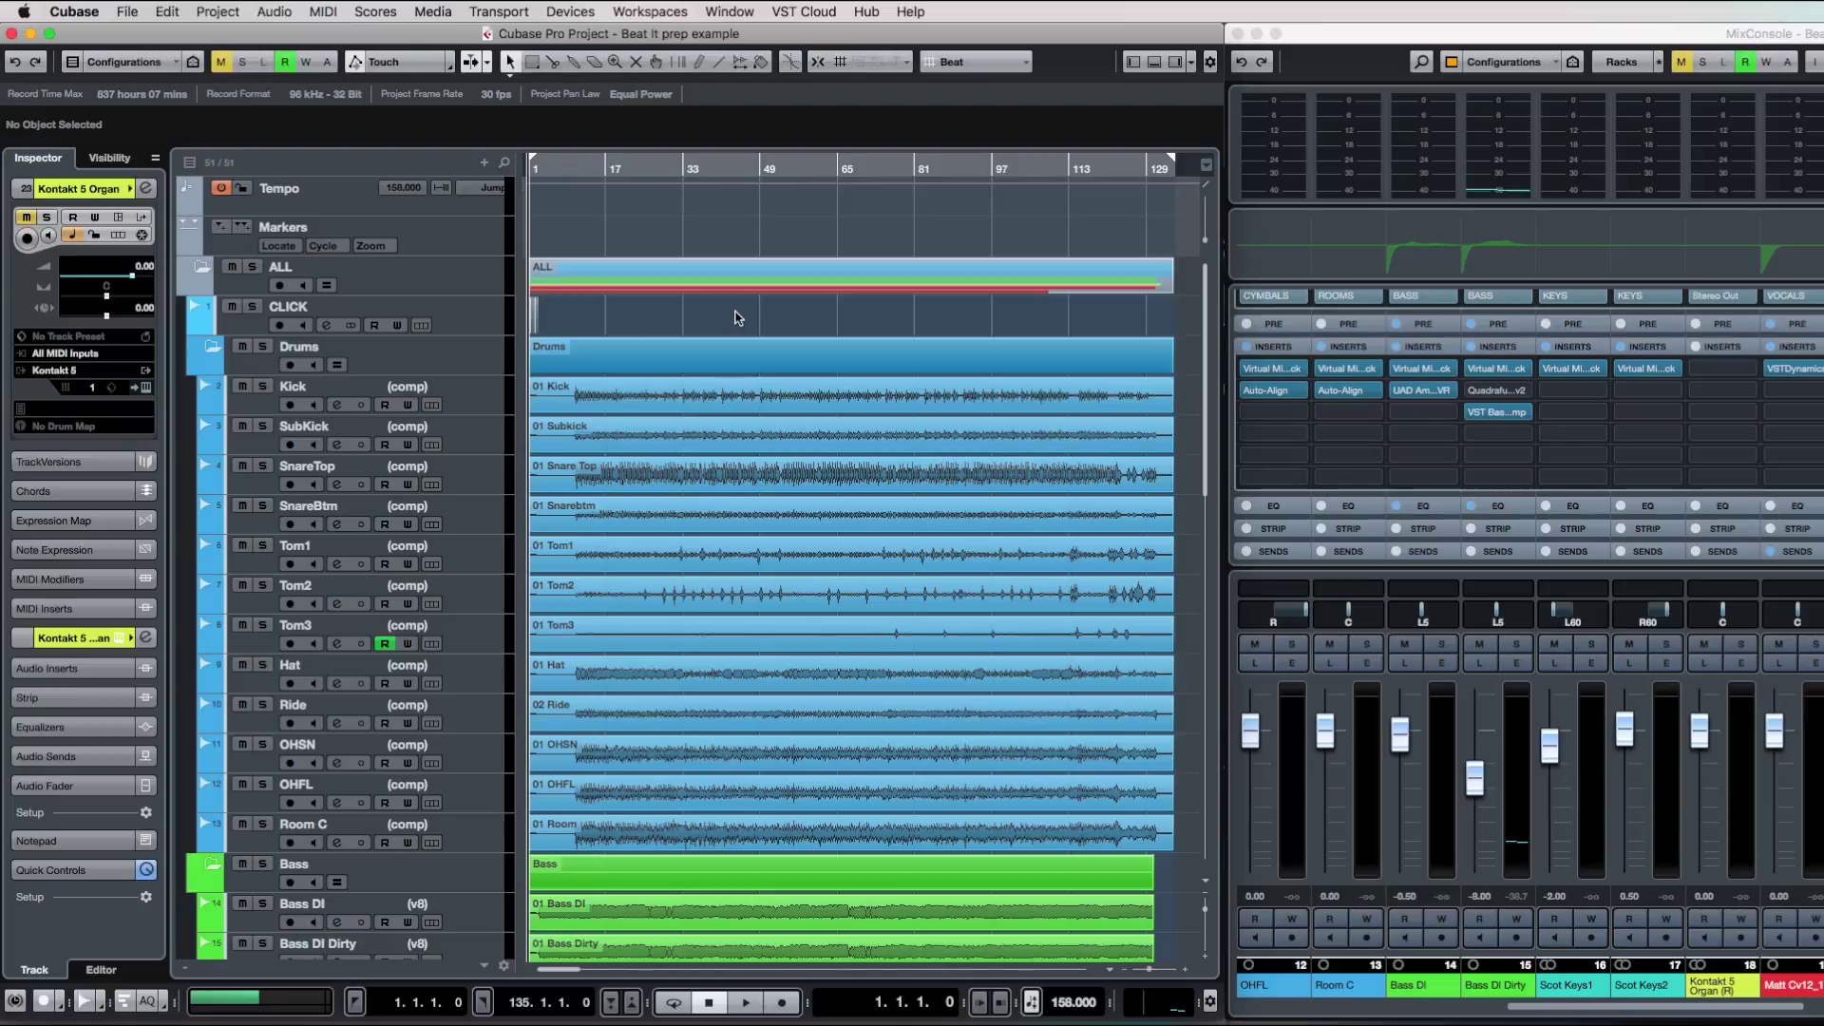
Solo the Drums folder, look at the available export types without exporting, and unsolo the folder.
click(266, 347)
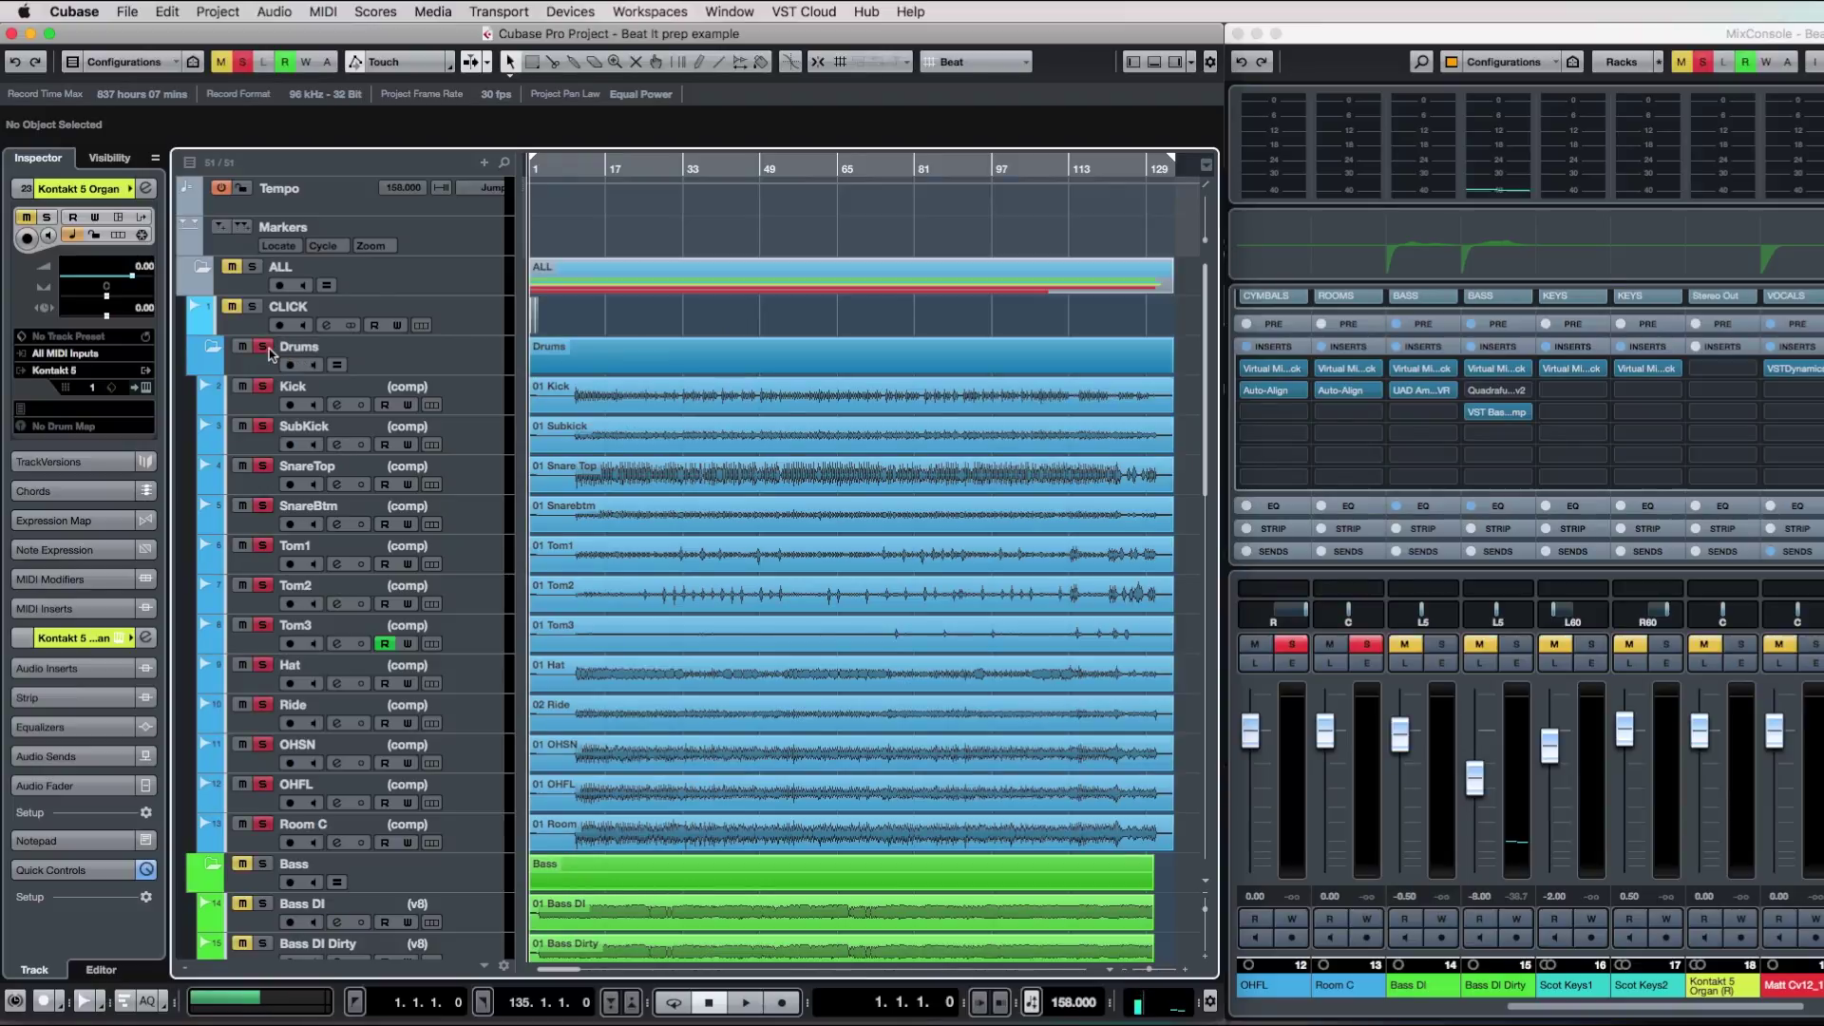
click(127, 13)
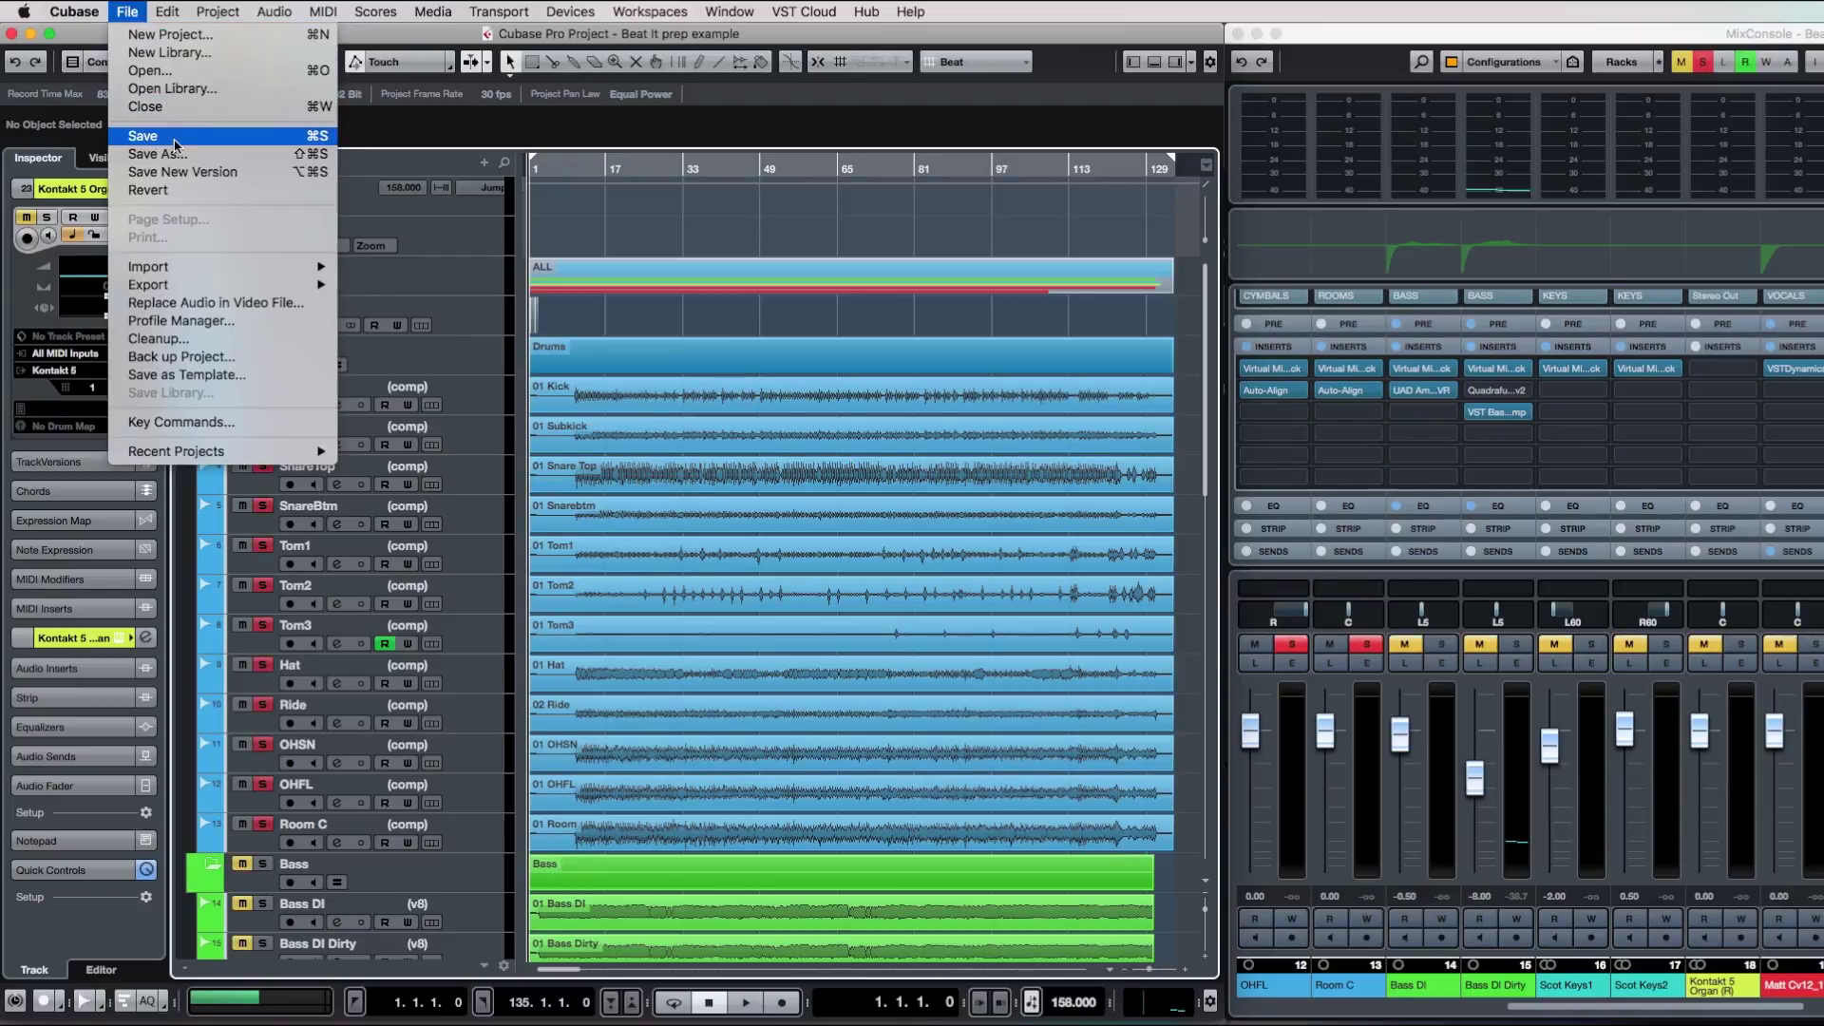
mouse_move(254, 286)
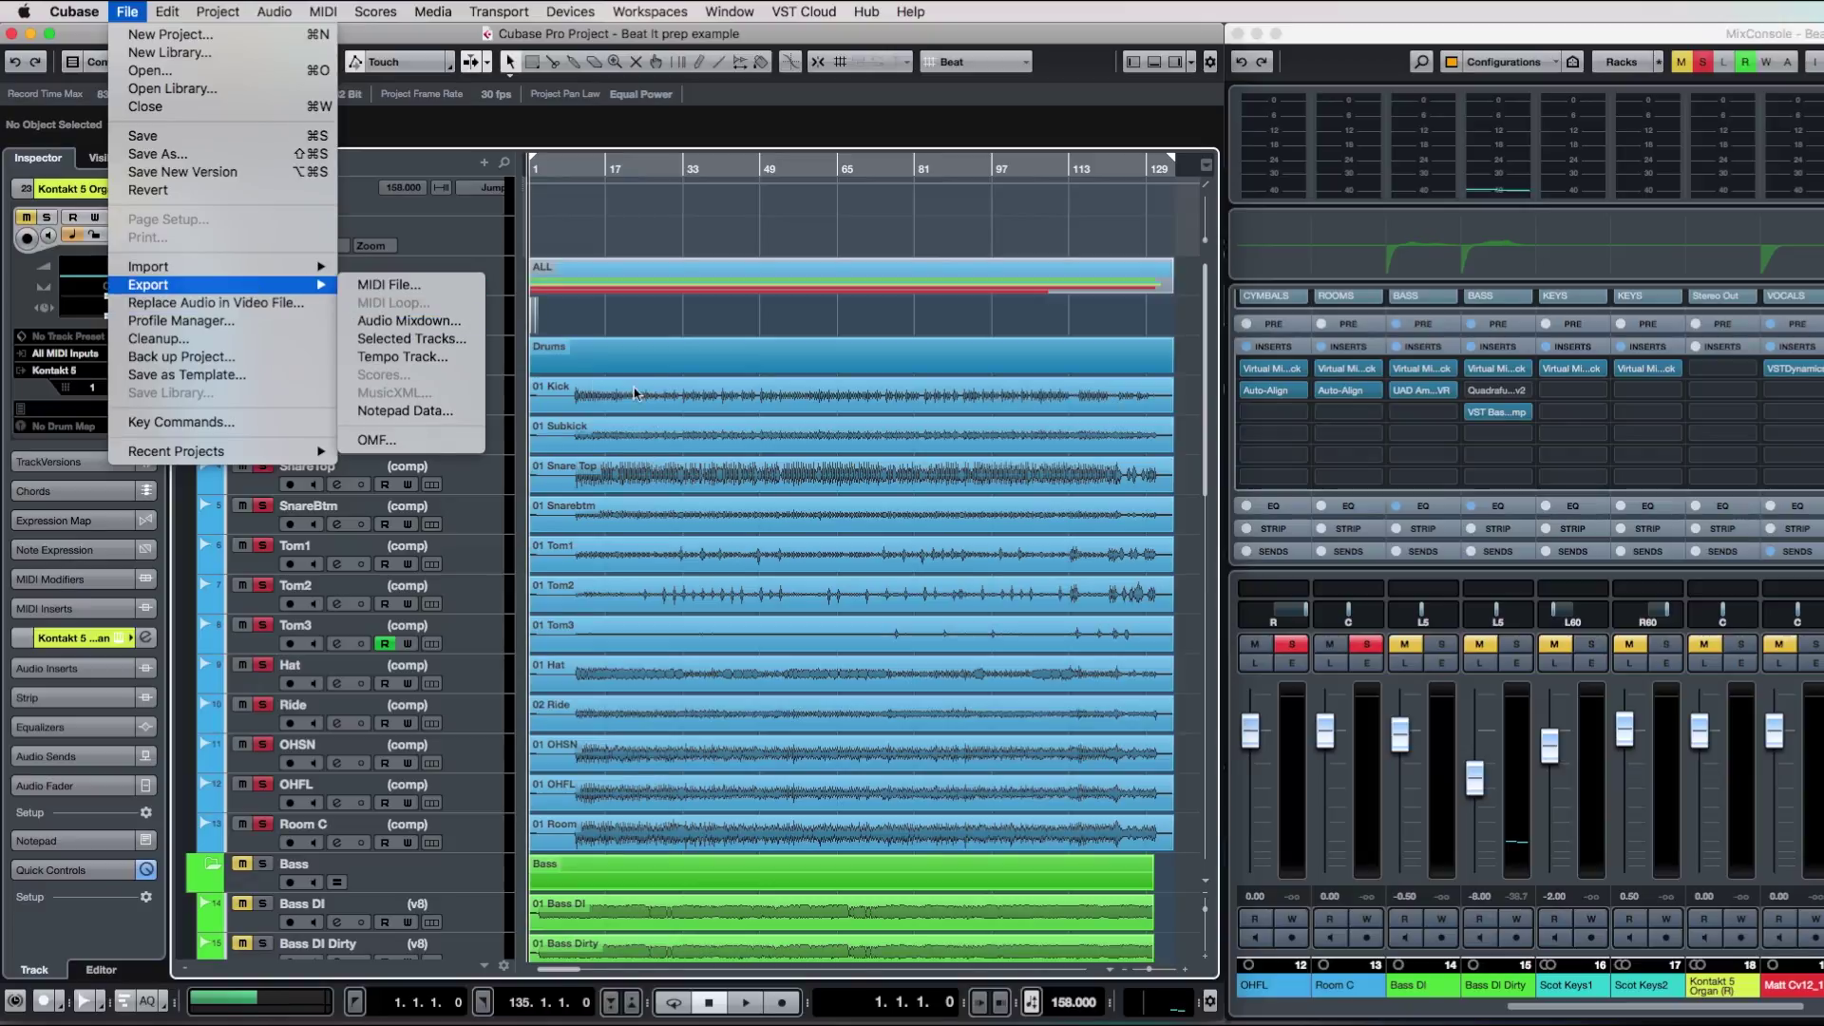
click(718, 343)
click(270, 351)
Solo and unsolo the Bass folder, and do the same with the Keys folder.
scroll(559, 383, down, 15)
scroll(559, 383, up, 8)
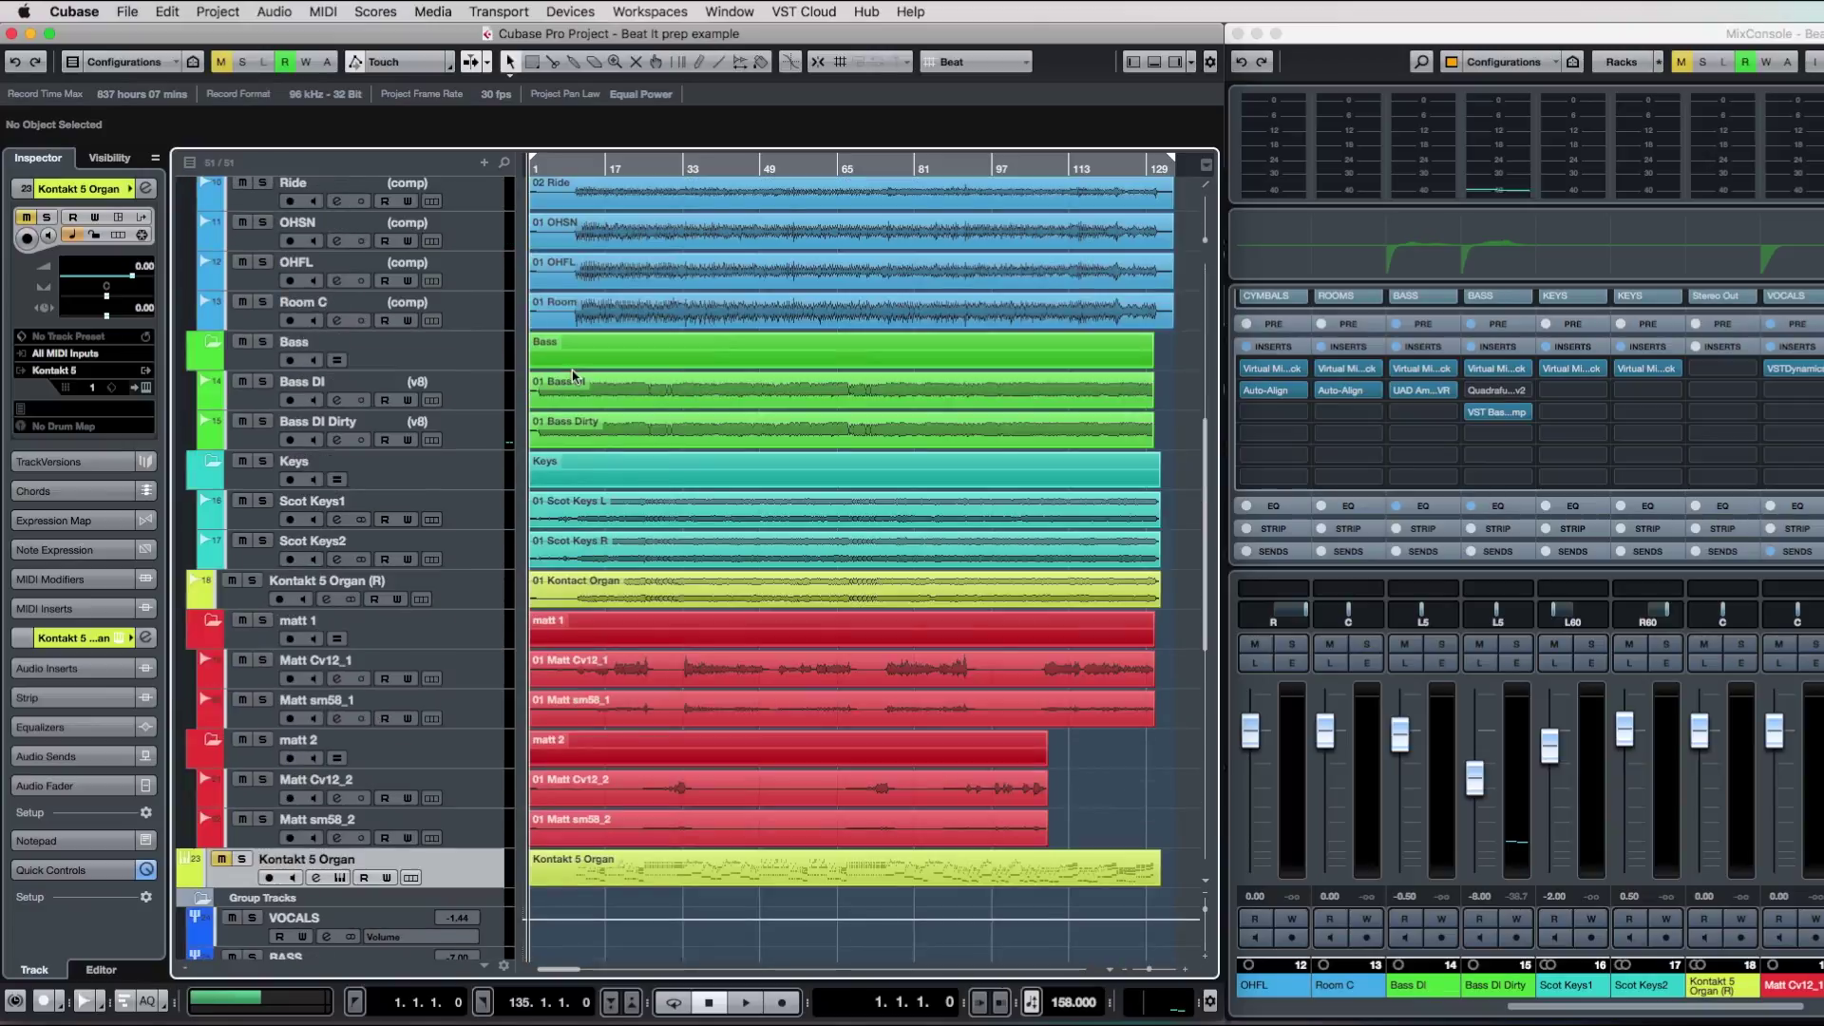
click(264, 342)
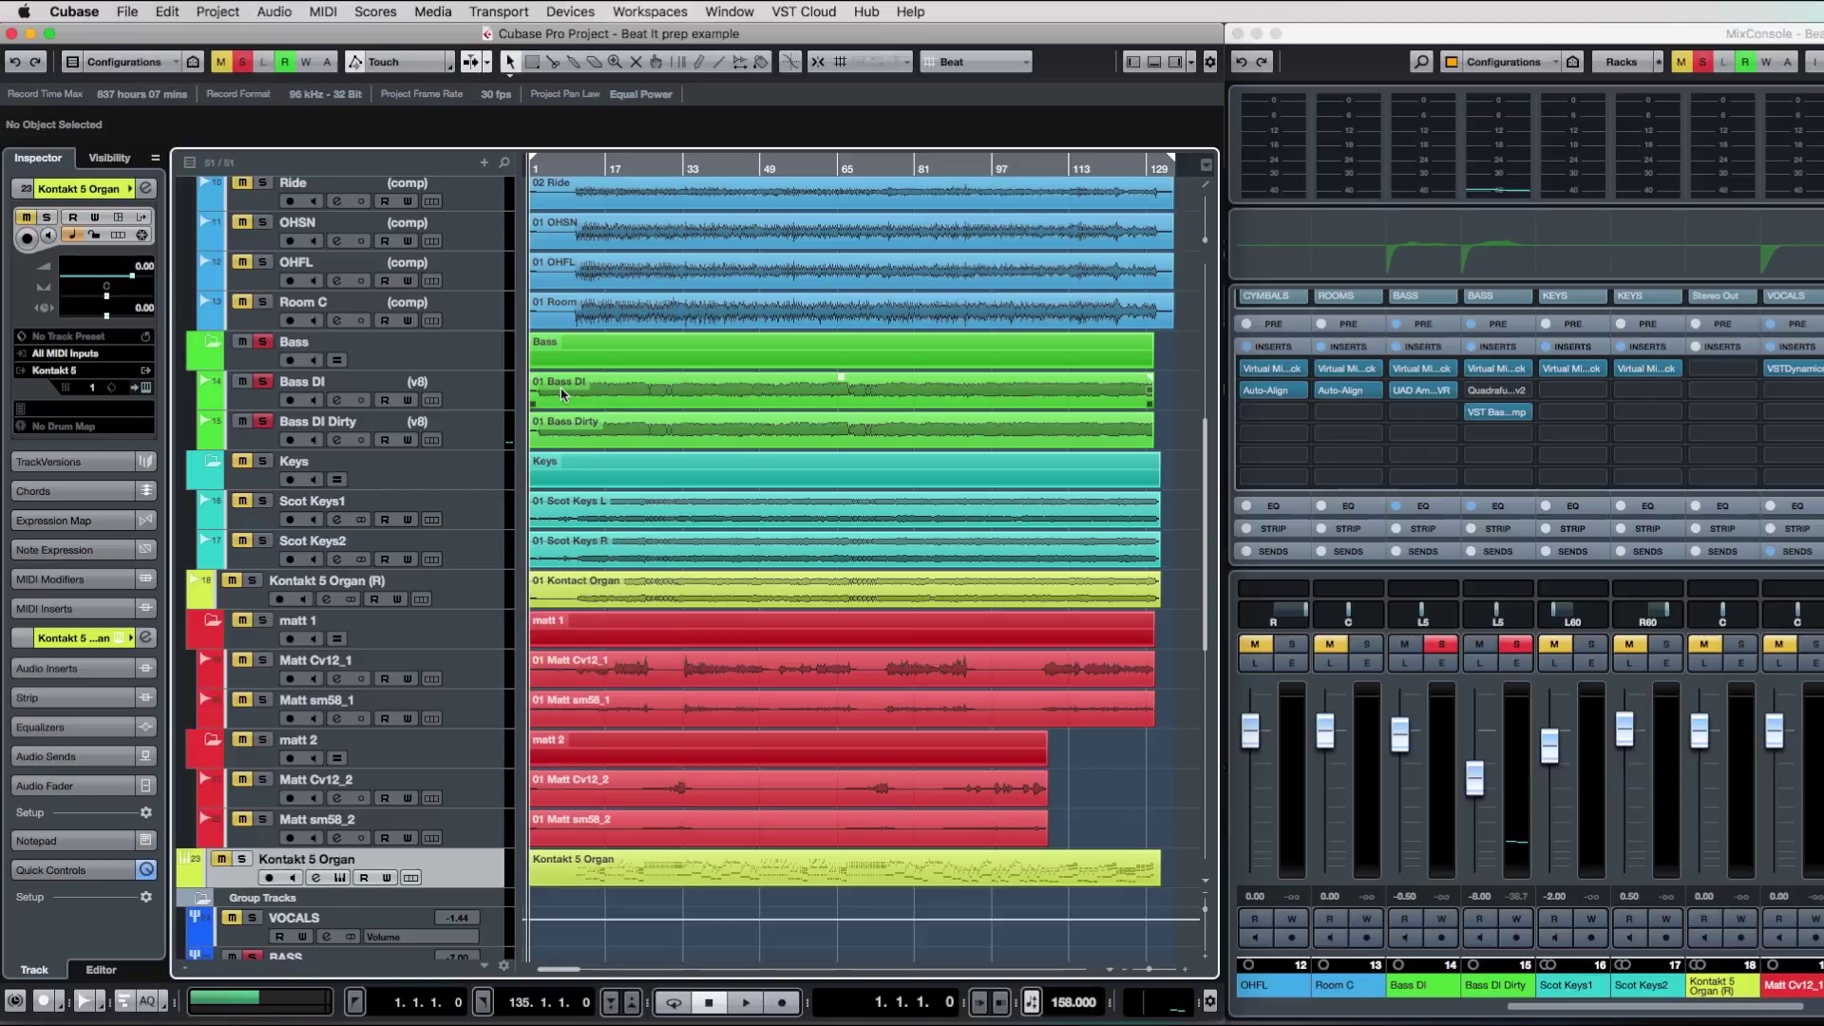
click(263, 343)
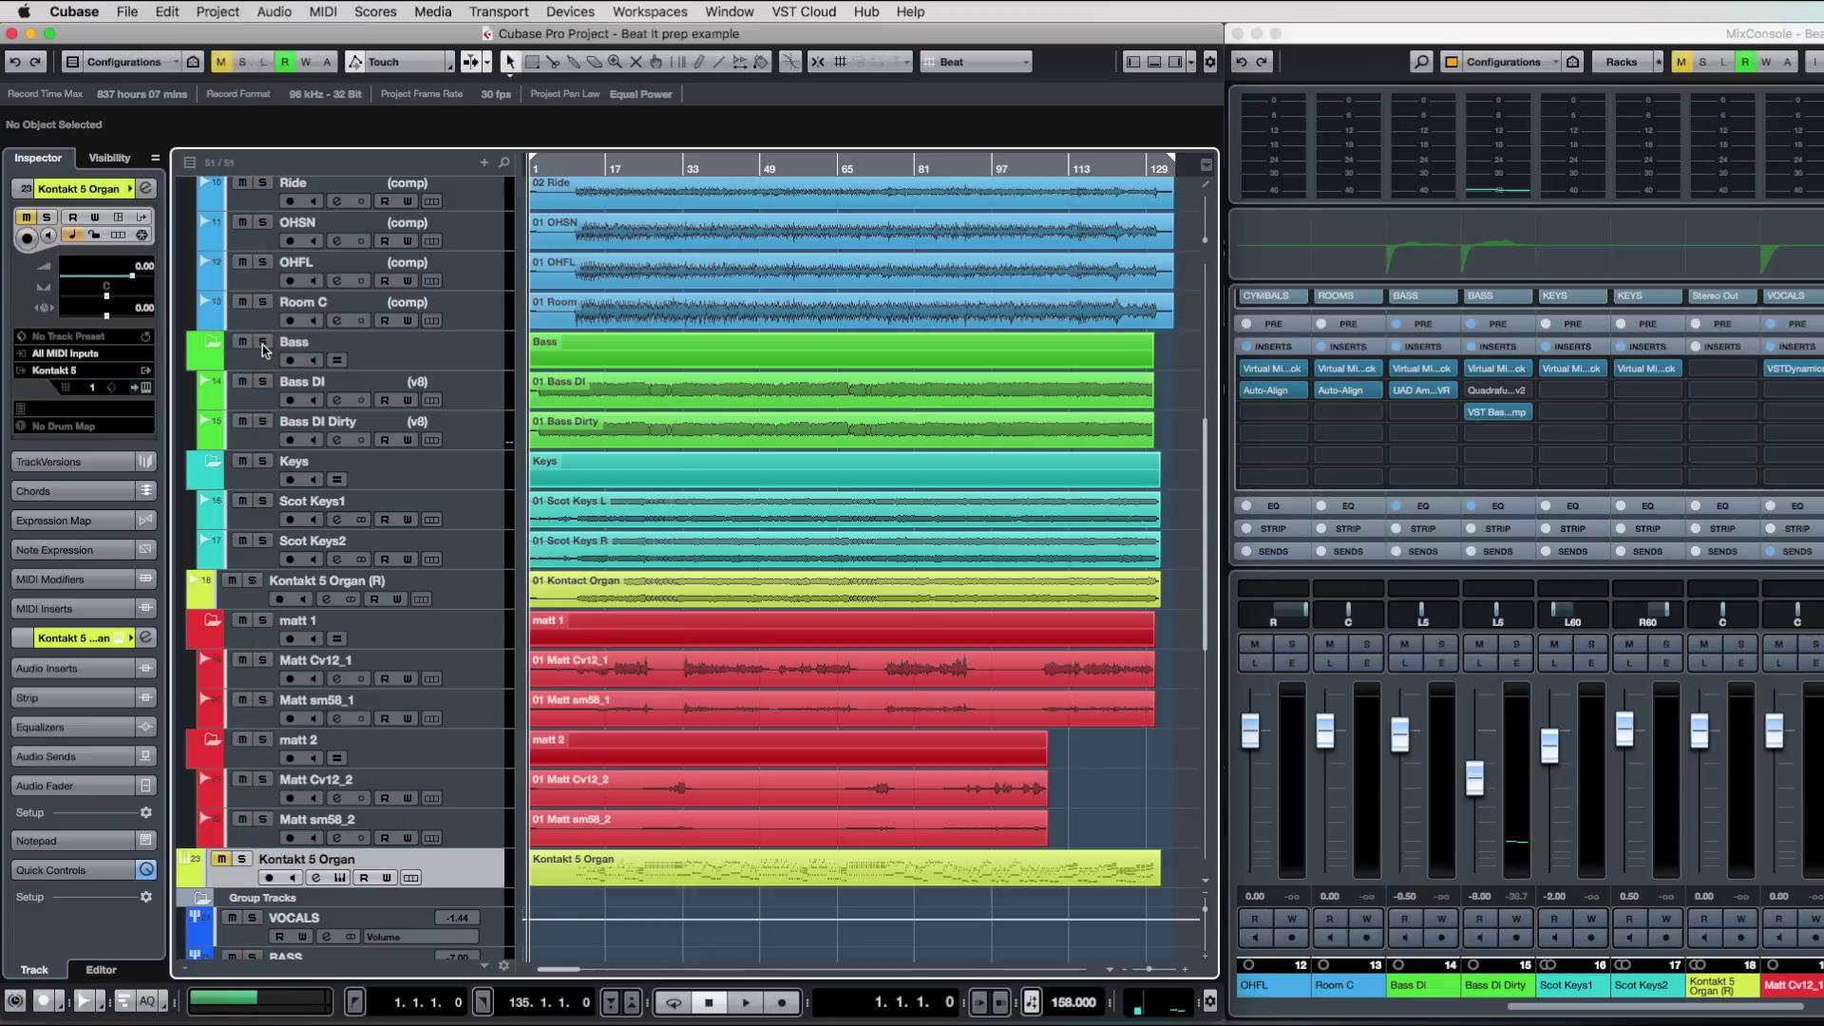
click(263, 461)
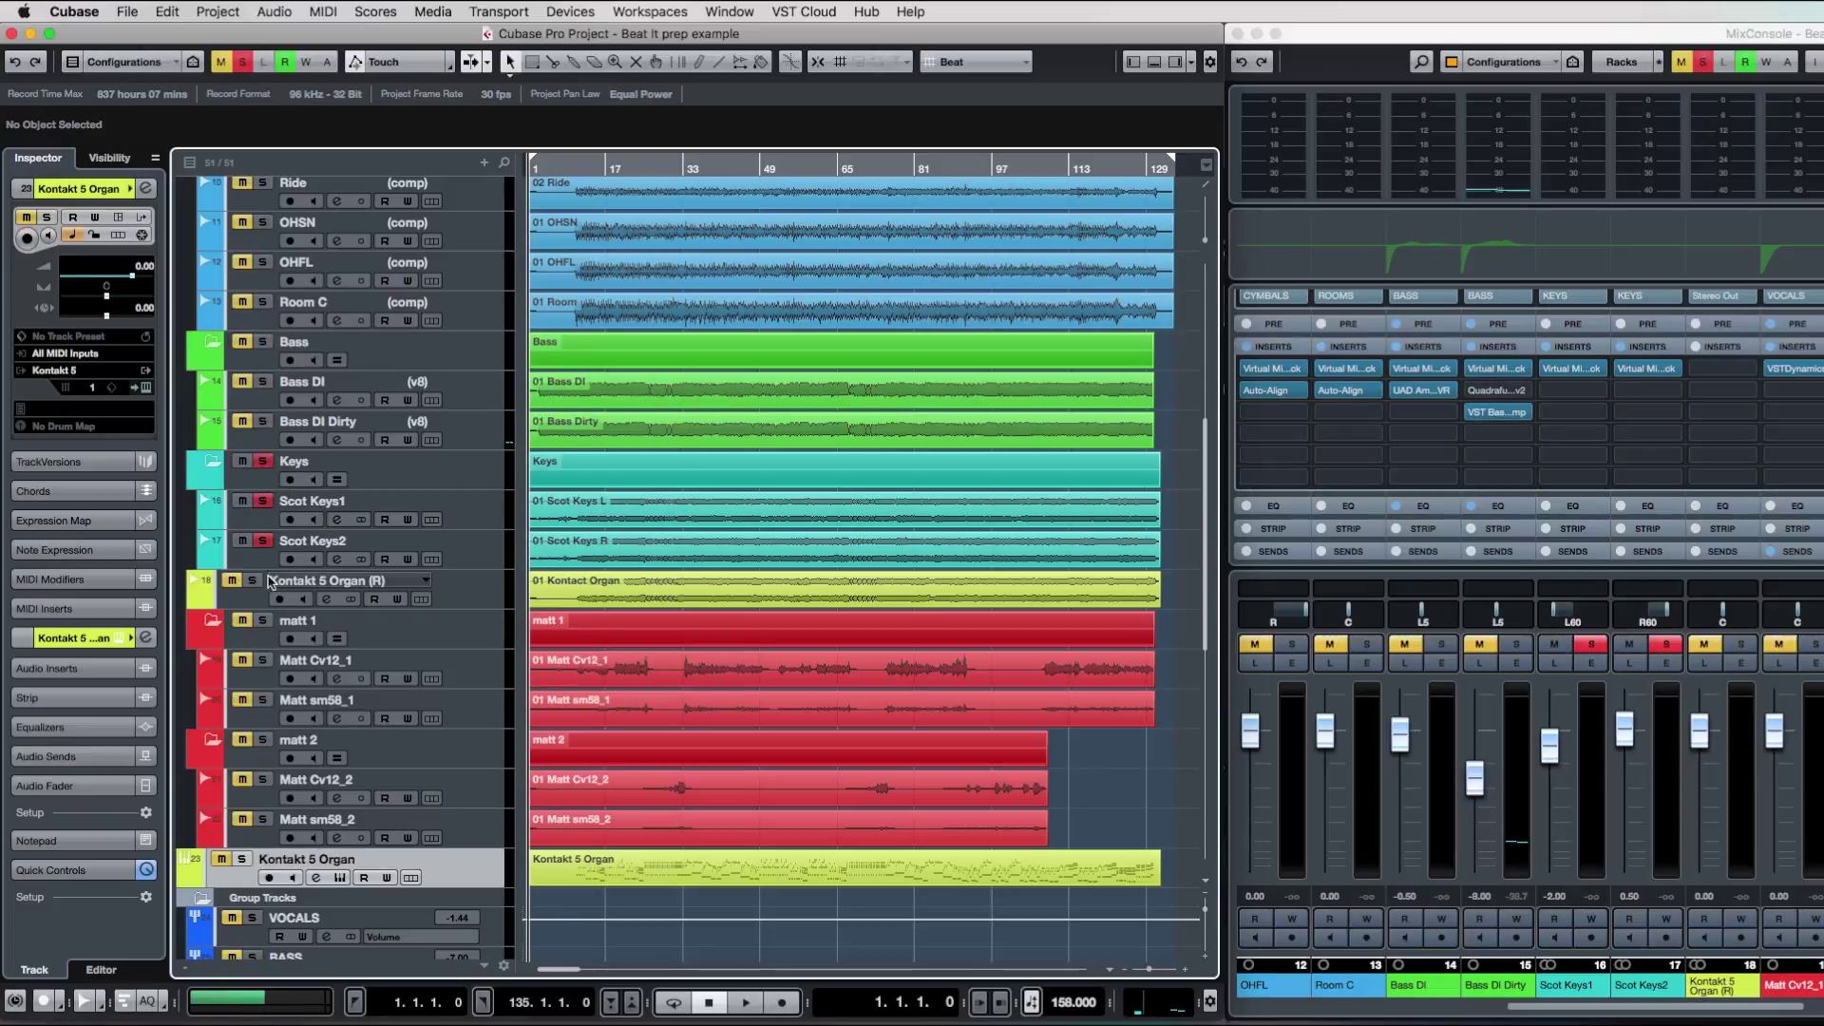
click(264, 463)
Examine the start of the project around bar 1 up close, including the CLICK count-in and the beginnings of the tracks.
scroll(717, 454, up, 10)
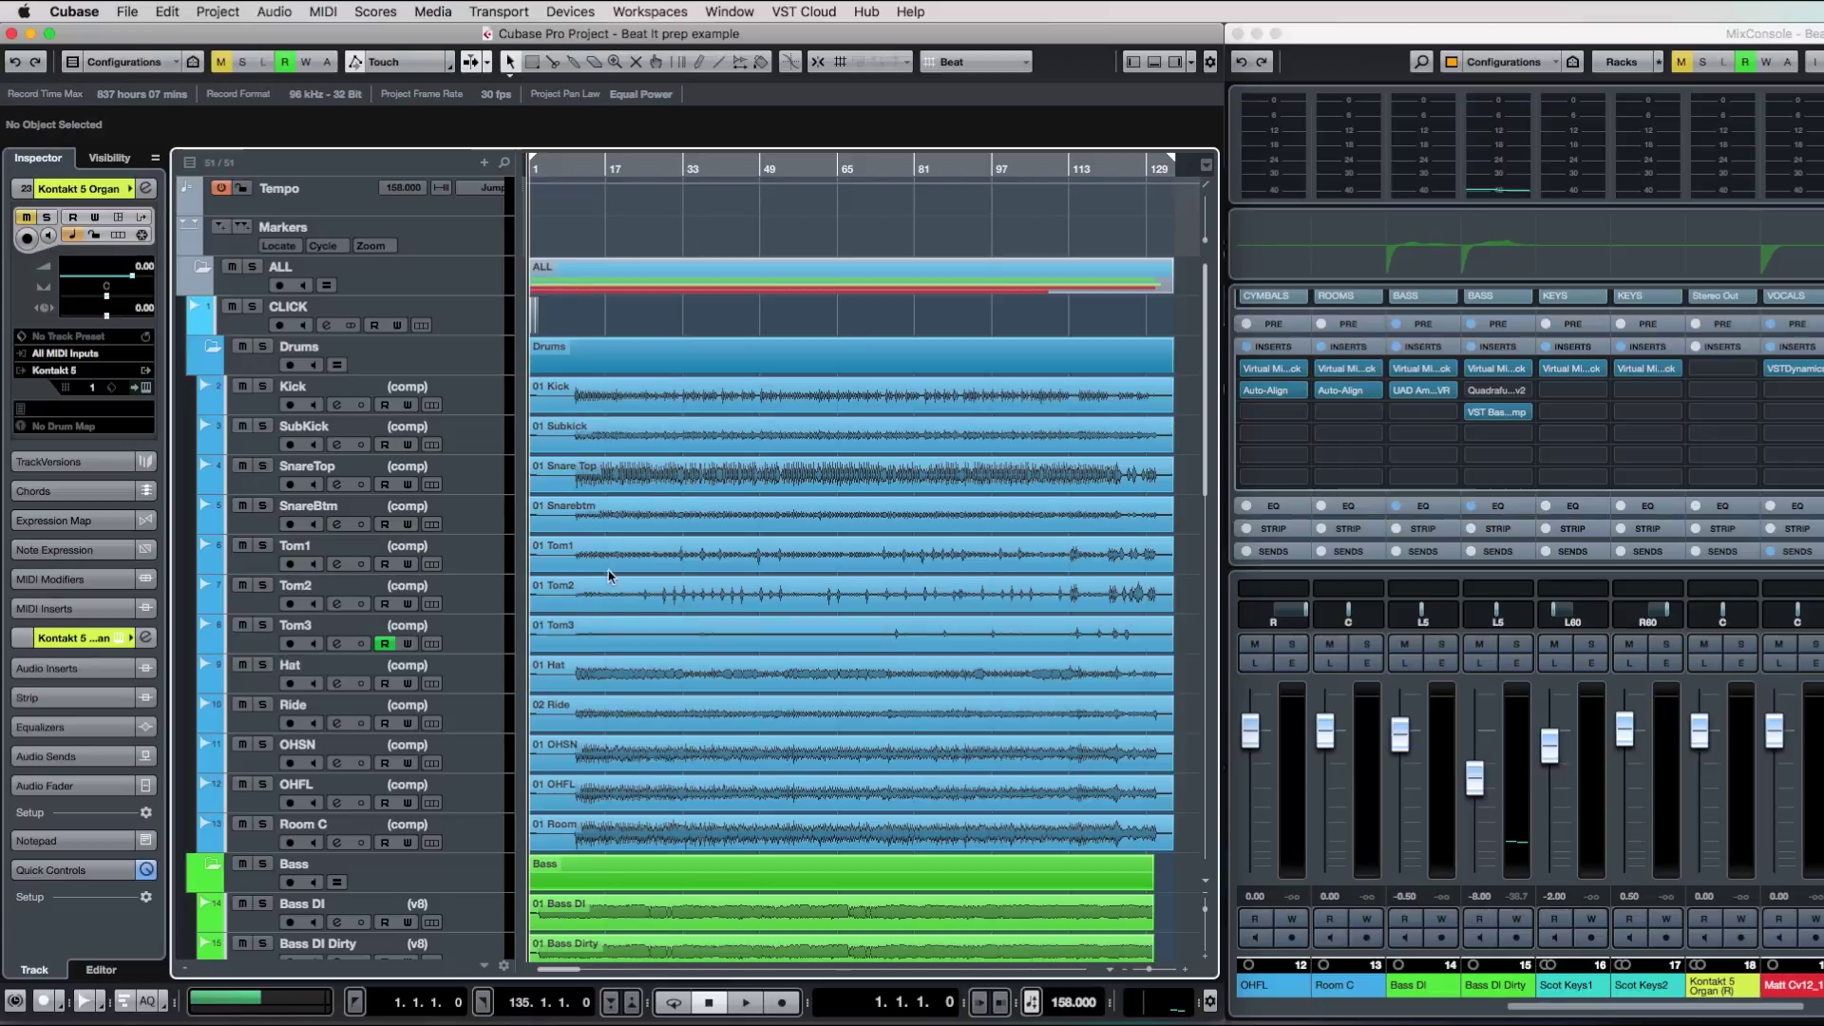
key(h)
key(h)
key(h)
key(h)
key(h)
key(h)
key(h)
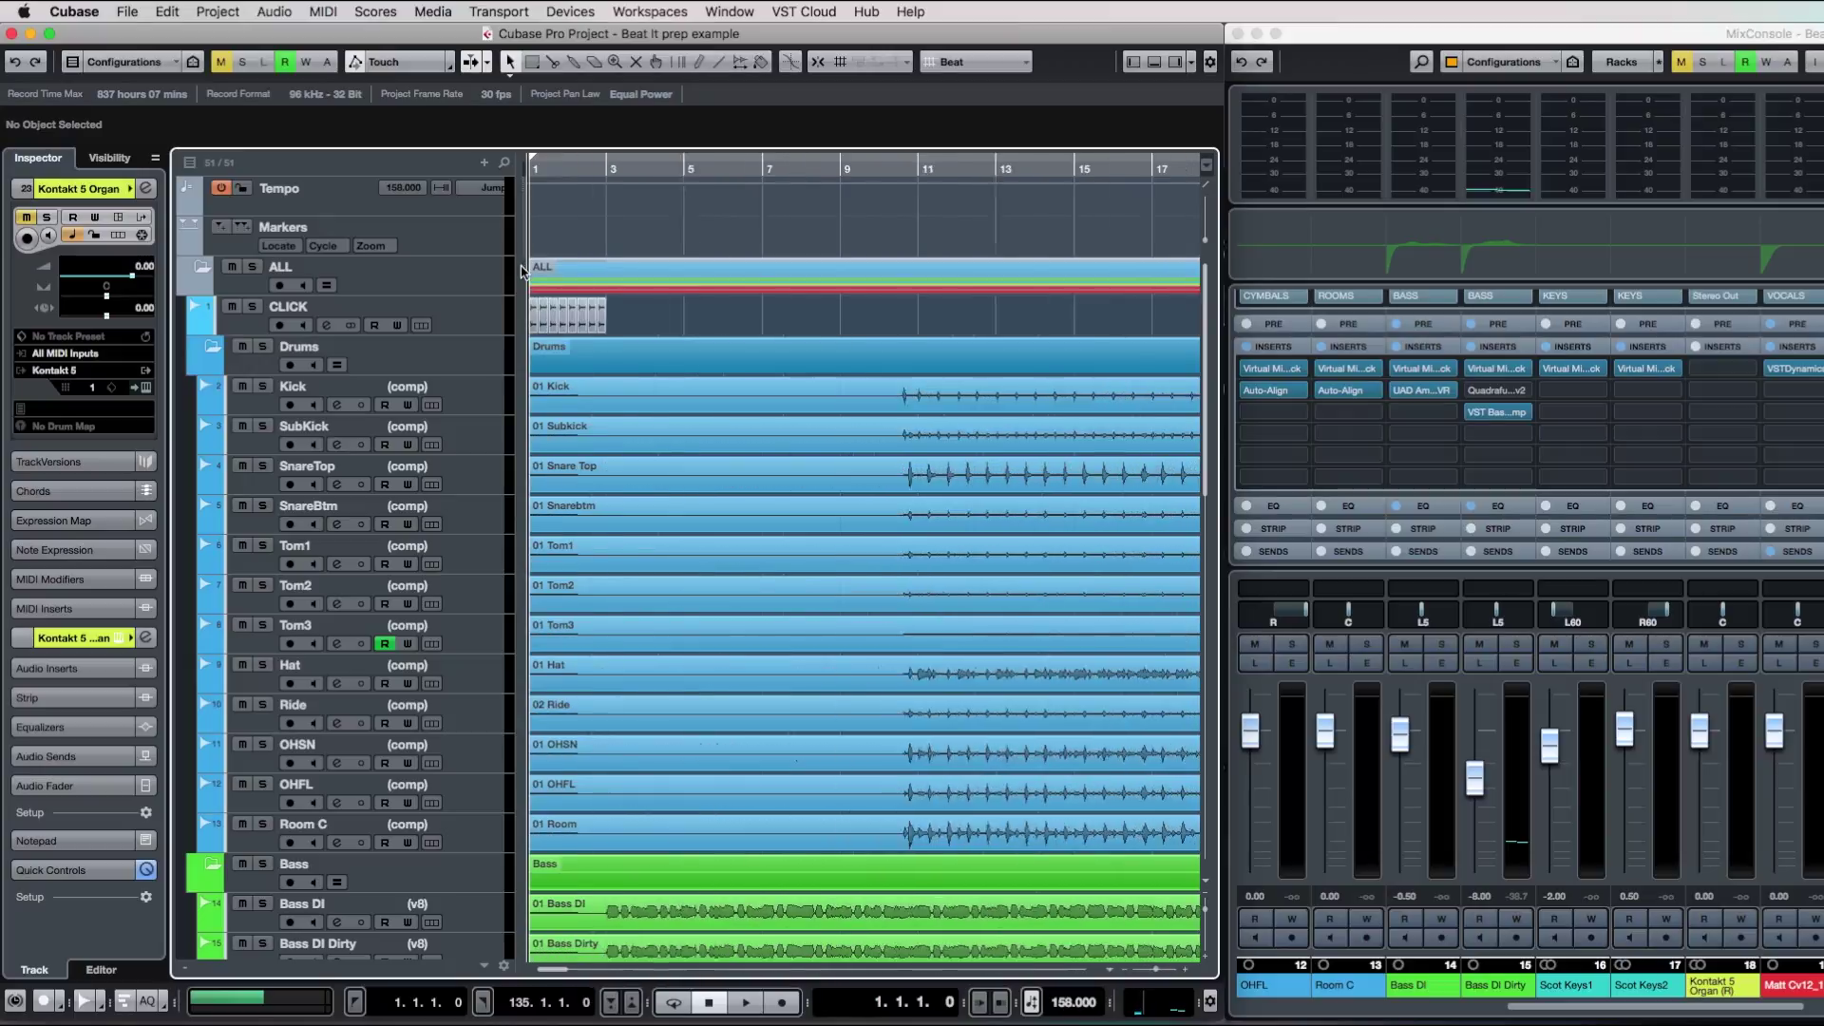
scroll(718, 389, down, 10)
scroll(717, 391, up, 1)
scroll(716, 388, up, 10)
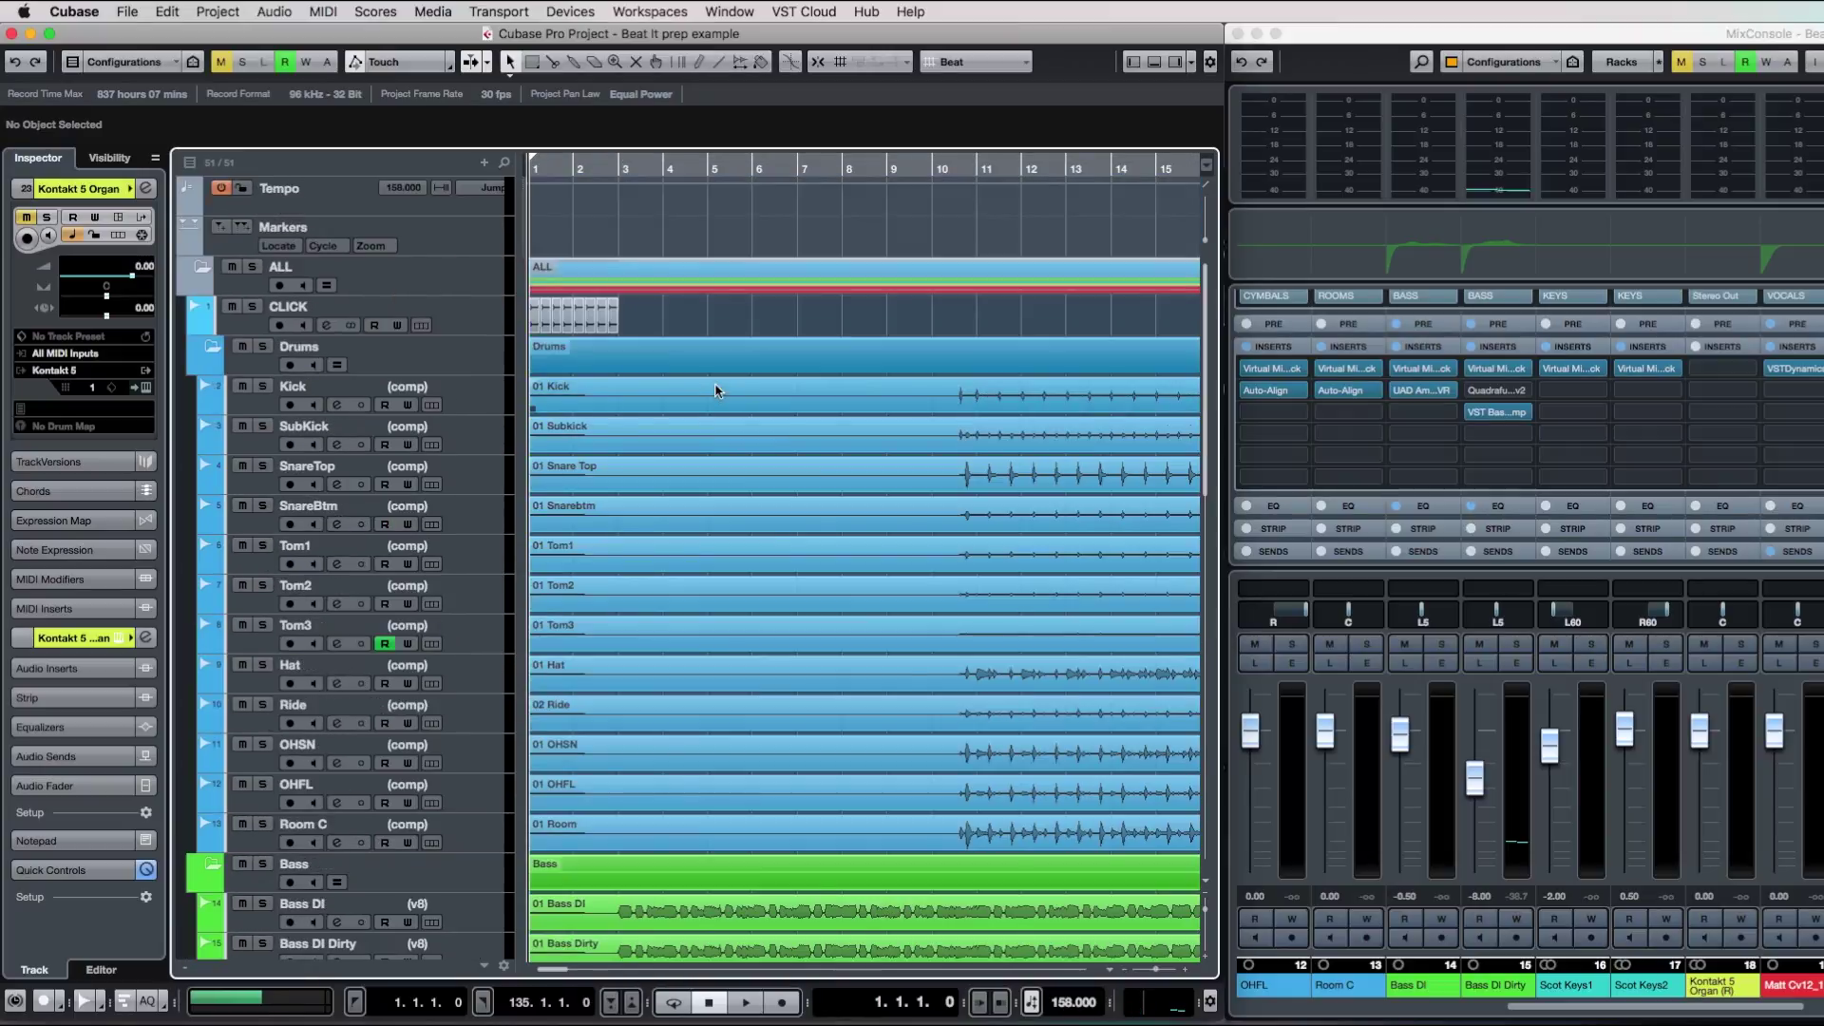